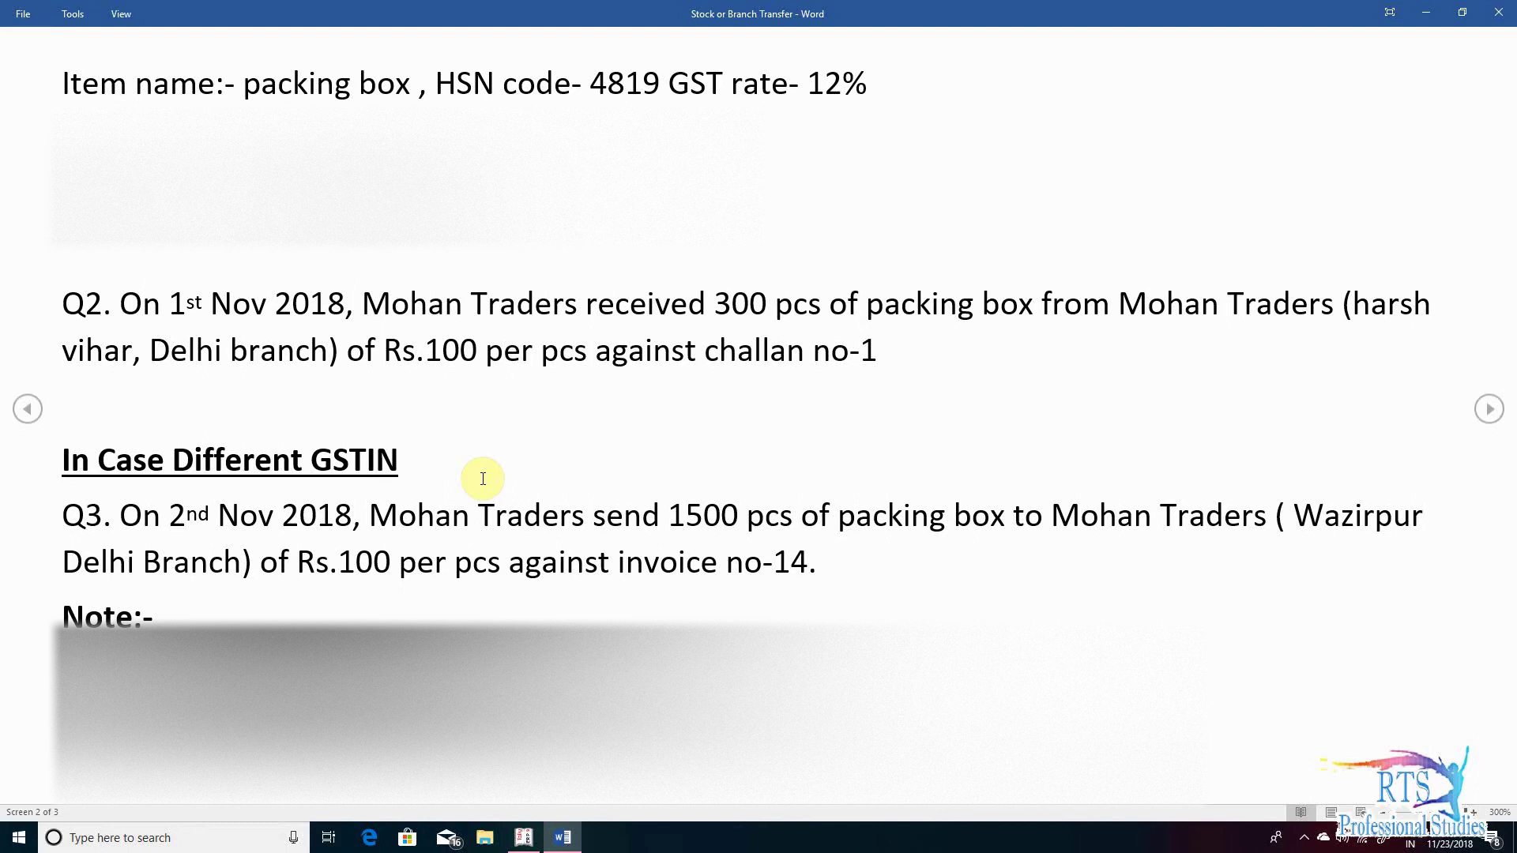
- Review Q.1 on same-GSTIN transfers in the Word document, then switch to Tally.ERP 9
{"action": "scroll", "coordinate": [482, 478], "scroll_direction": "up", "scroll_amount": 2}
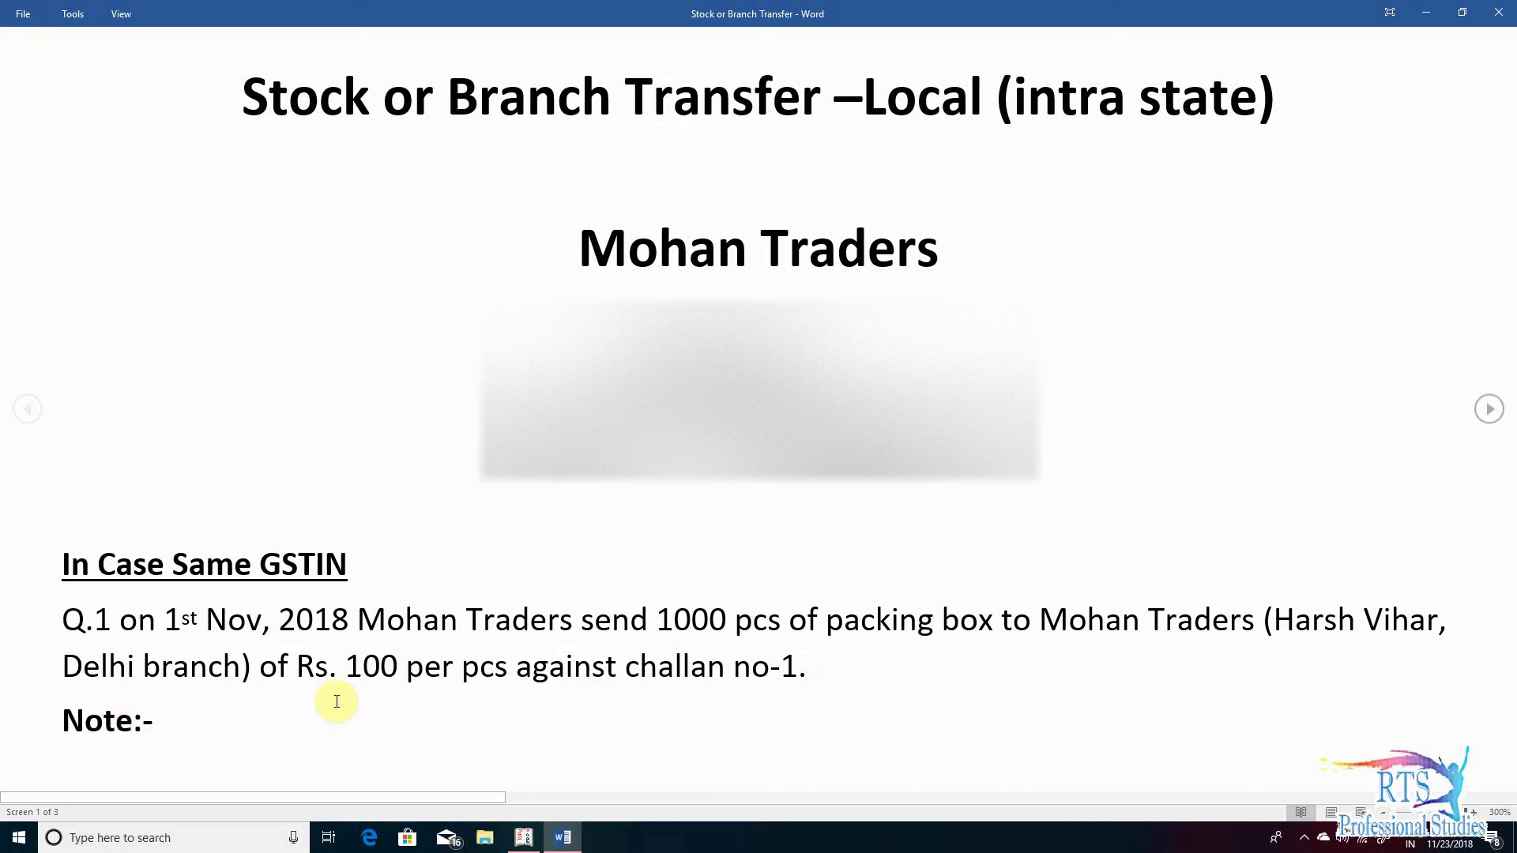
{"action": "scroll", "coordinate": [336, 701], "scroll_direction": "down", "scroll_amount": 1}
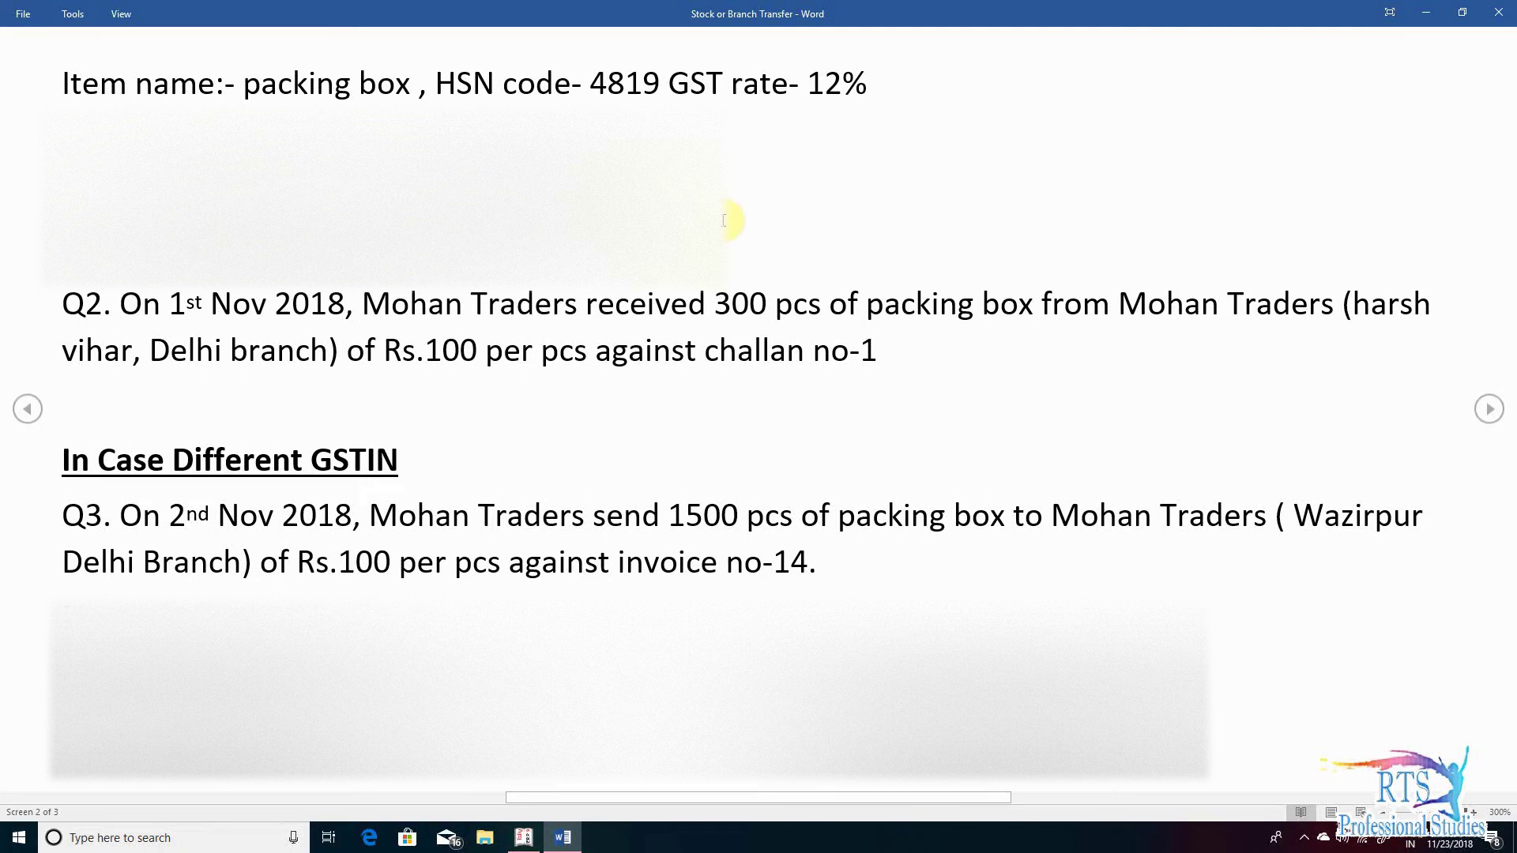
{"action": "key", "text": "alt+Tab"}
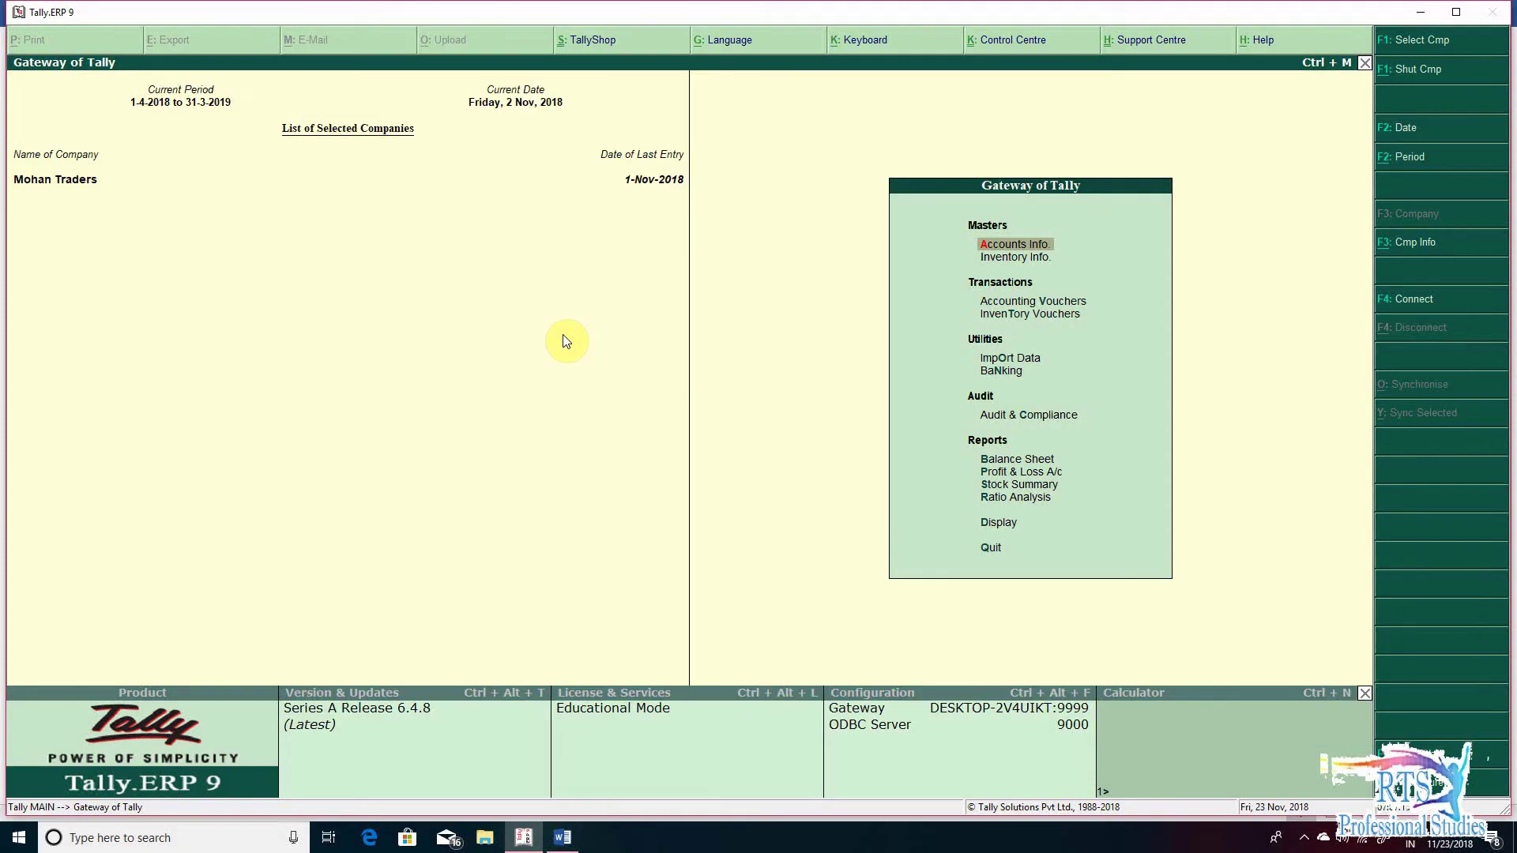
- Start a new ledger named 'Branch Transfer Outward -Local' under Sales Accounts
{"action": "key", "text": "Return"}
{"action": "key", "text": "l"}
{"action": "key", "text": "Return"}
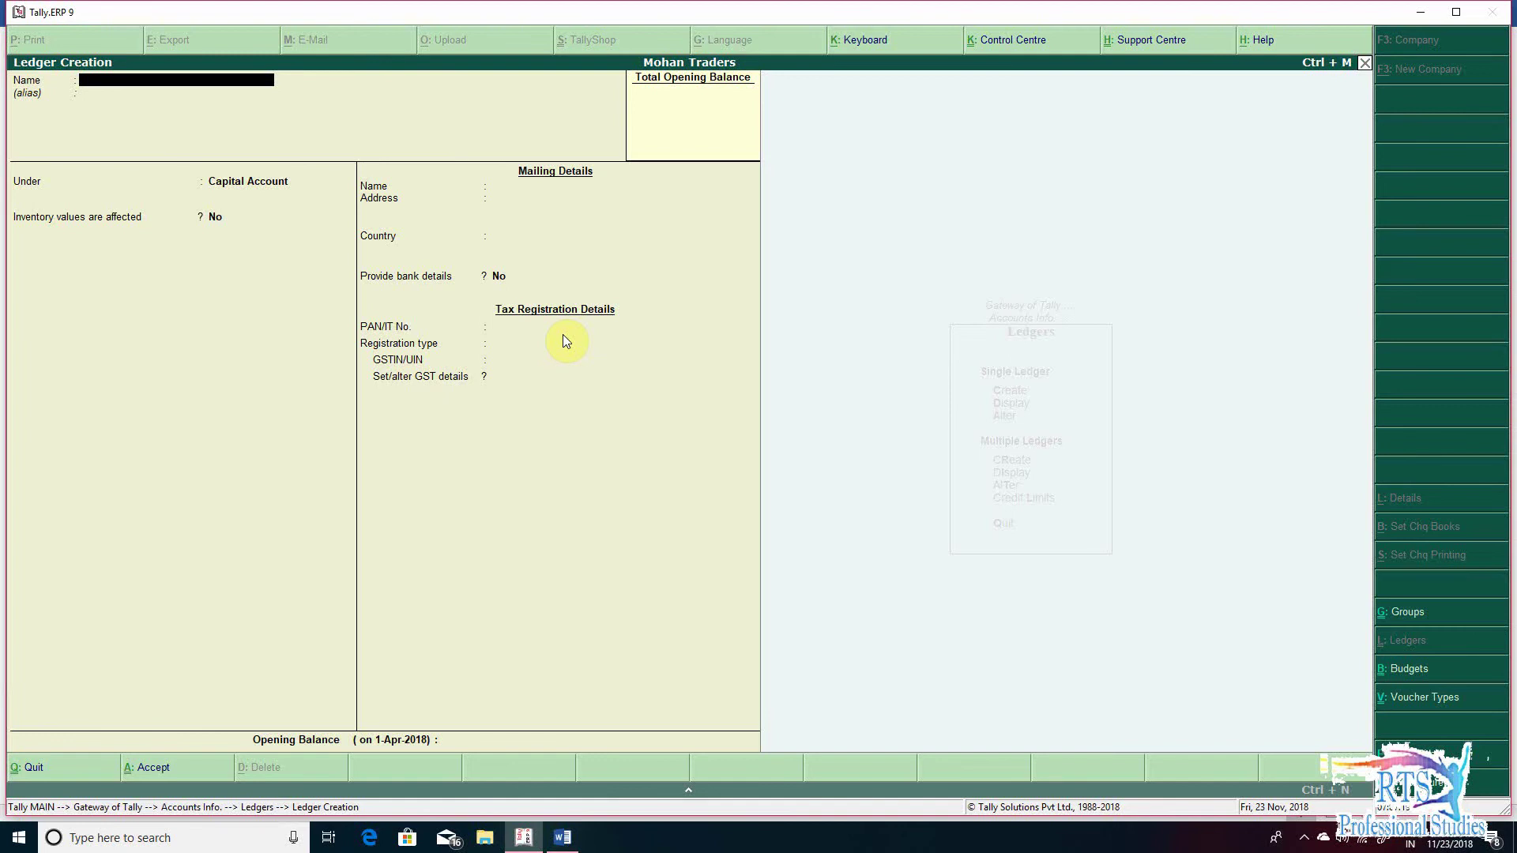
{"action": "type", "text": "Branch Transfer Outward -Local"}
{"action": "key", "text": "Return"}
{"action": "type", "text": "Sal"}
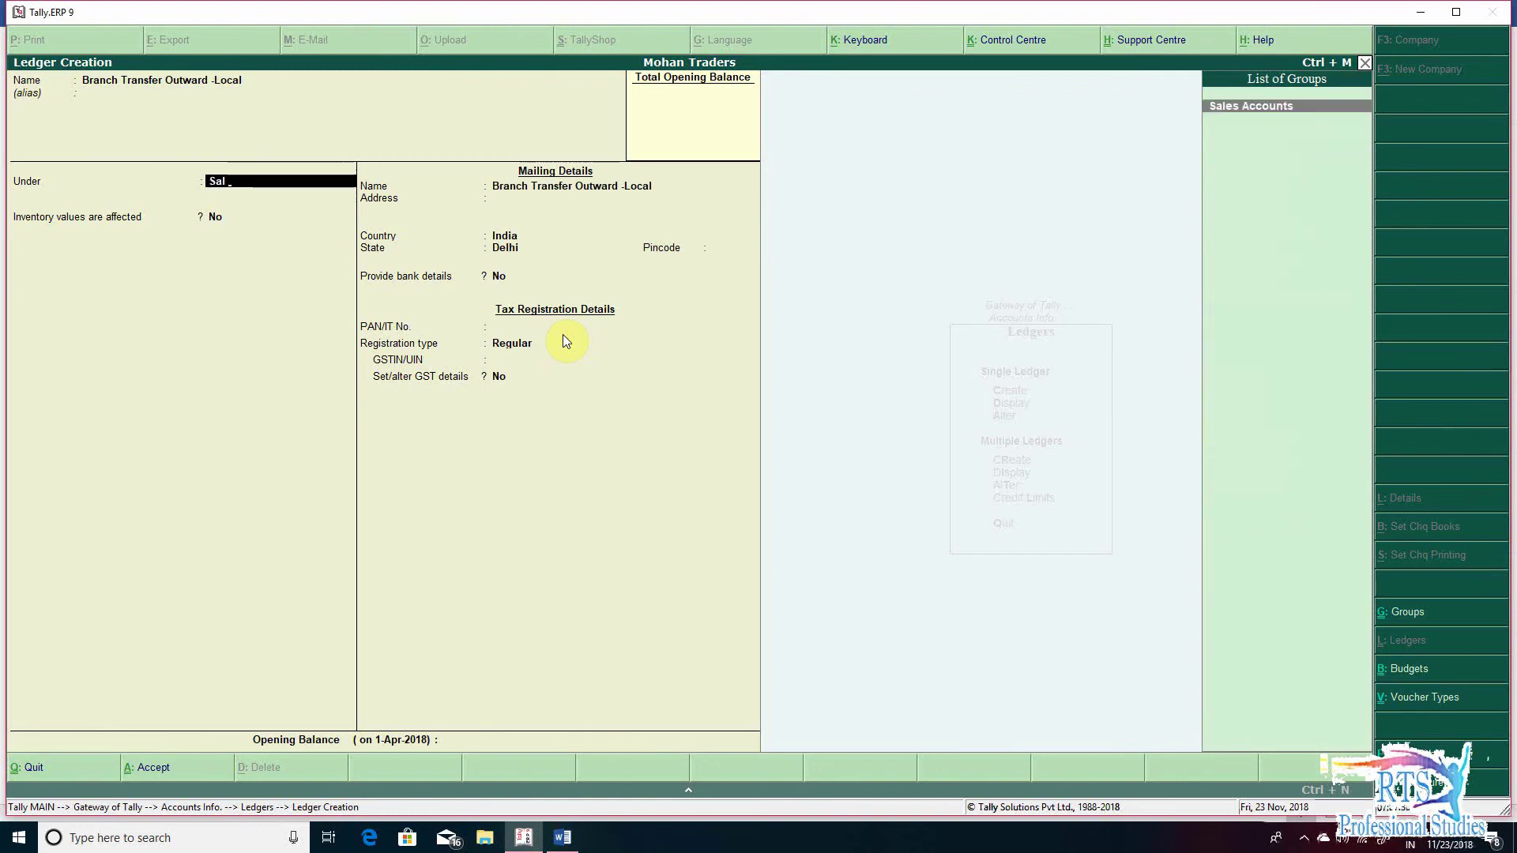
{"action": "key", "text": "Return"}
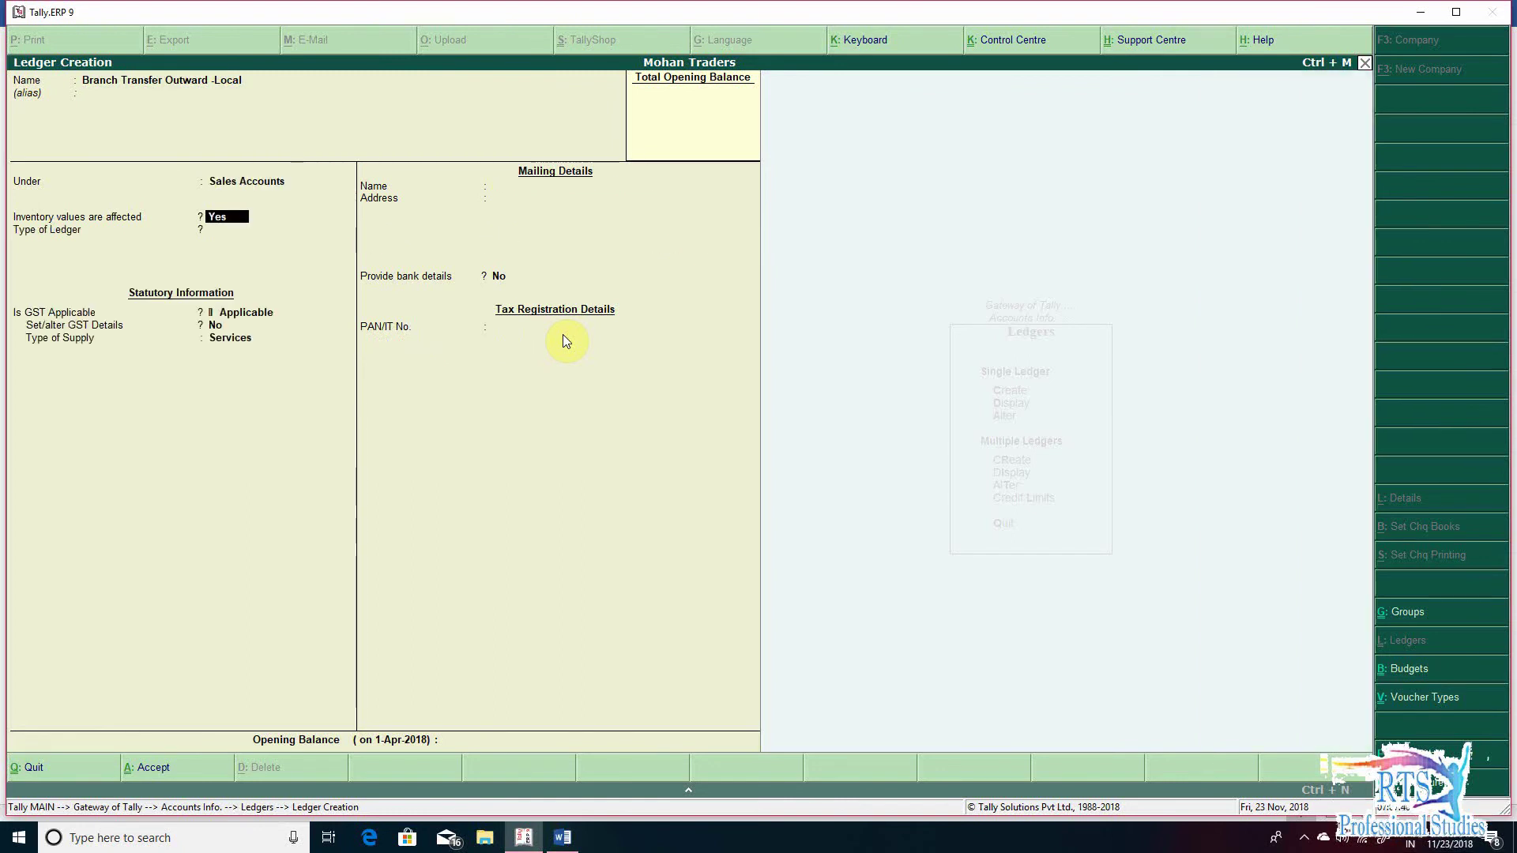
- Mark the ledger as GST applicable with Goods as the type of supply
{"action": "key", "text": "Return"}
{"action": "key", "text": "Return"}
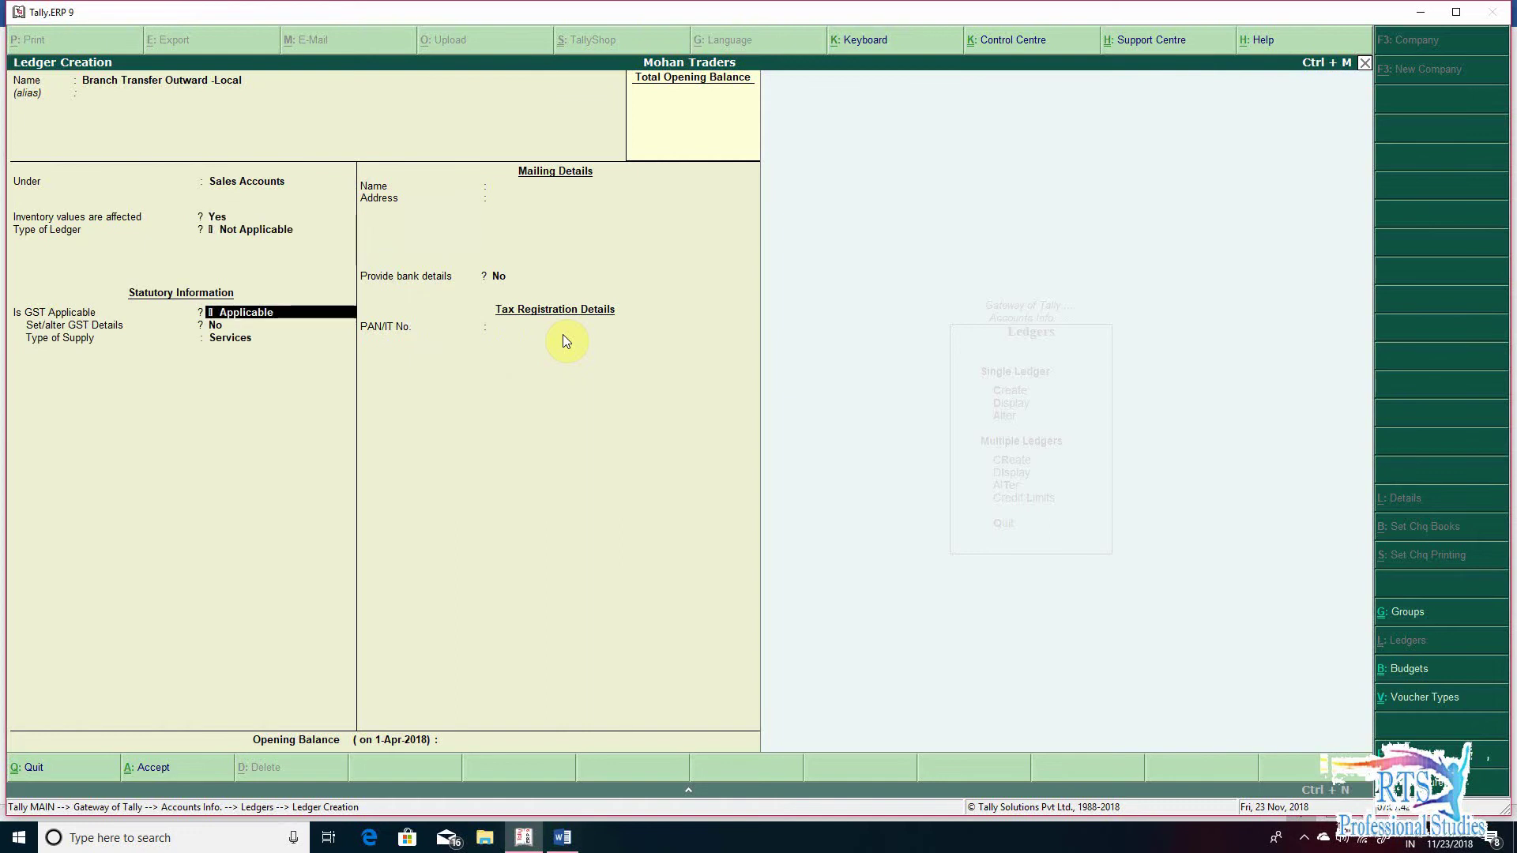
{"action": "key", "text": "Return"}
{"action": "key", "text": "Return"}
{"action": "key", "text": "BackSpace"}
{"action": "key", "text": "BackSpace"}
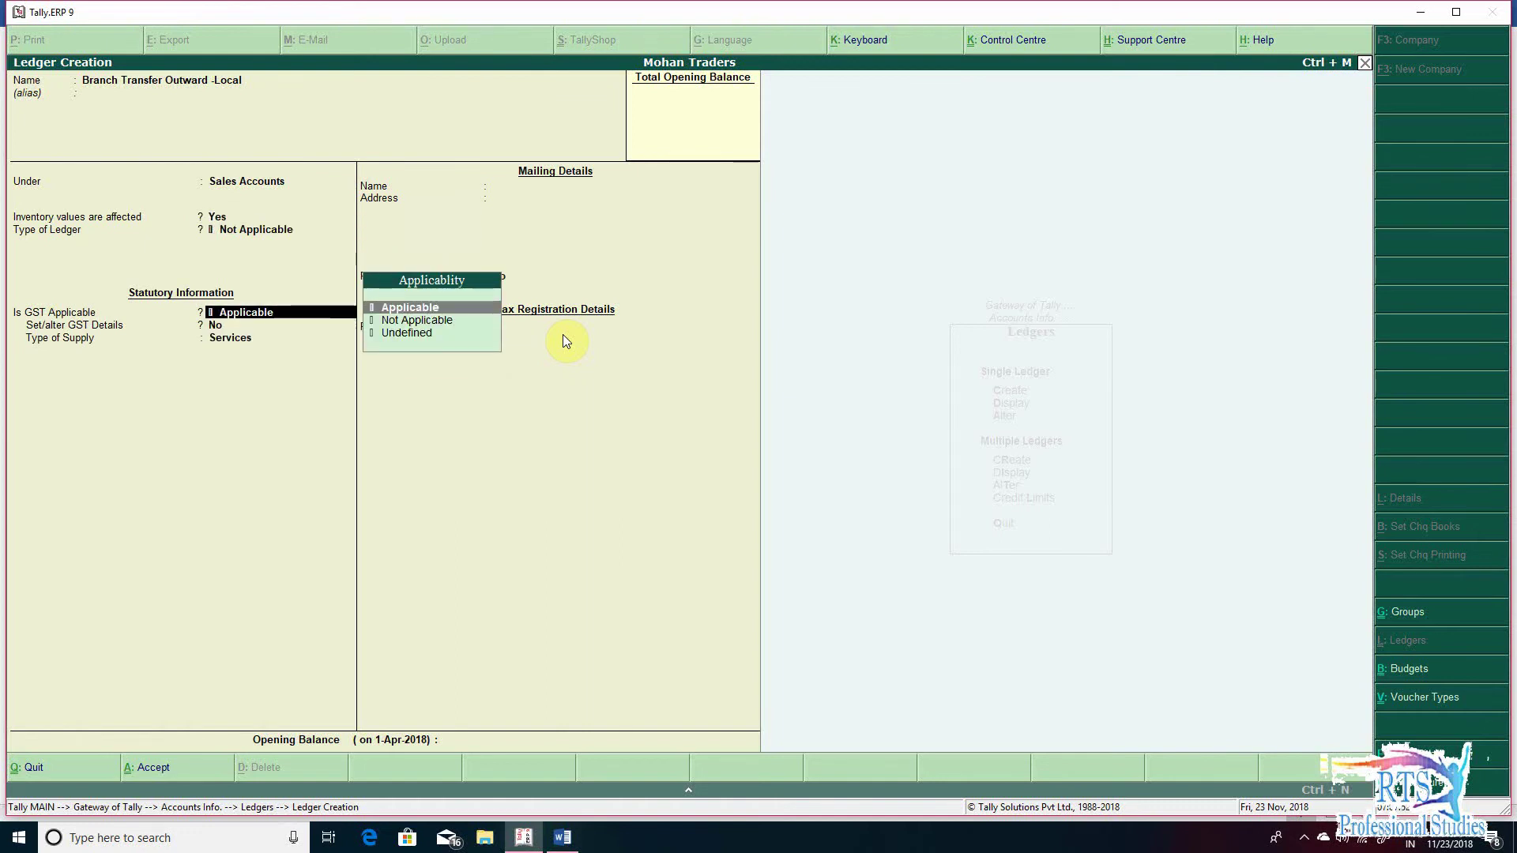
{"action": "key", "text": "Return"}
{"action": "key", "text": "Return"}
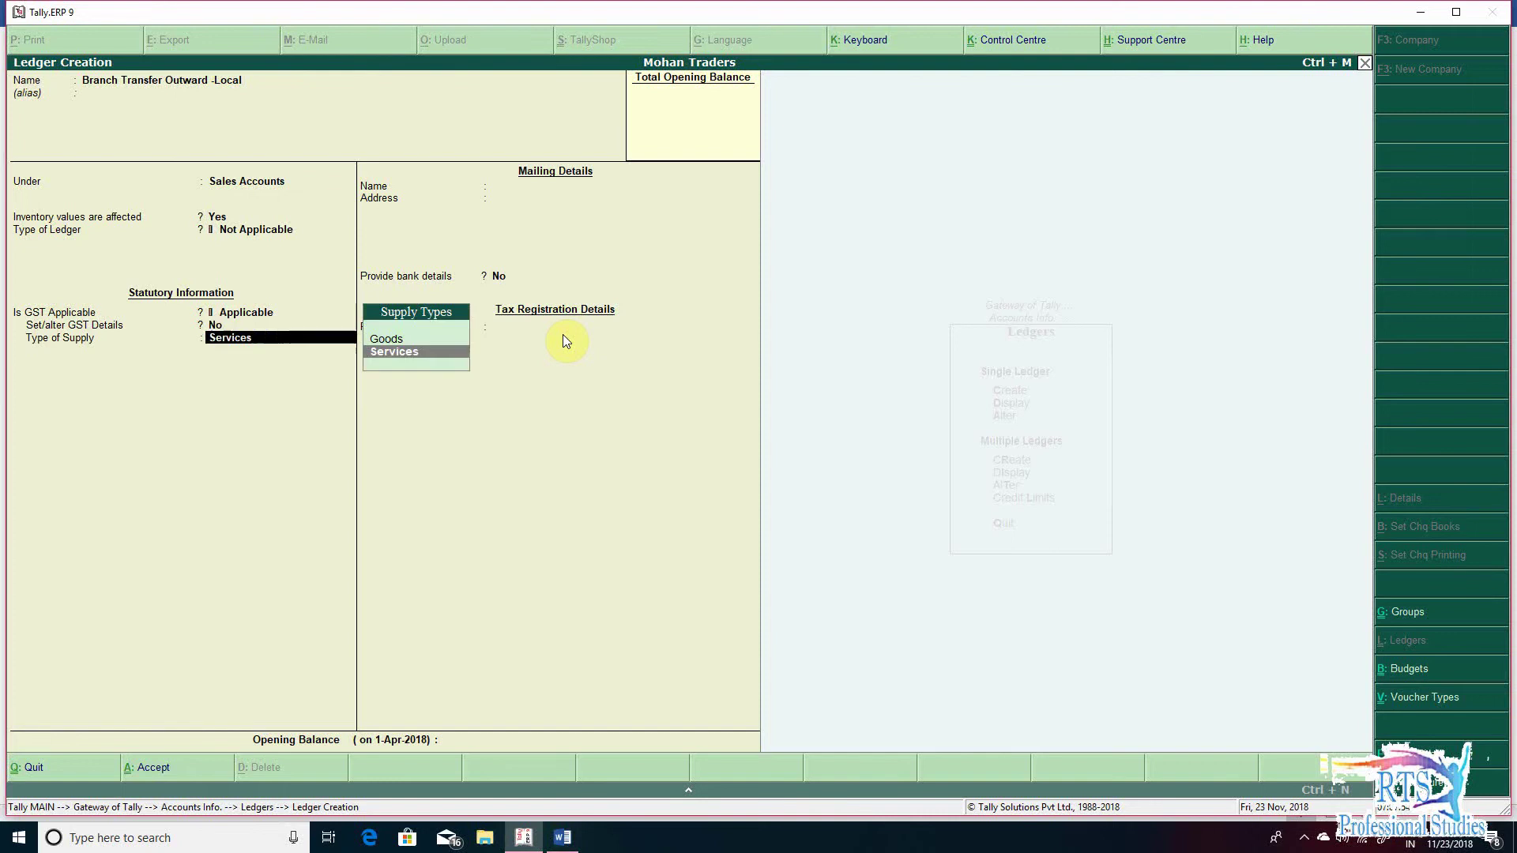
{"action": "key", "text": "Up"}
{"action": "key", "text": "Return"}
{"action": "key", "text": "Return"}
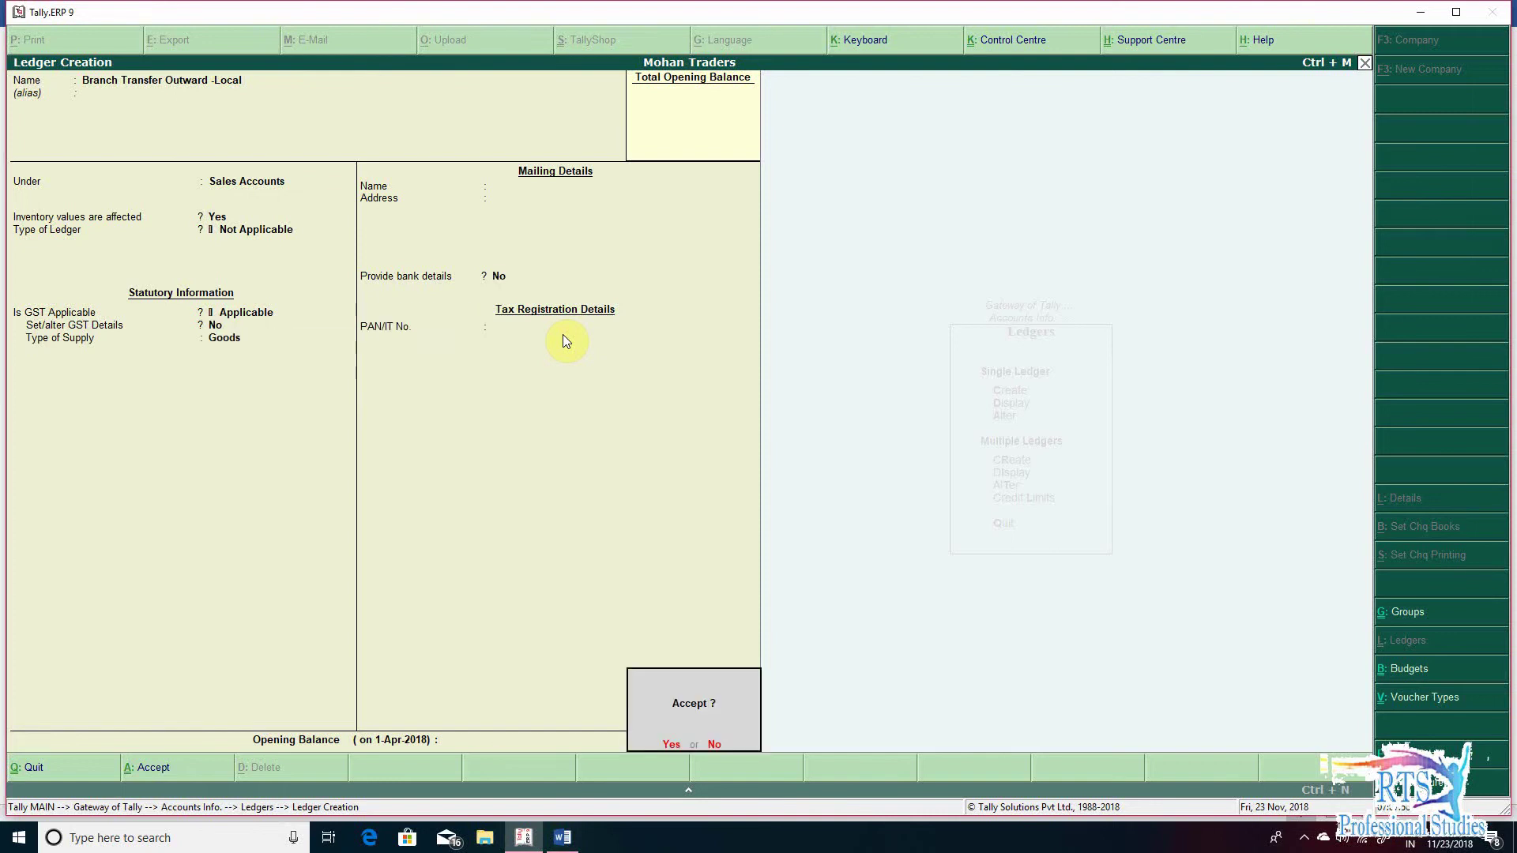
{"action": "key", "text": "Return"}
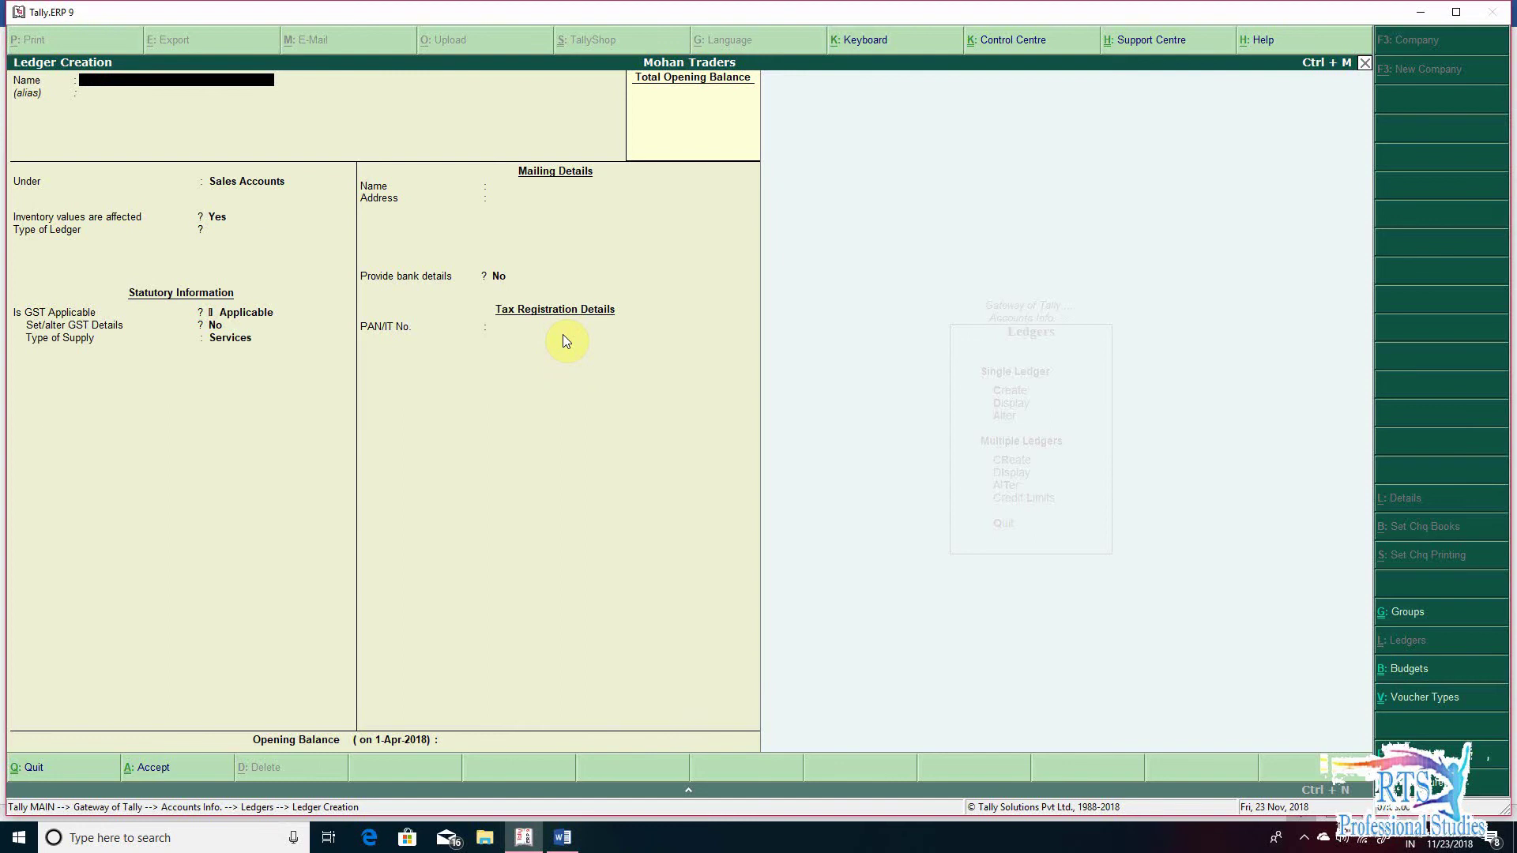
- Save ledger 'Branch Transfer Inward -Local' under Purchase Accounts with Goods as supply type
{"action": "type", "text": "Branch Transfer Inward -Local"}
{"action": "key", "text": "Return"}
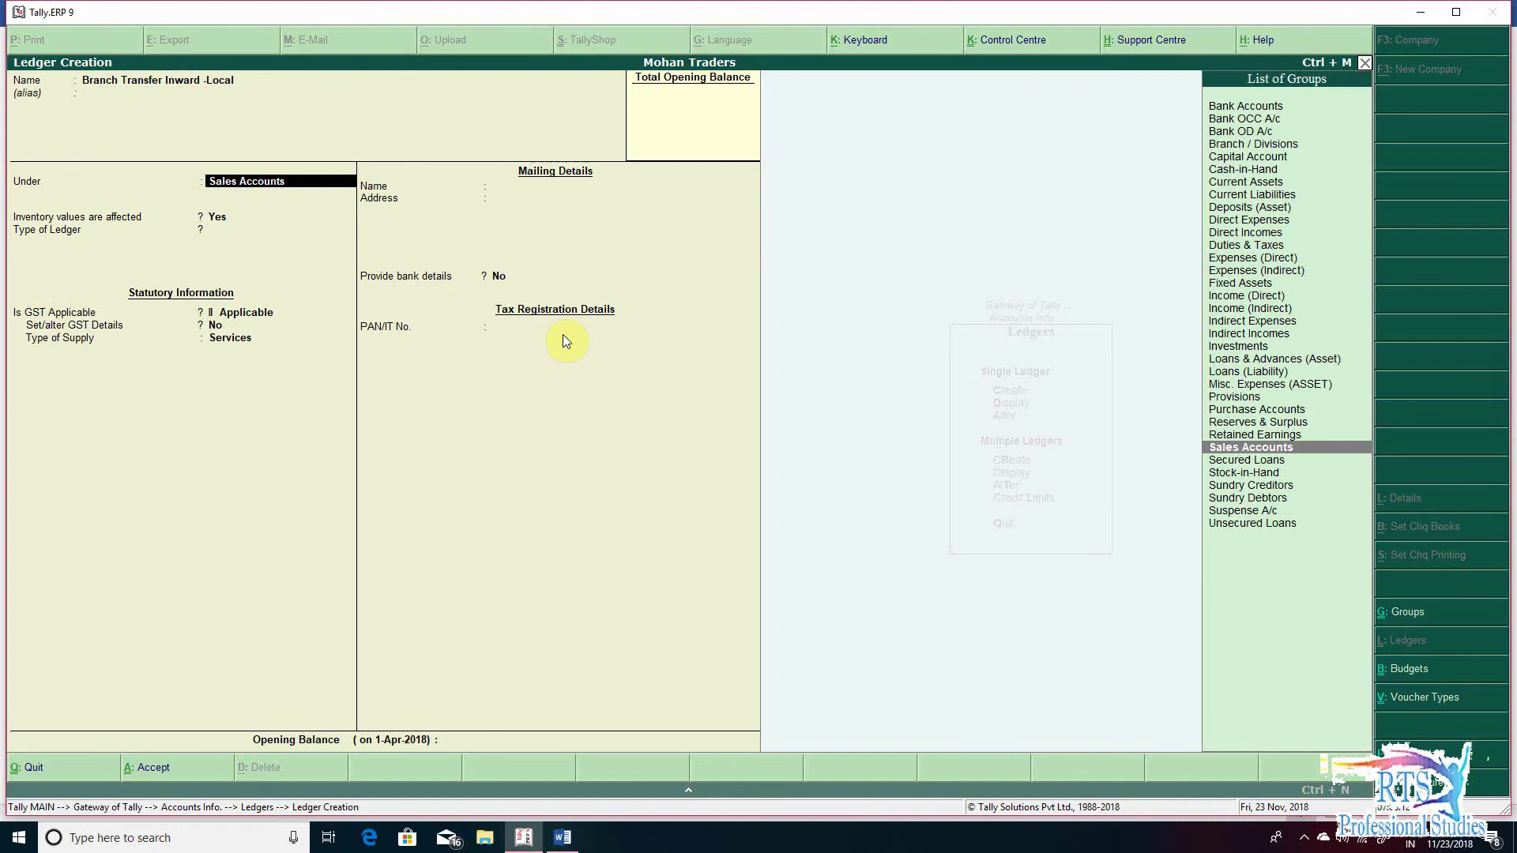
{"action": "type", "text": "Pu"}
{"action": "key", "text": "Return"}
{"action": "key", "text": "Return"}
{"action": "key", "text": "Return"}
{"action": "key", "text": "Return"}
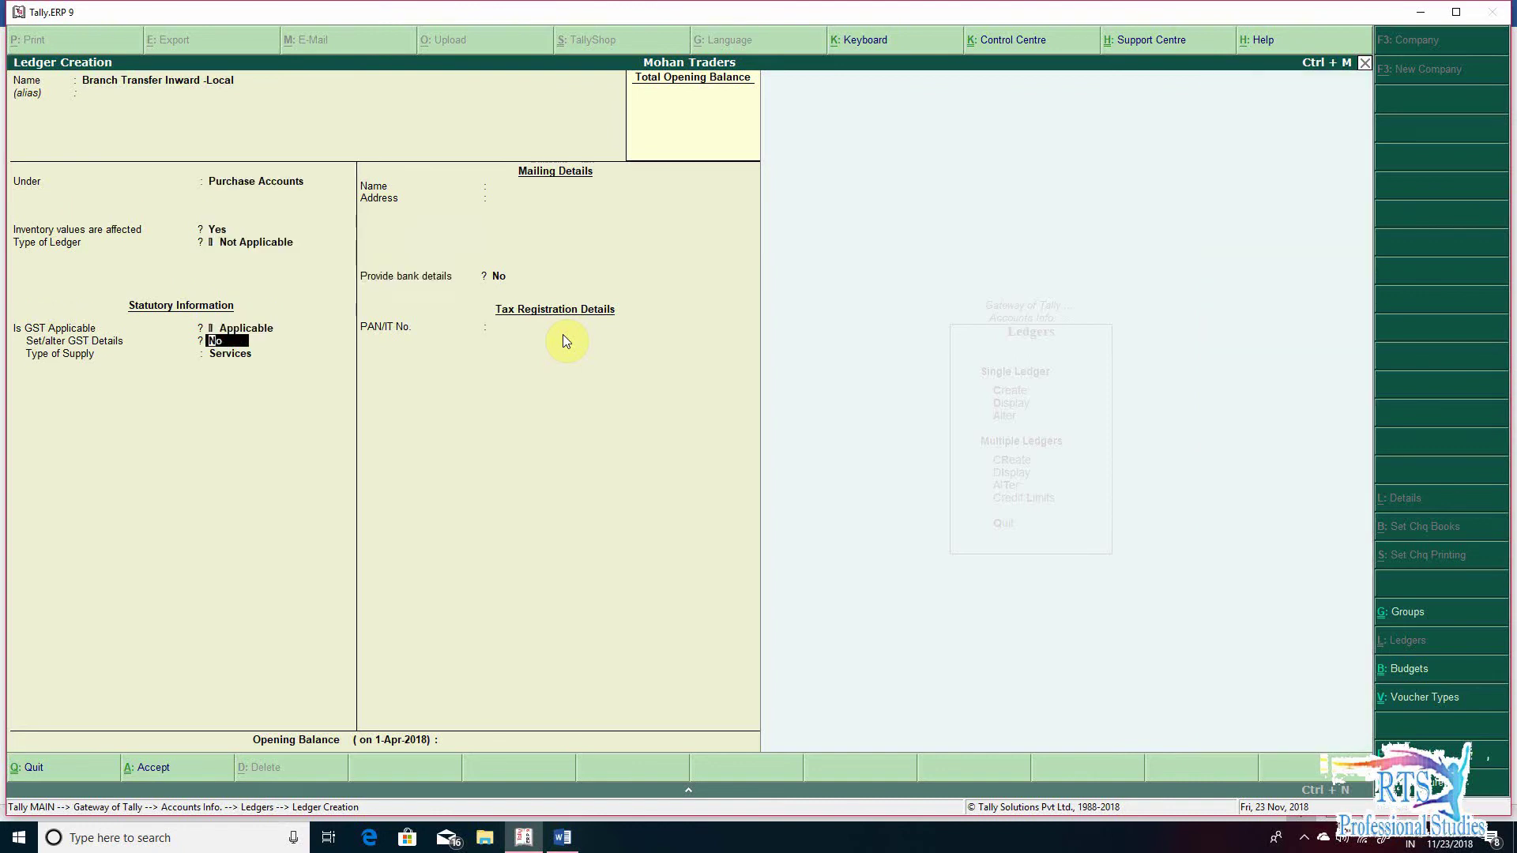
{"action": "key", "text": "Return"}
{"action": "key", "text": "Up"}
{"action": "key", "text": "Return"}
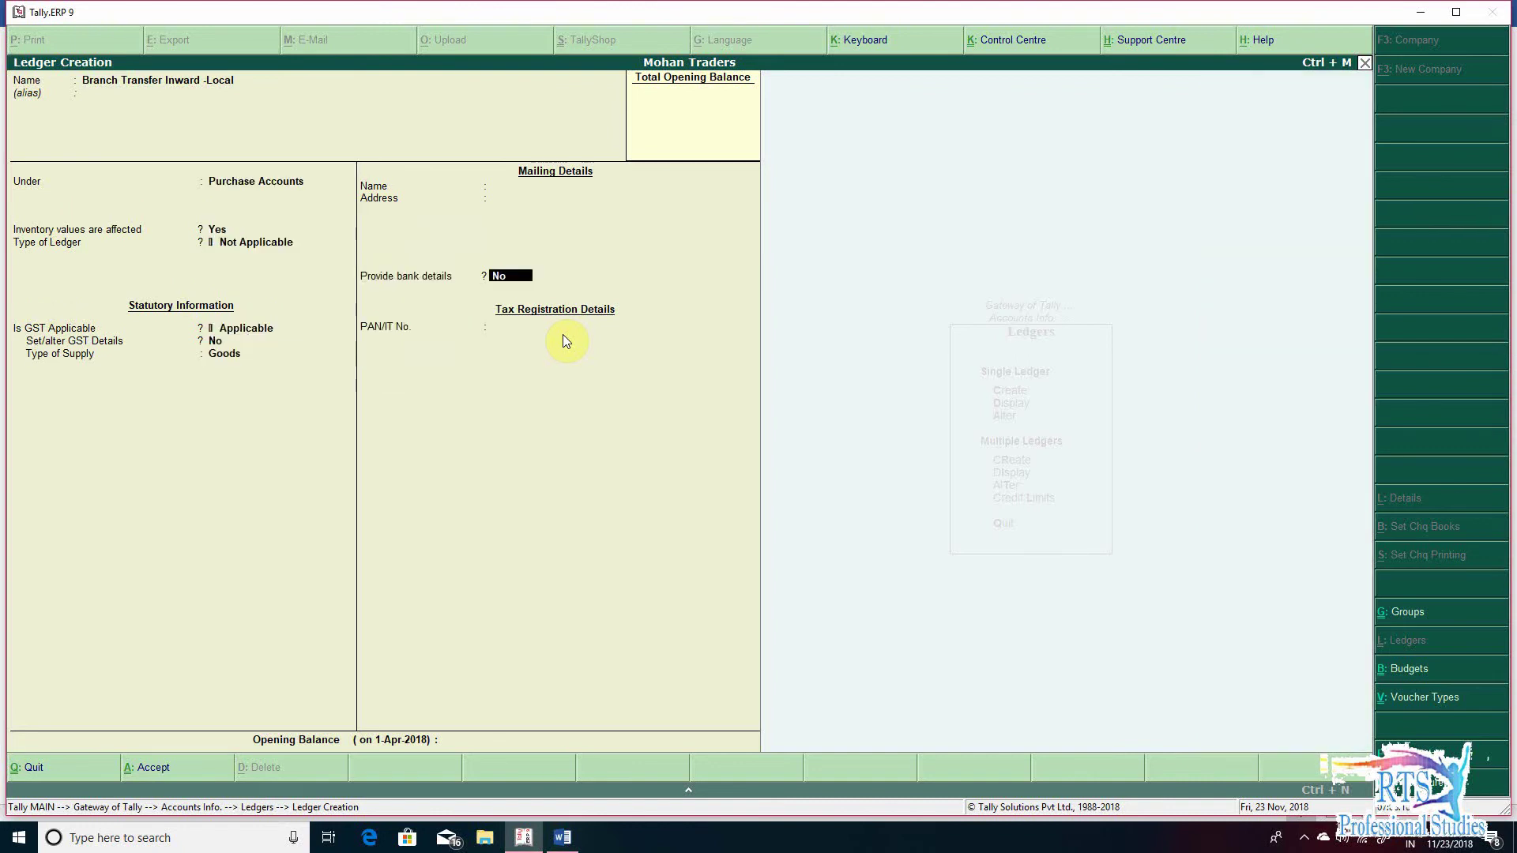
{"action": "key", "text": "Return"}
{"action": "key", "text": "Return"}
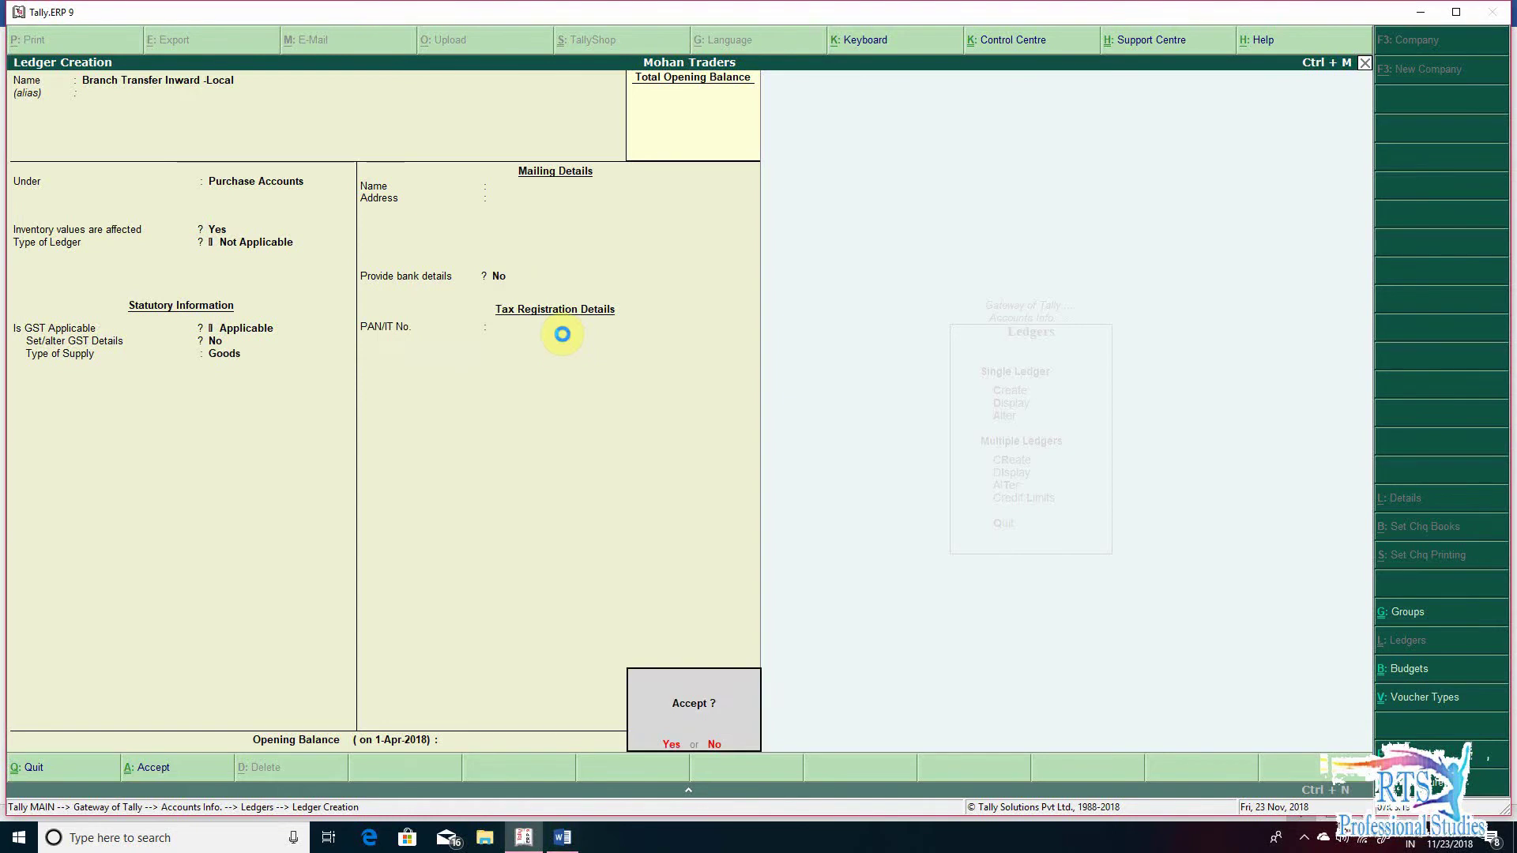
{"action": "key", "text": "Return"}
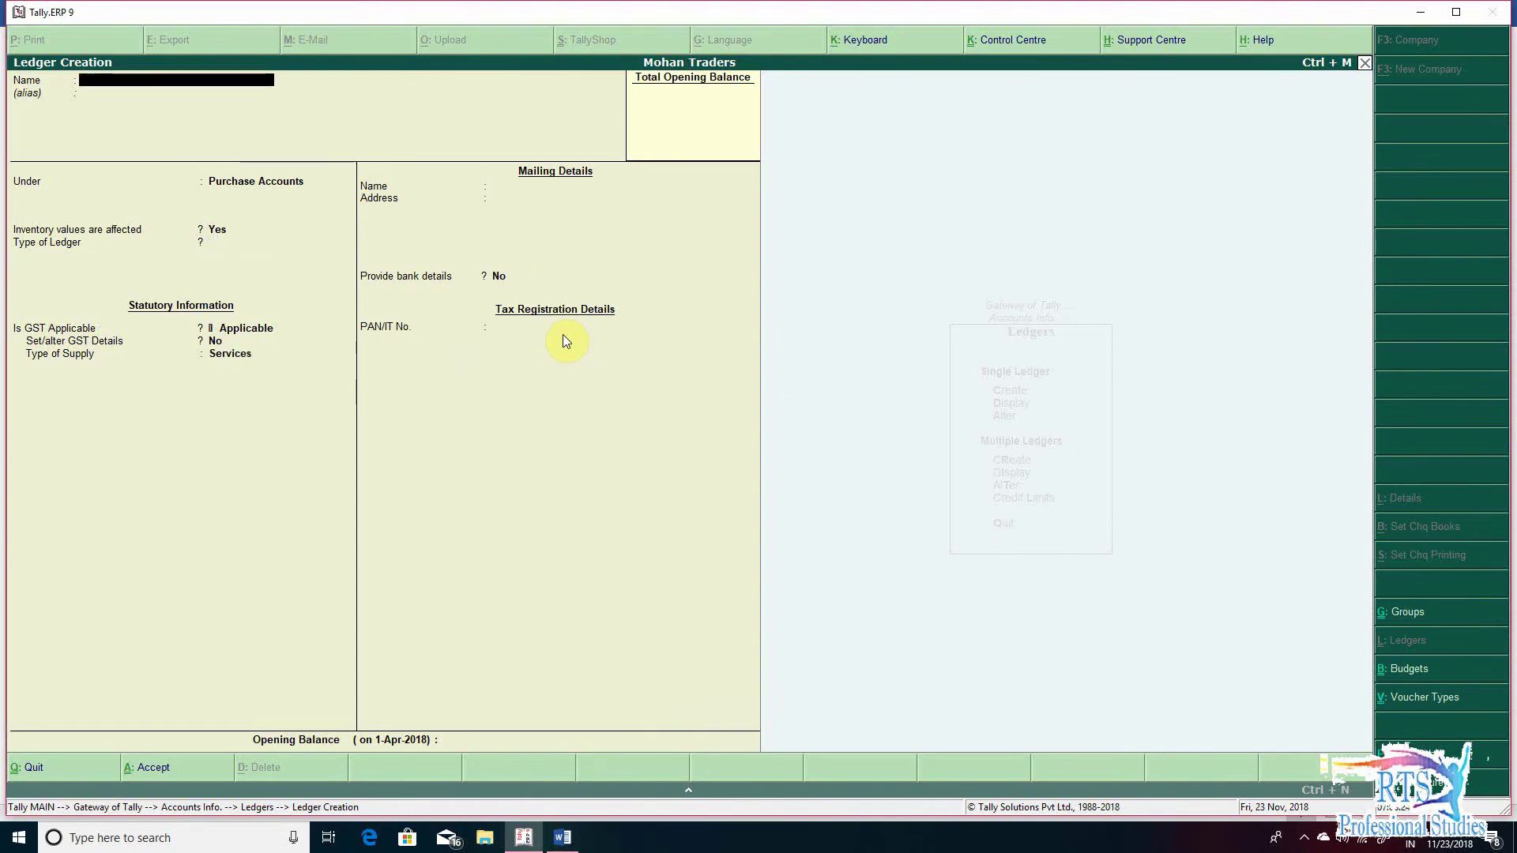
- Create ledger 'Mohan traders ( Harsh Vihar Delhi )' under Branch / Divisions with state Delhi
{"action": "type", "text": "Mohan traders ( Harsh Vihar Delhi )"}
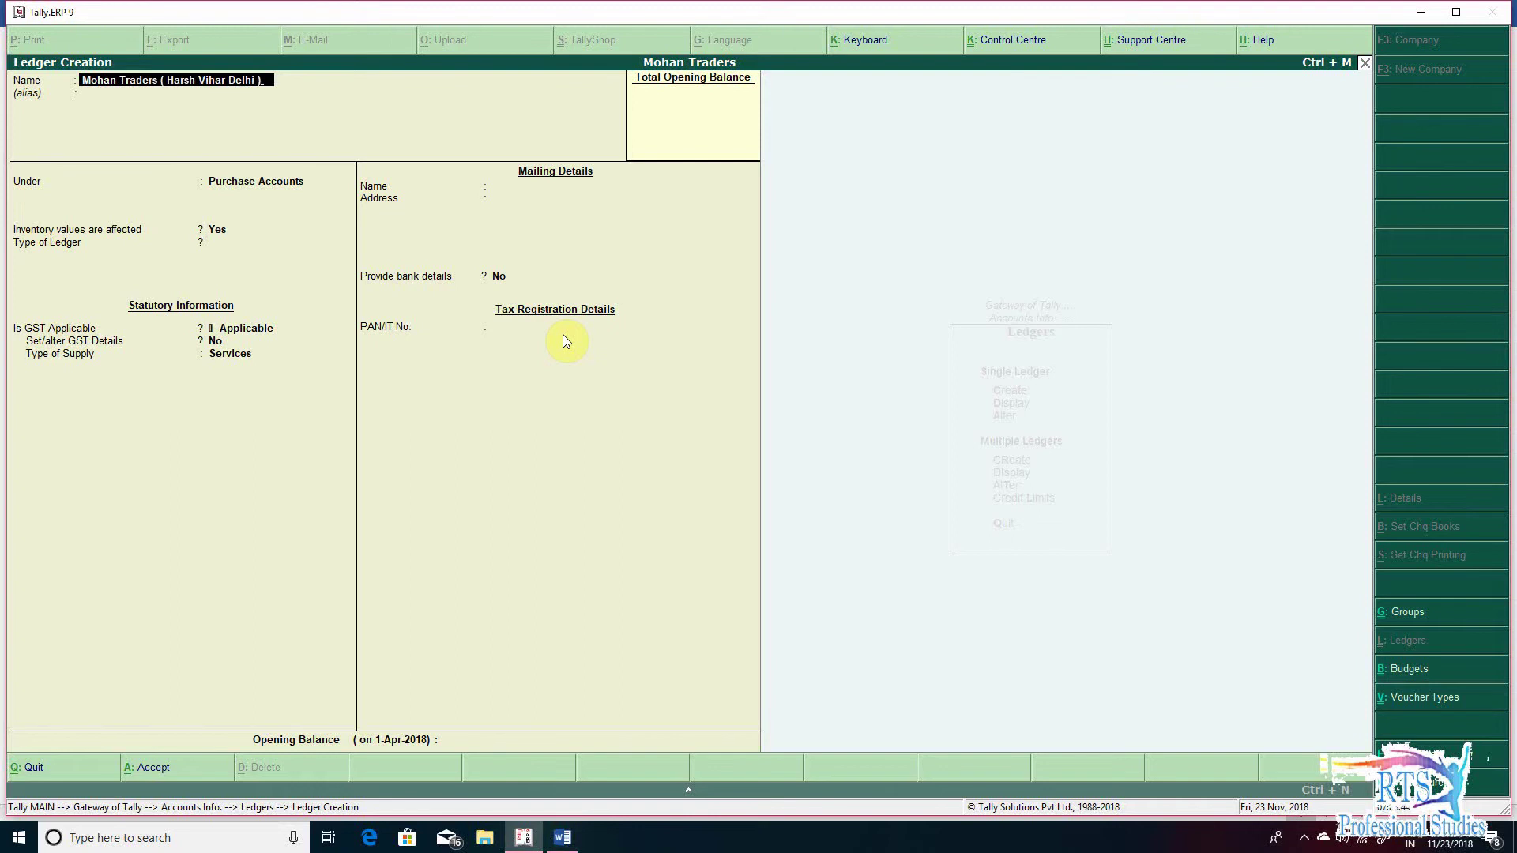
{"action": "key", "text": "Return"}
{"action": "type", "text": "B"}
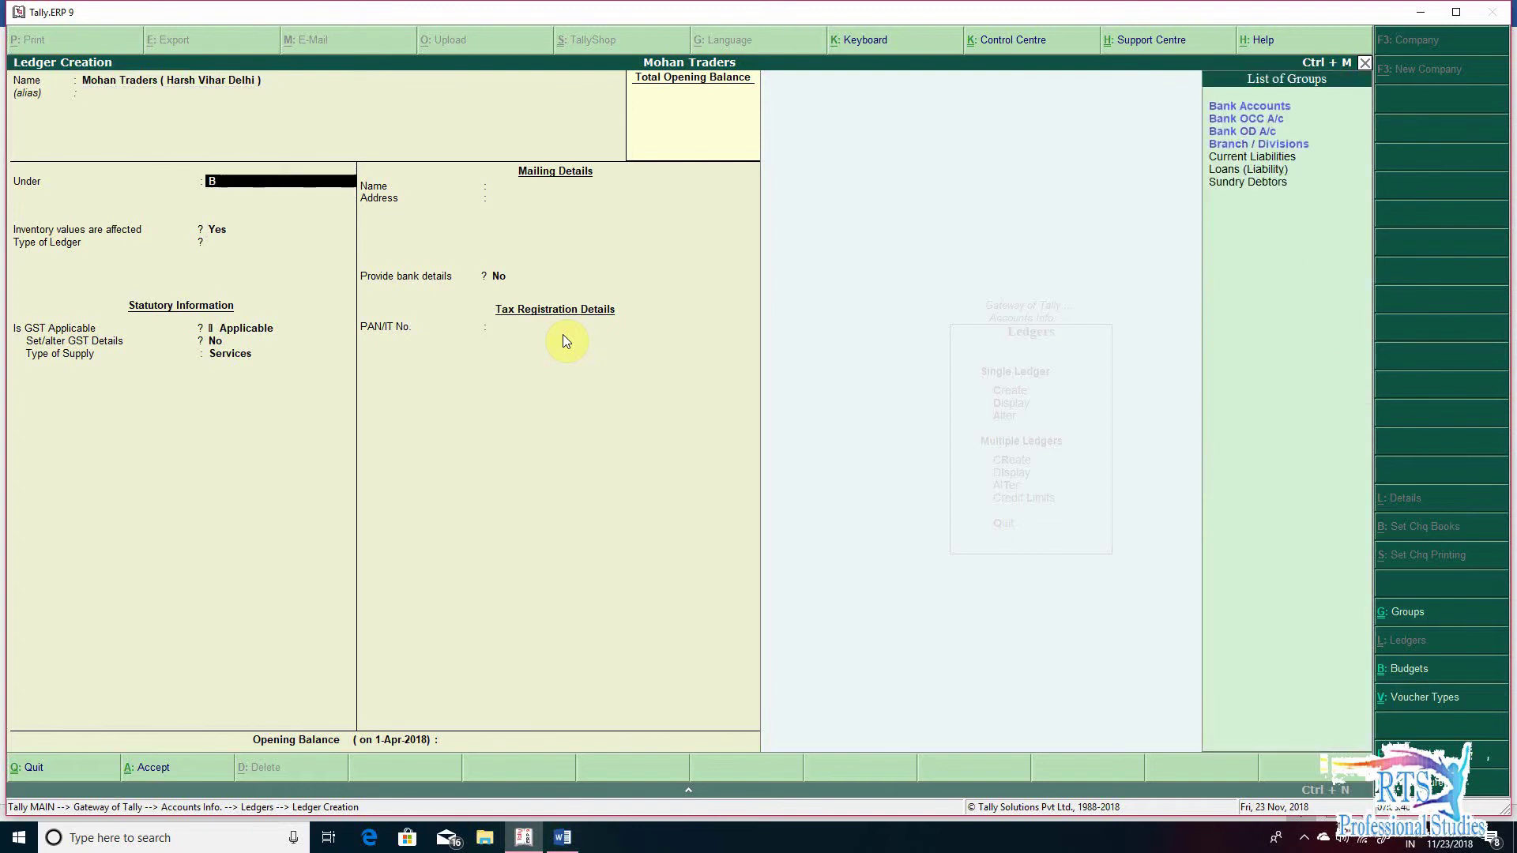
{"action": "type", "text": "r"}
{"action": "key", "text": "Return"}
{"action": "key", "text": "Return"}
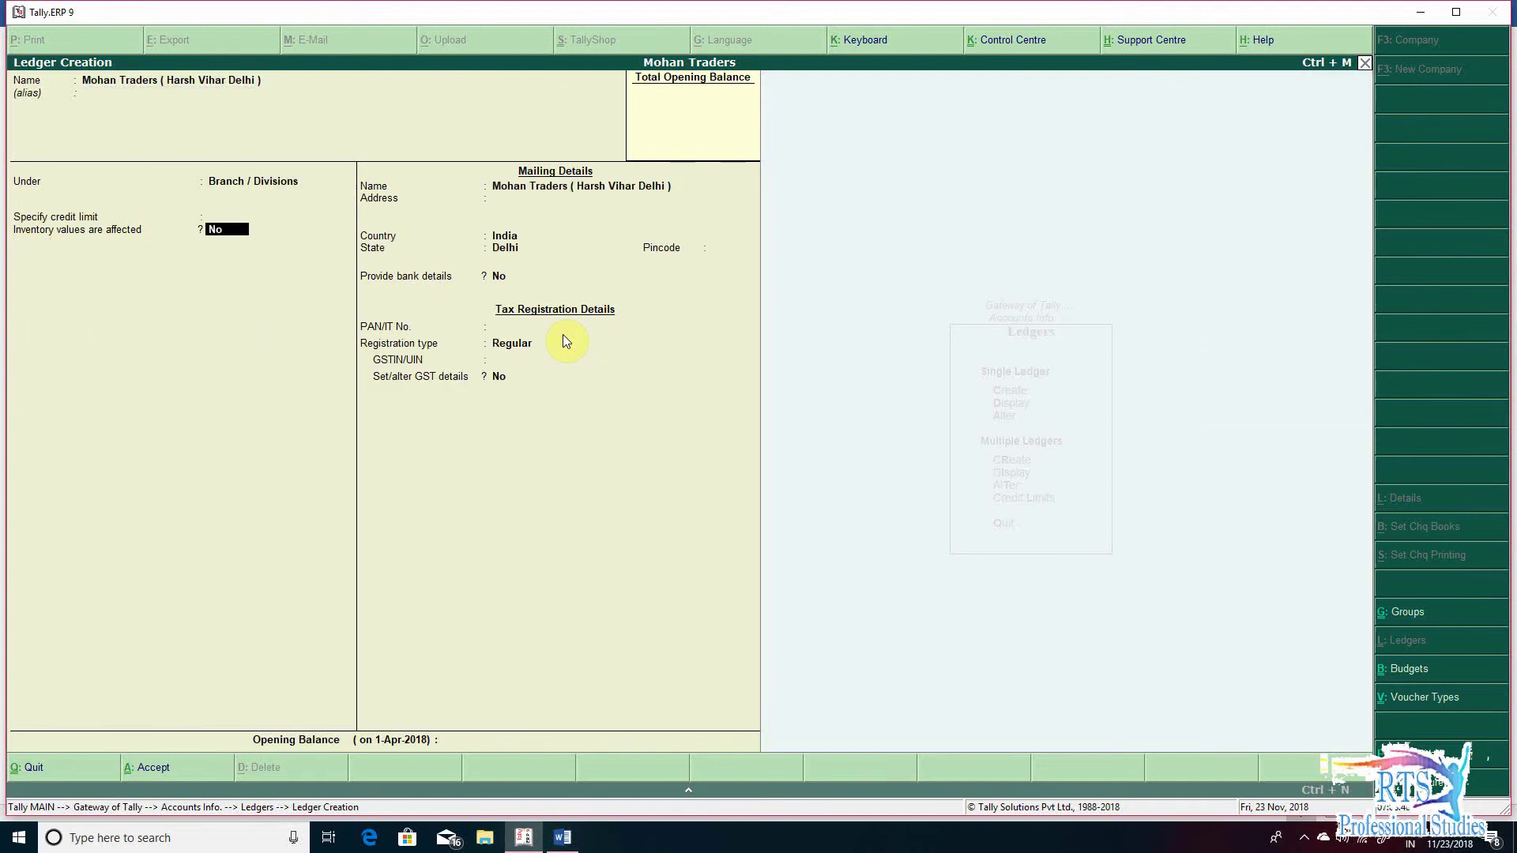
{"action": "key", "text": "Return"}
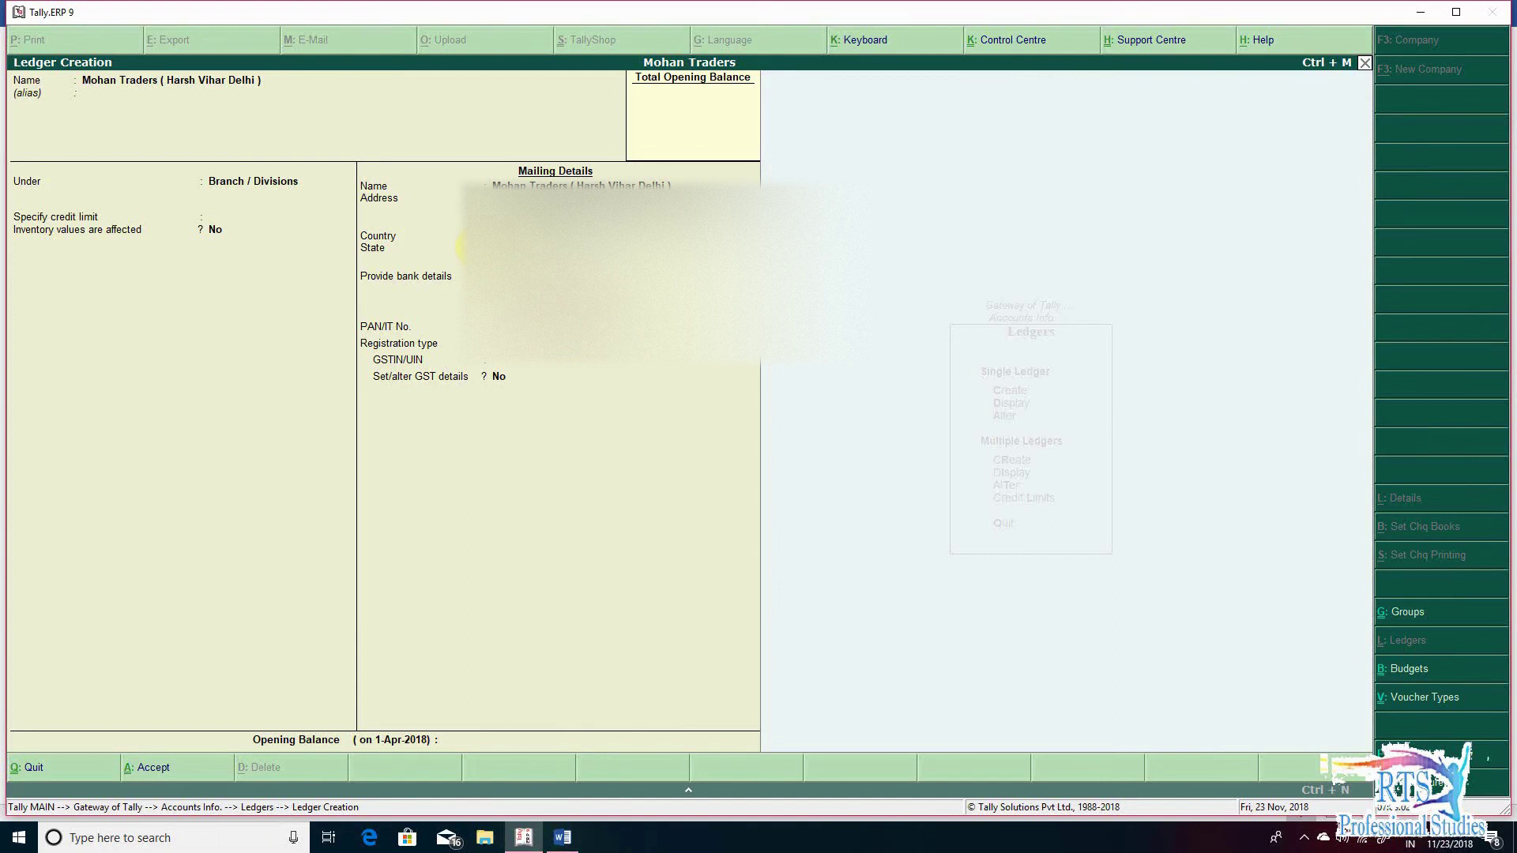
{"action": "key", "text": "Return"}
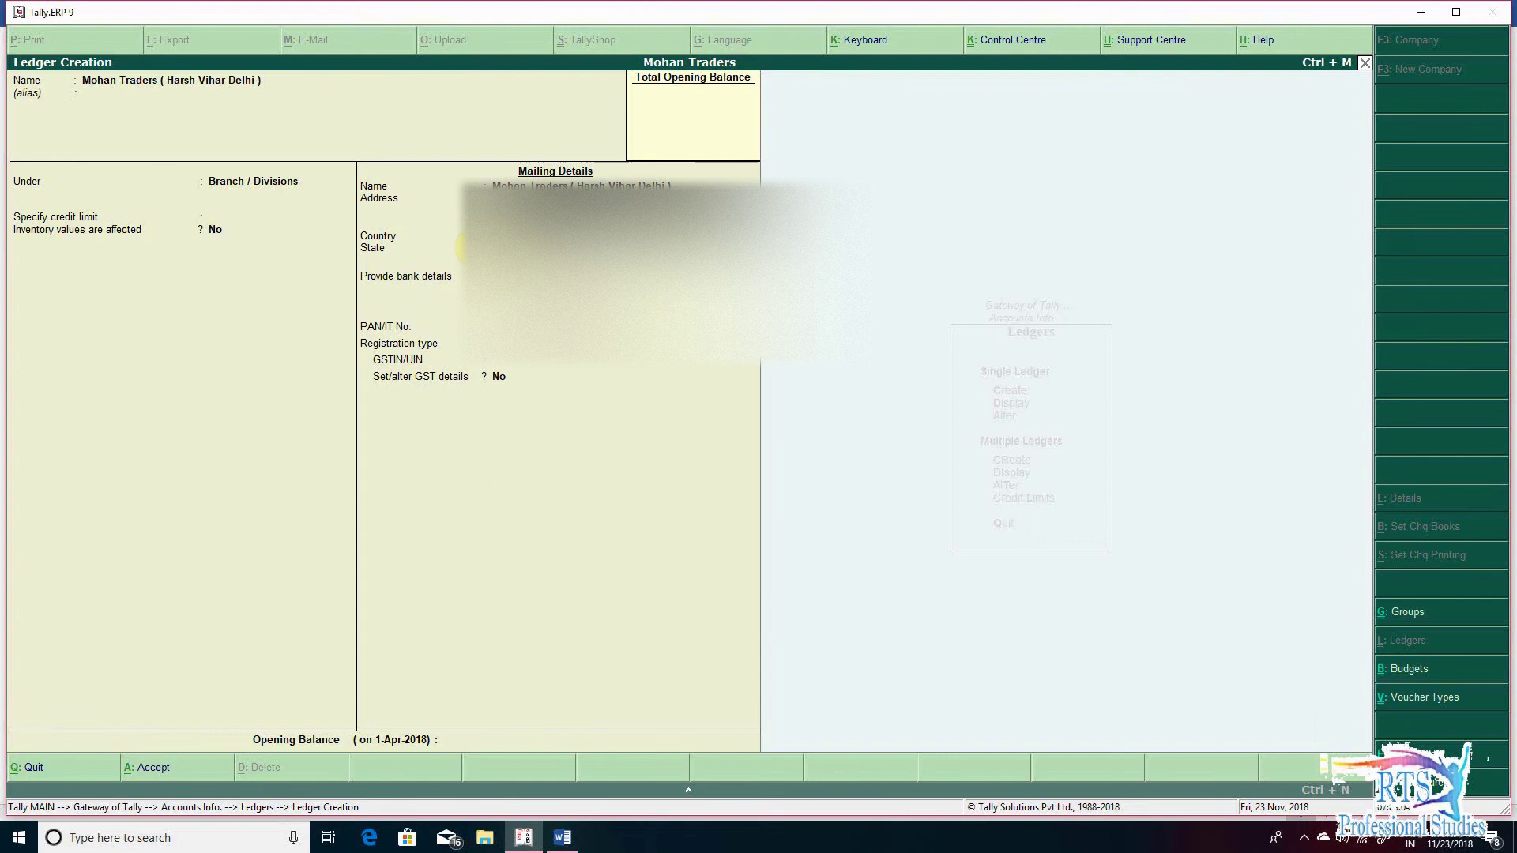
{"action": "key", "text": "Return"}
{"action": "key", "text": "Return"}
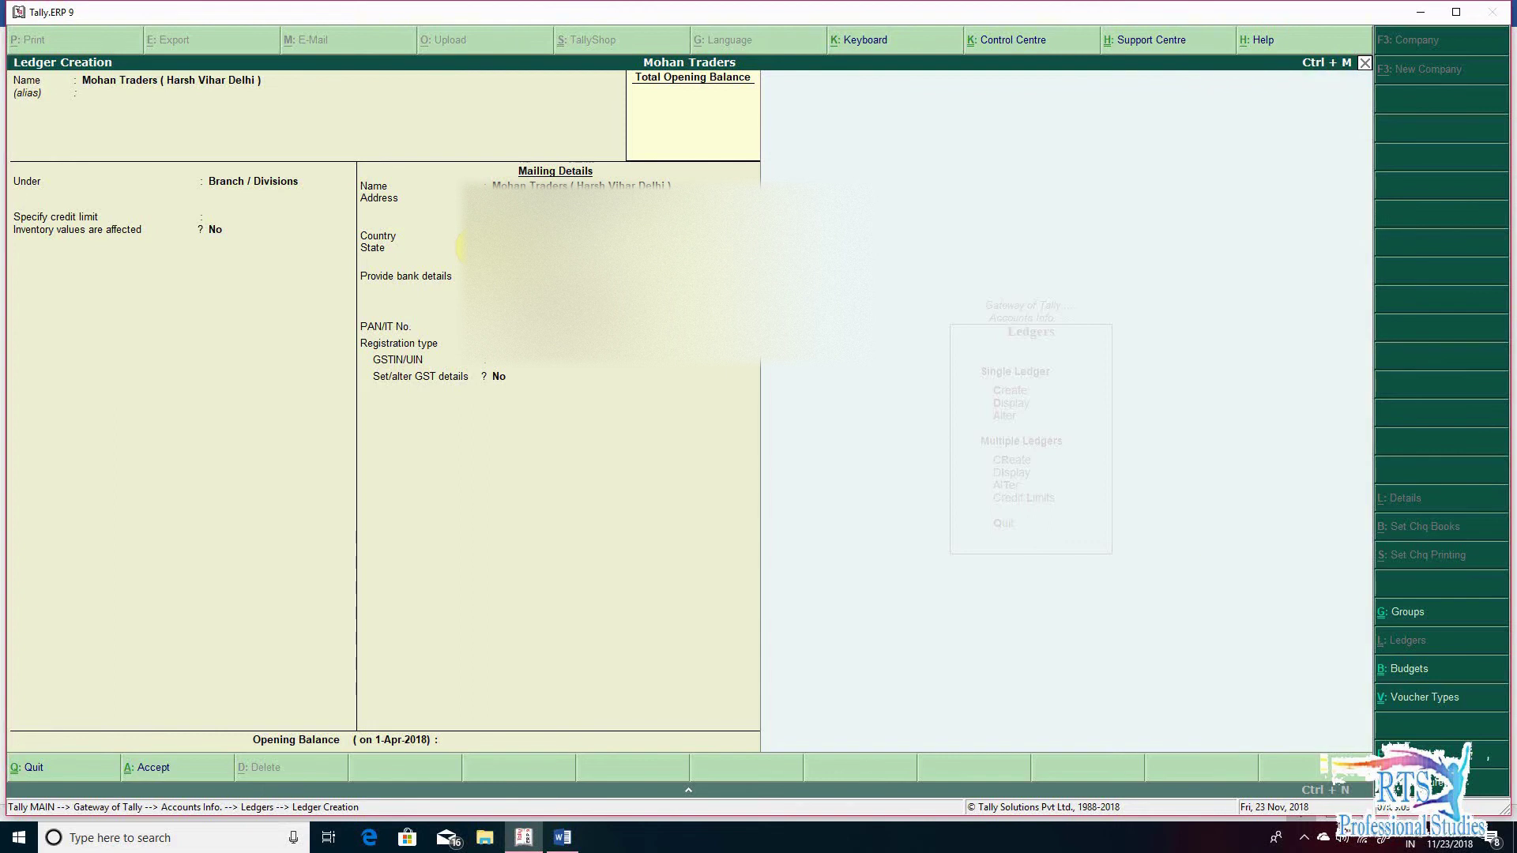
{"action": "key", "text": "Return"}
{"action": "key", "text": "Return"}
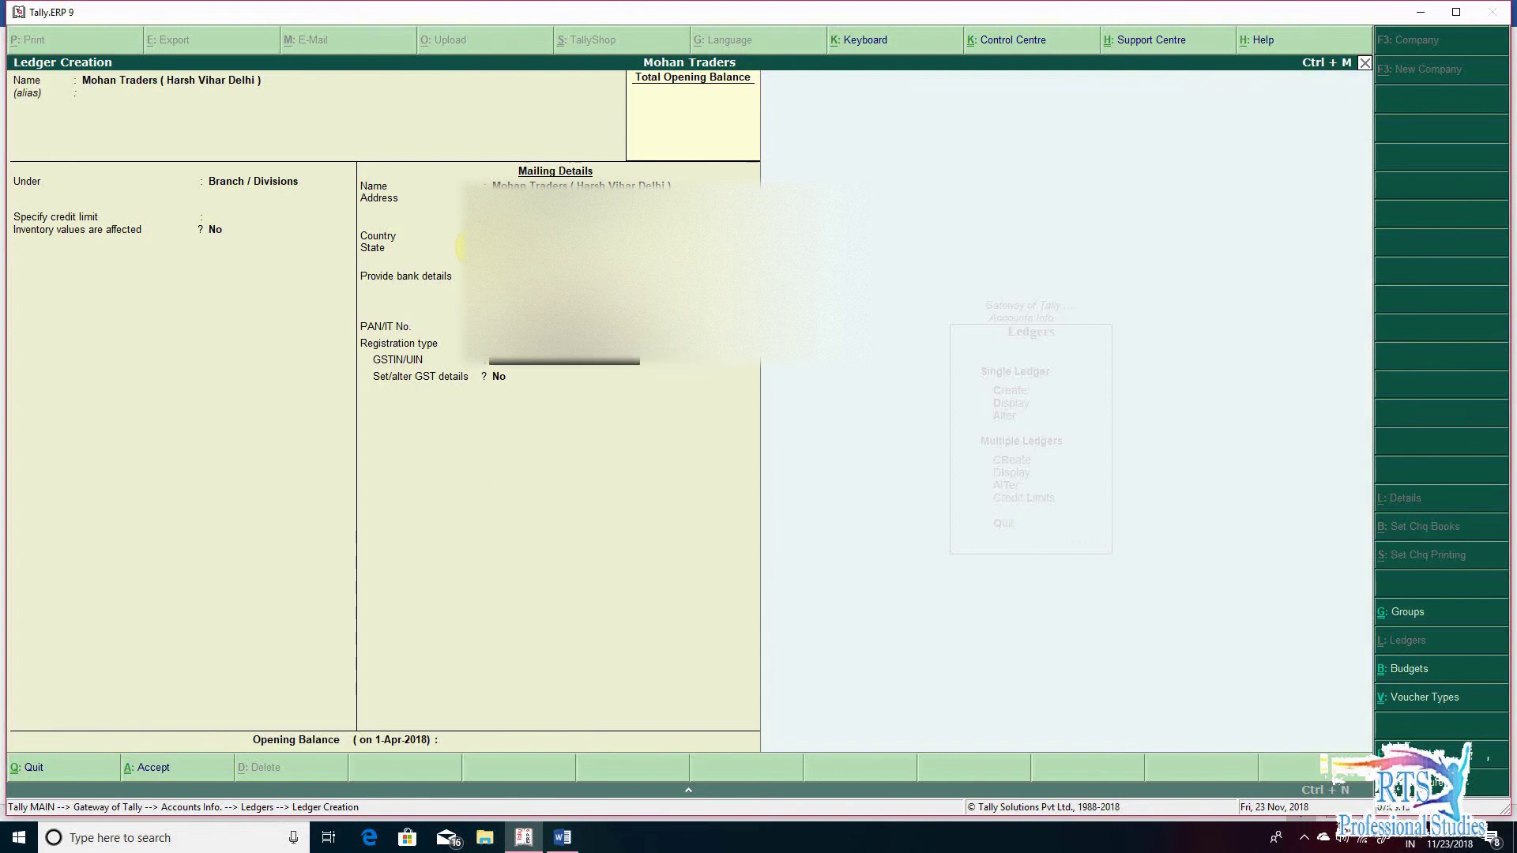
- Enter the branch's GSTIN from the question document, save the ledger, and return to the Gateway
{"action": "key", "text": "alt+Tab"}
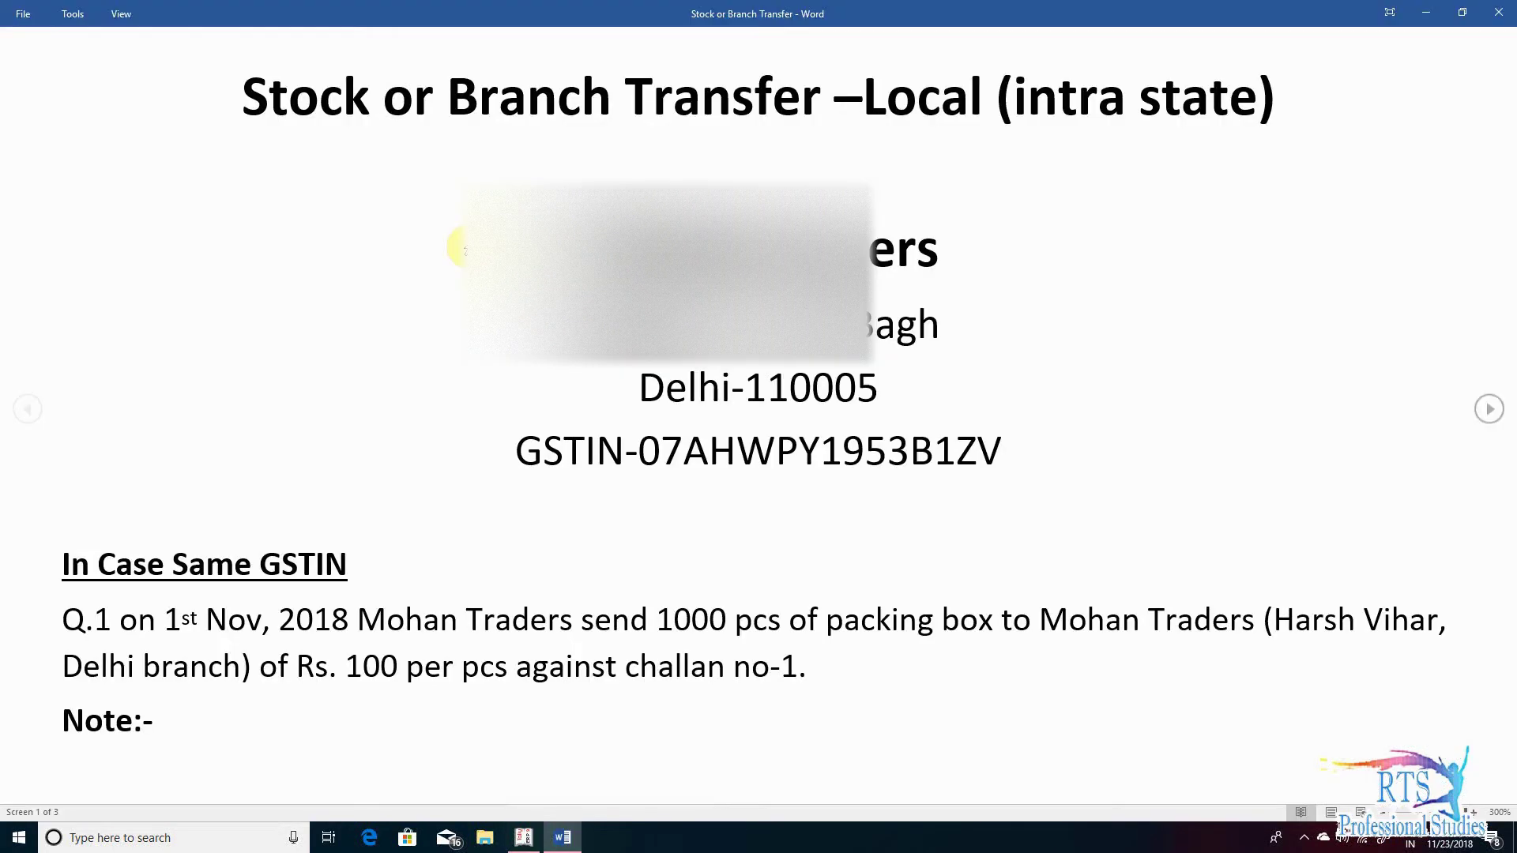
{"action": "key", "text": "alt+Tab"}
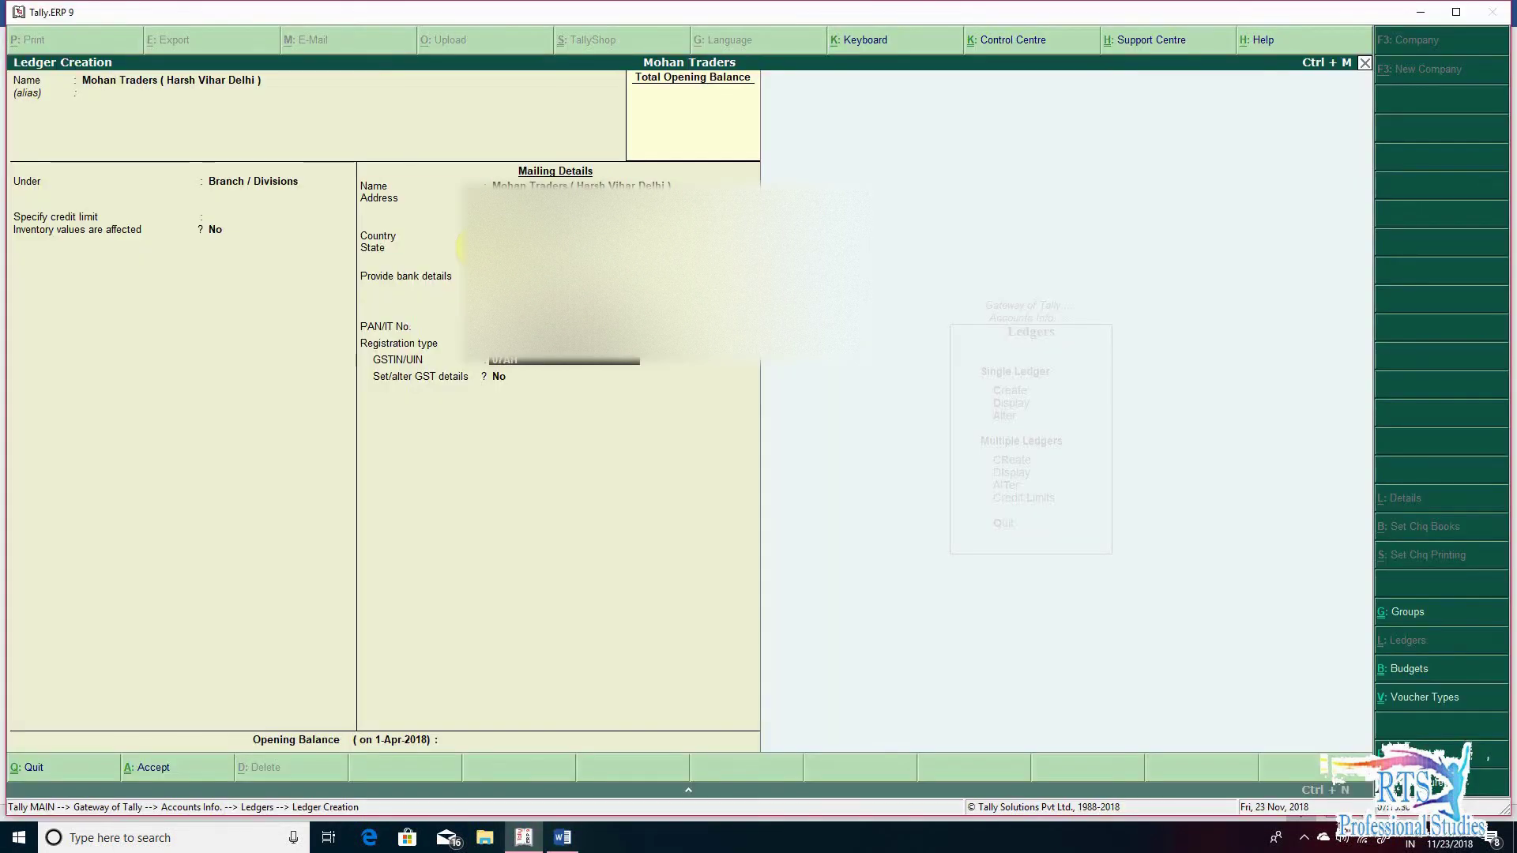
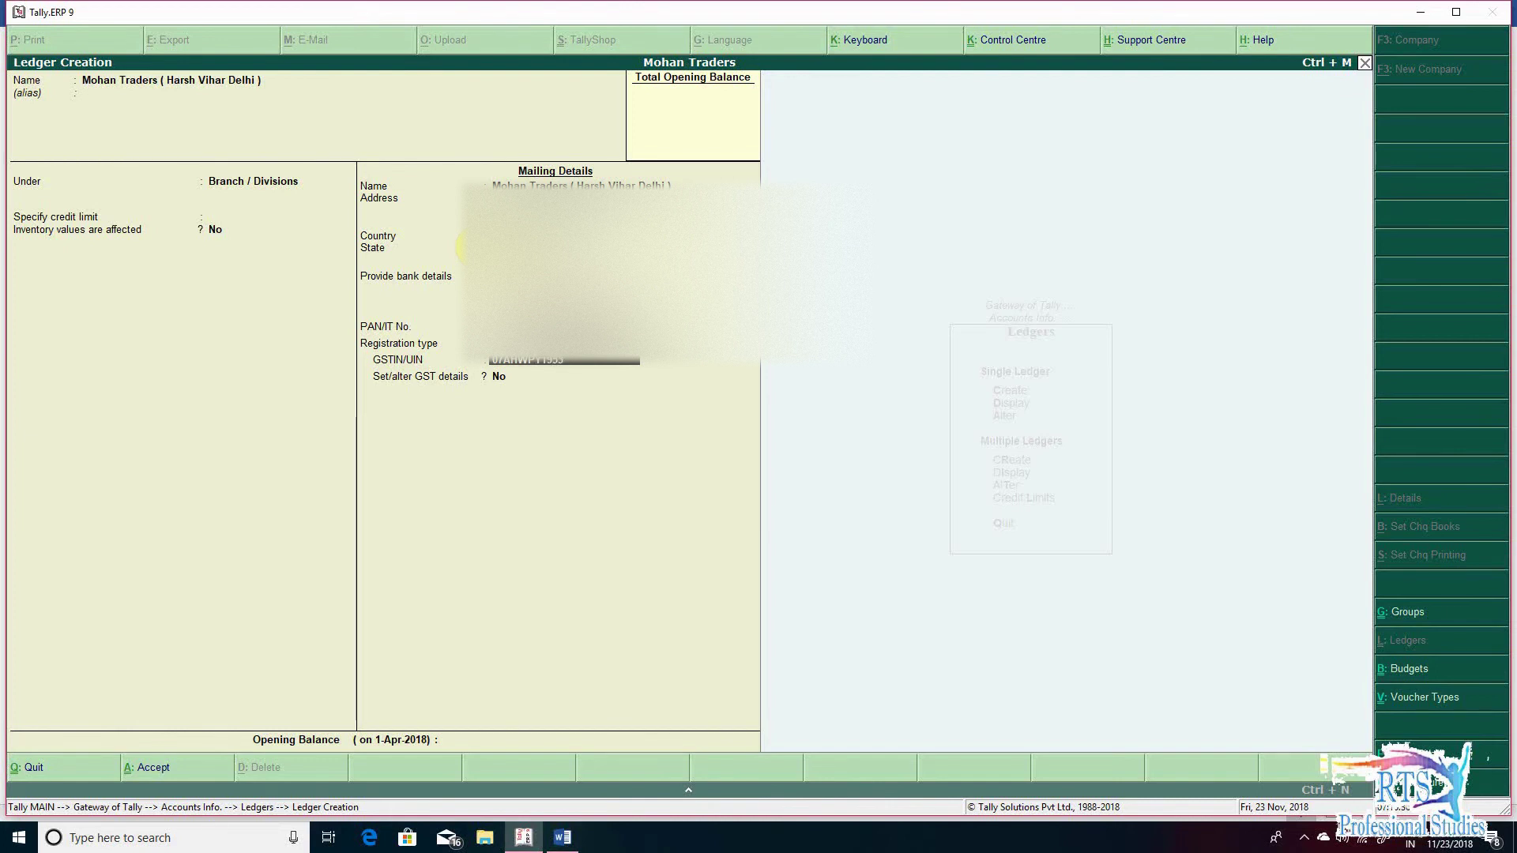
{"action": "key", "text": "Return"}
{"action": "key", "text": "Return"}
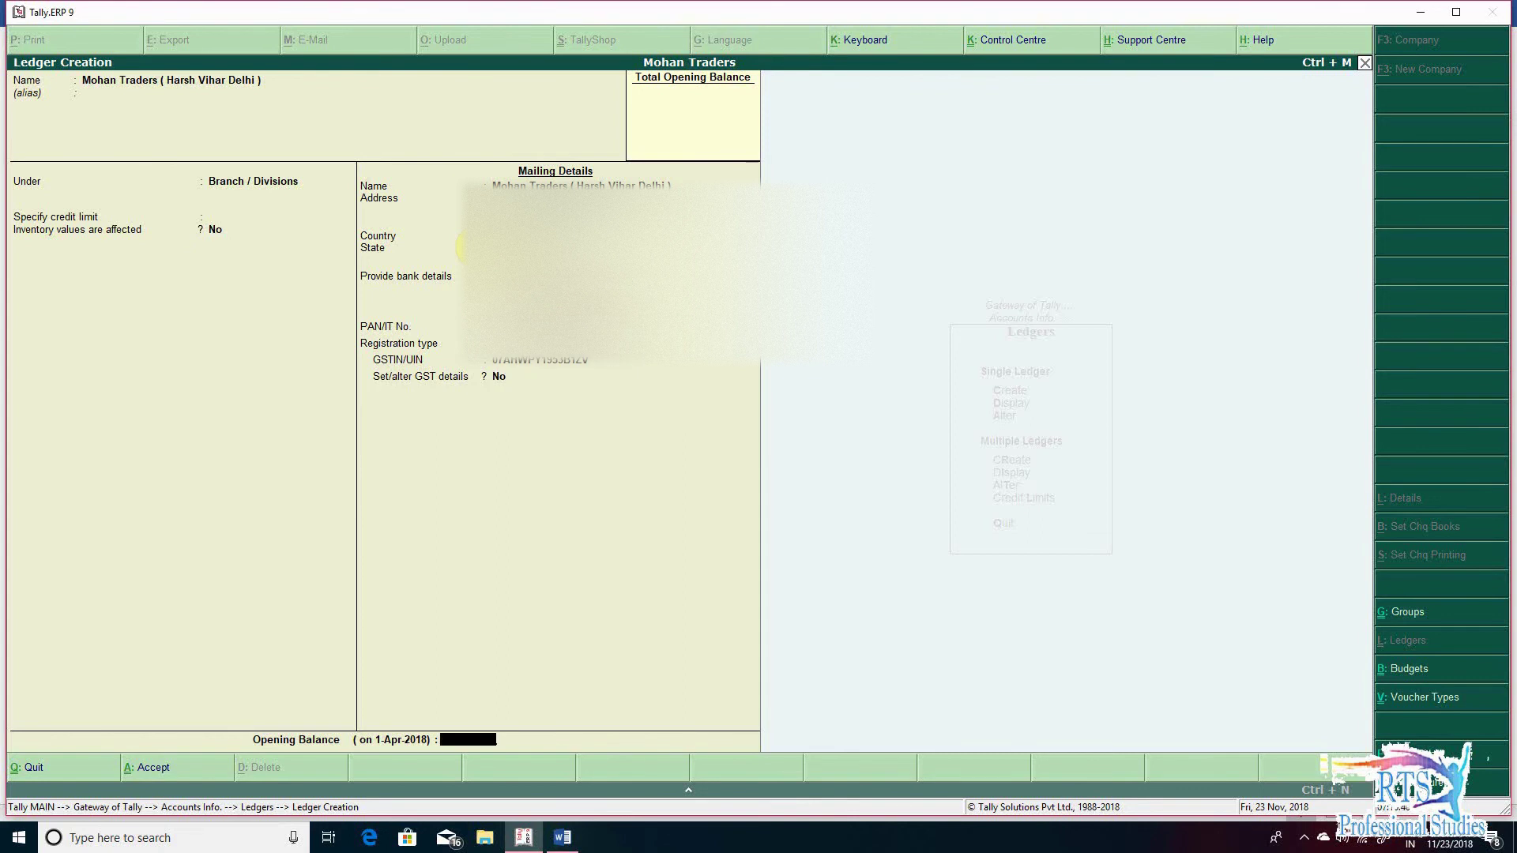
{"action": "key", "text": "Return"}
{"action": "key", "text": "Return"}
{"action": "key", "text": "Escape"}
{"action": "key", "text": "Escape"}
{"action": "key", "text": "Escape"}
{"action": "key", "text": "Escape"}
{"action": "key", "text": "Escape"}
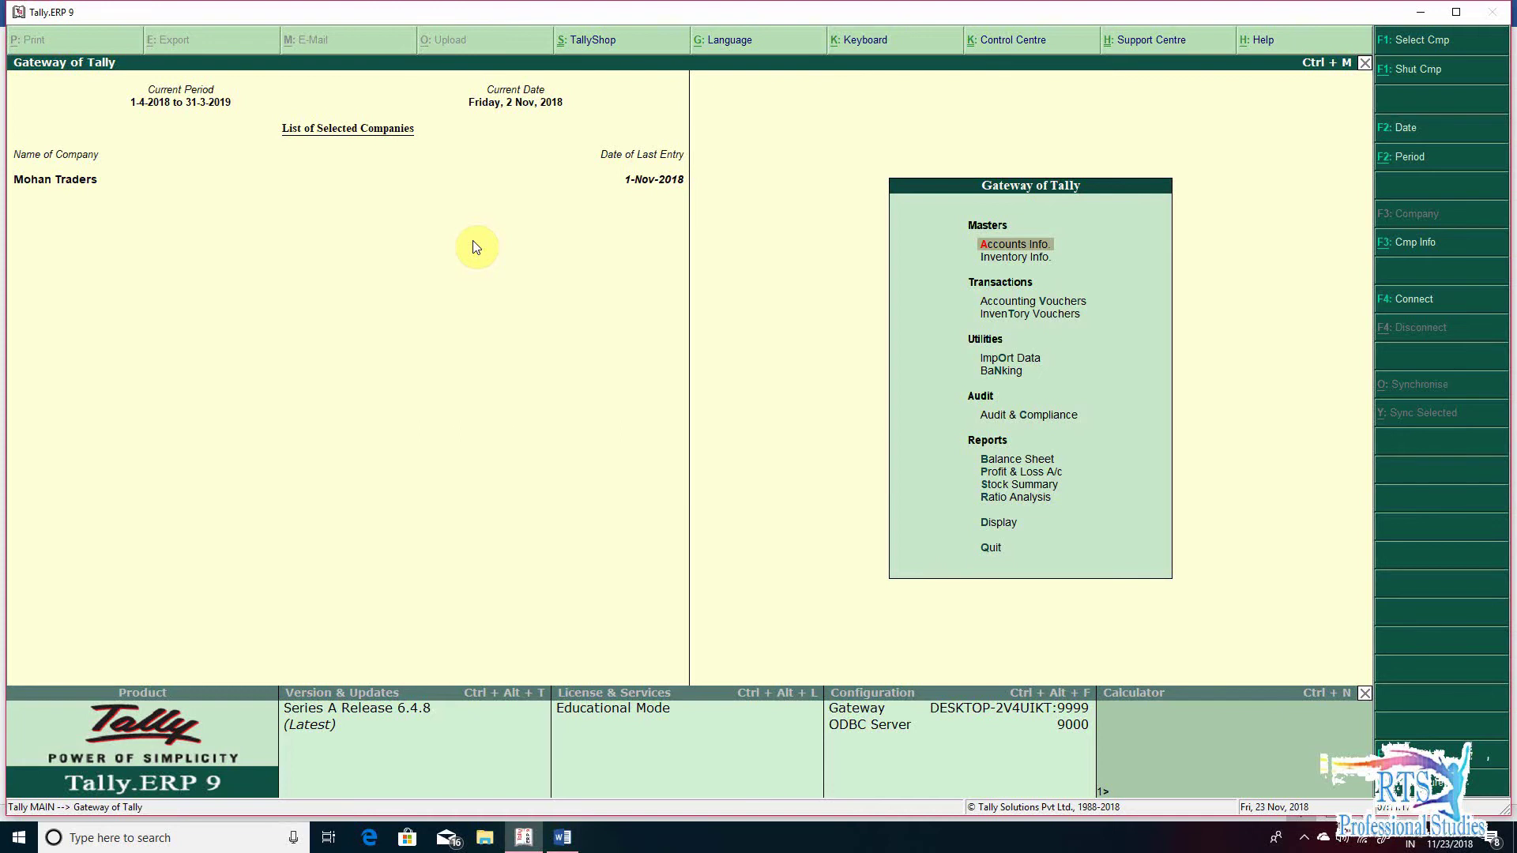
{"action": "key", "text": "F11"}
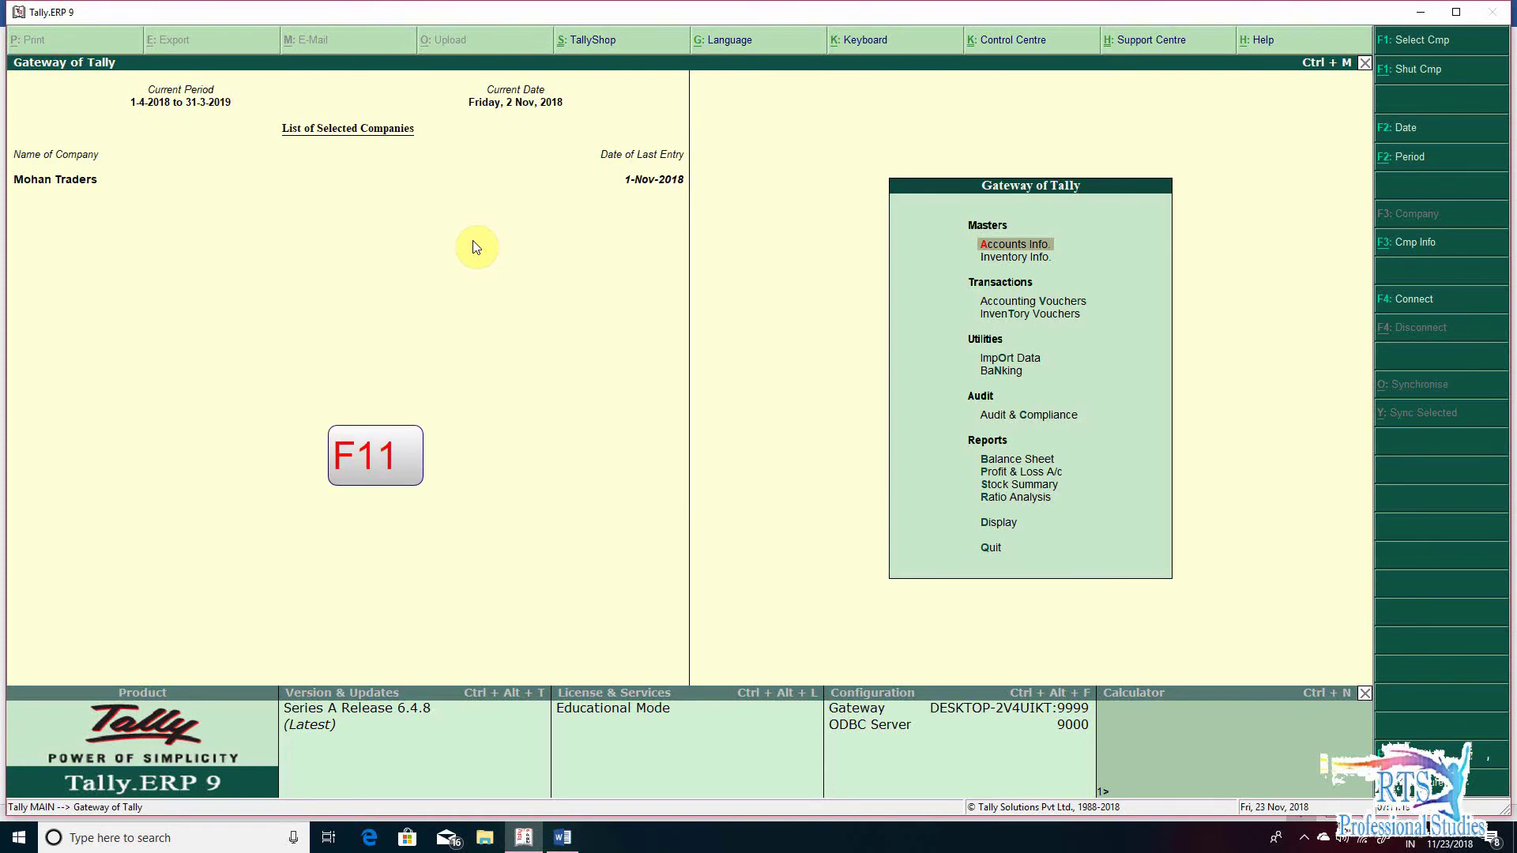
- Accept inventory features with Use tracking numbers set to Yes and return to the Gateway
{"action": "key", "text": "Return"}
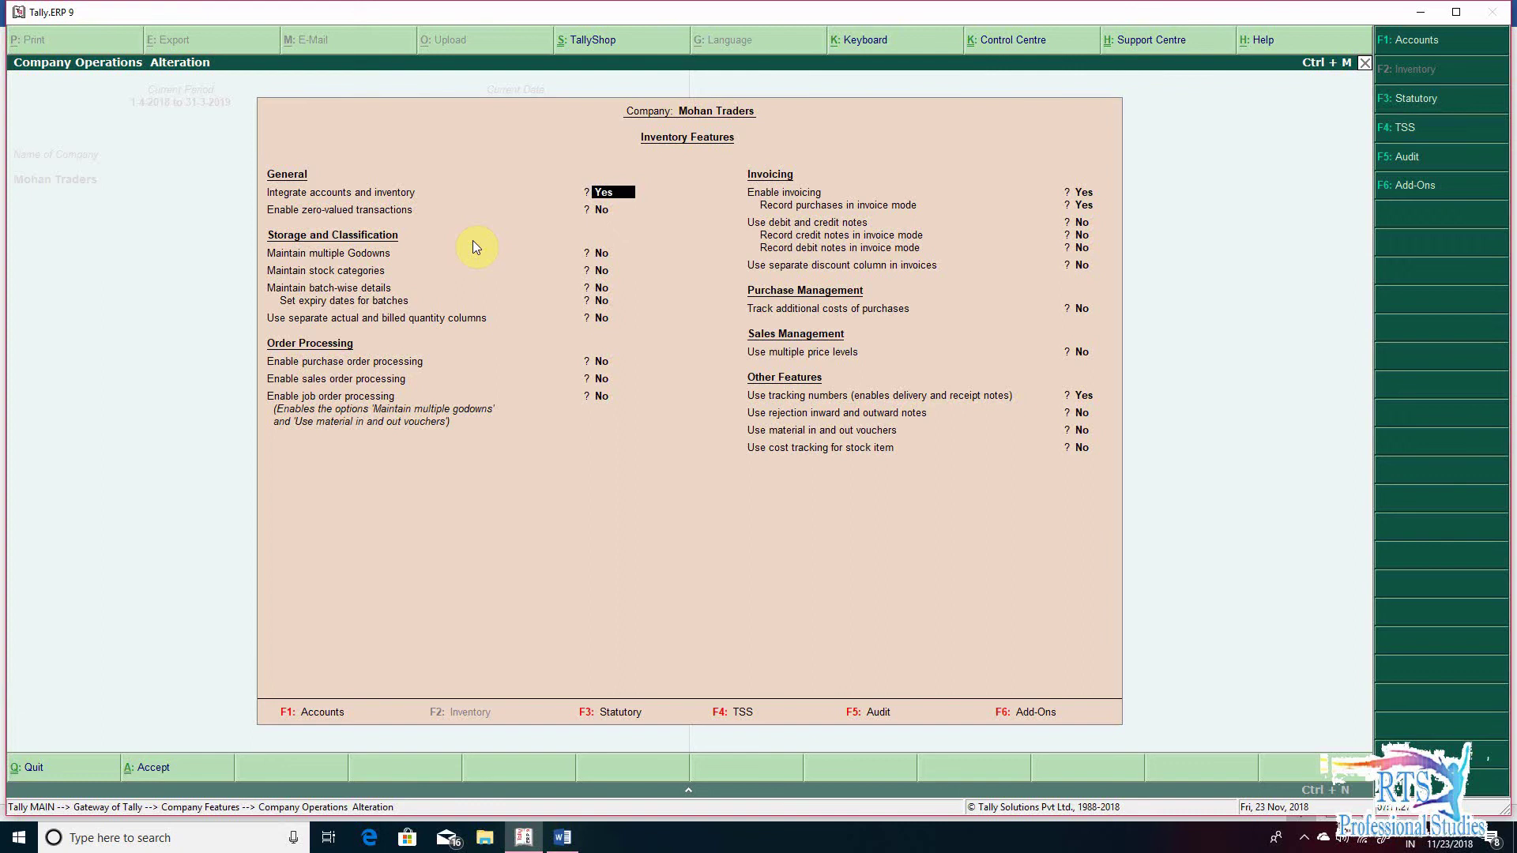
{"action": "key", "text": "Return"}
{"action": "key", "text": "Return"}
{"action": "key", "text": "Return"}
{"action": "key", "text": "Return"}
{"action": "key", "text": "Return"}
{"action": "key", "text": "Down"}
{"action": "key", "text": "Down"}
{"action": "key", "text": "Down"}
{"action": "key", "text": "Down"}
{"action": "key", "text": "Down"}
{"action": "key", "text": "Down"}
{"action": "key", "text": "Down"}
{"action": "key", "text": "Down"}
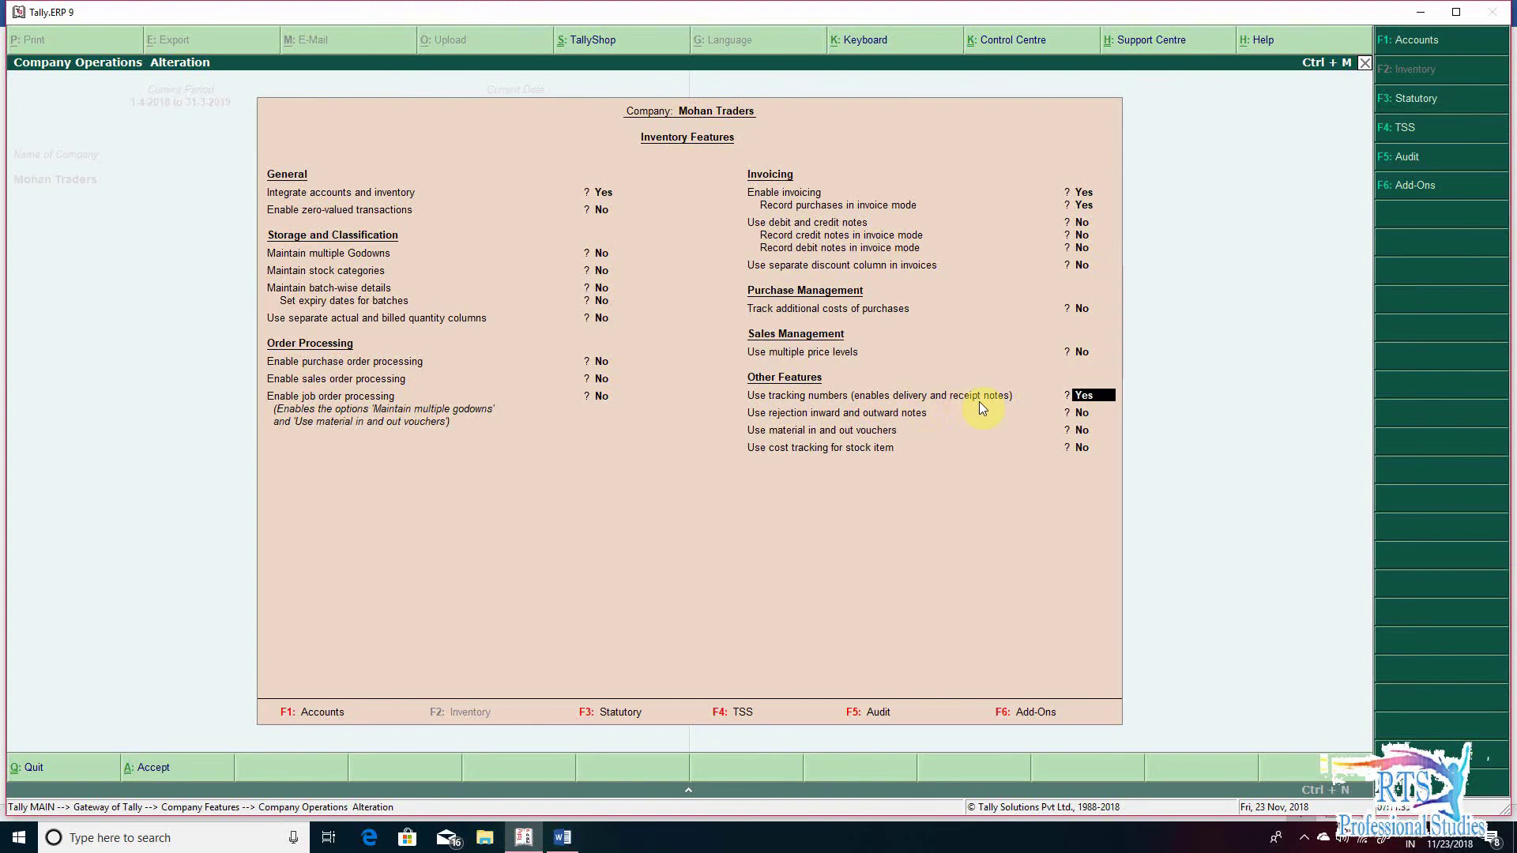
{"action": "key", "text": "ctrl+a"}
{"action": "key", "text": "Escape"}
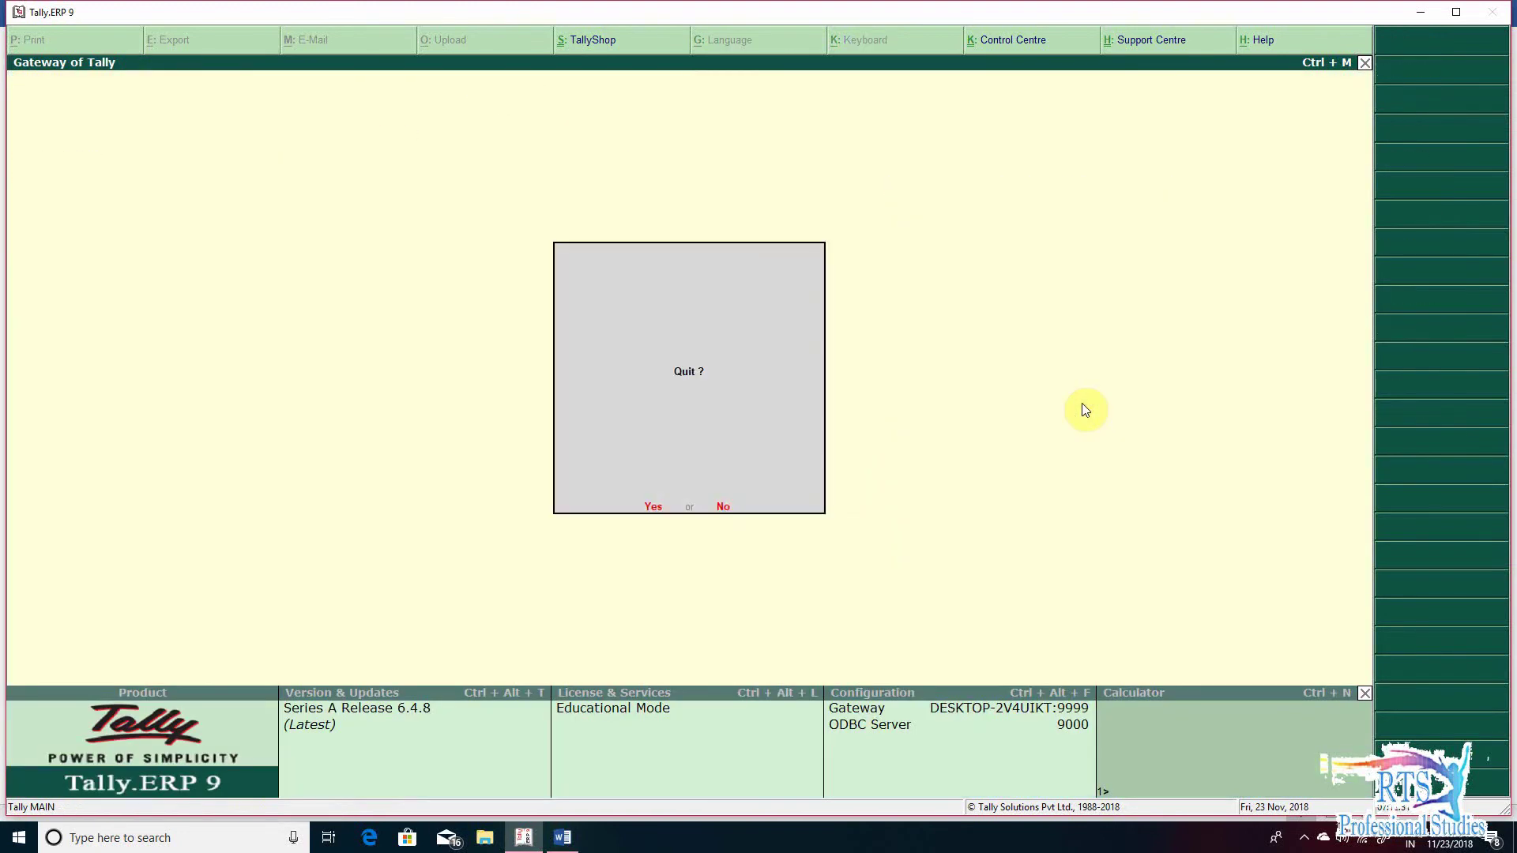
- Decline quitting, enter voucher entry, and switch to a Delivery Note with Alt+F8
{"action": "key", "text": "n"}
{"action": "key", "text": "v"}
{"action": "key", "text": "F9"}
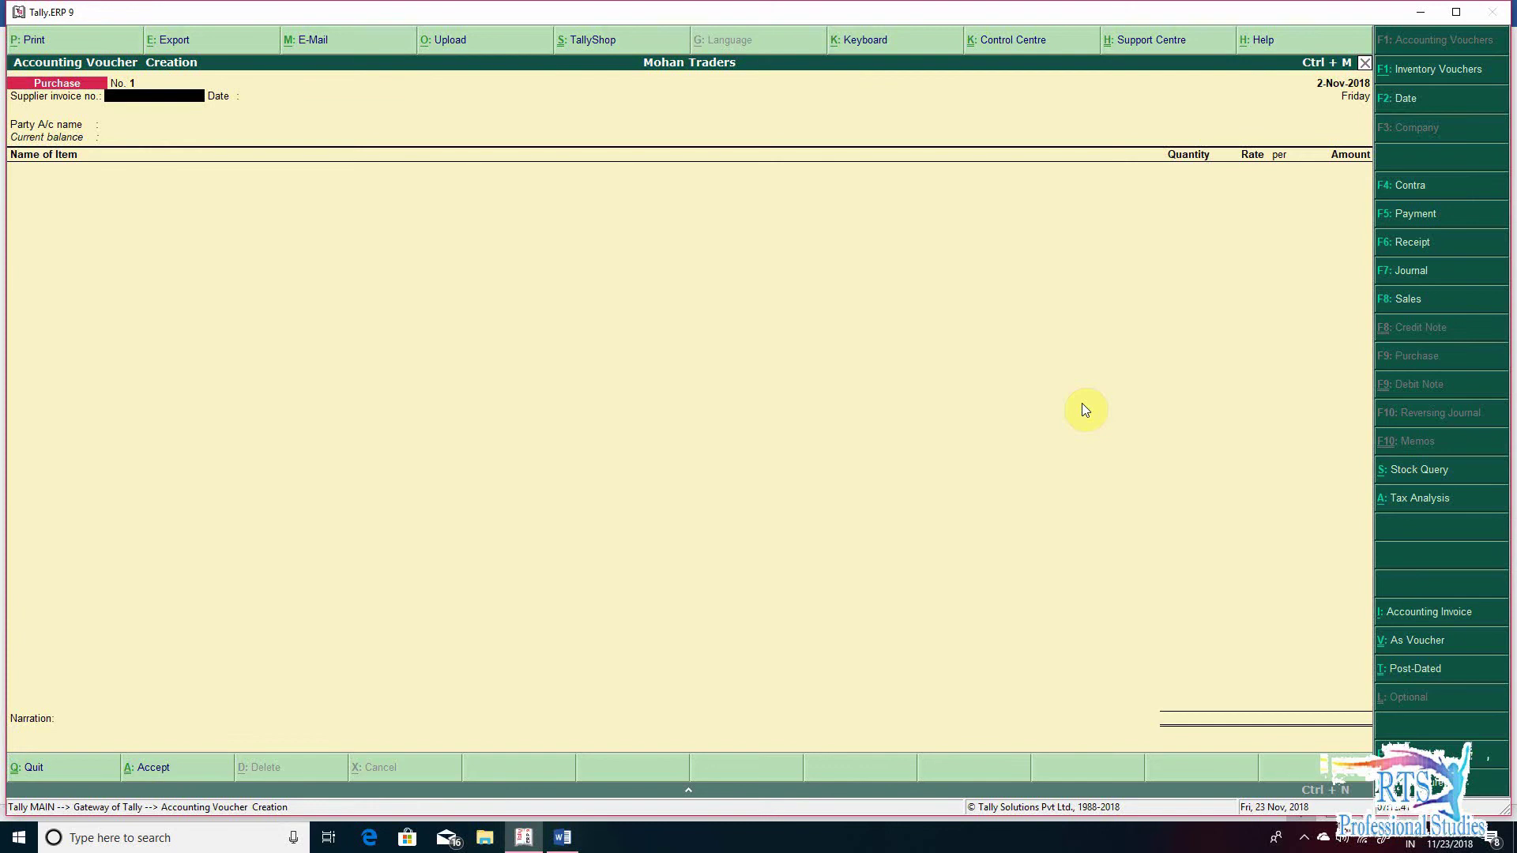
{"action": "key", "text": "alt+F8"}
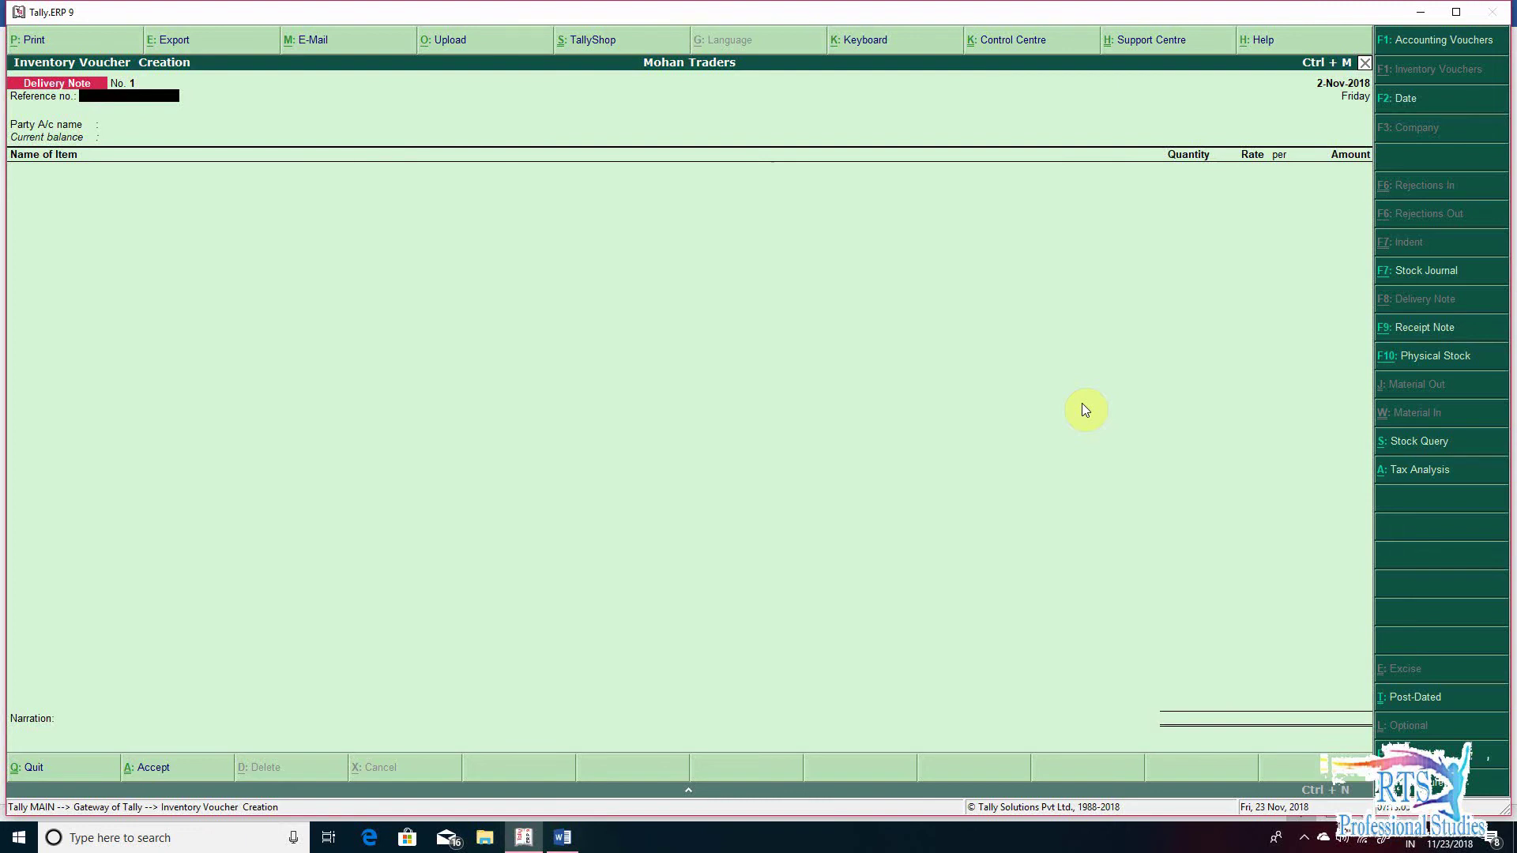
- Enter reference no. 1 and party Mohan Traders (Harsh Vihar Delhi), accepting party details
{"action": "type", "text": "1"}
{"action": "key", "text": "Return"}
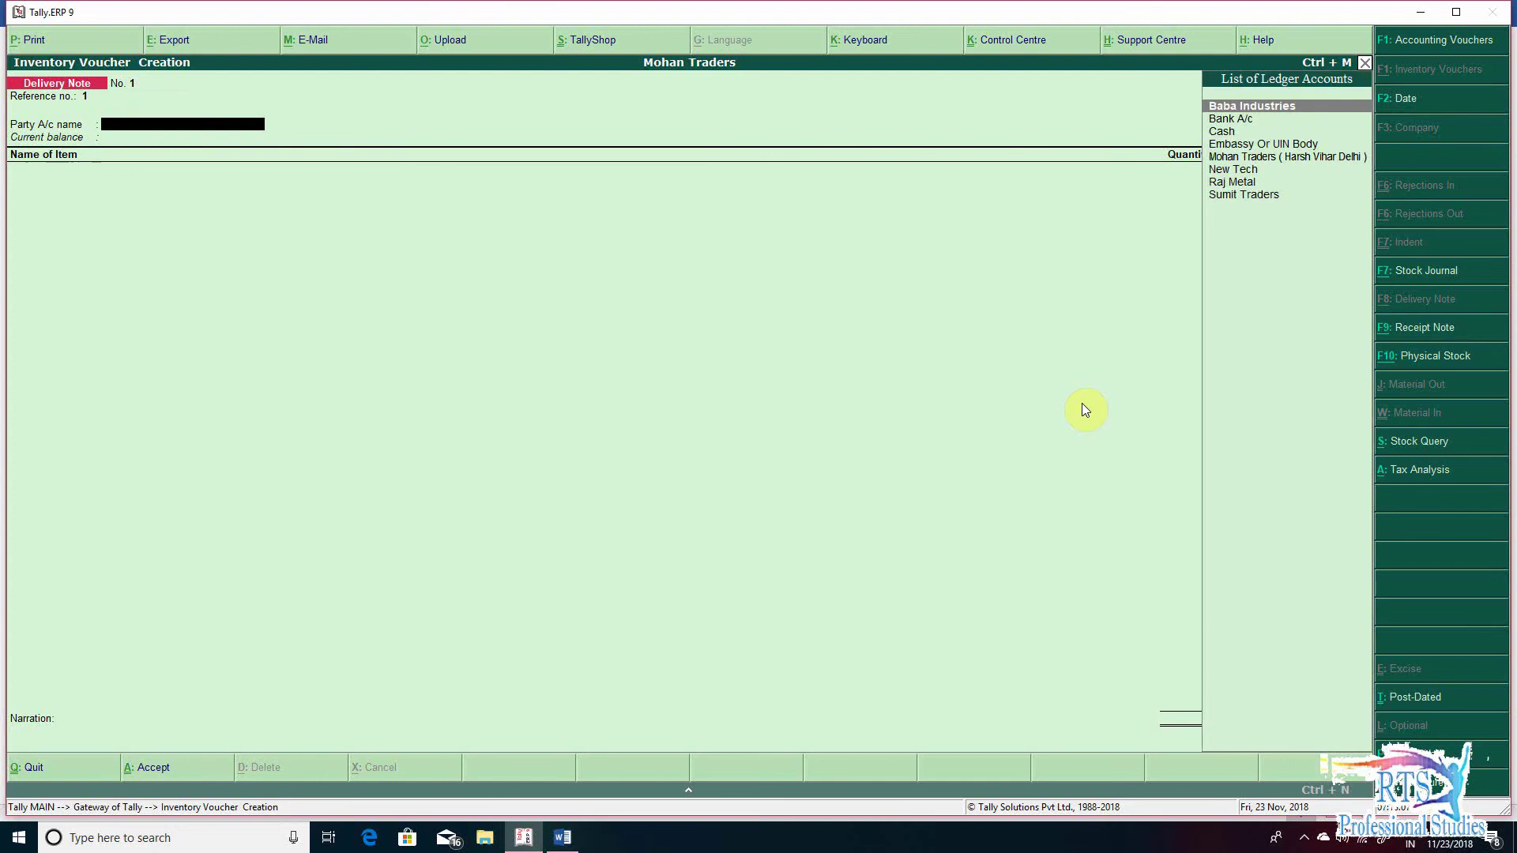
{"action": "type", "text": "mo"}
{"action": "key", "text": "Return"}
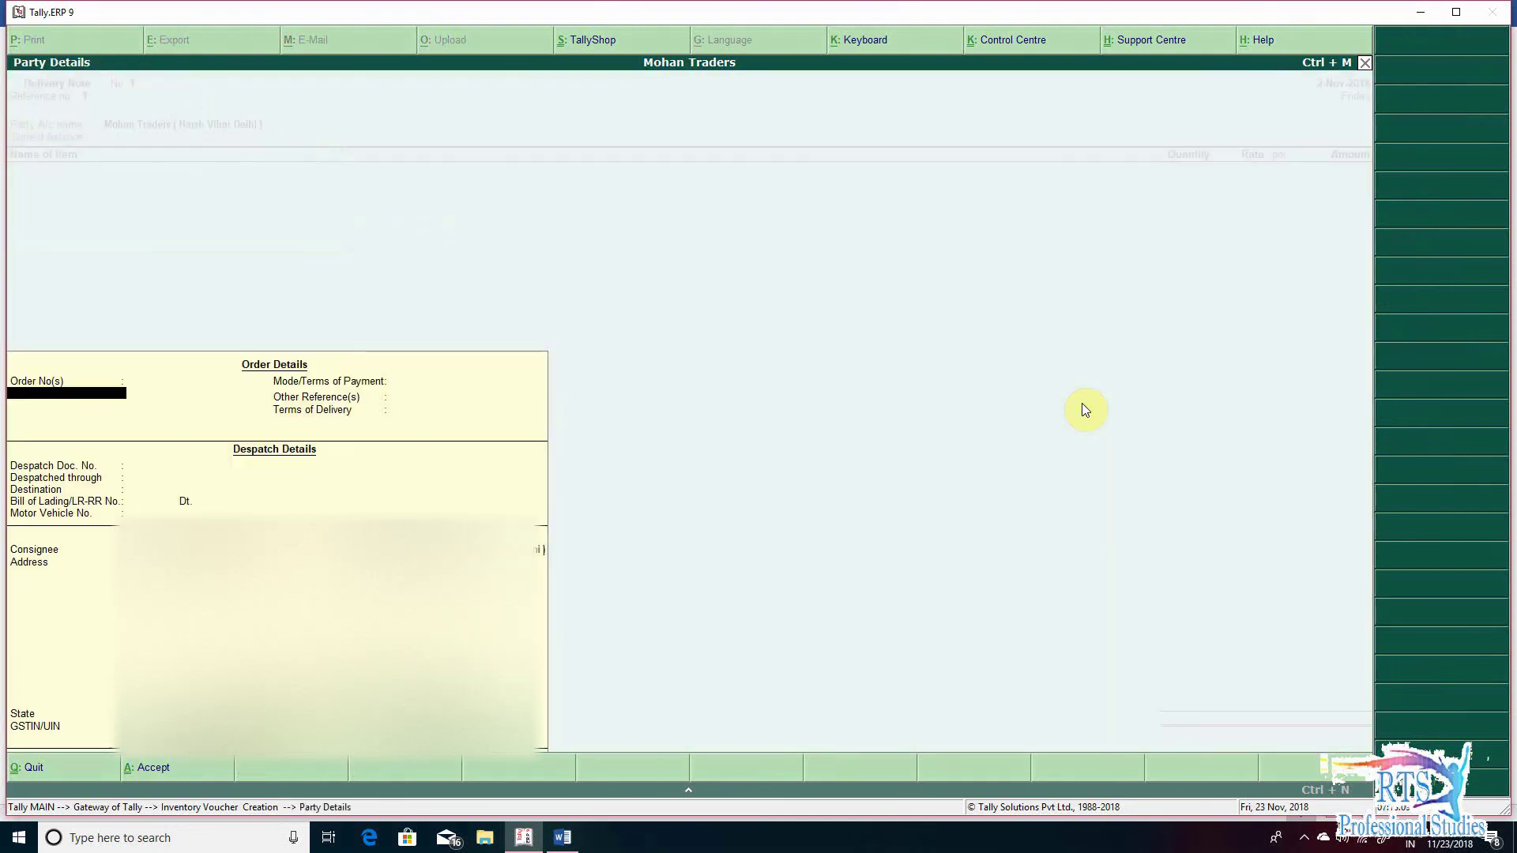
{"action": "key", "text": "Return"}
{"action": "key", "text": "Return"}
{"action": "key", "text": "Return"}
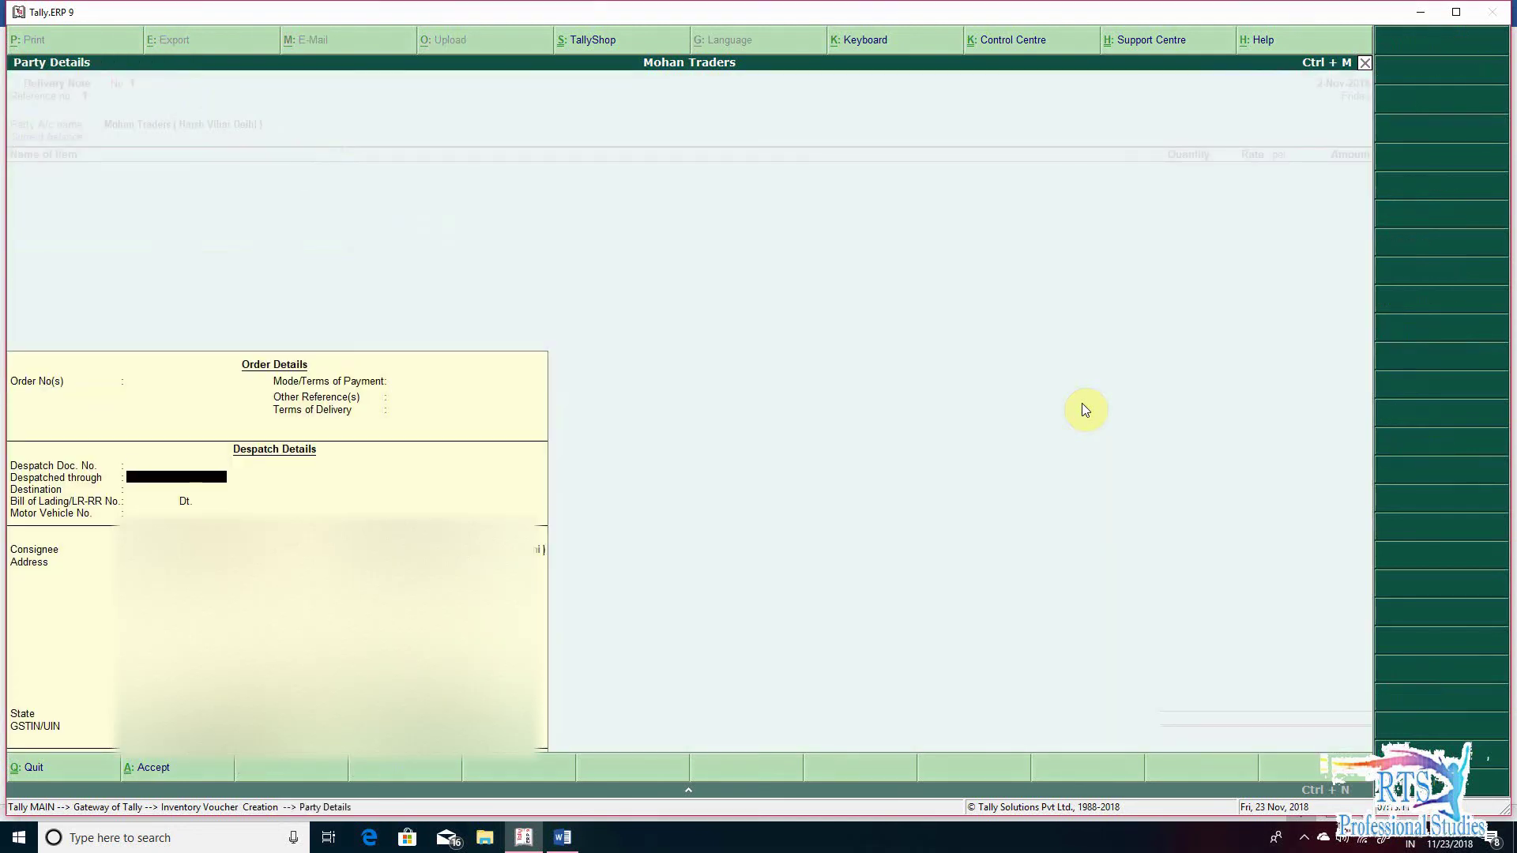
{"action": "key", "text": "Return"}
{"action": "key", "text": "Return"}
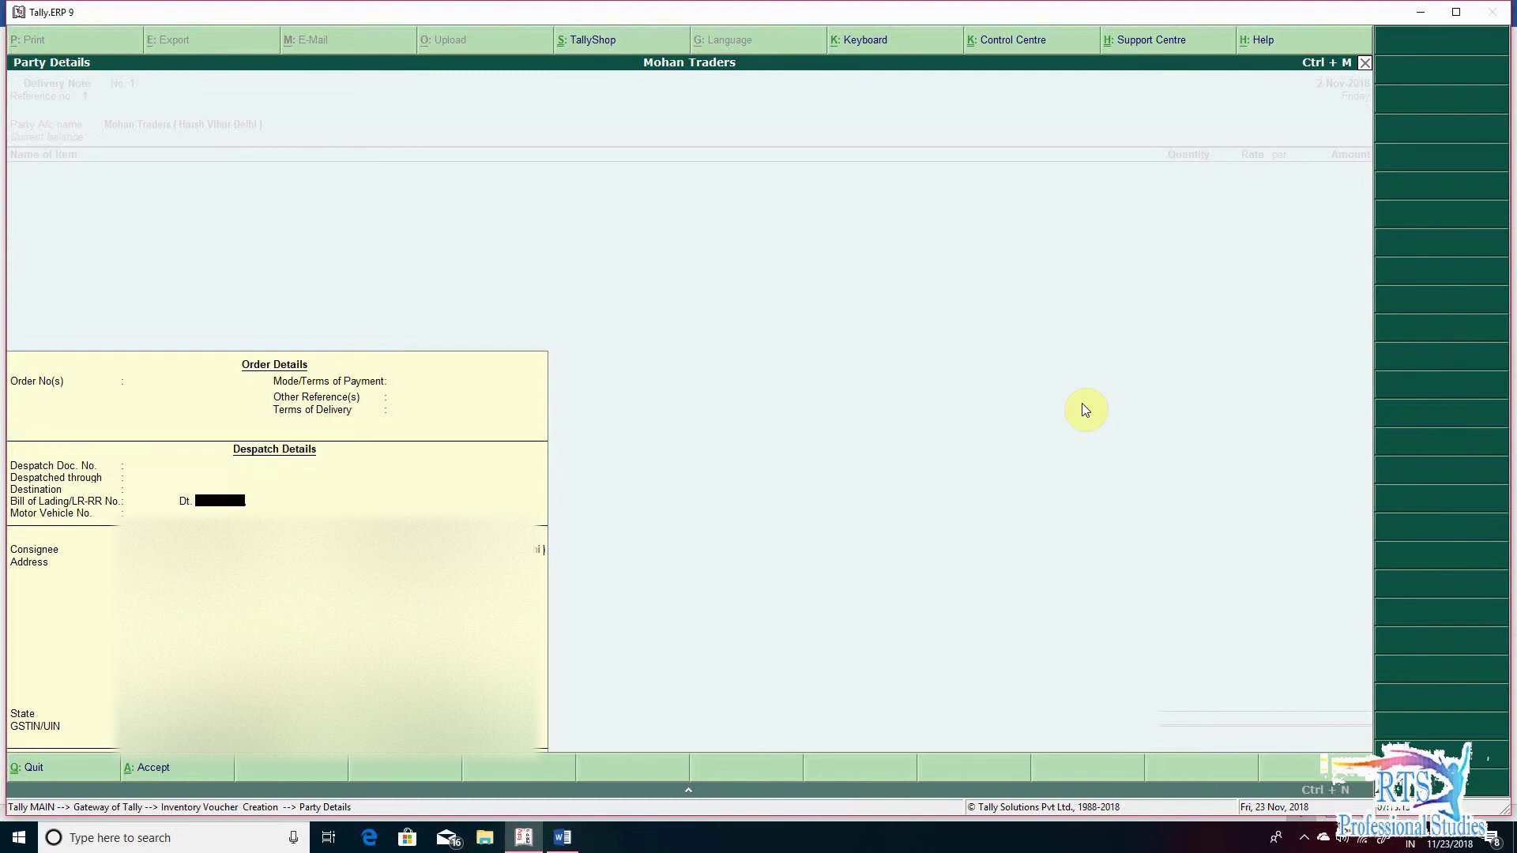
{"action": "key", "text": "ctrl+a"}
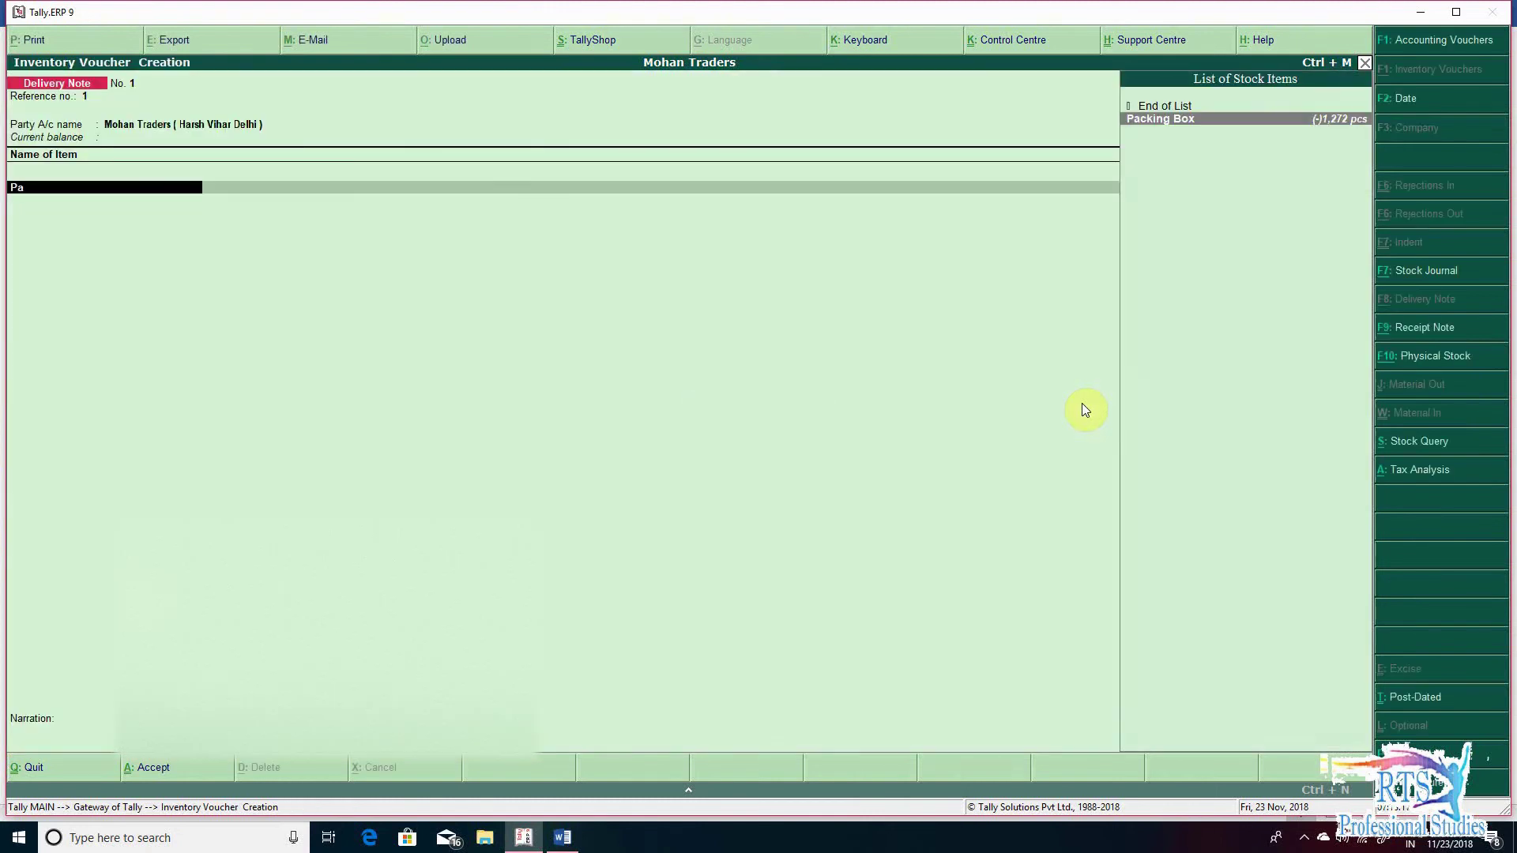
- Add Packing Box, tracking Not Applicable, 1,000 pcs at 100, booked to Branch Transfer Outward -Local
{"action": "key", "text": "Return"}
{"action": "key", "text": "Up"}
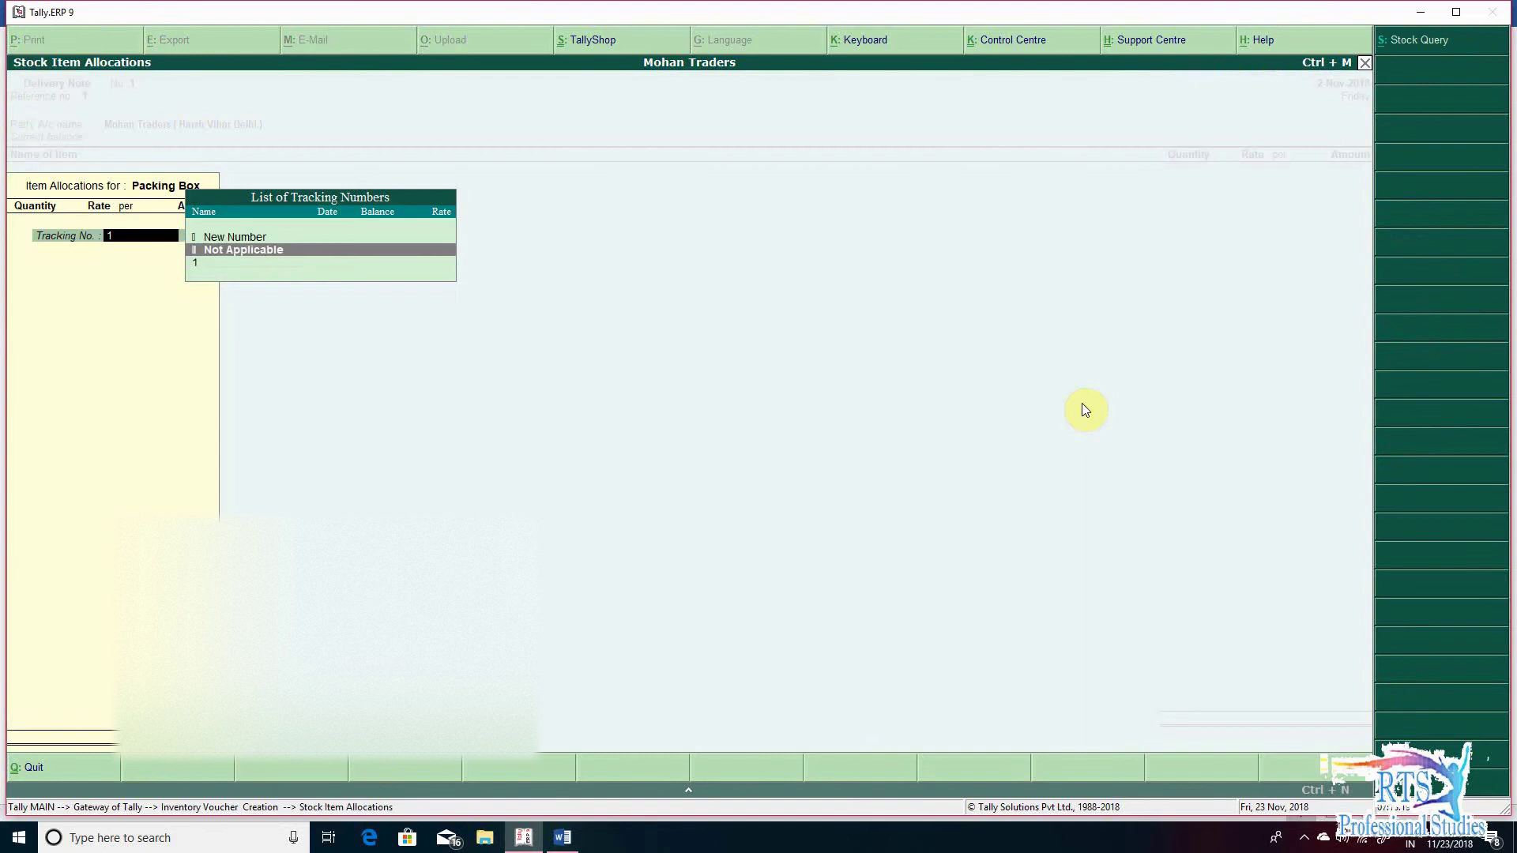
{"action": "key", "text": "Return"}
{"action": "type", "text": "1,00"}
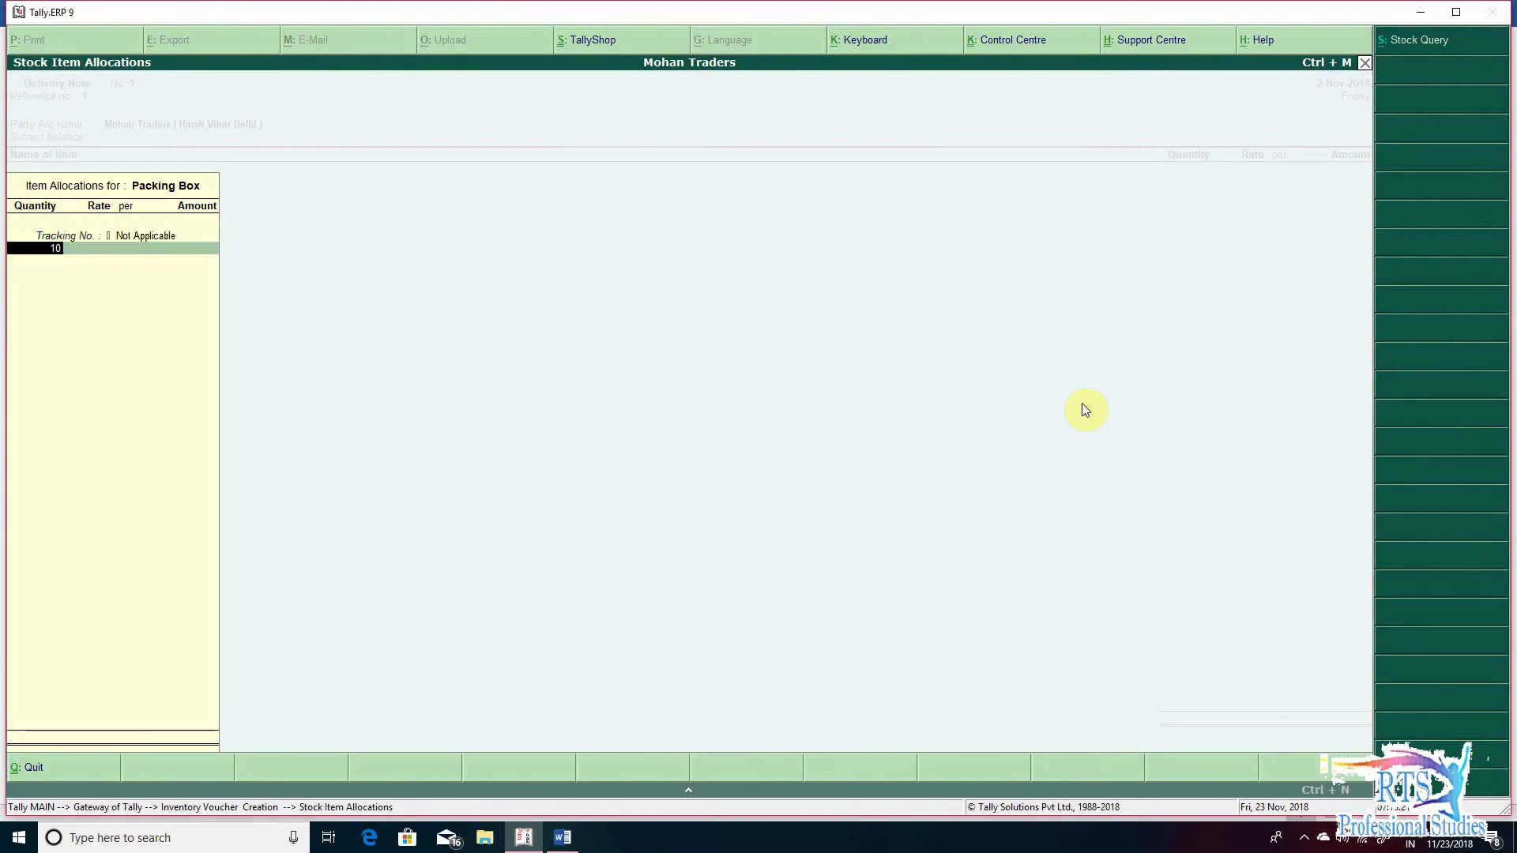
{"action": "type", "text": "00"}
{"action": "key", "text": "Return"}
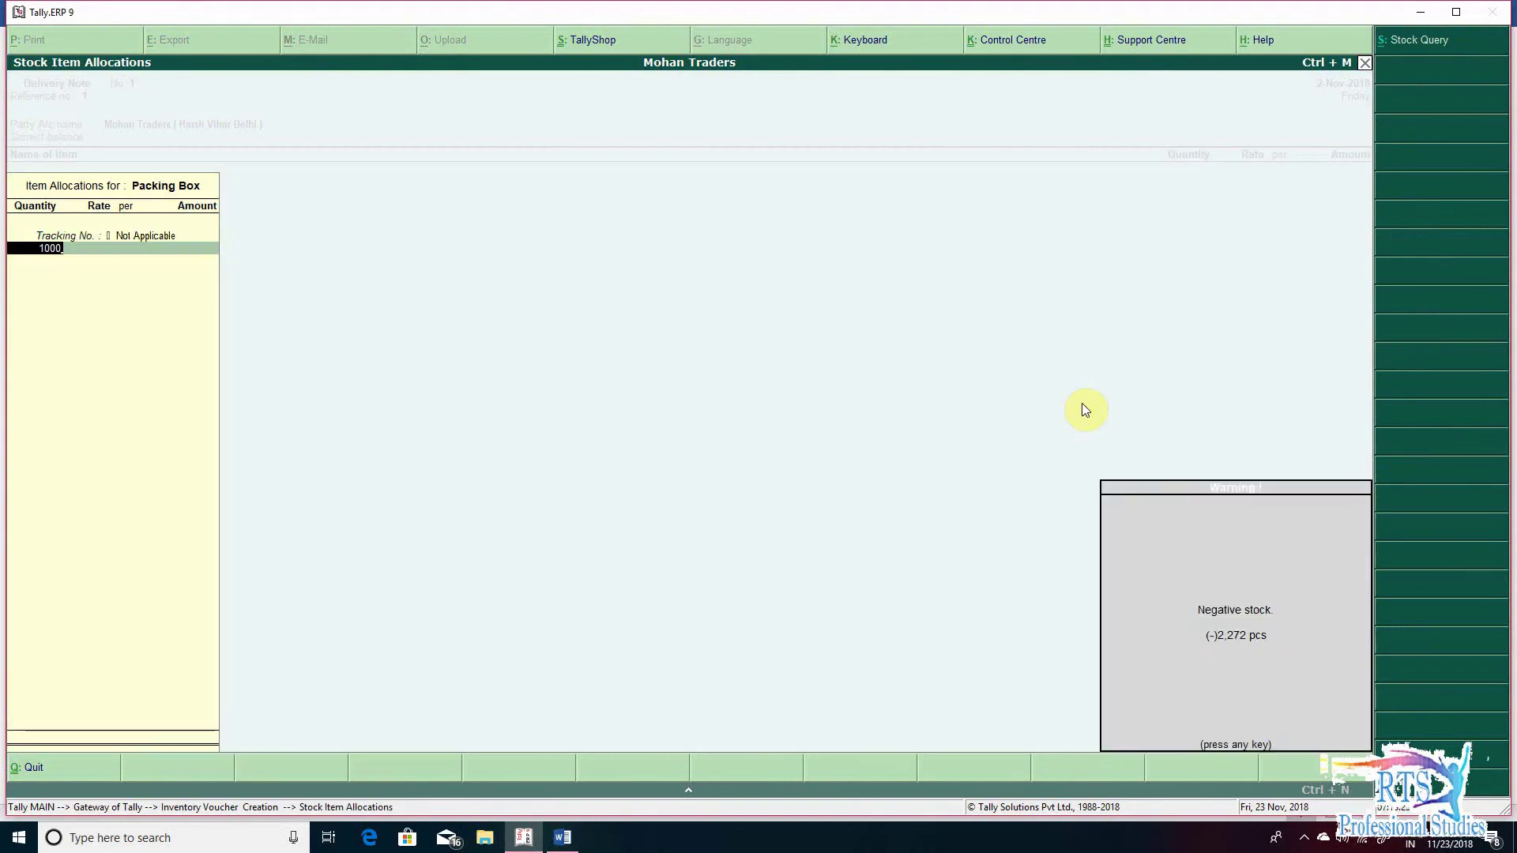
{"action": "type", "text": "100"}
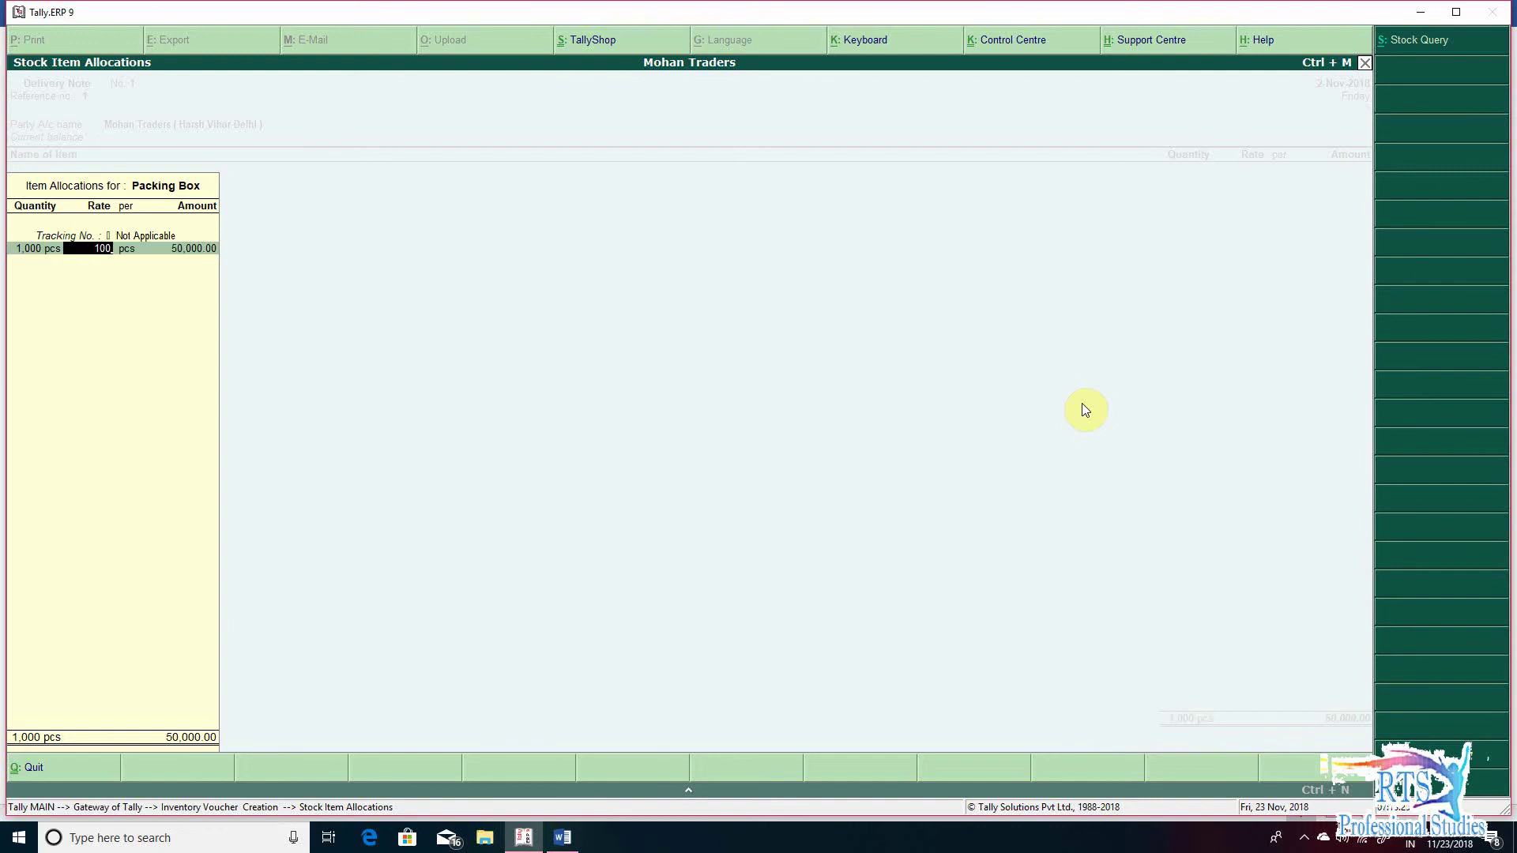
{"action": "key", "text": "Return"}
{"action": "key", "text": "Return"}
{"action": "key", "text": "Return"}
{"action": "key", "text": "Return"}
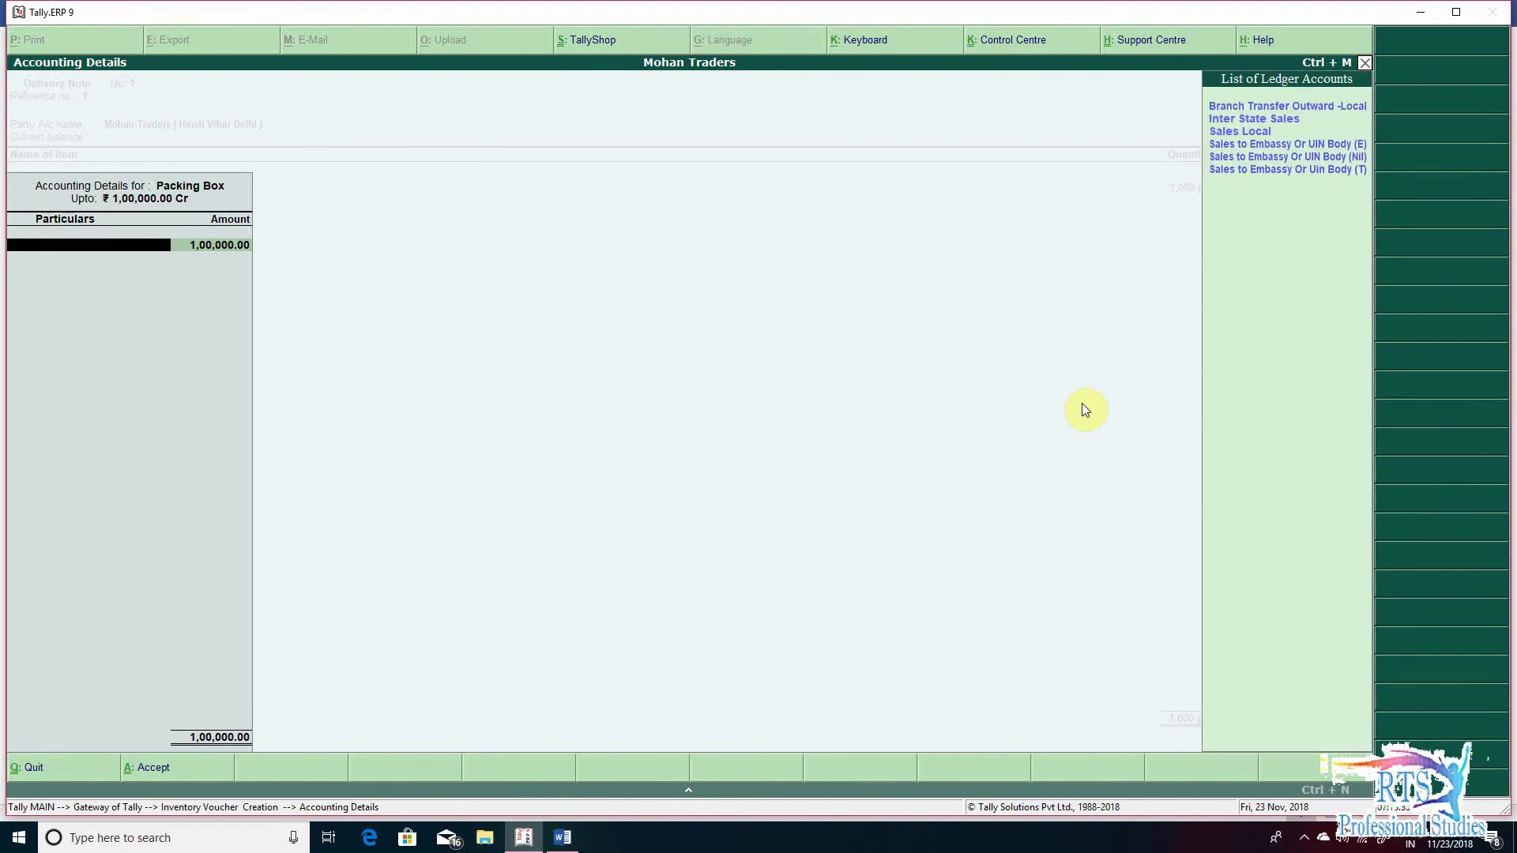
{"action": "key", "text": "Return"}
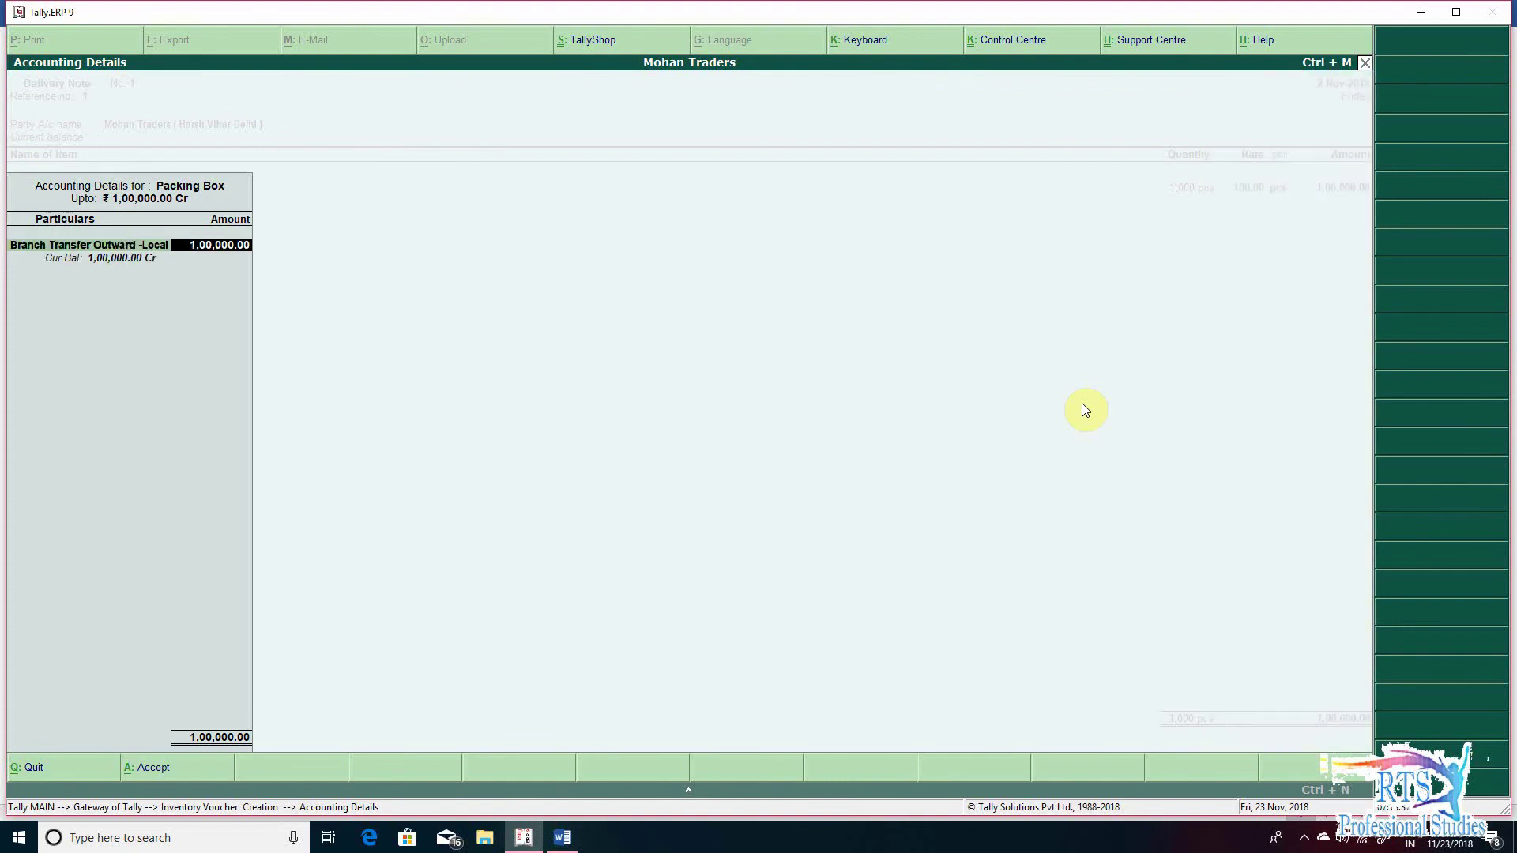
{"action": "key", "text": "Return"}
{"action": "key", "text": "Return"}
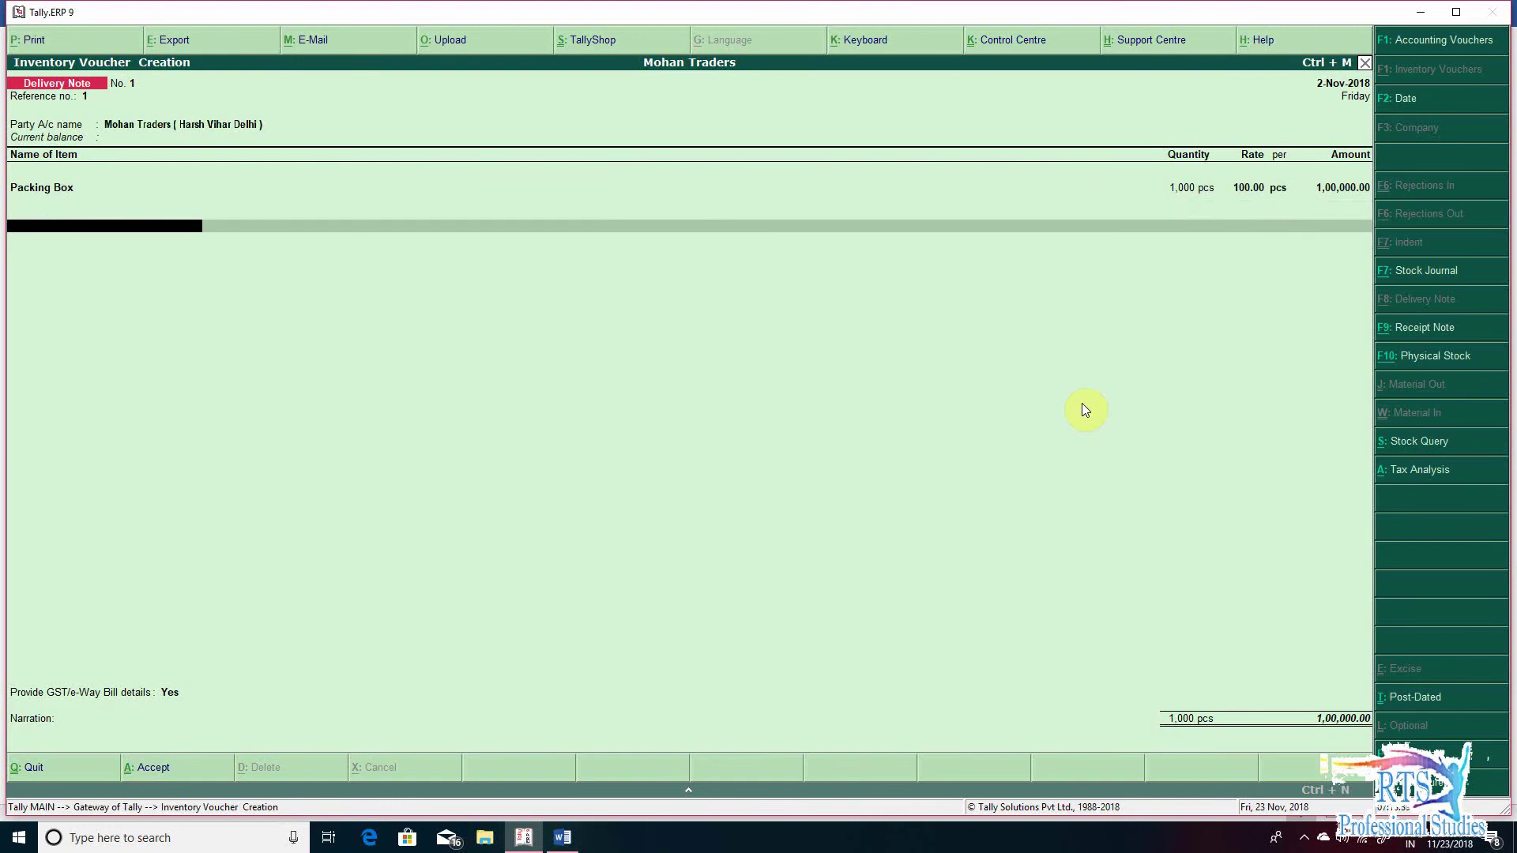
{"action": "key", "text": "Return"}
{"action": "key", "text": "Return"}
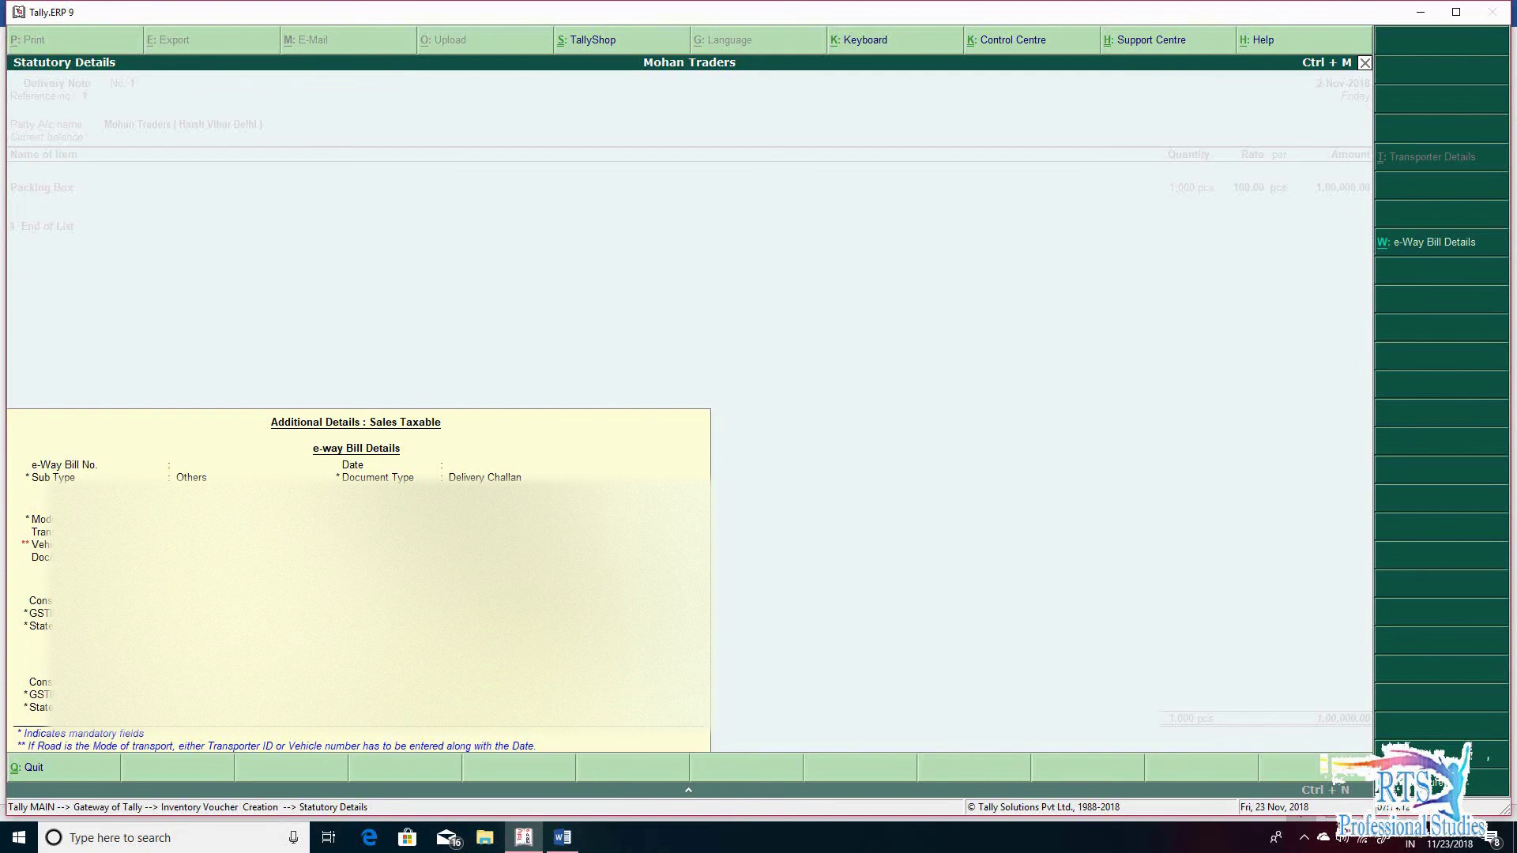
- Fill the e-Way Bill details with transporter None, a vehicle type and state Delhi, then accept
{"action": "key", "text": "Return"}
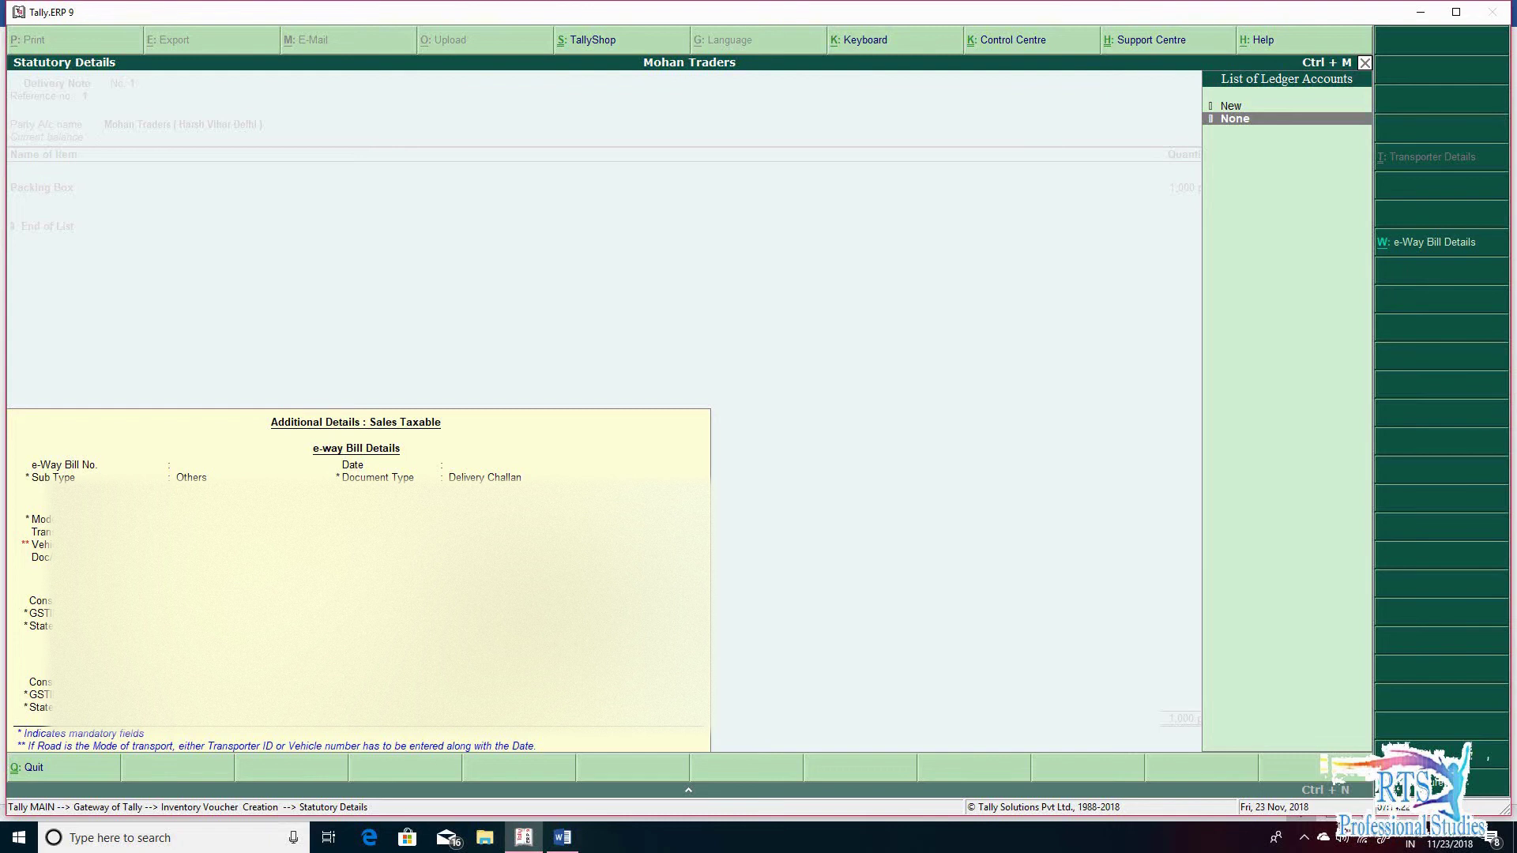
{"action": "key", "text": "Return"}
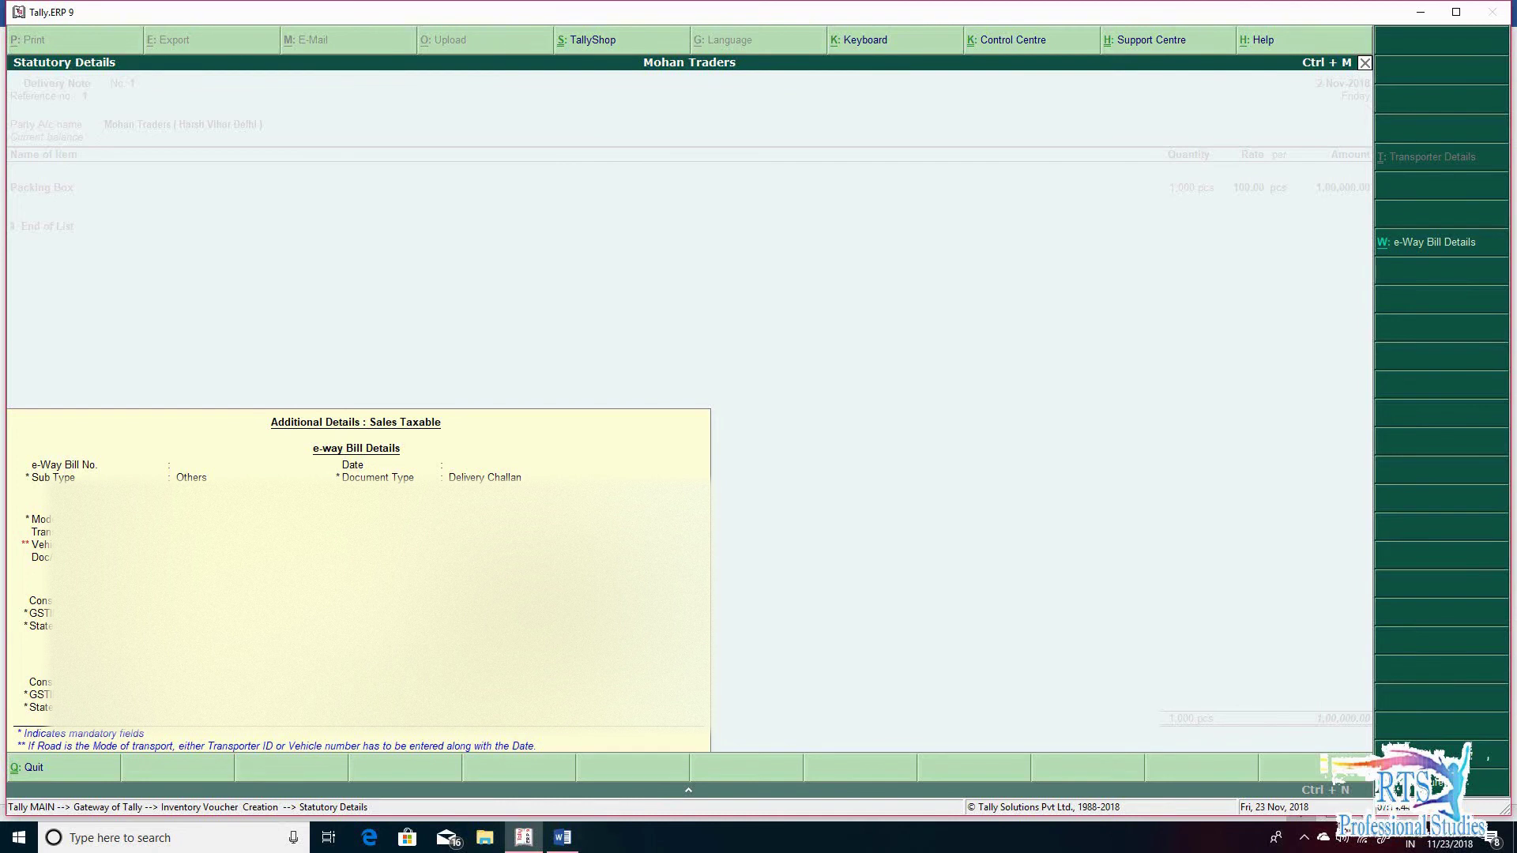
{"action": "key", "text": "Return"}
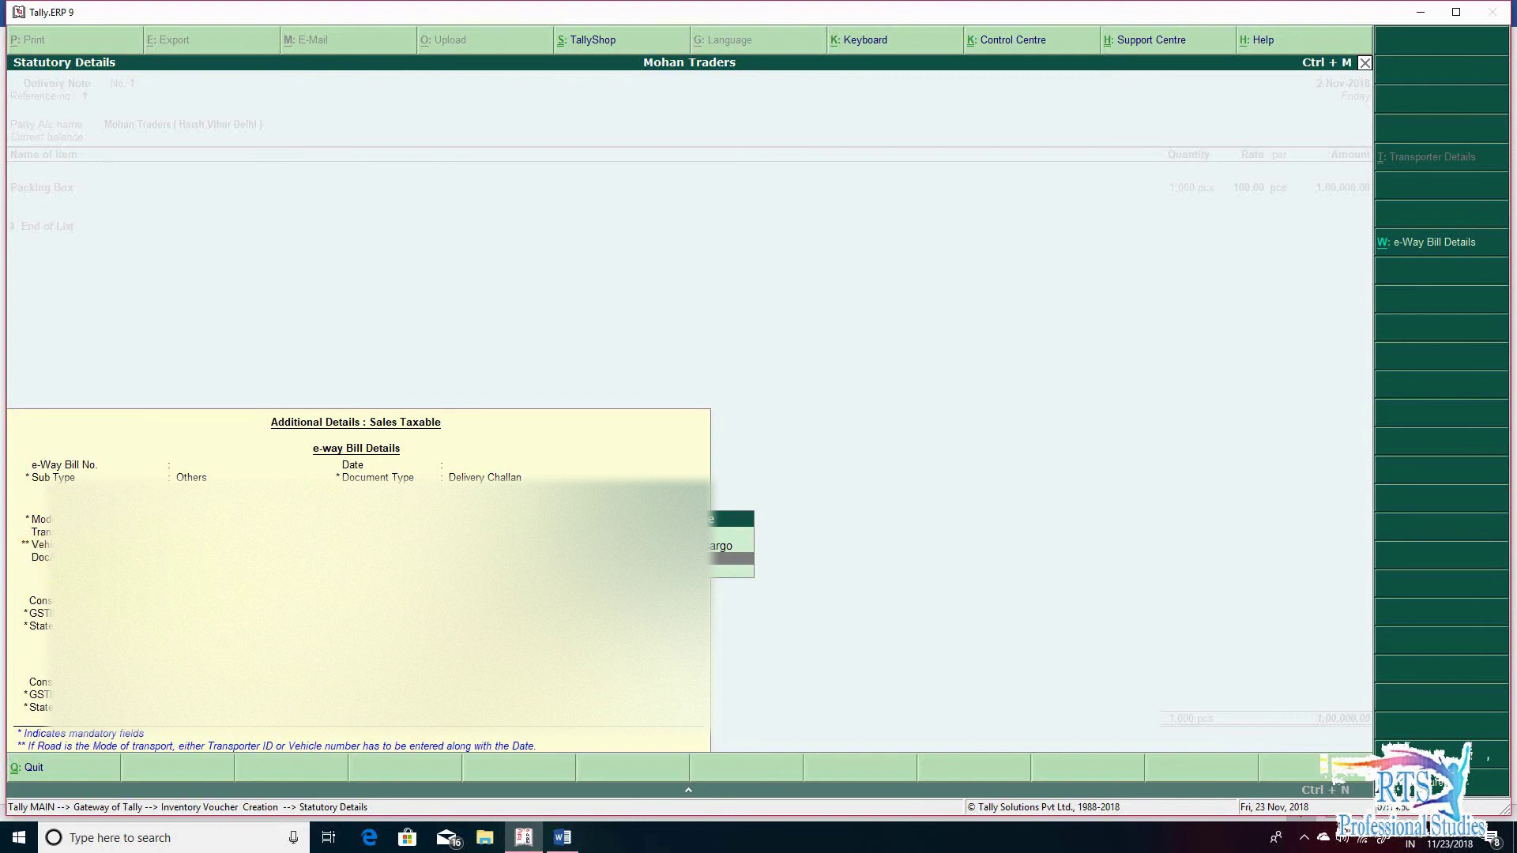
{"action": "key", "text": "Return"}
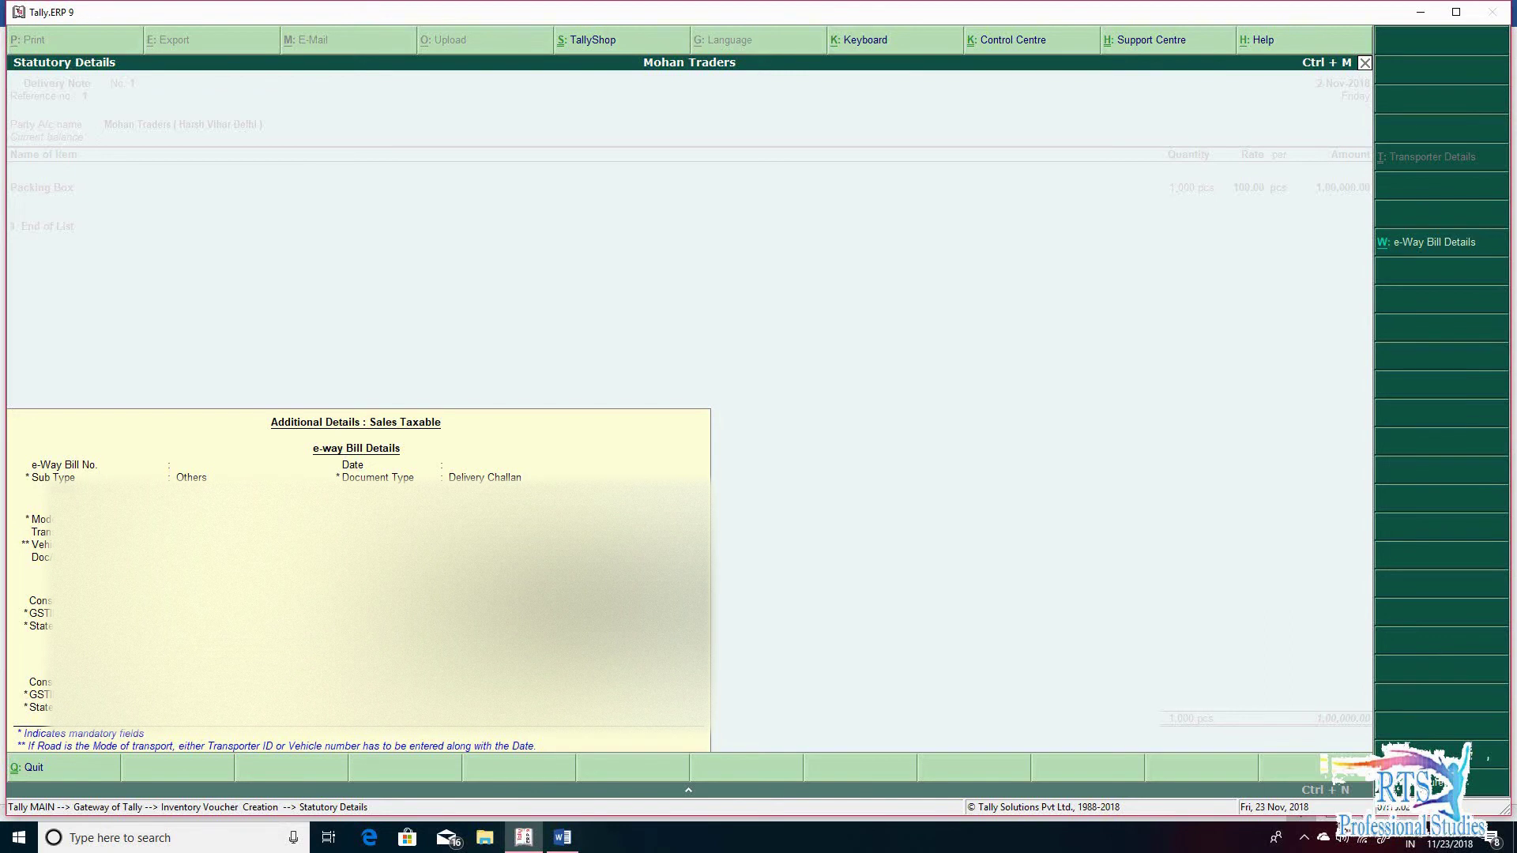
{"action": "key", "text": "Return"}
{"action": "key", "text": "Return"}
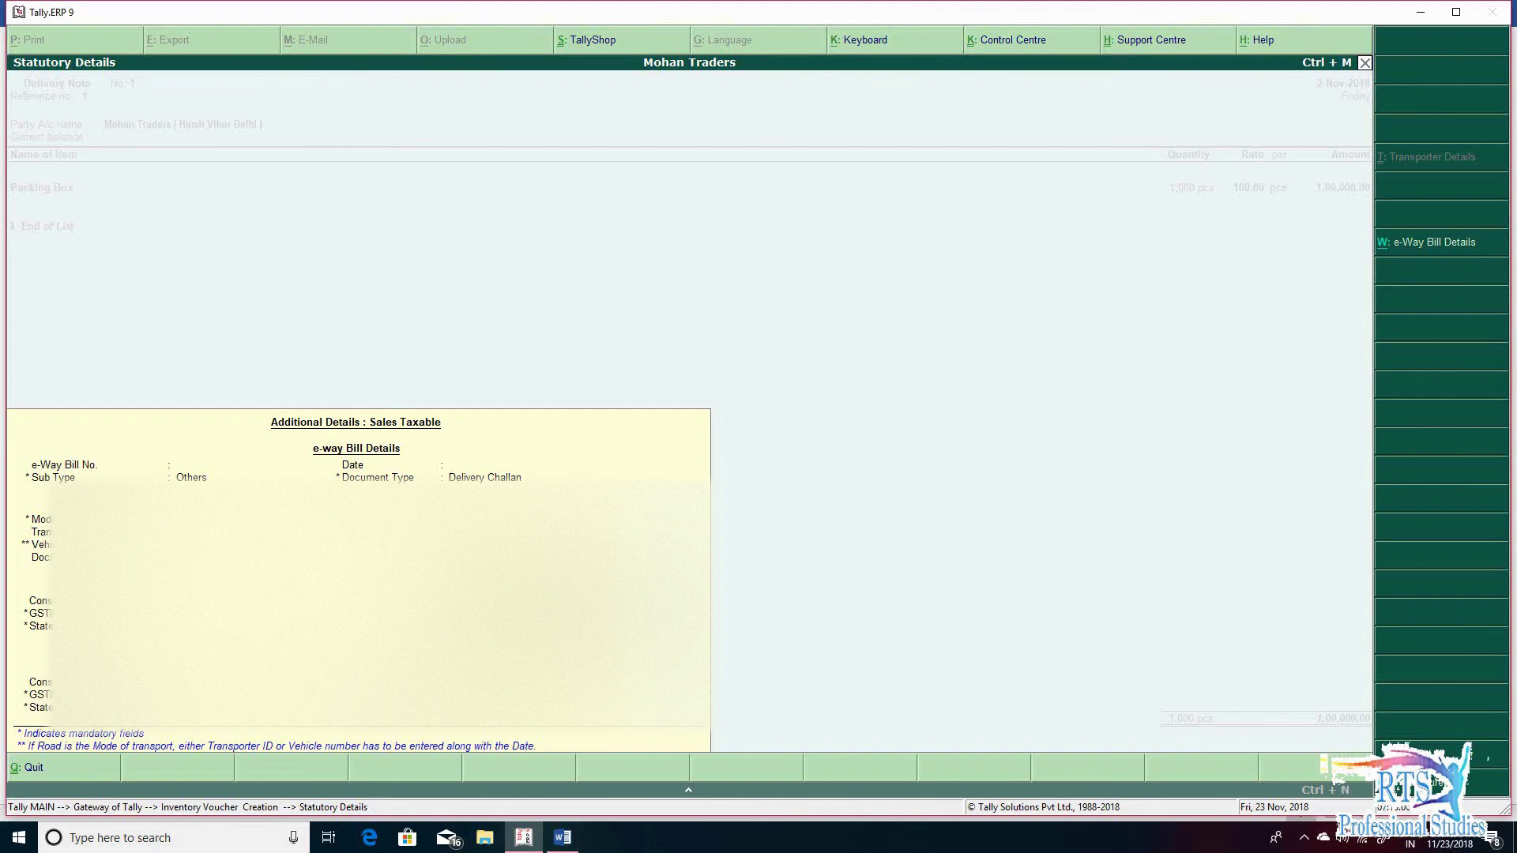
{"action": "key", "text": "Return"}
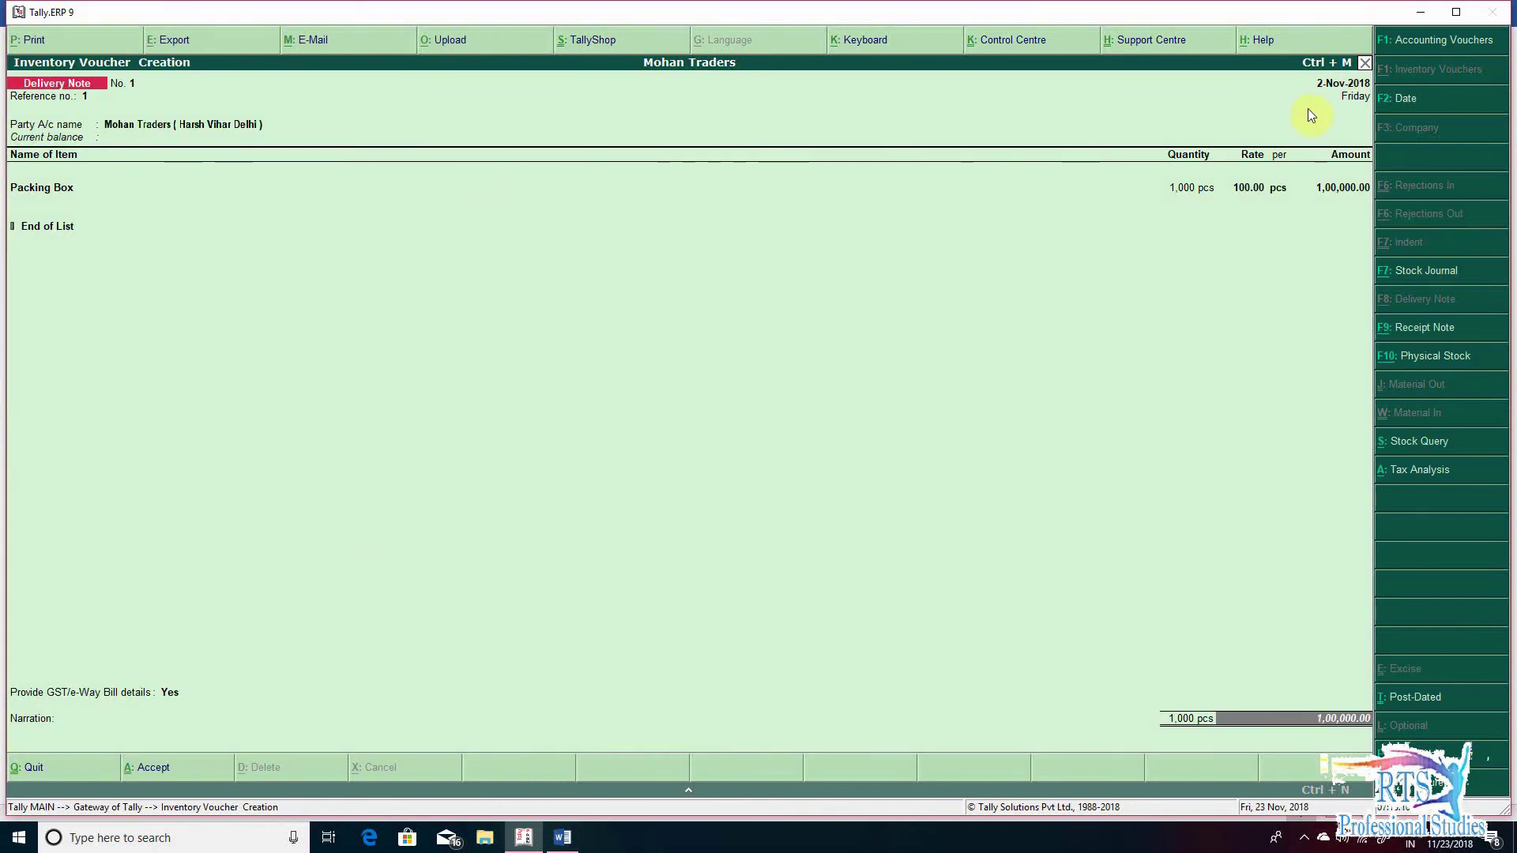
- Redate to 1-Nov-2018, narrate 'being goods send to harsh vihar branch', and save the delivery note
{"action": "key", "text": "F2"}
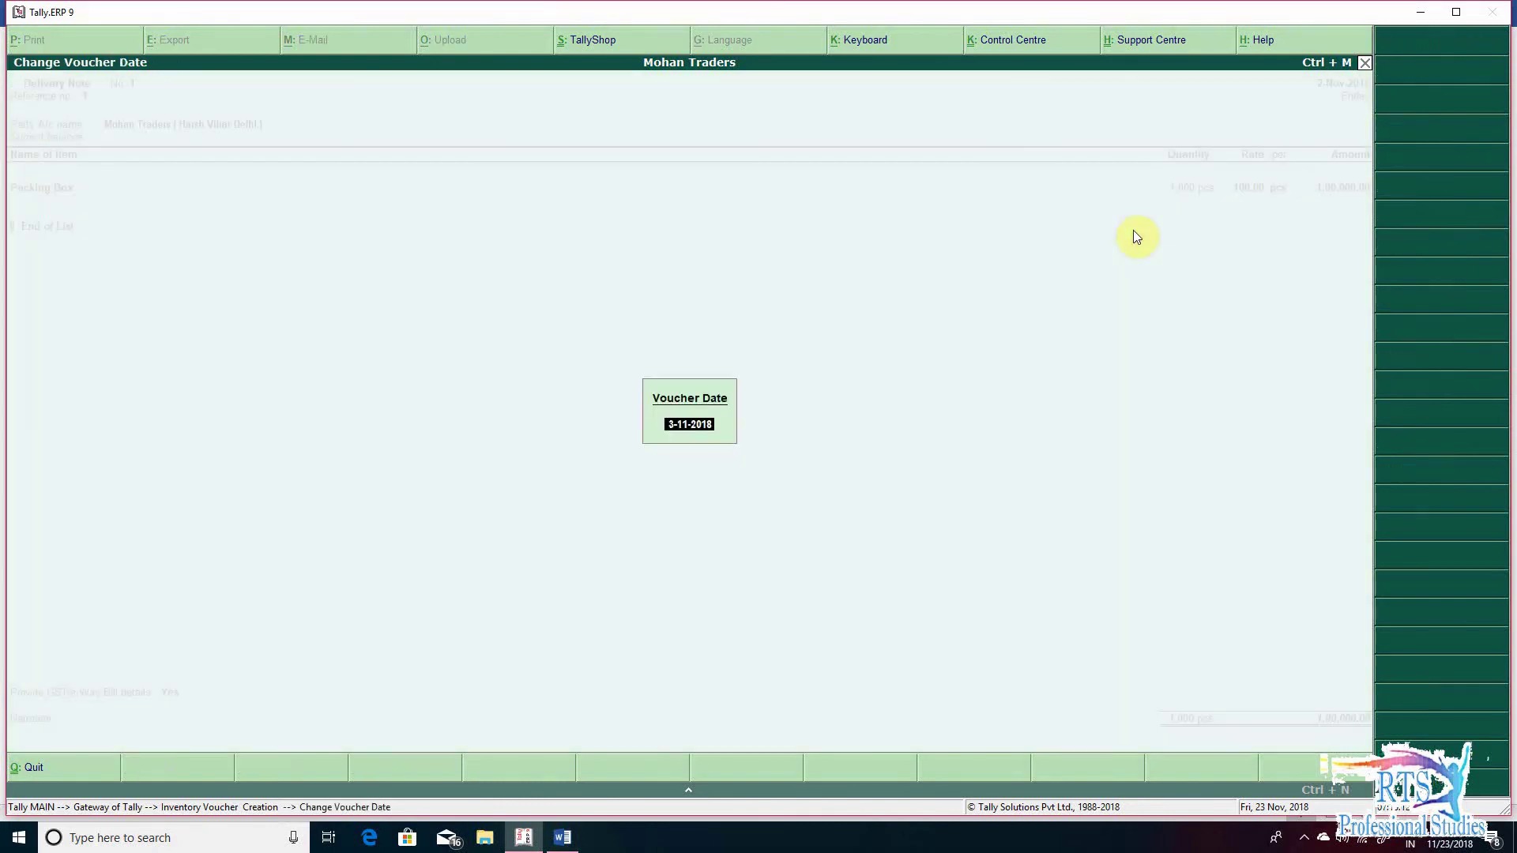
{"action": "type", "text": "1-11"}
{"action": "key", "text": "Return"}
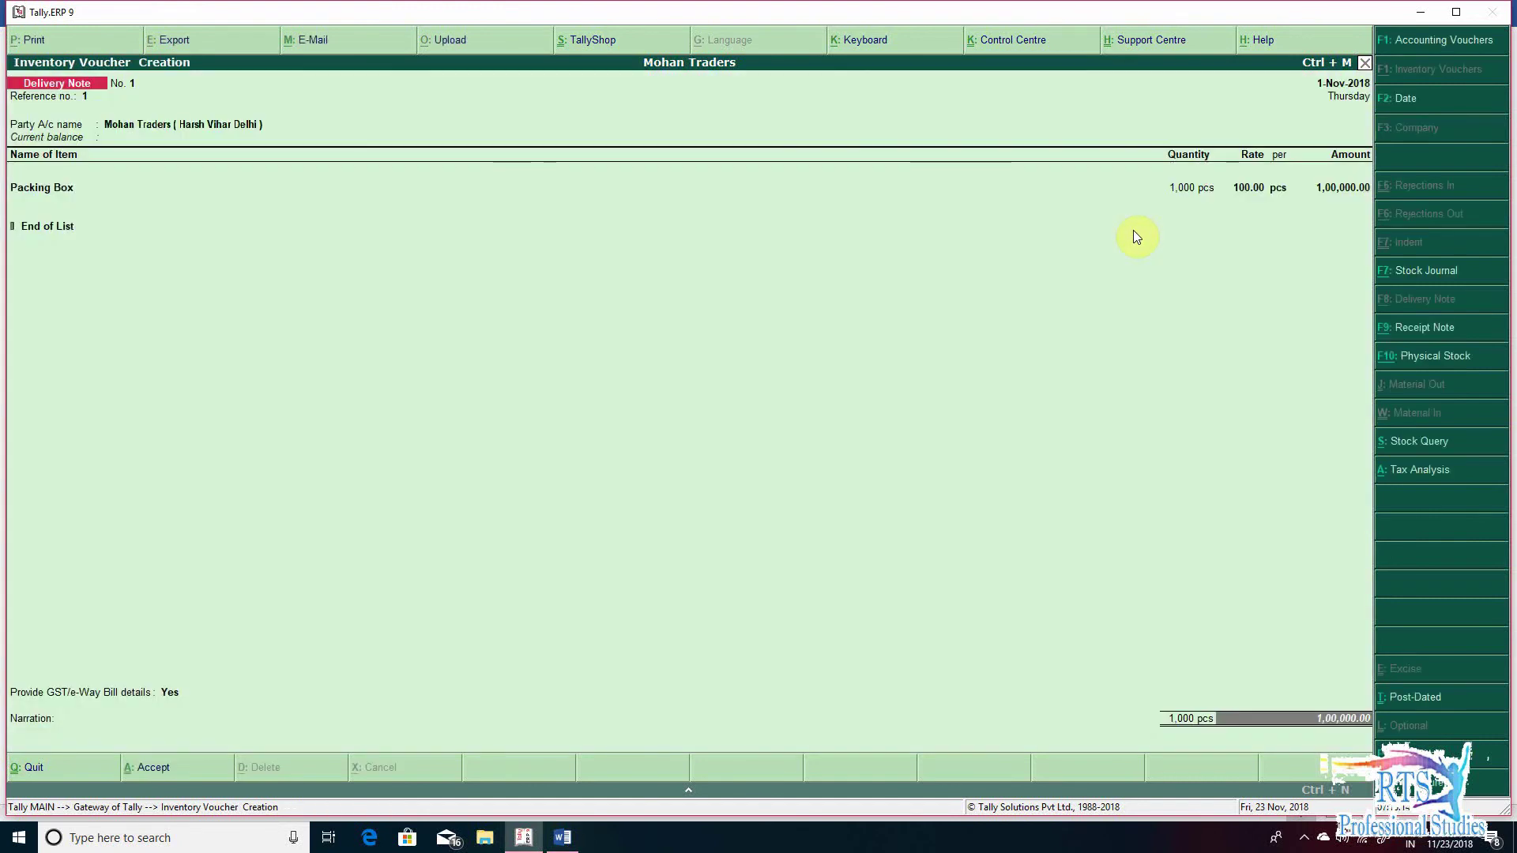
{"action": "type", "text": "being"}
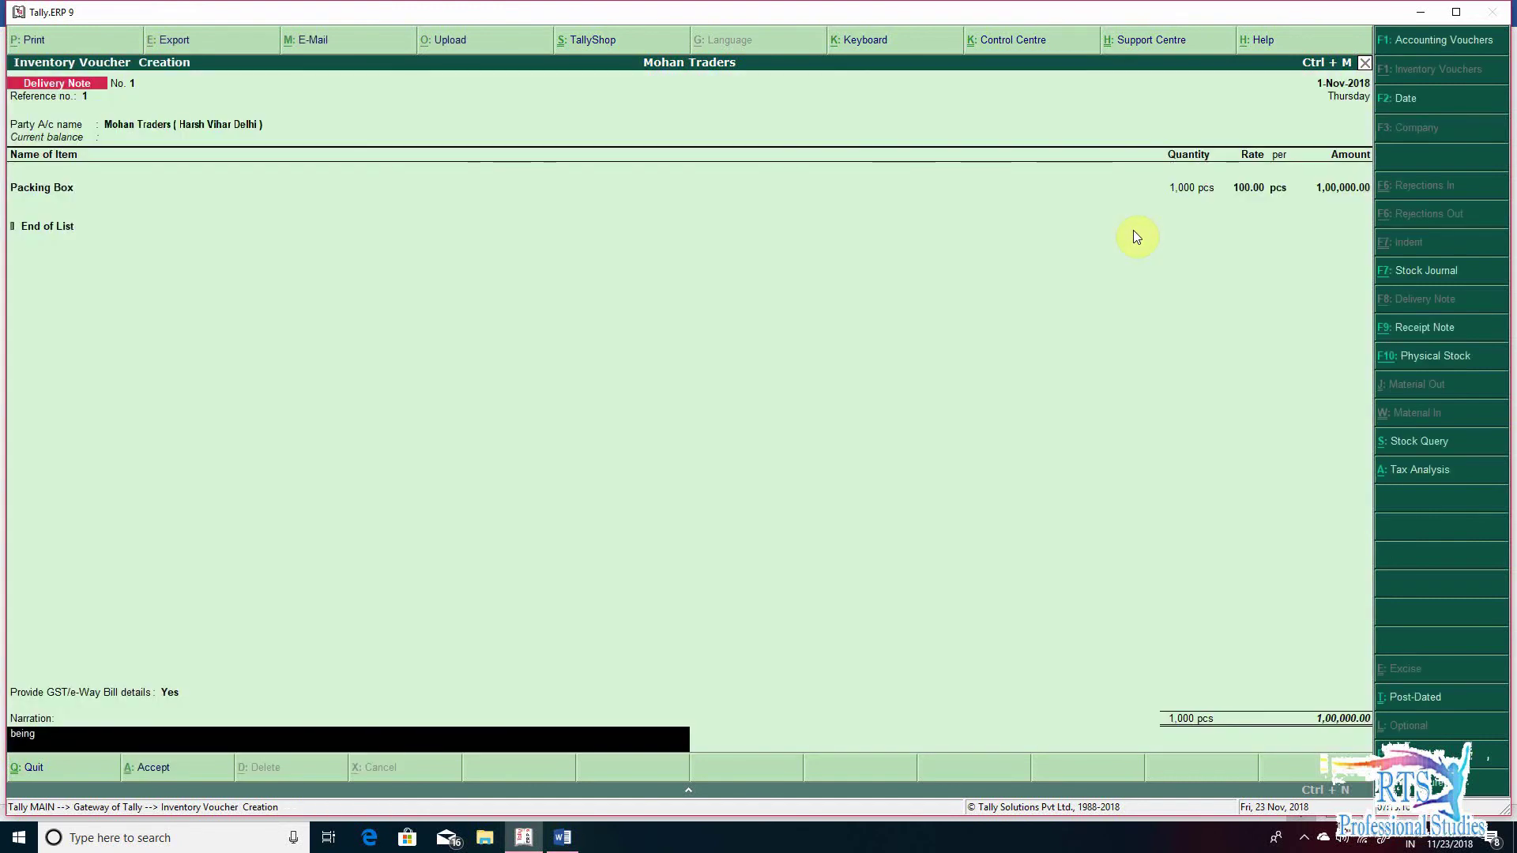
{"action": "type", "text": " goods send to harsh vihar"}
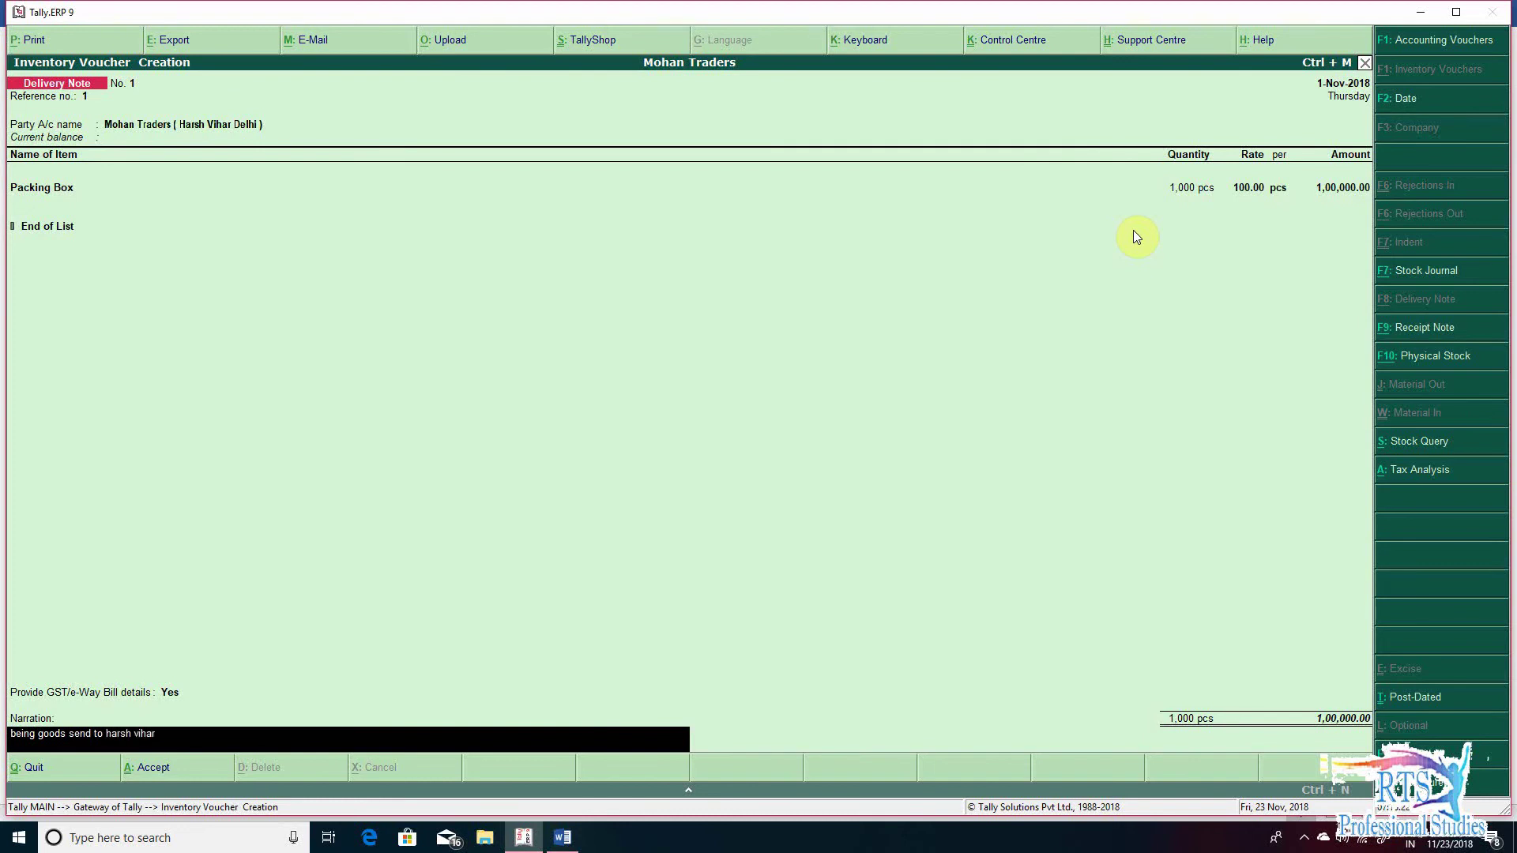
{"action": "type", "text": " branch"}
{"action": "key", "text": "Return"}
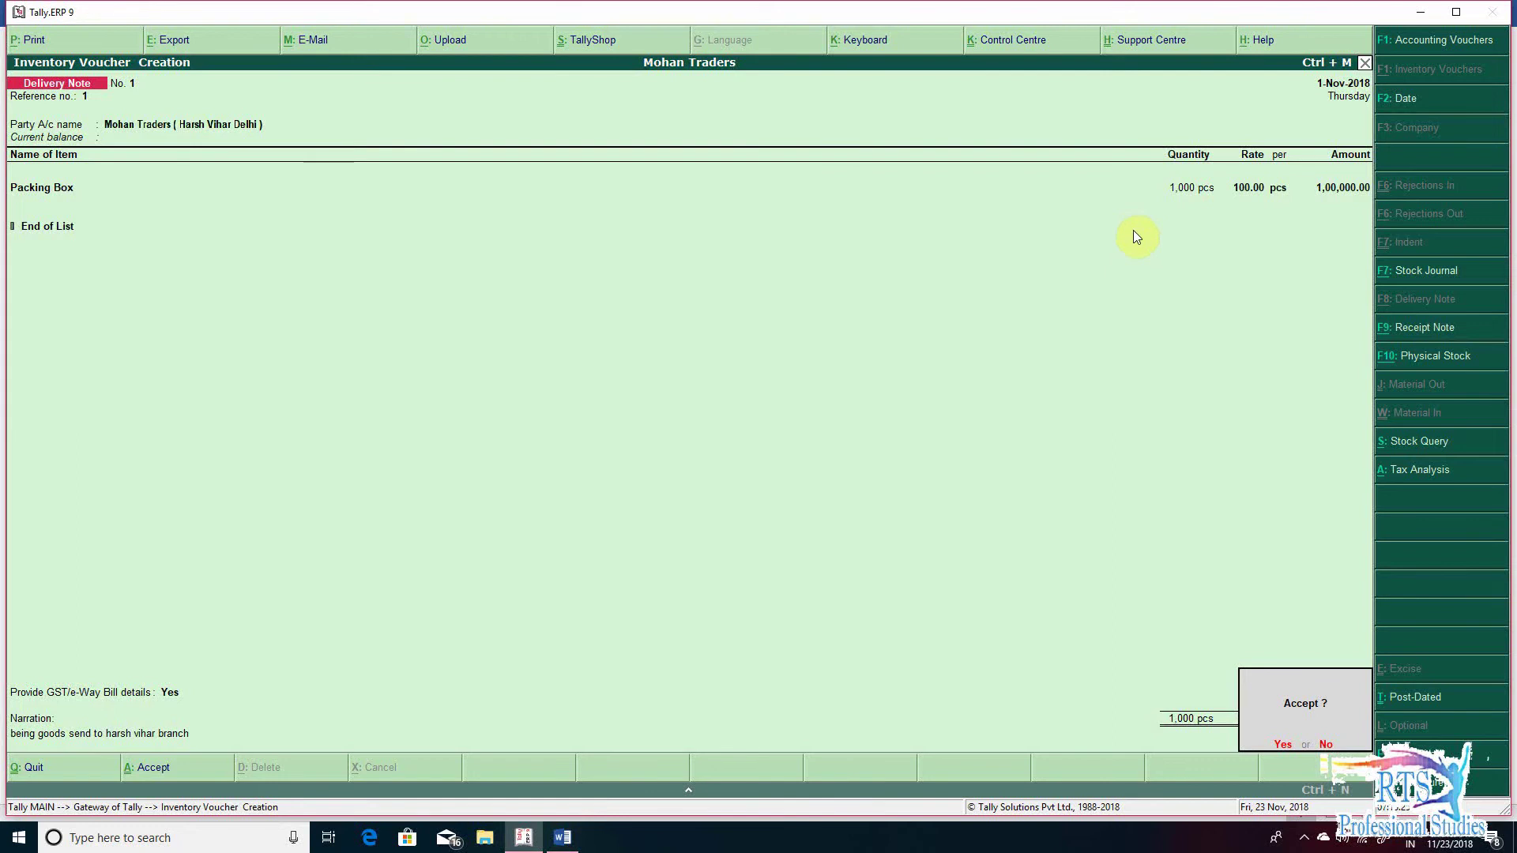
{"action": "key", "text": "Return"}
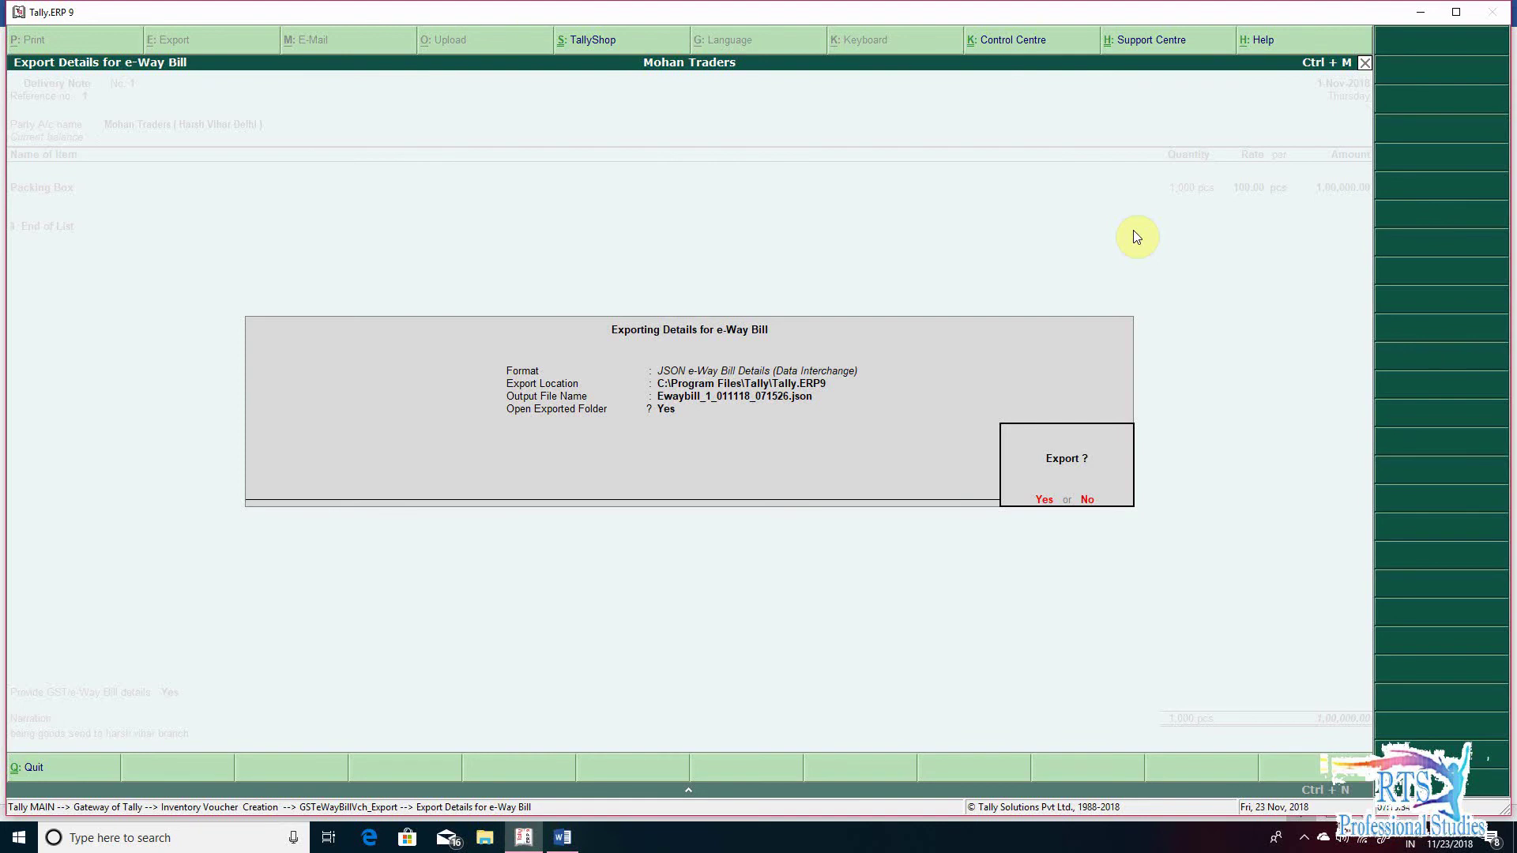
- Skip the e-Way Bill export and leave voucher entry without quitting Tally
{"action": "key", "text": "n"}
{"action": "key", "text": "Escape"}
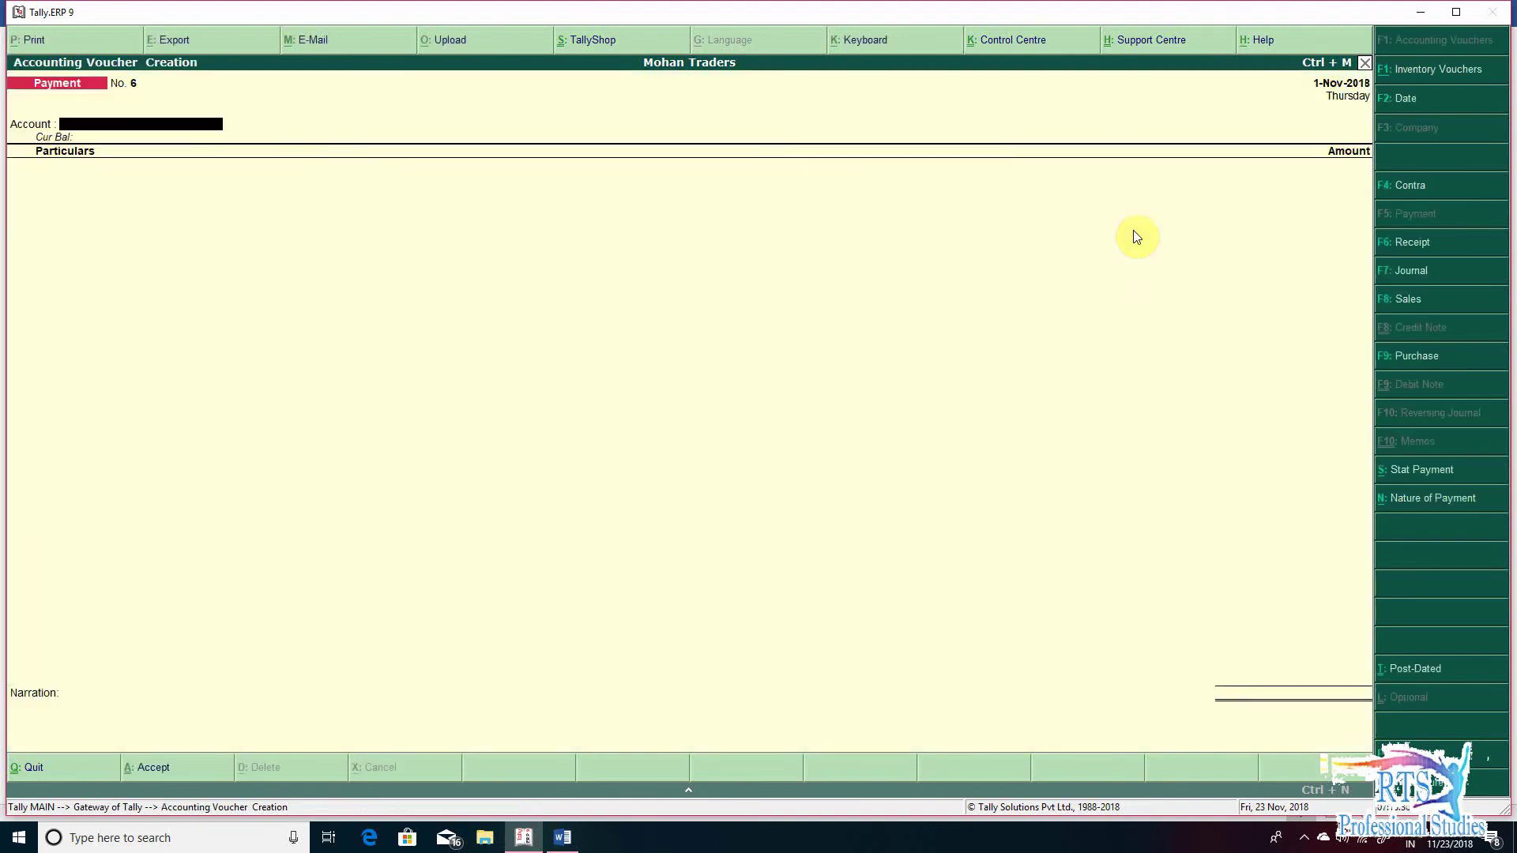
{"action": "key", "text": "Escape"}
{"action": "key", "text": "Escape"}
{"action": "key", "text": "n"}
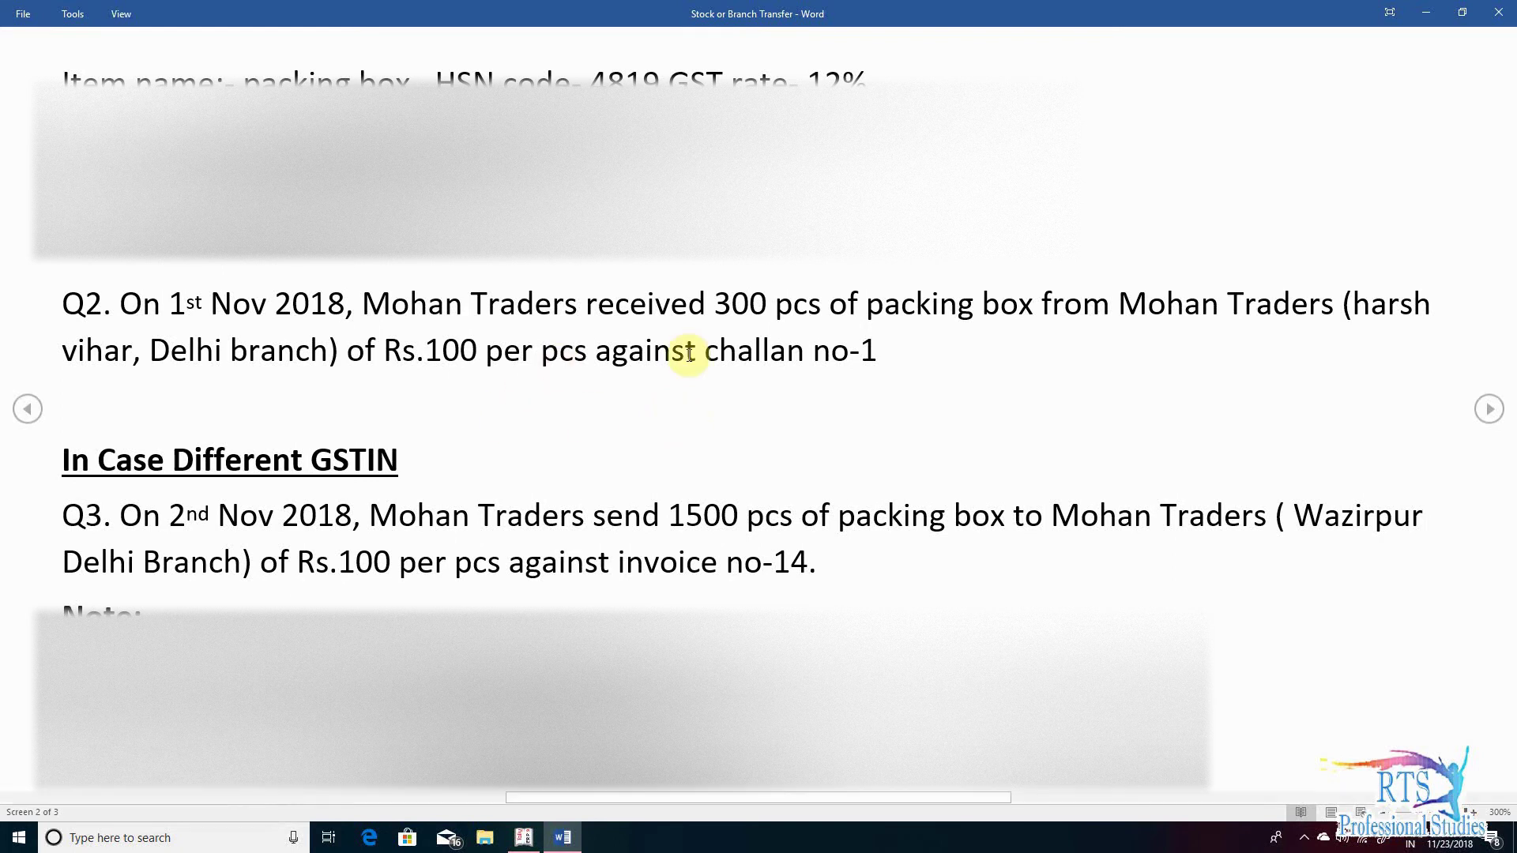
- Return to Tally after reading Q2 on 300 pcs Packing Box from the Harsh Vihar branch
{"action": "key", "text": "alt+Tab"}
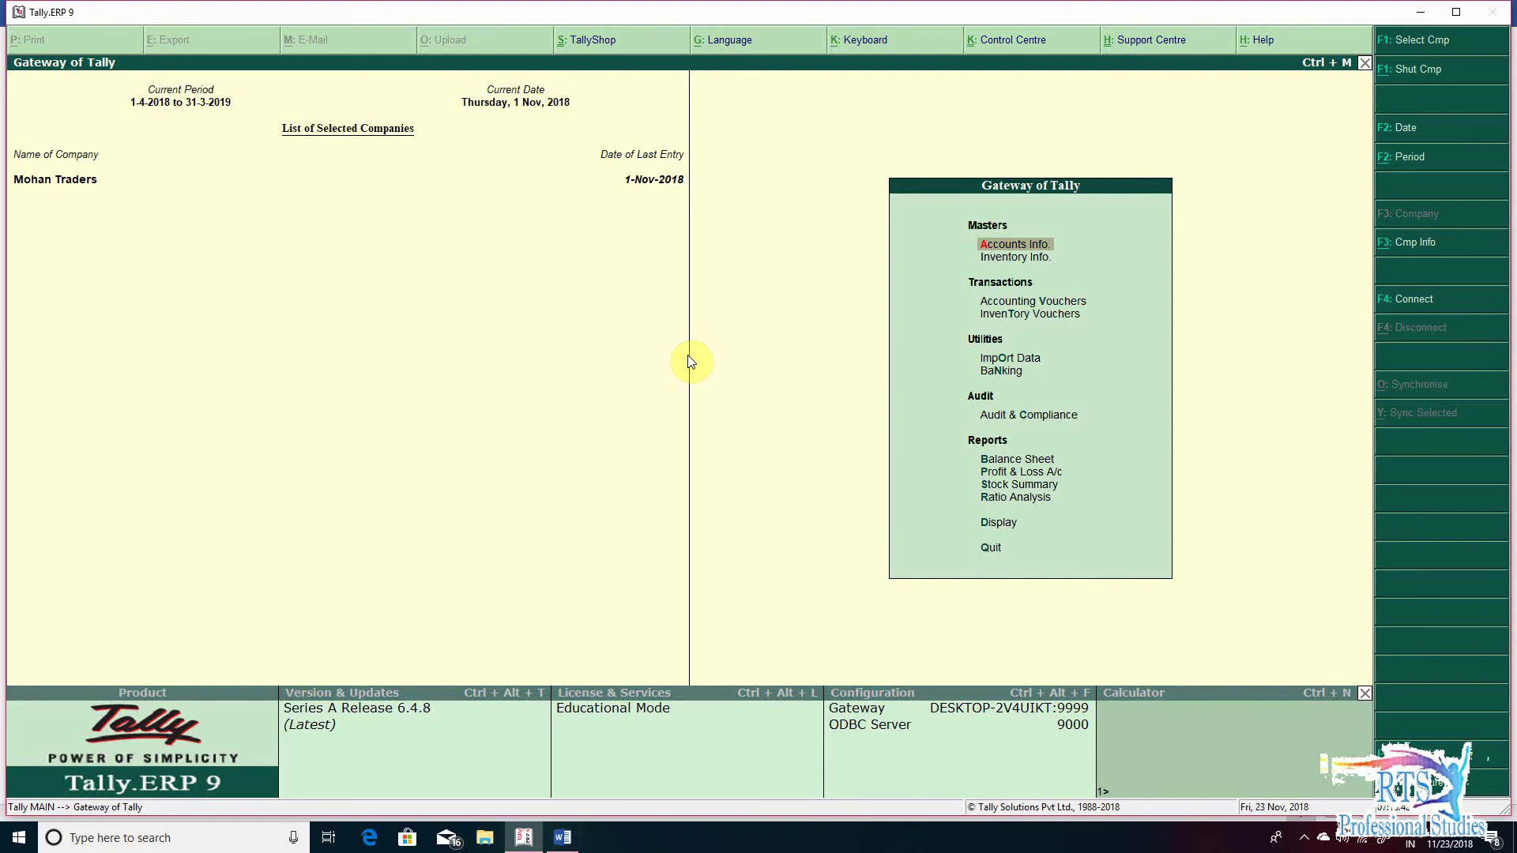
- Start Receipt Note 1 from Mohan Traders (Harsh Vihar Delhi) and choose Packing Box as the item
{"action": "key", "text": "v"}
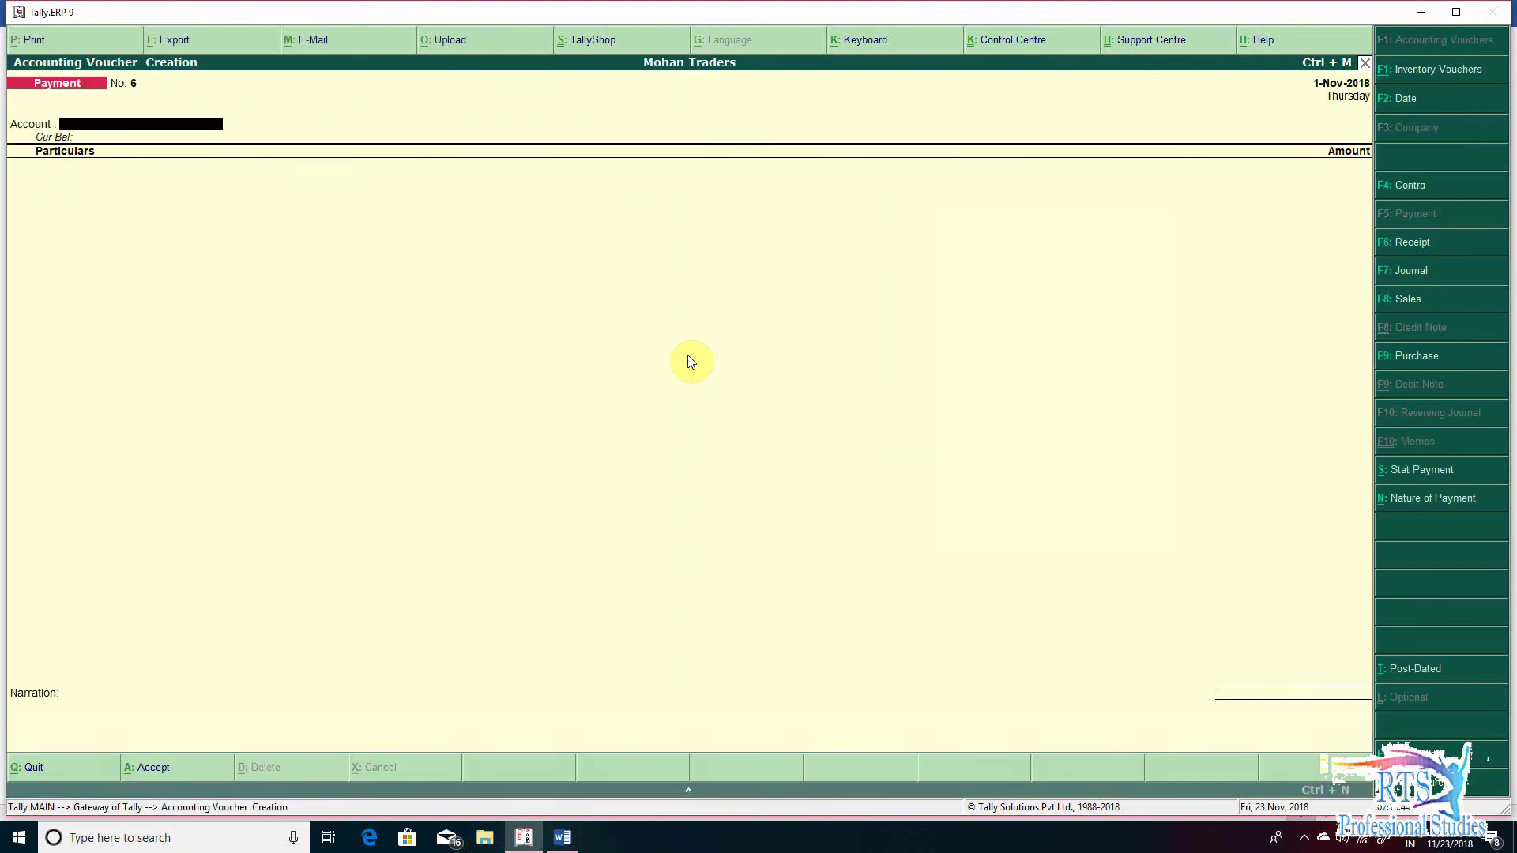
{"action": "key", "text": "alt+F9"}
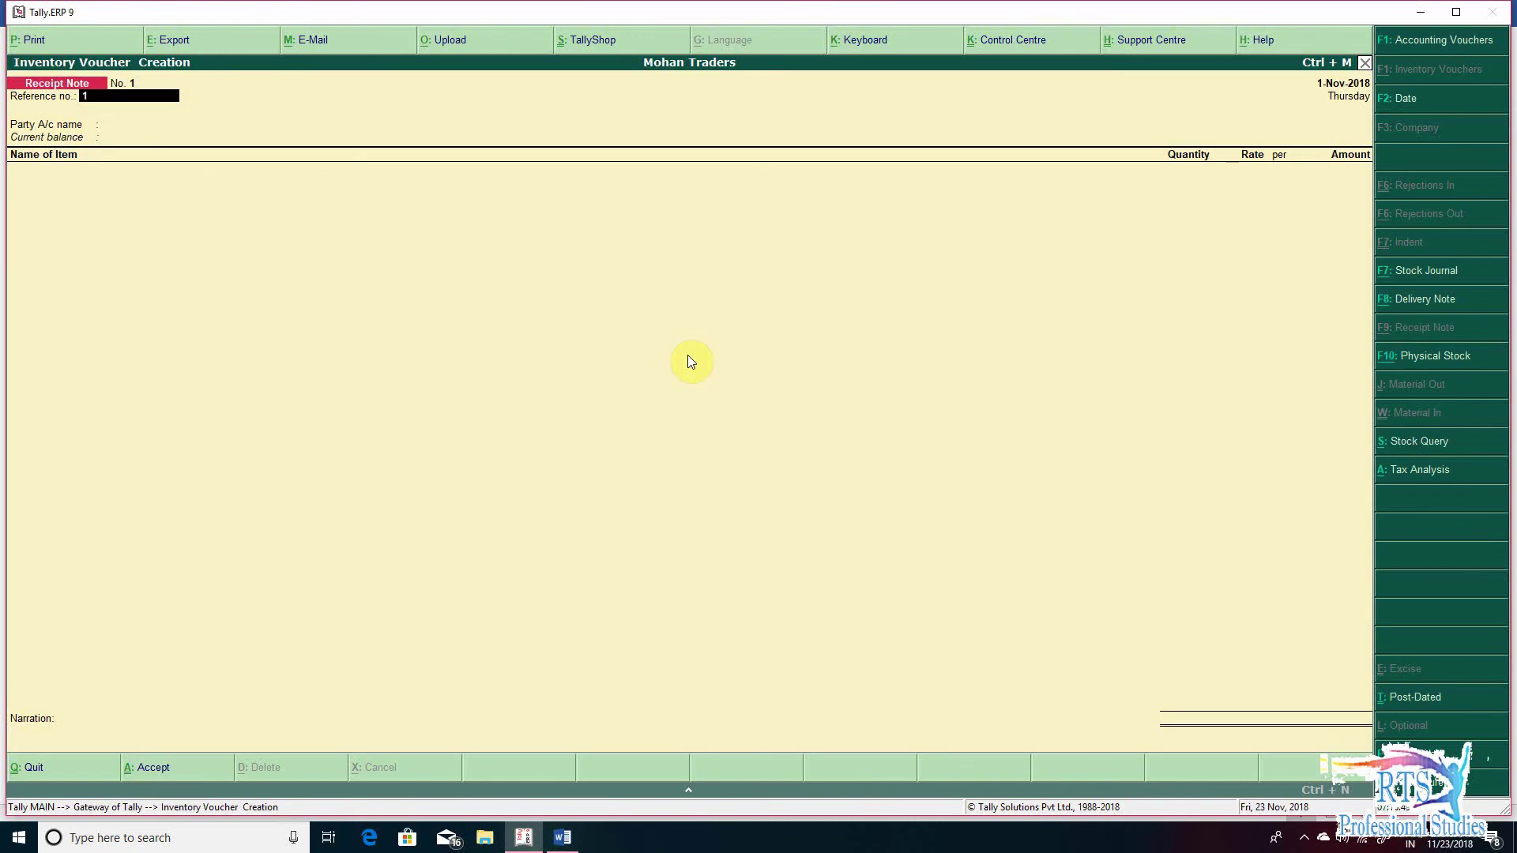
{"action": "key", "text": "Return"}
{"action": "type", "text": "M"}
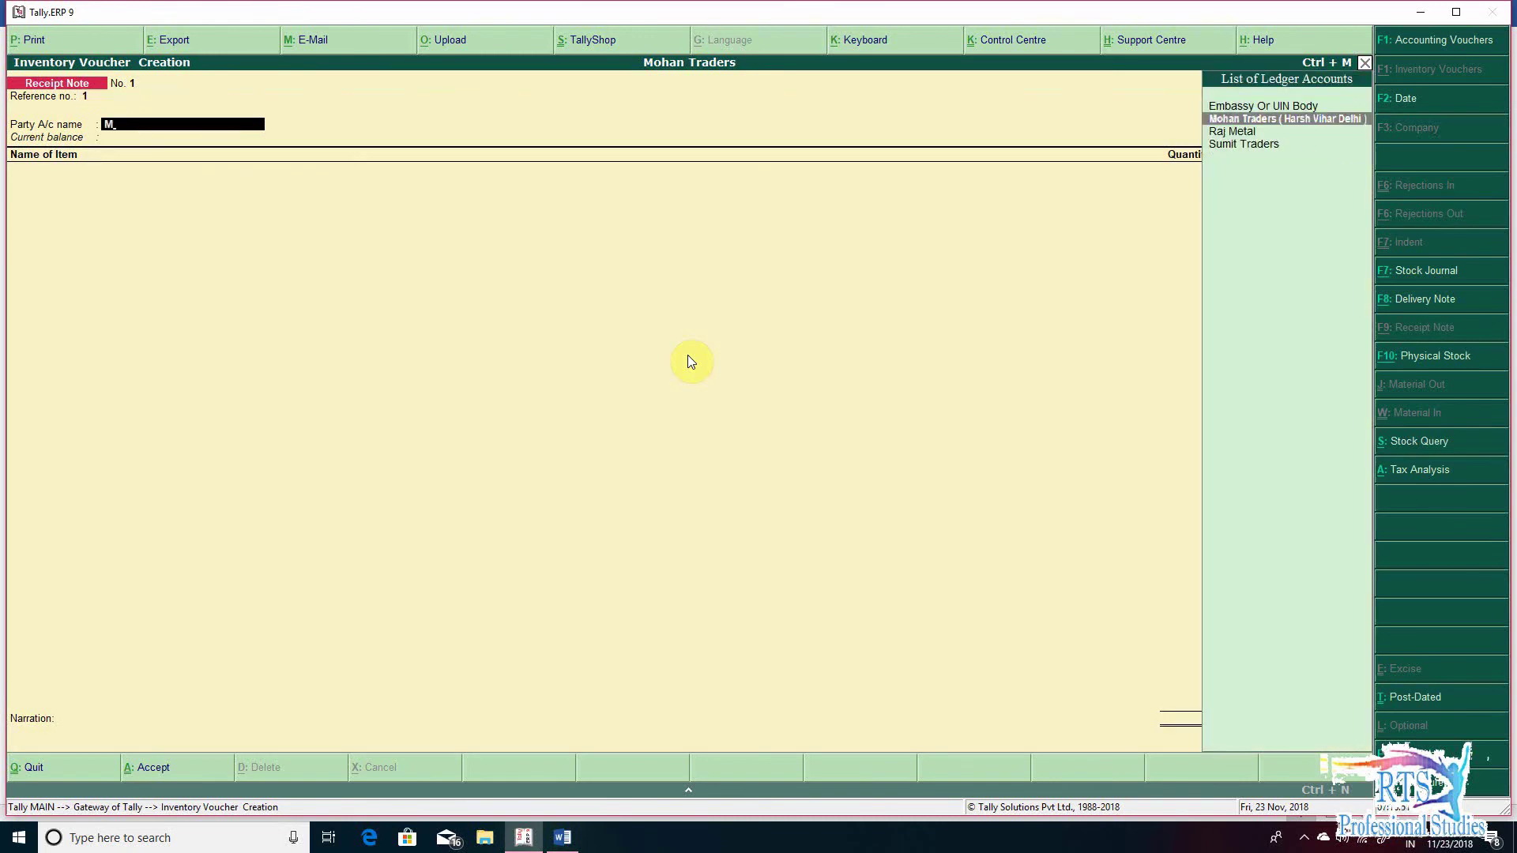
{"action": "key", "text": "Return"}
{"action": "key", "text": "Return"}
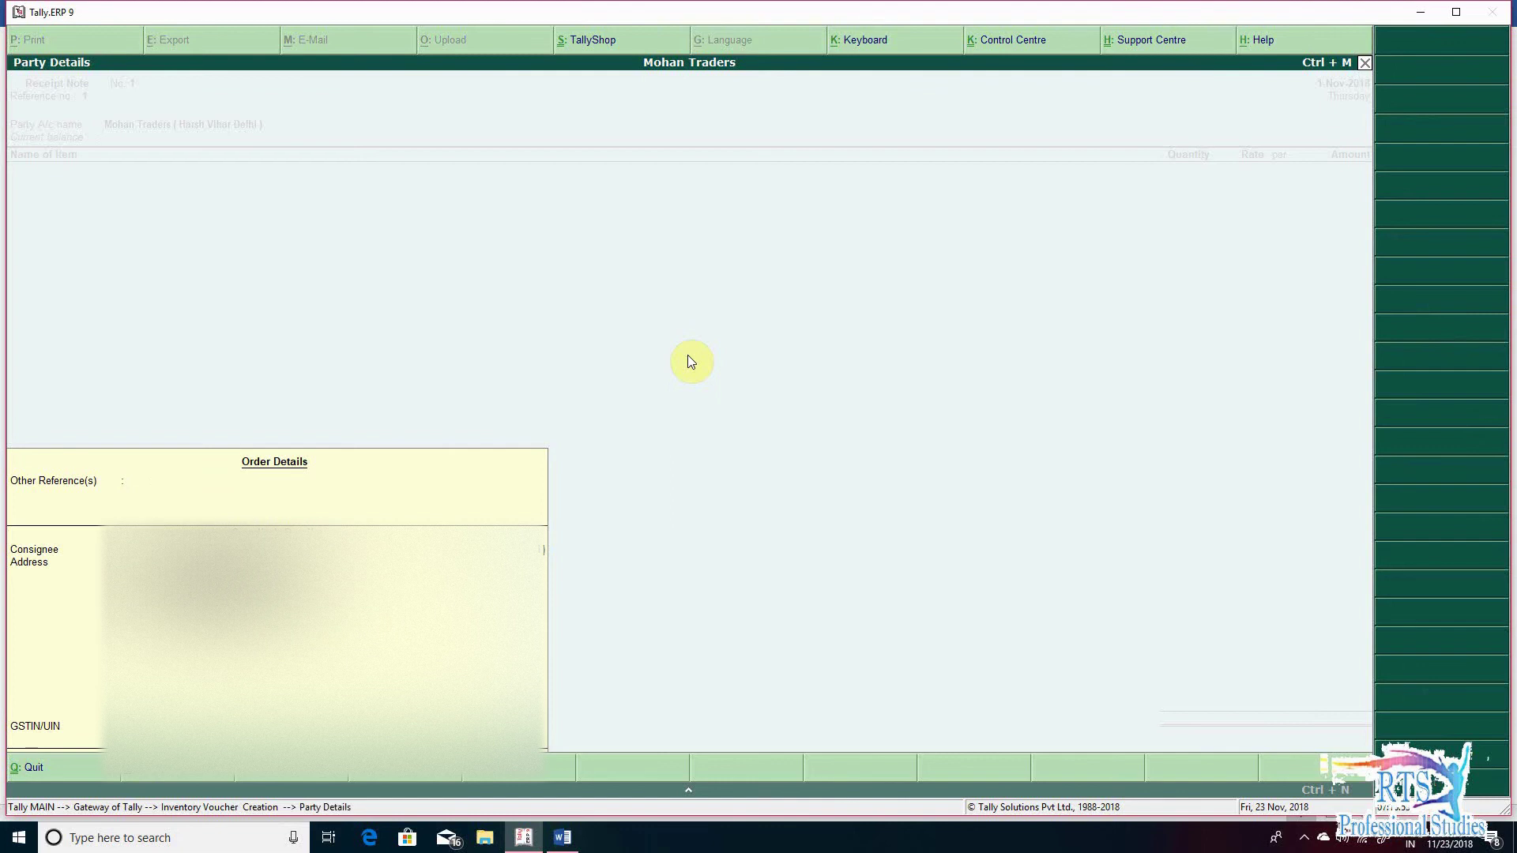
{"action": "key", "text": "Return"}
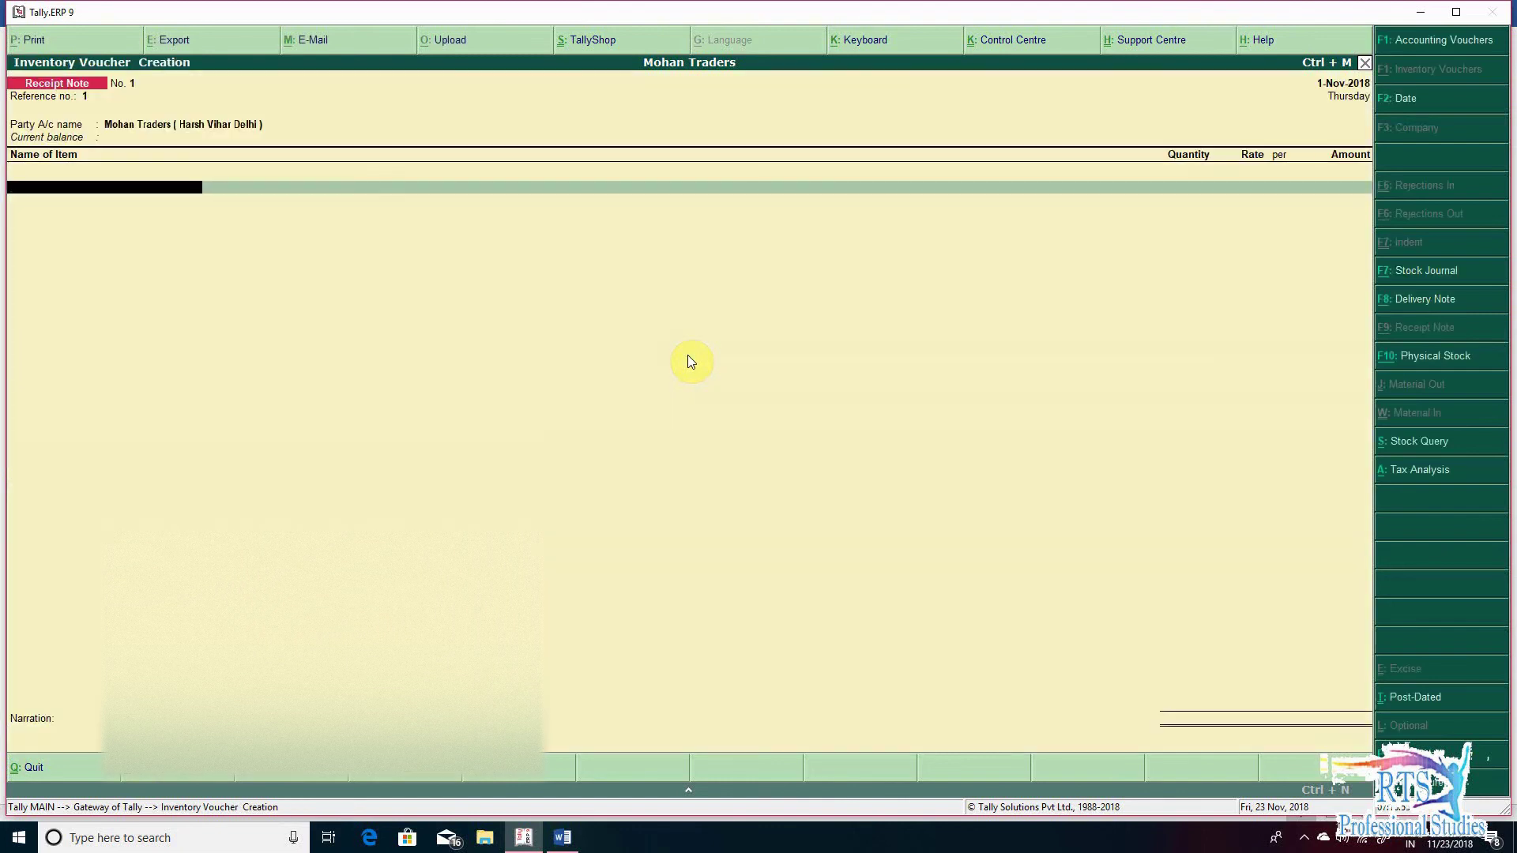
{"action": "key", "text": "Return"}
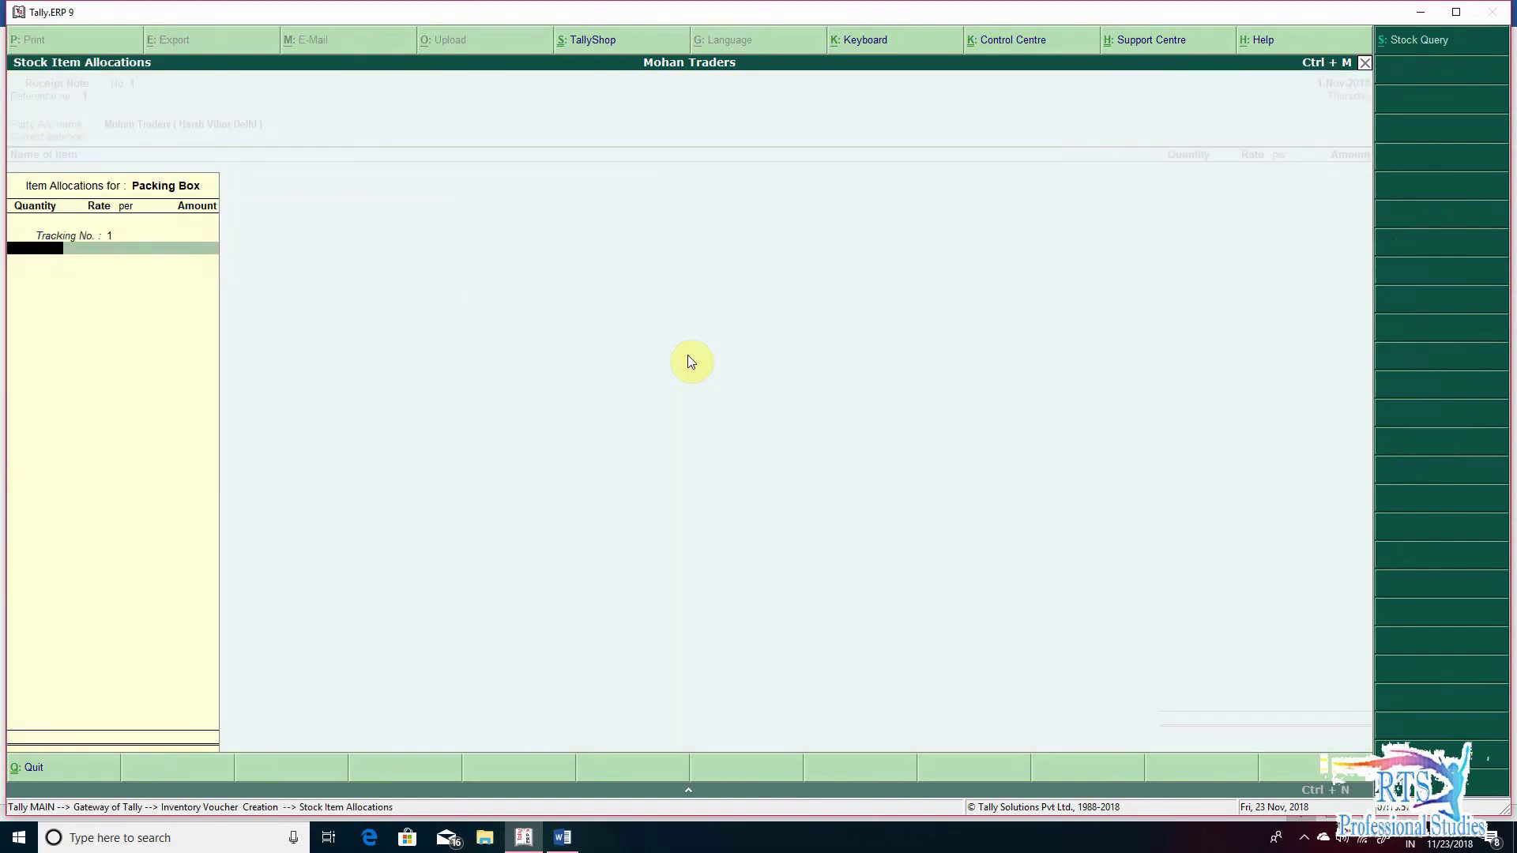
{"action": "key", "text": "Up"}
{"action": "key", "text": "Return"}
- Enter 300 pcs of Packing Box at a rate of 100 per pc
{"action": "key", "text": "alt+Tab"}
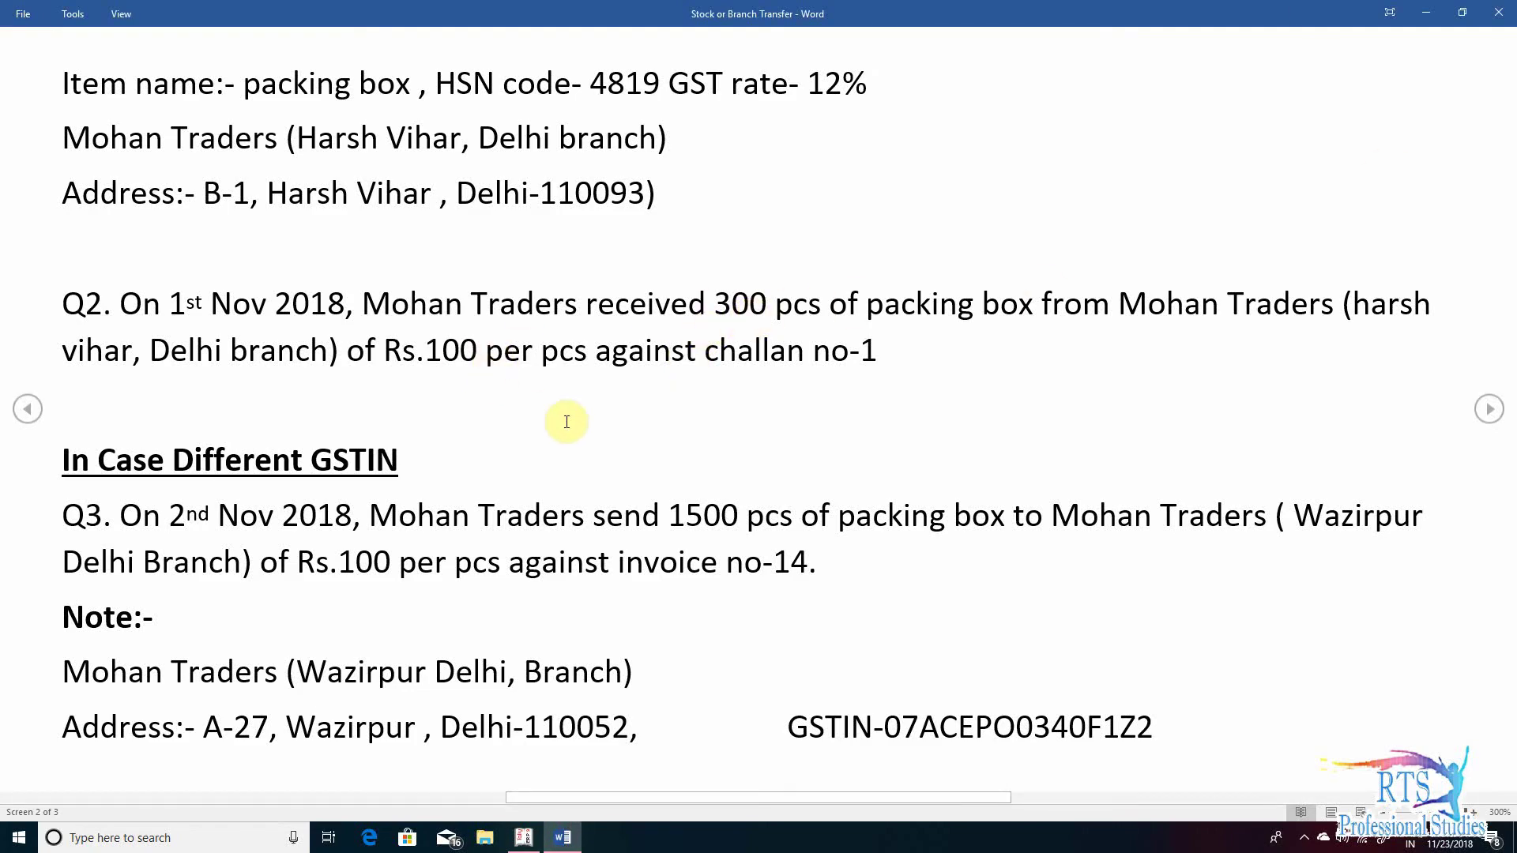
{"action": "key", "text": "alt+Tab"}
{"action": "type", "text": "300"}
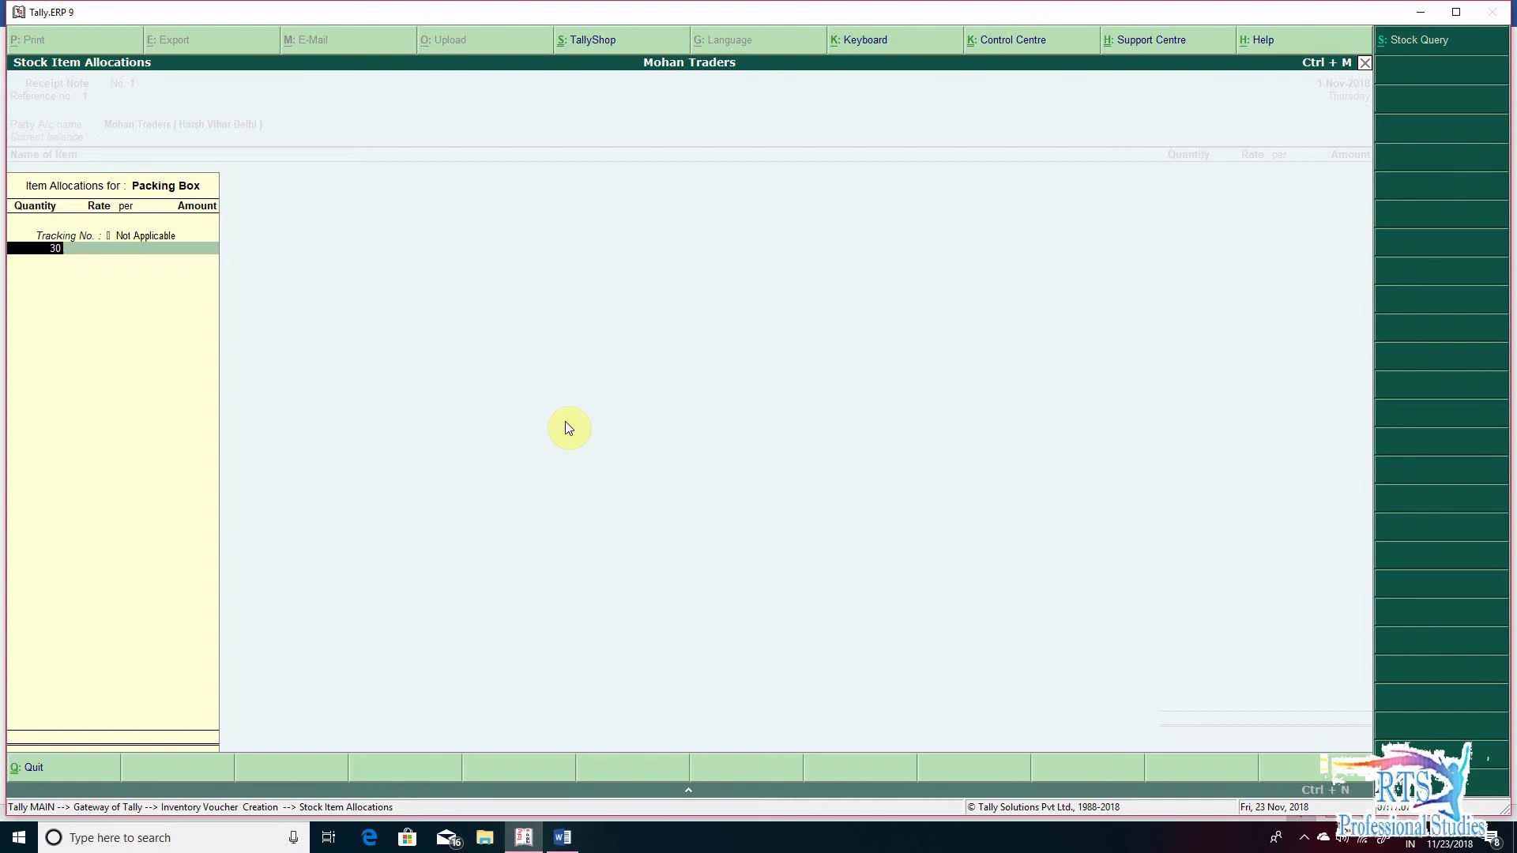
{"action": "key", "text": "Return"}
{"action": "type", "text": "100"}
{"action": "key", "text": "Return"}
{"action": "key", "text": "Return"}
{"action": "key", "text": "Return"}
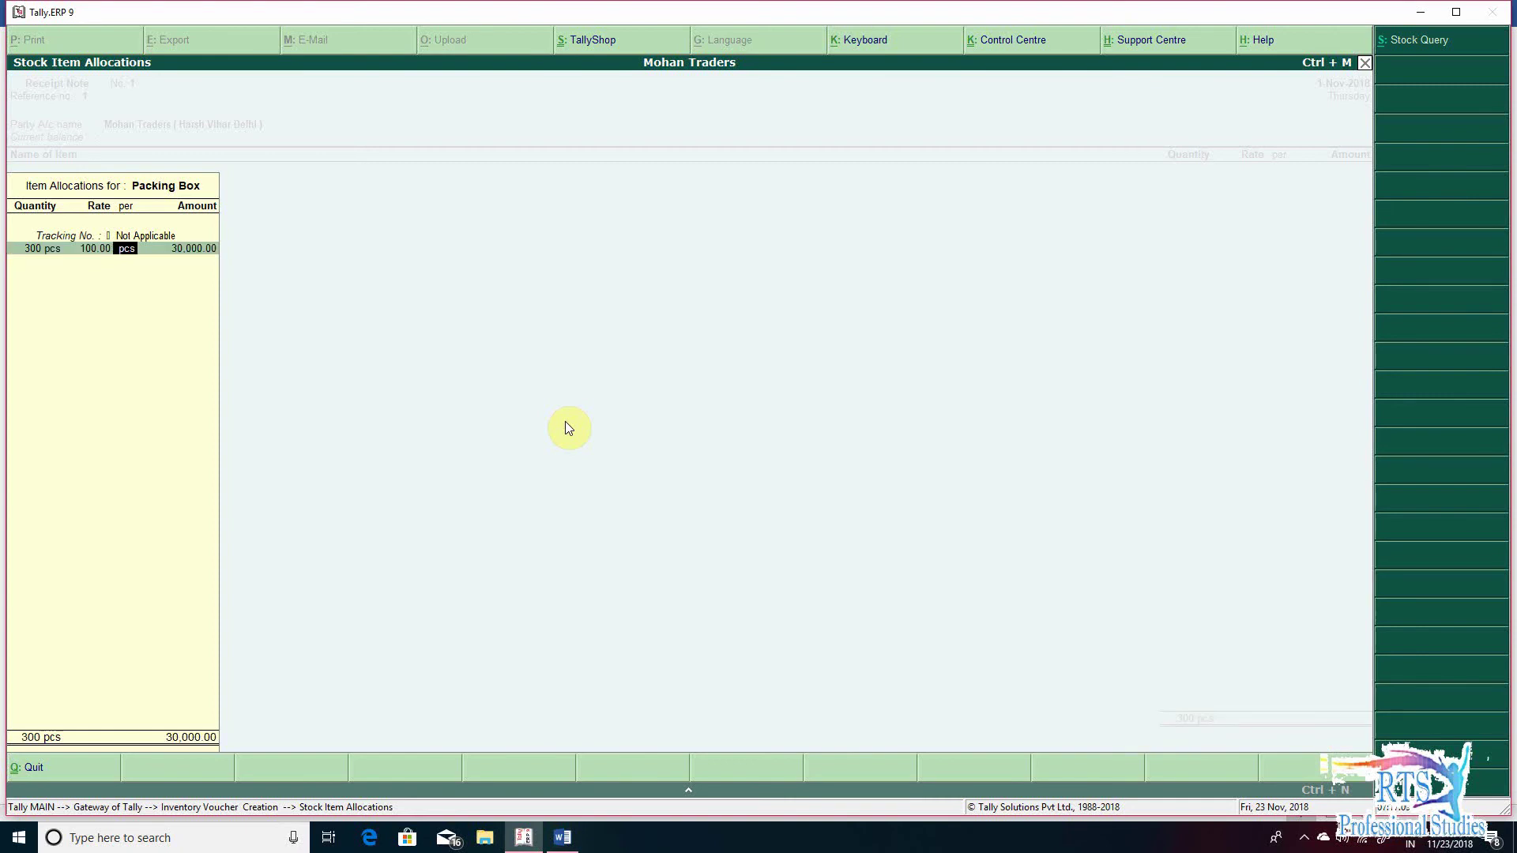
{"action": "key", "text": "Return"}
{"action": "key", "text": "Return"}
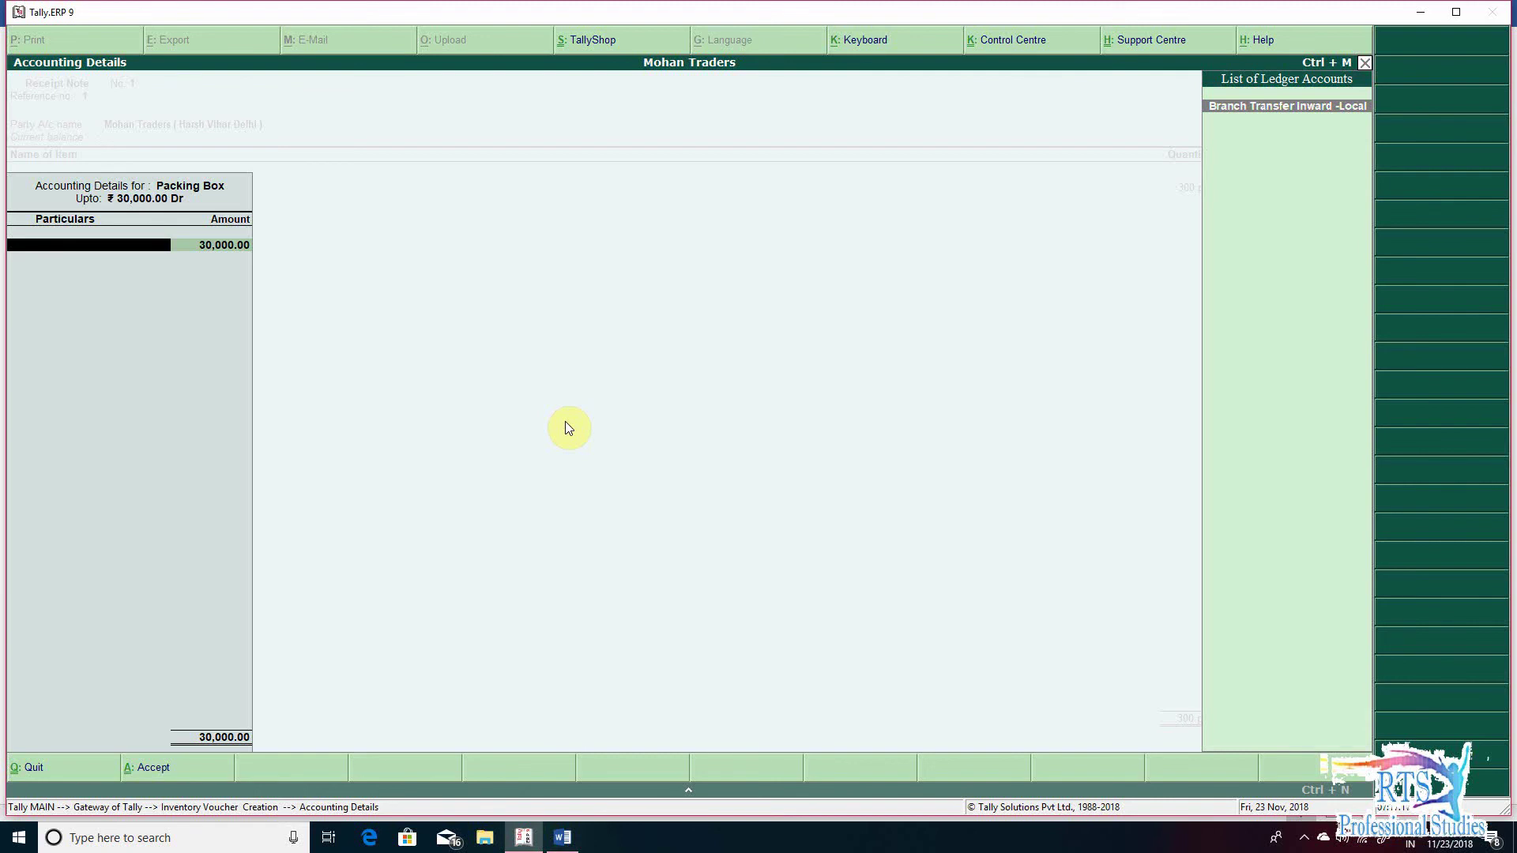
- Book to Branch Transfer Inward -Local, add narration 'being goods received from branch', and save
{"action": "key", "text": "Return"}
{"action": "key", "text": "Return"}
{"action": "key", "text": "Return"}
{"action": "key", "text": "Return"}
{"action": "key", "text": "Return"}
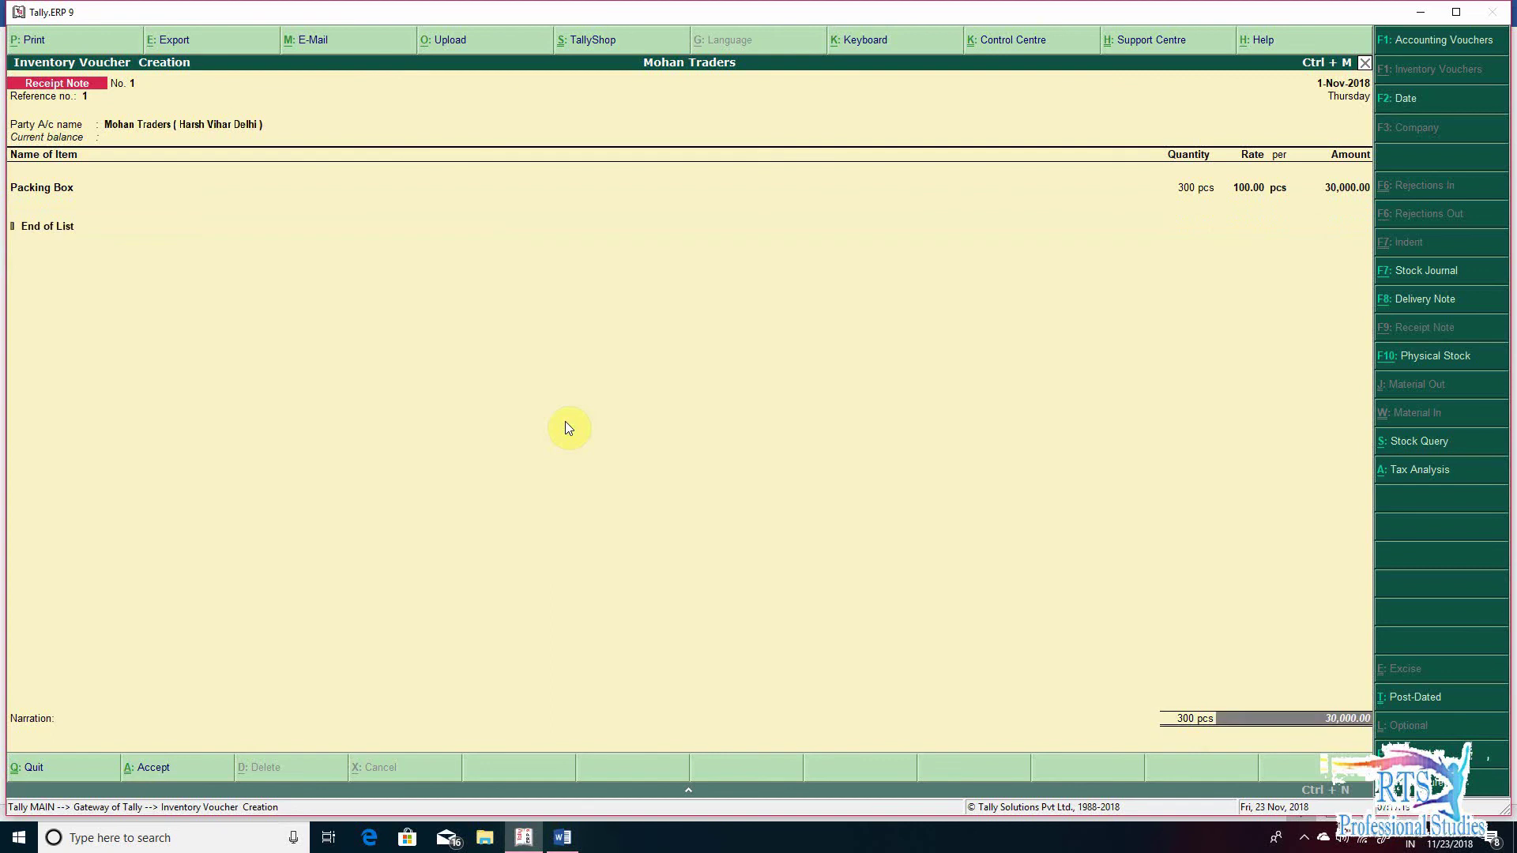
{"action": "key", "text": "Return"}
{"action": "type", "text": "being"}
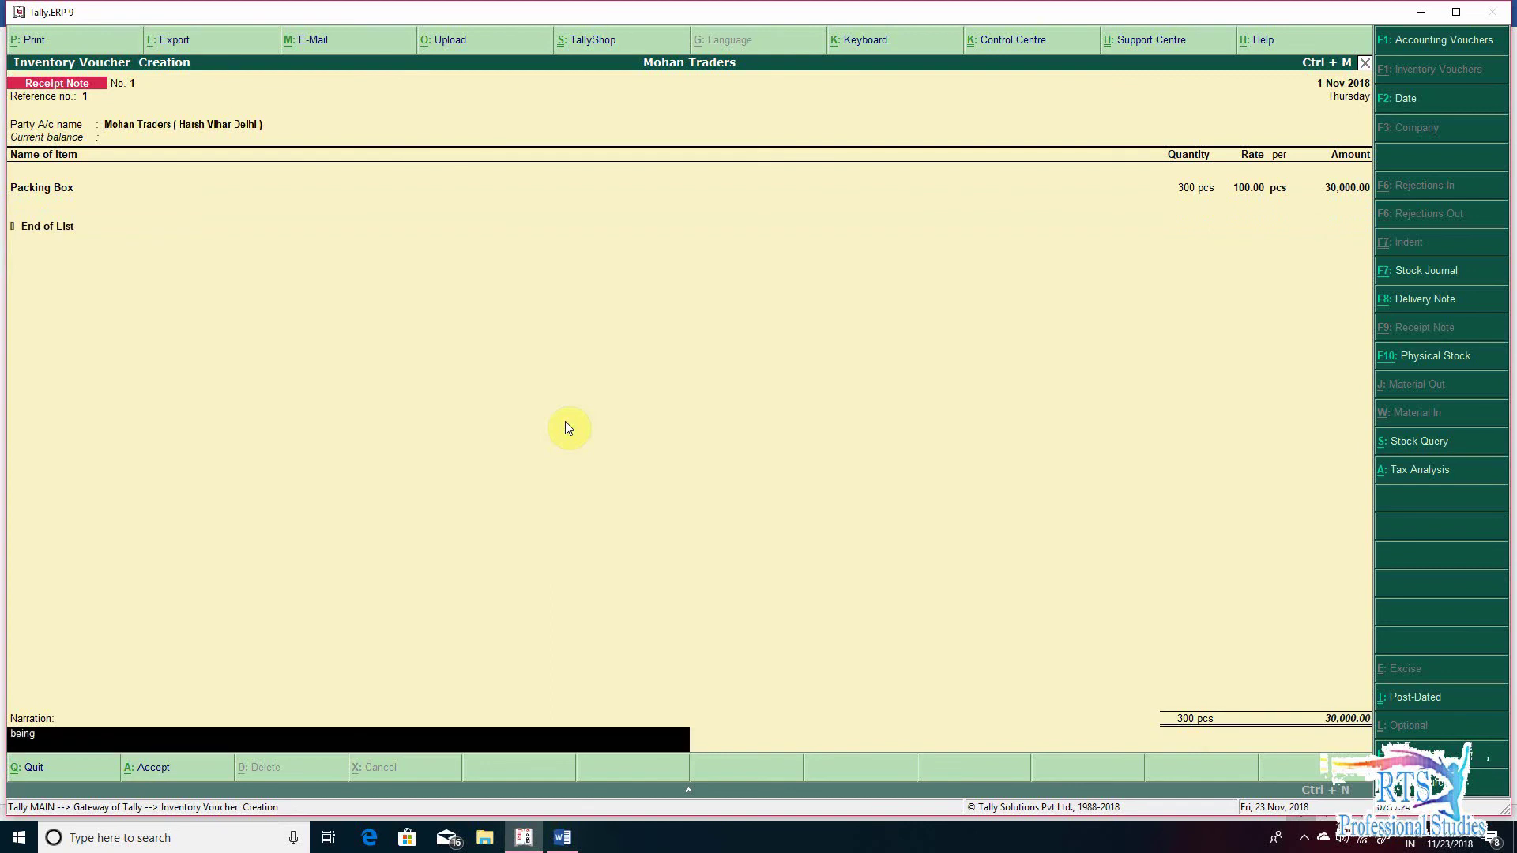
{"action": "type", "text": " goods received from branch"}
{"action": "key", "text": "Return"}
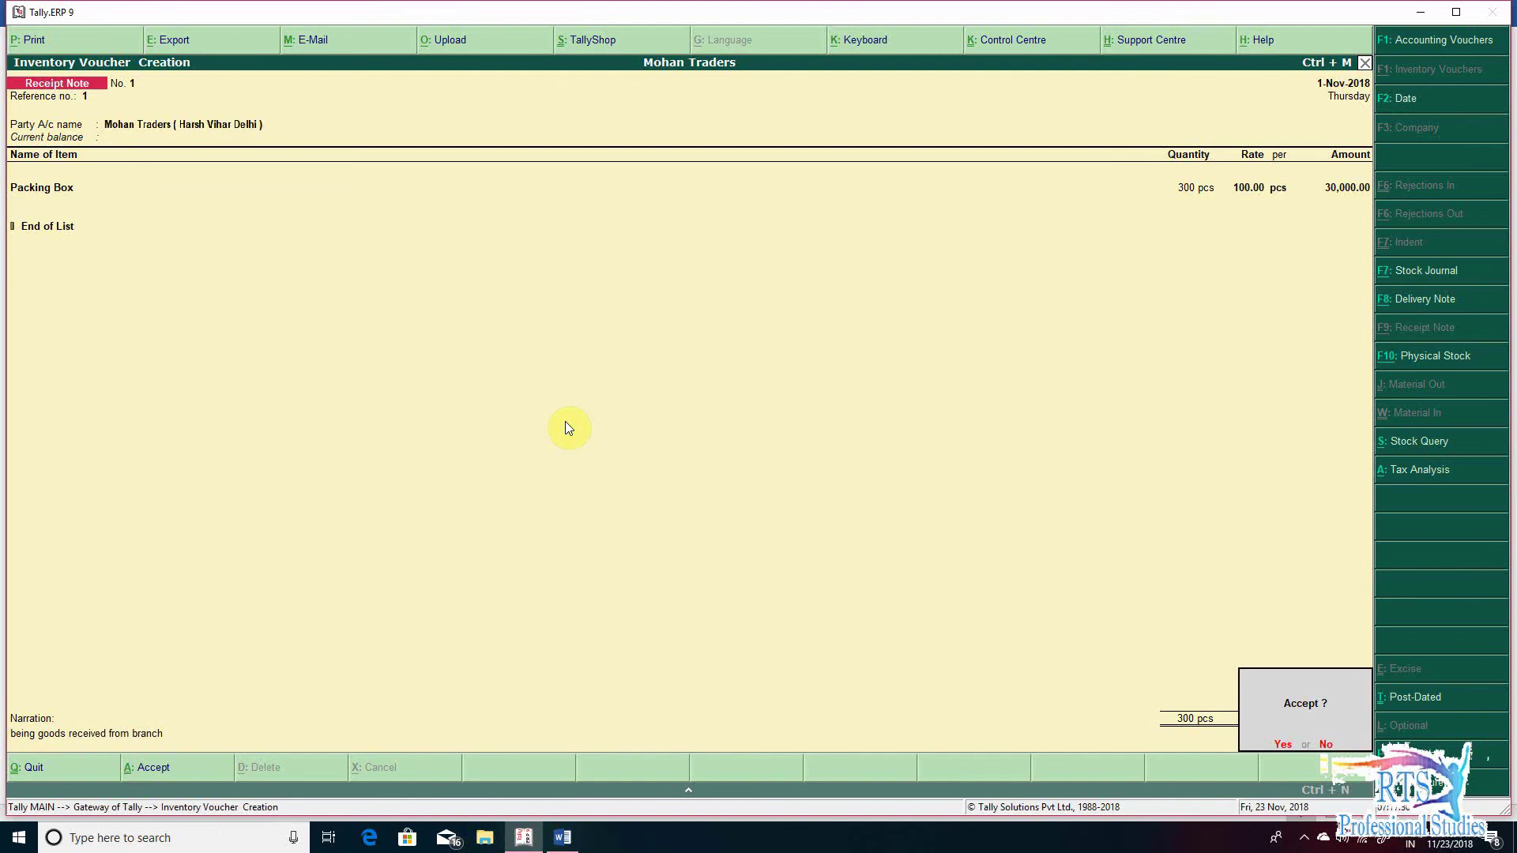
{"action": "key", "text": "Return"}
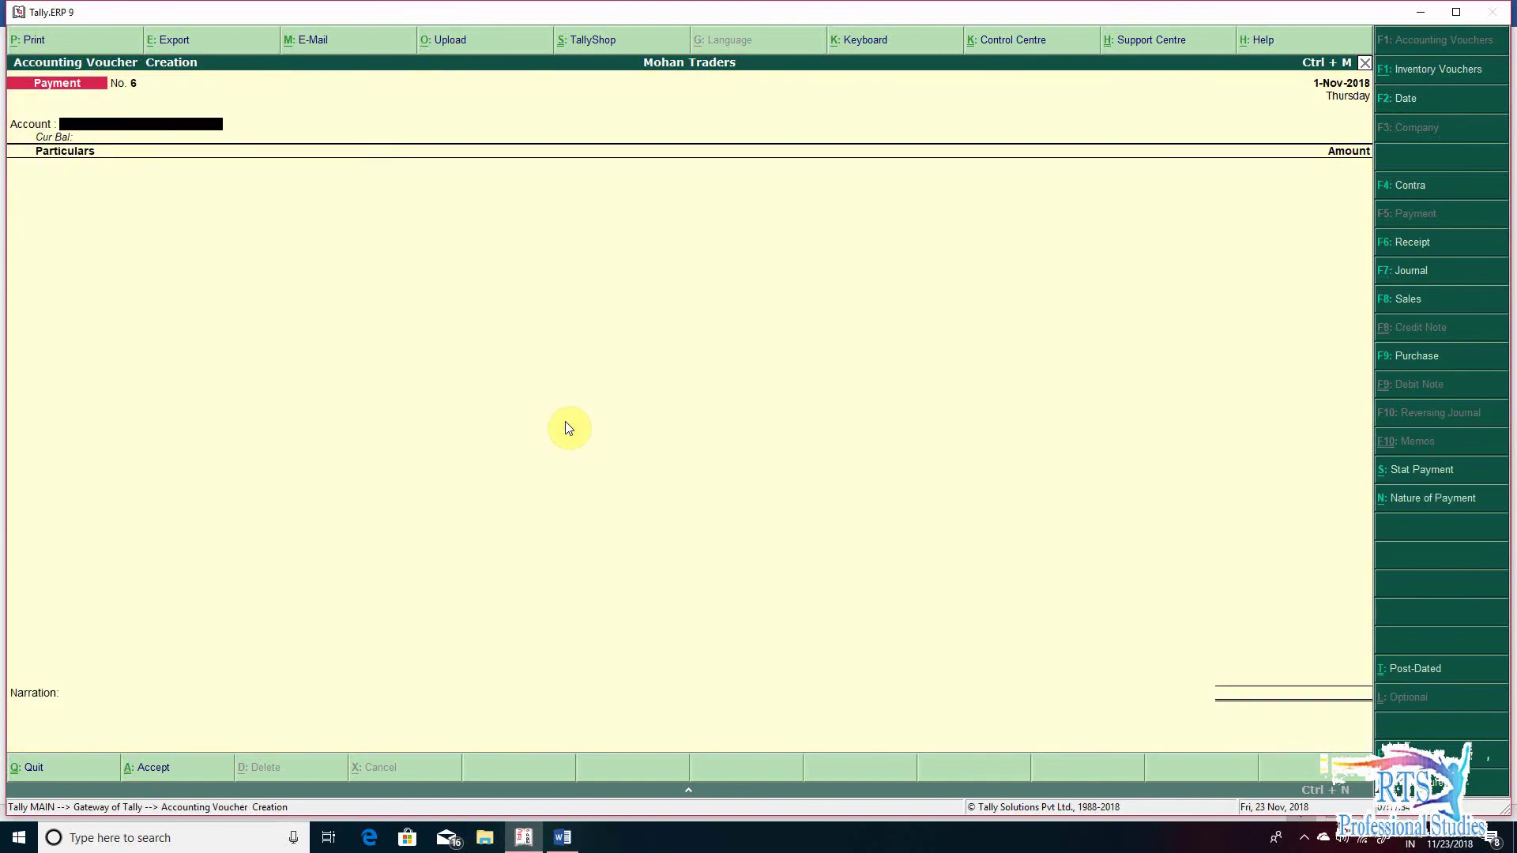
- View the Profit & Loss Sales Accounts breakdown for the period 1-Nov-2018
{"action": "key", "text": "Escape"}
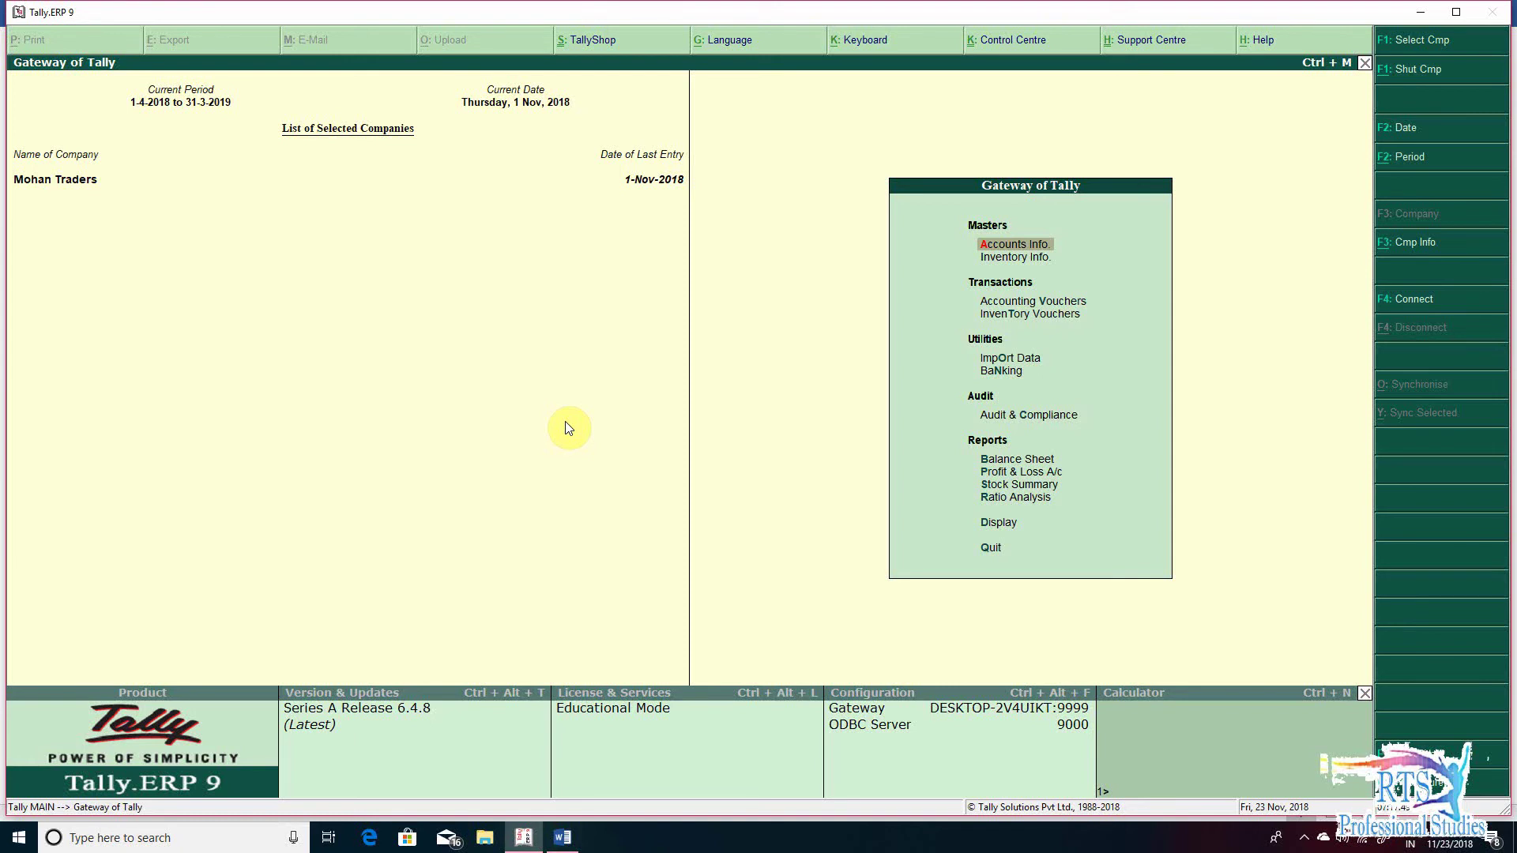
{"action": "key", "text": "p"}
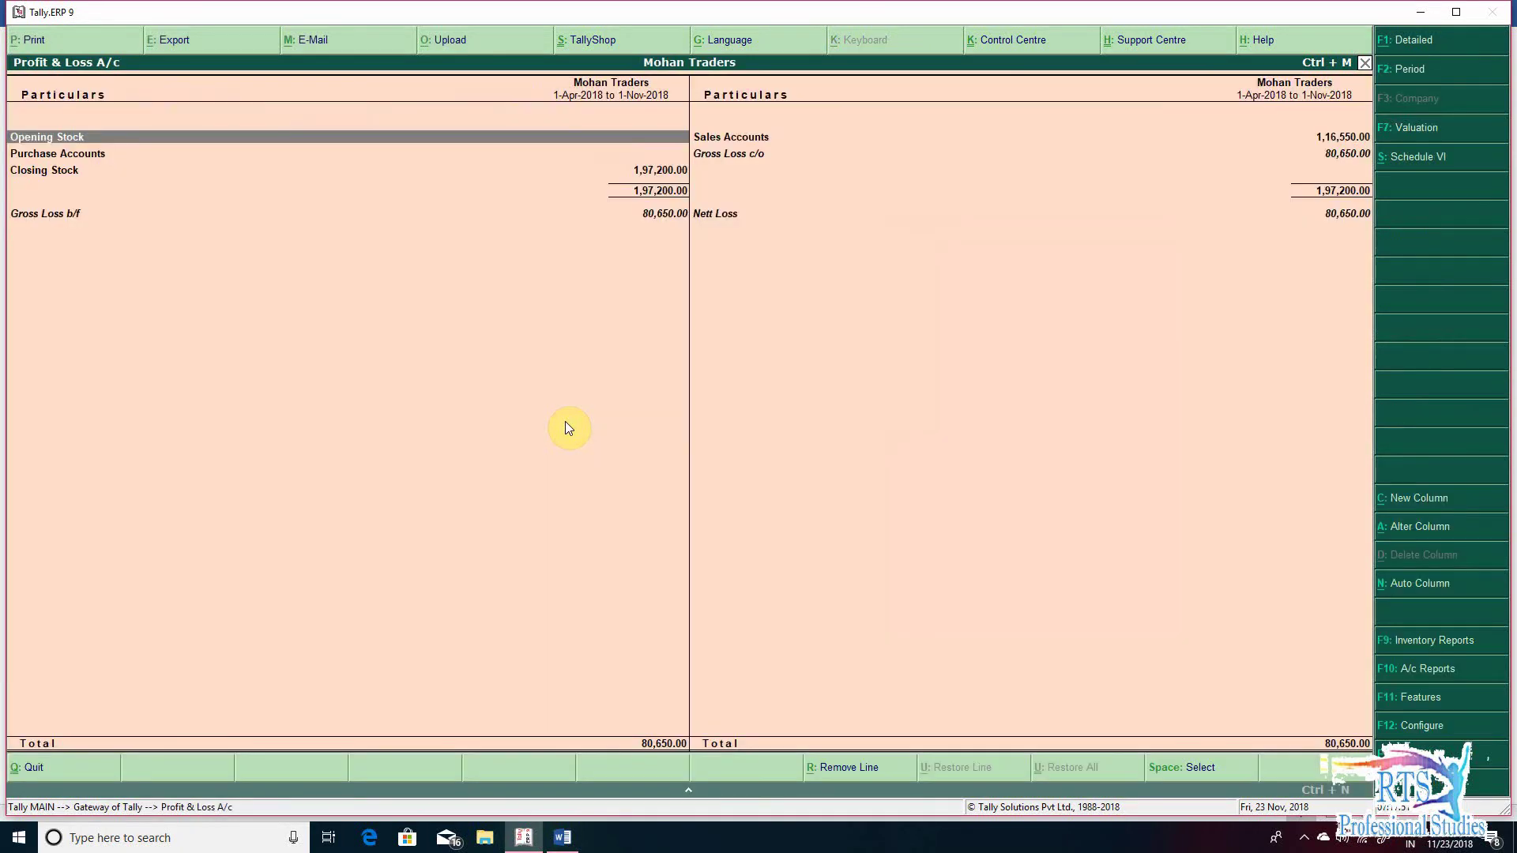
{"action": "key", "text": "Right"}
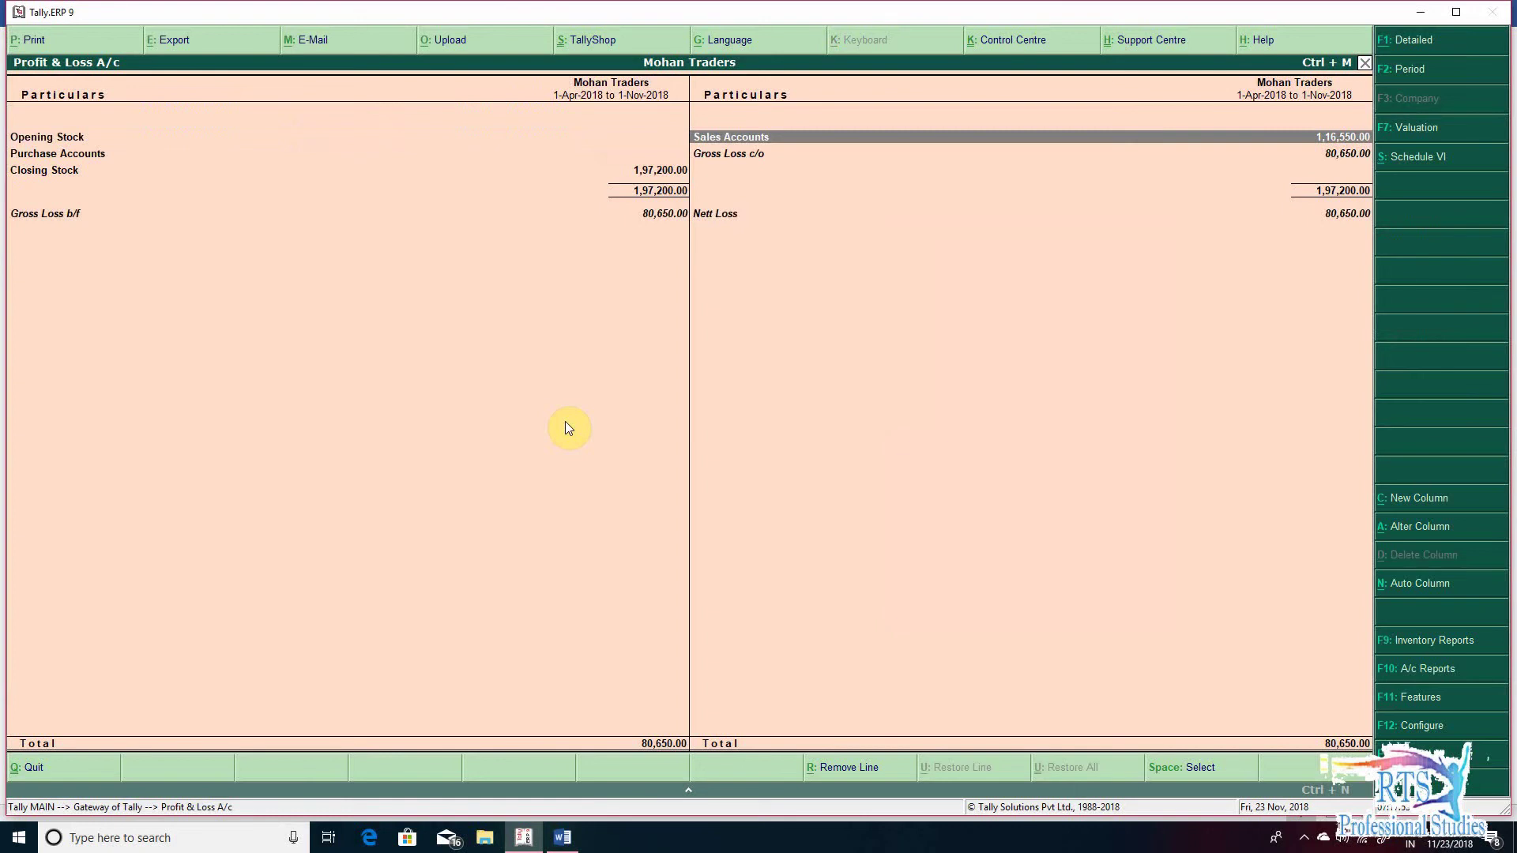
{"action": "key", "text": "Return"}
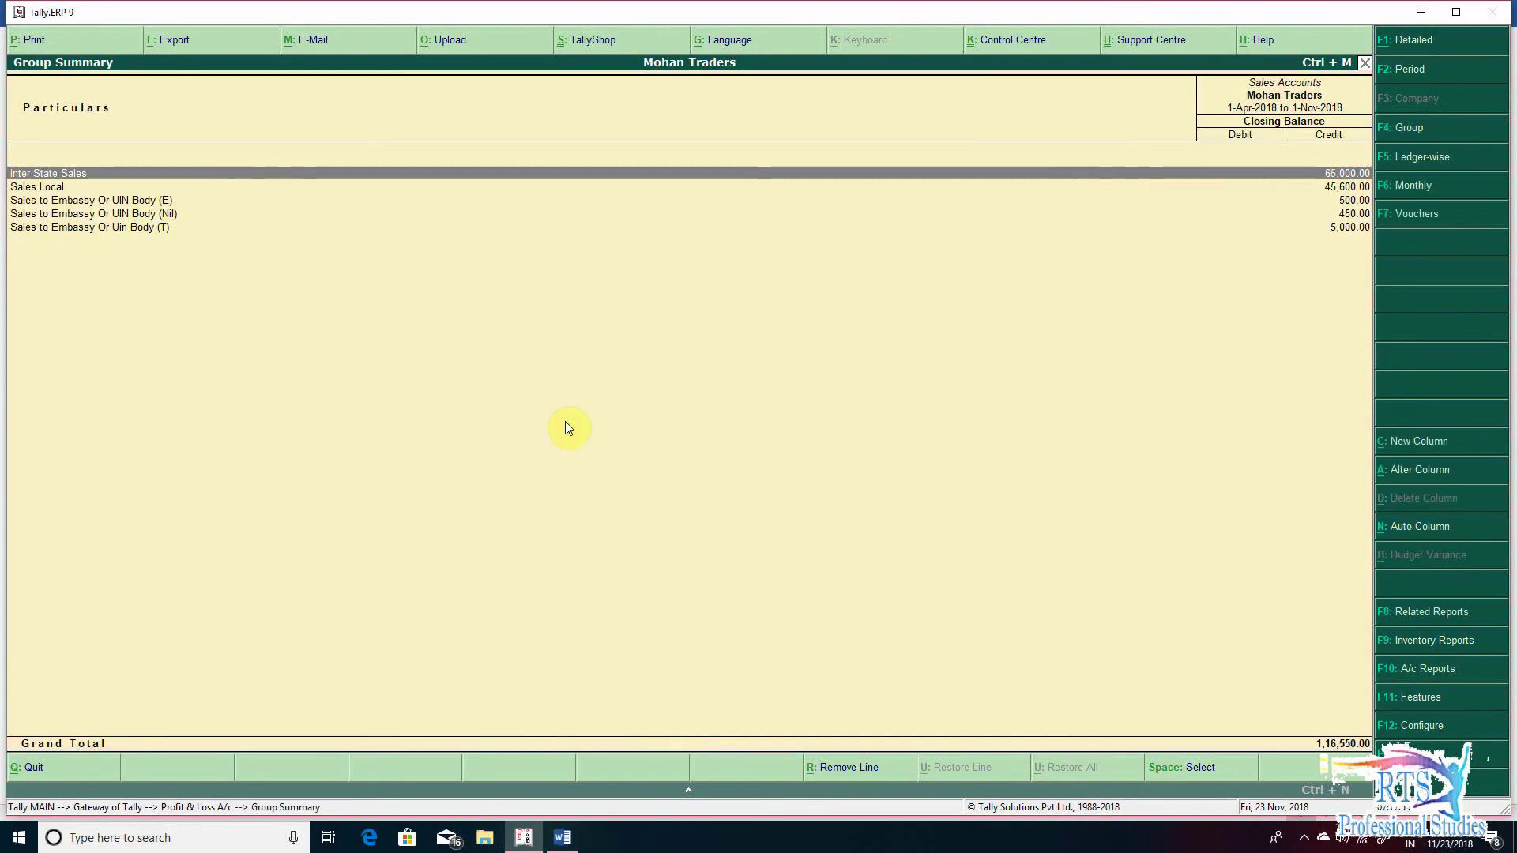
{"action": "key", "text": "F2"}
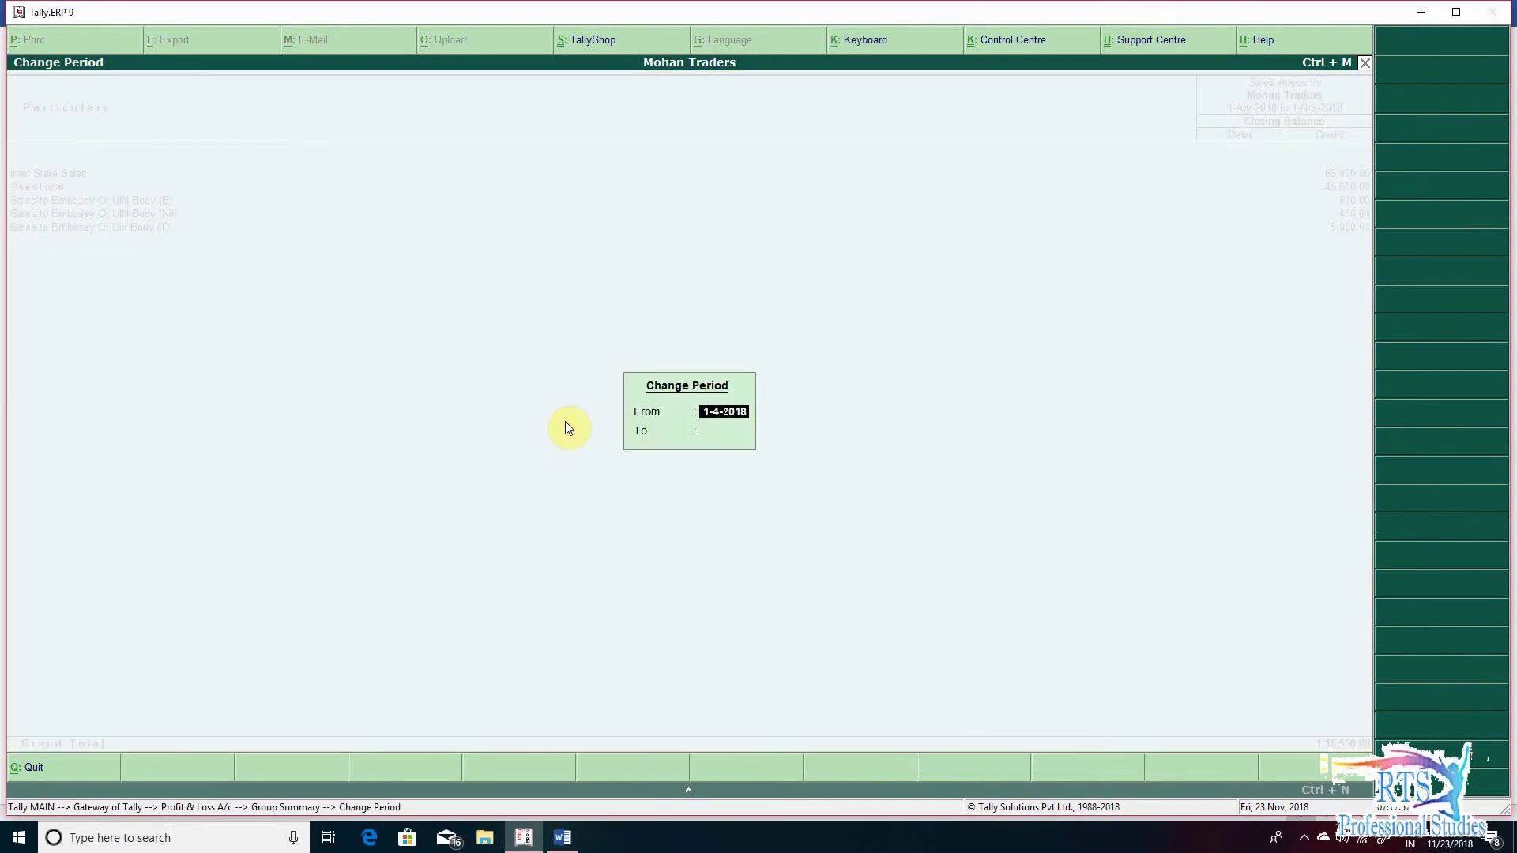
{"action": "type", "text": "1-11"}
{"action": "key", "text": "Return"}
{"action": "type", "text": "1-11"}
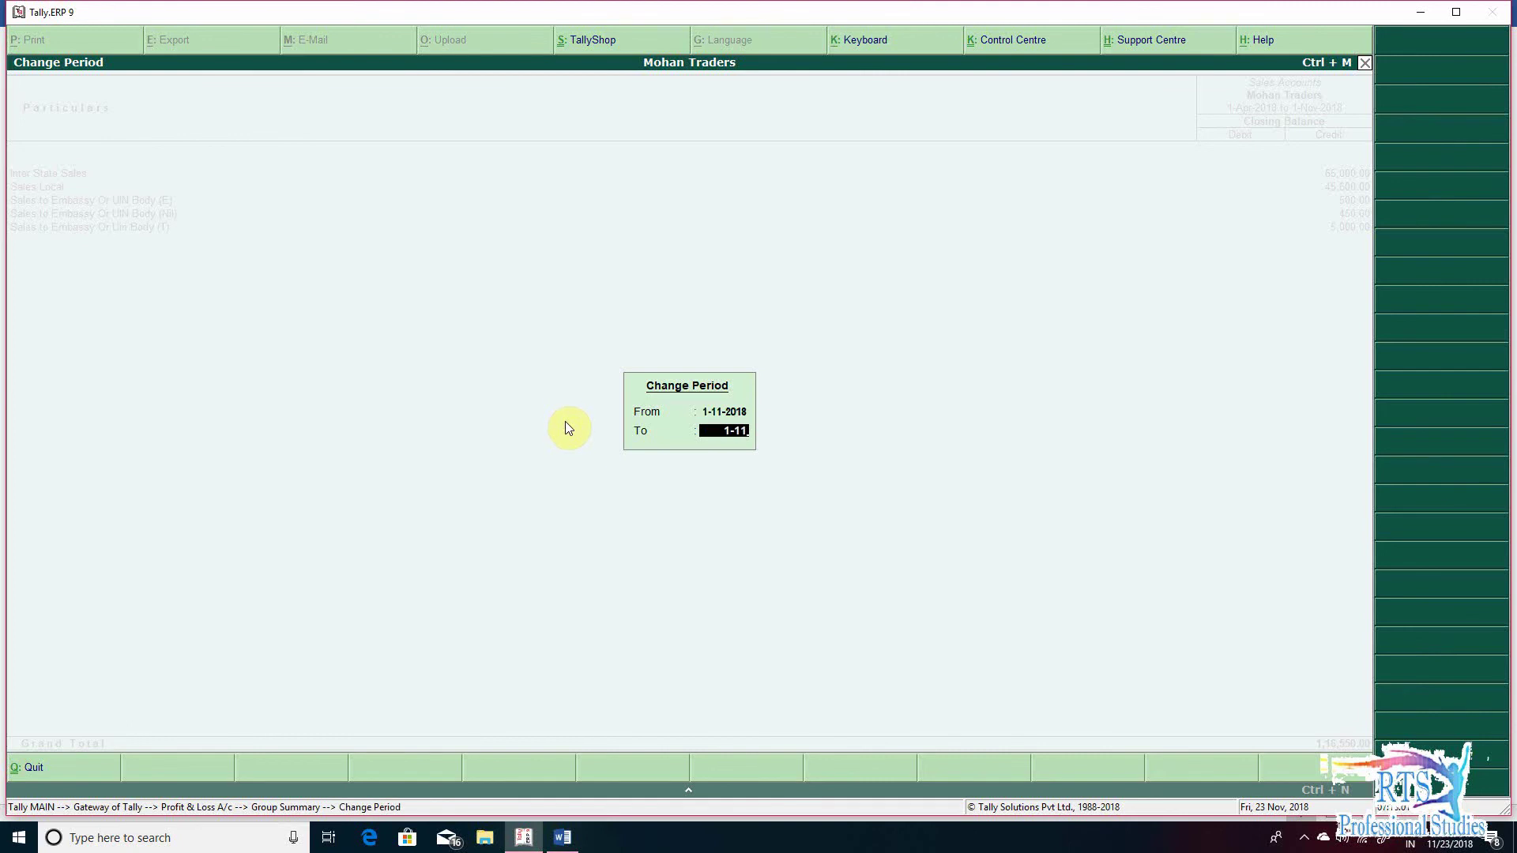
{"action": "key", "text": "Return"}
{"action": "key", "text": "Down"}
{"action": "key", "text": "Down"}
{"action": "key", "text": "Down"}
{"action": "key", "text": "Down"}
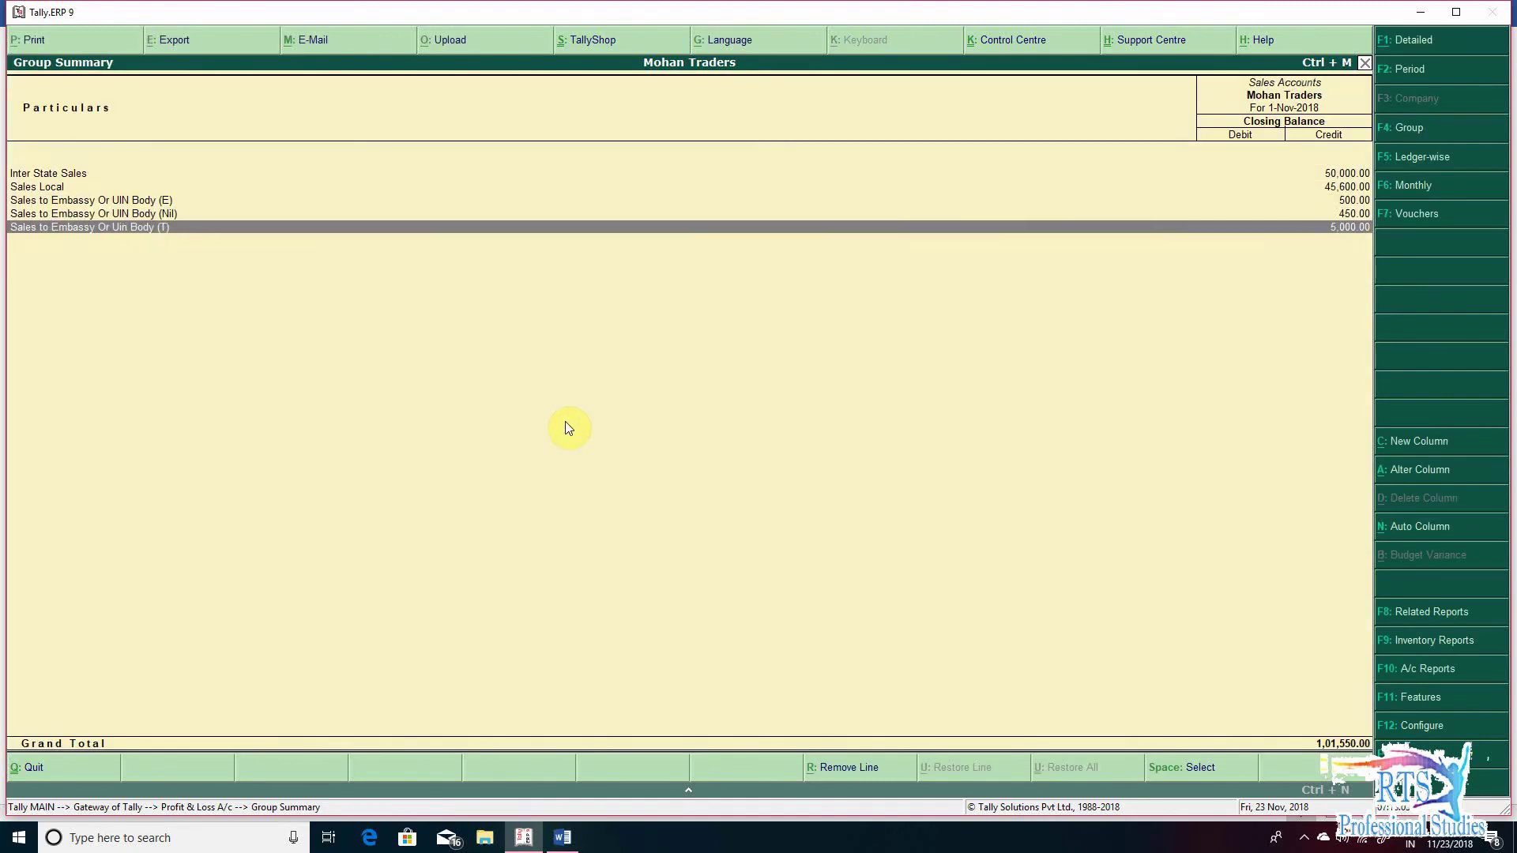
{"action": "key", "text": "Up"}
{"action": "key", "text": "Up"}
{"action": "key", "text": "Up"}
{"action": "key", "text": "Up"}
{"action": "key", "text": "Down"}
{"action": "key", "text": "Down"}
{"action": "key", "text": "Down"}
{"action": "key", "text": "Down"}
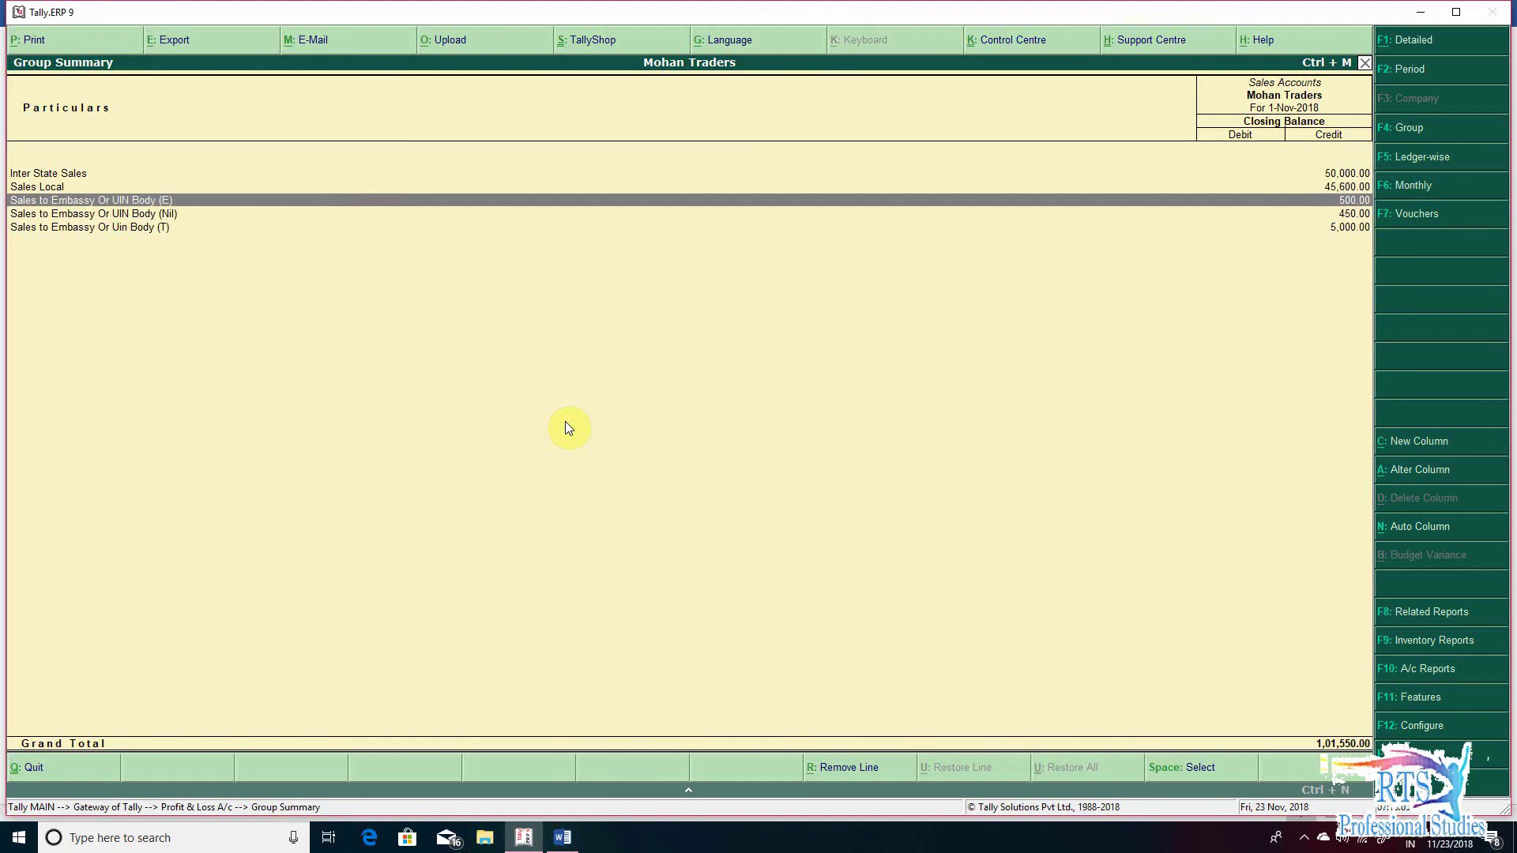
{"action": "key", "text": "Up"}
{"action": "key", "text": "Up"}
{"action": "key", "text": "Up"}
{"action": "key", "text": "Up"}
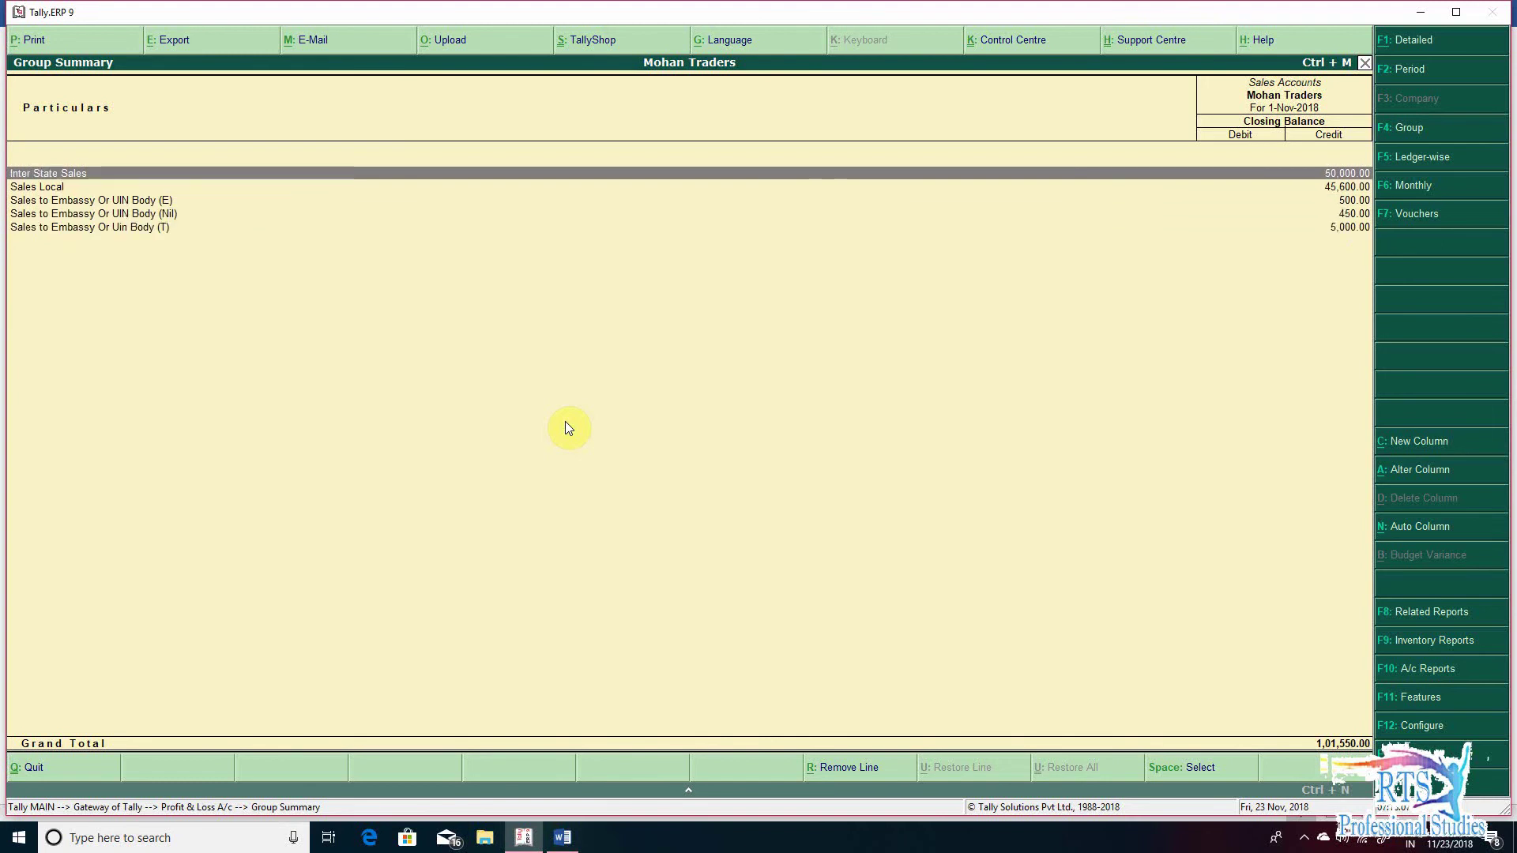
{"action": "key", "text": "Escape"}
- View the Purchase Accounts breakdown for 1-Nov-2018, then return to the Gateway
{"action": "key", "text": "Left"}
{"action": "key", "text": "Down"}
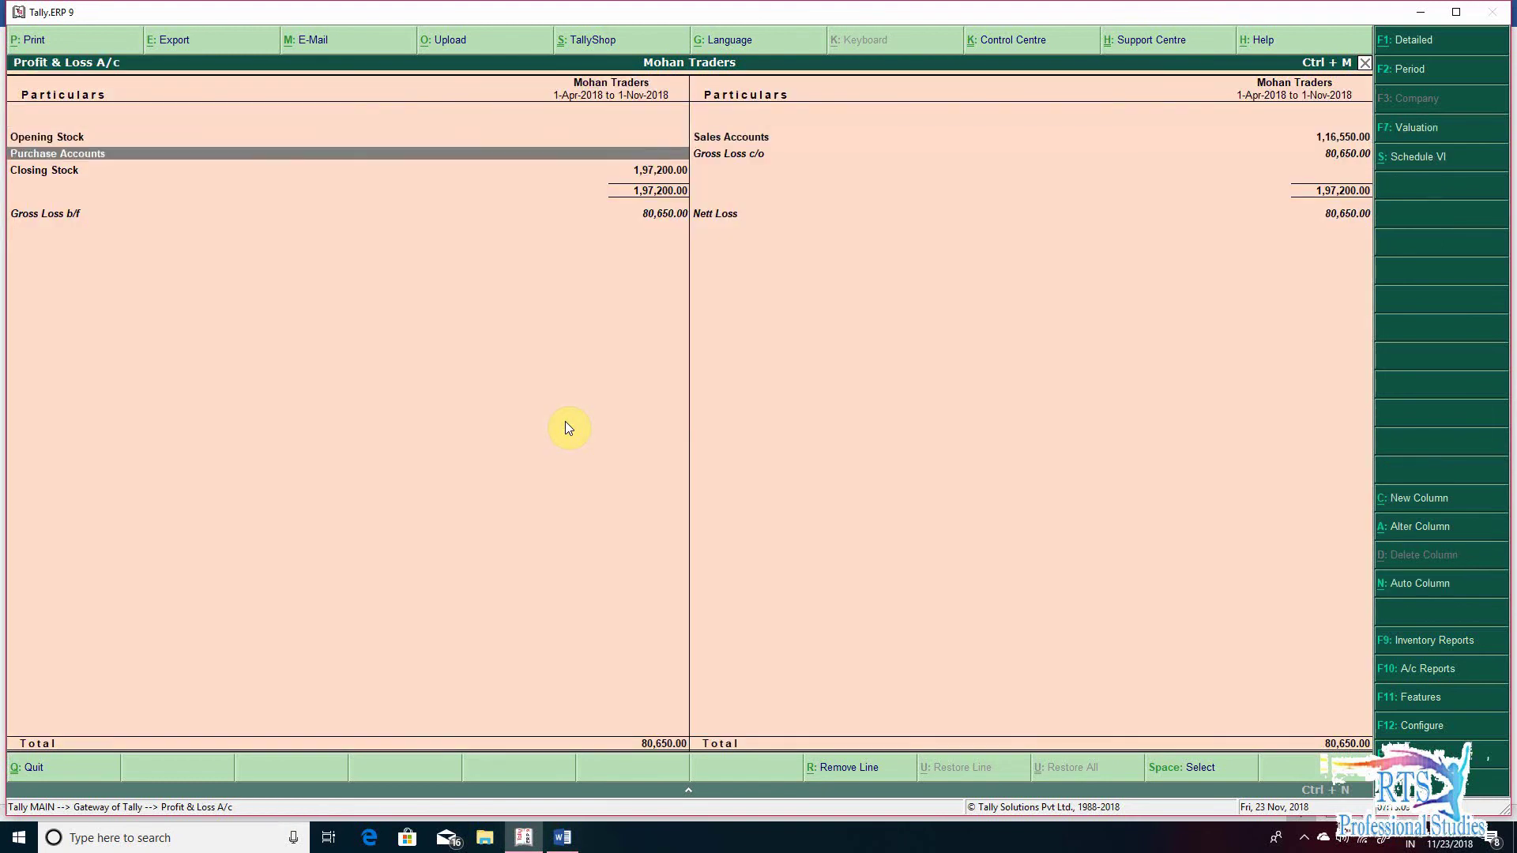
{"action": "key", "text": "Down"}
{"action": "key", "text": "Up"}
{"action": "key", "text": "Return"}
{"action": "key", "text": "F2"}
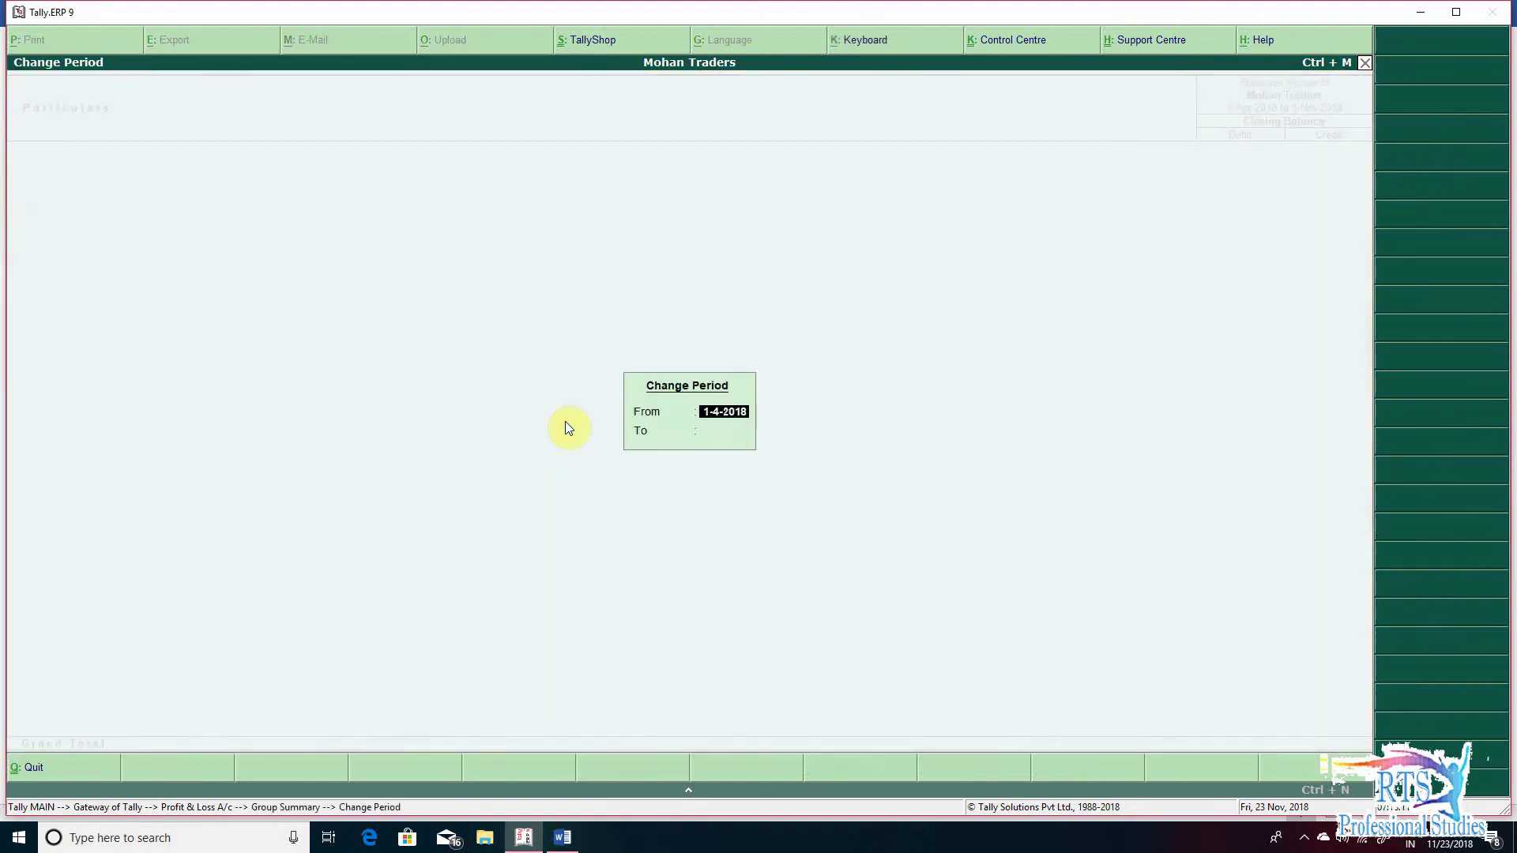
{"action": "type", "text": "1-11"}
{"action": "key", "text": "Return"}
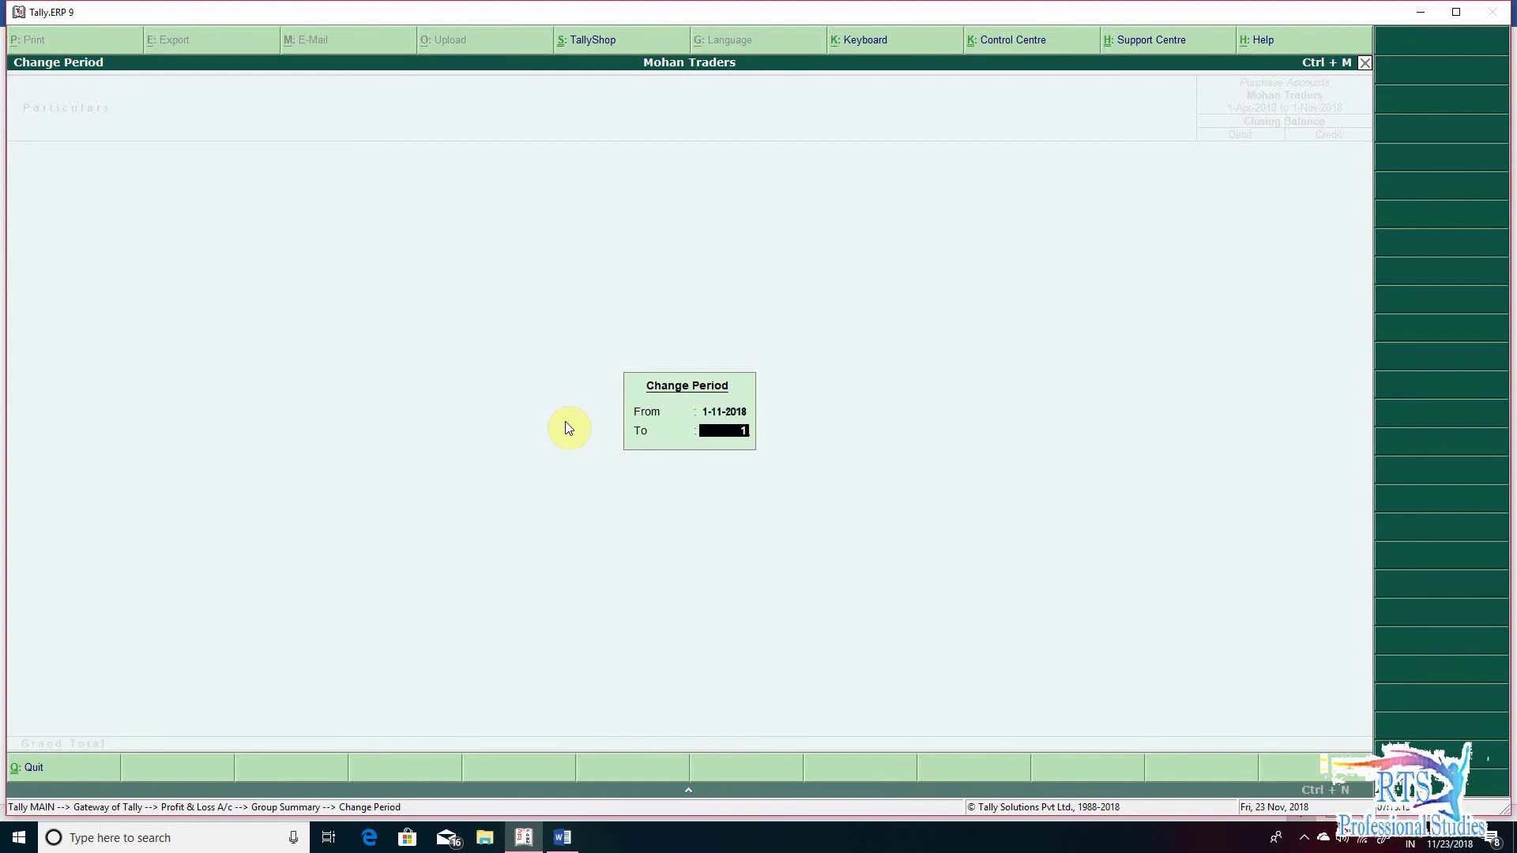
{"action": "type", "text": "1-11"}
{"action": "key", "text": "Return"}
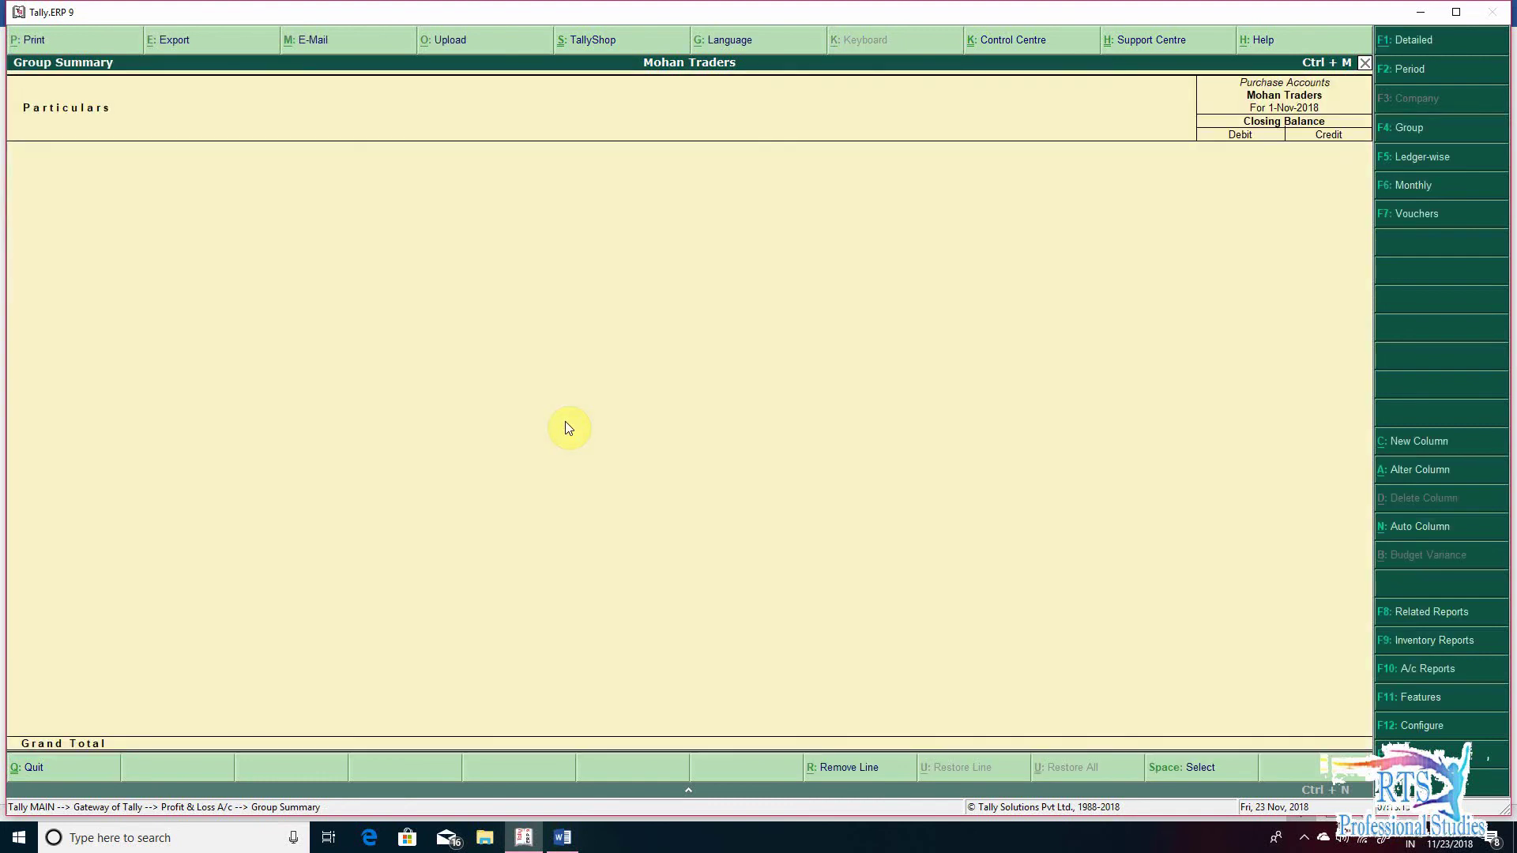
{"action": "key", "text": "Escape"}
{"action": "key", "text": "Escape"}
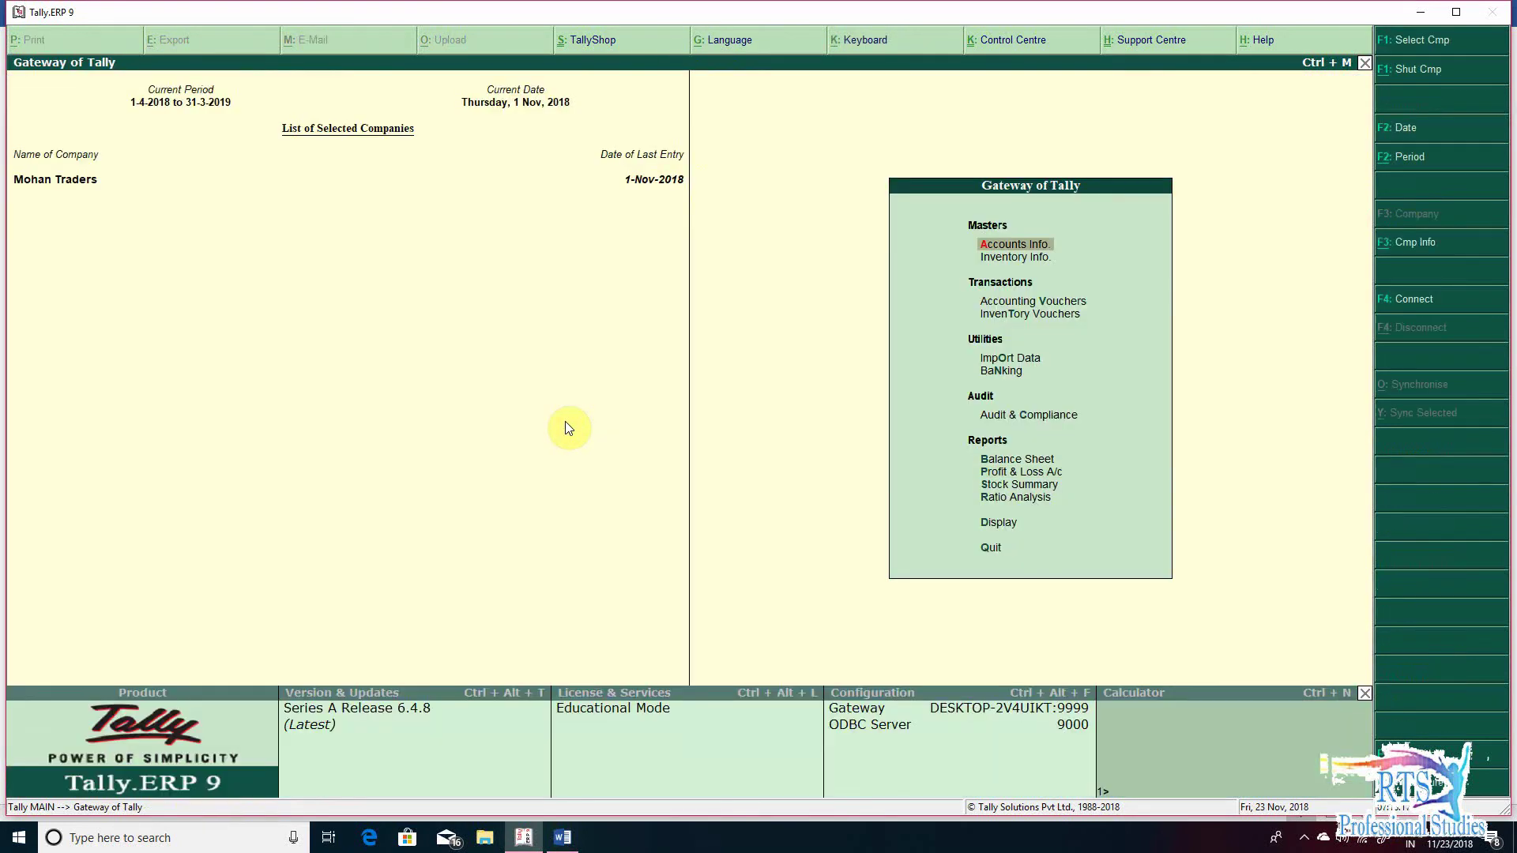
{"action": "key", "text": "s"}
{"action": "key", "text": "Down"}
{"action": "key", "text": "Down"}
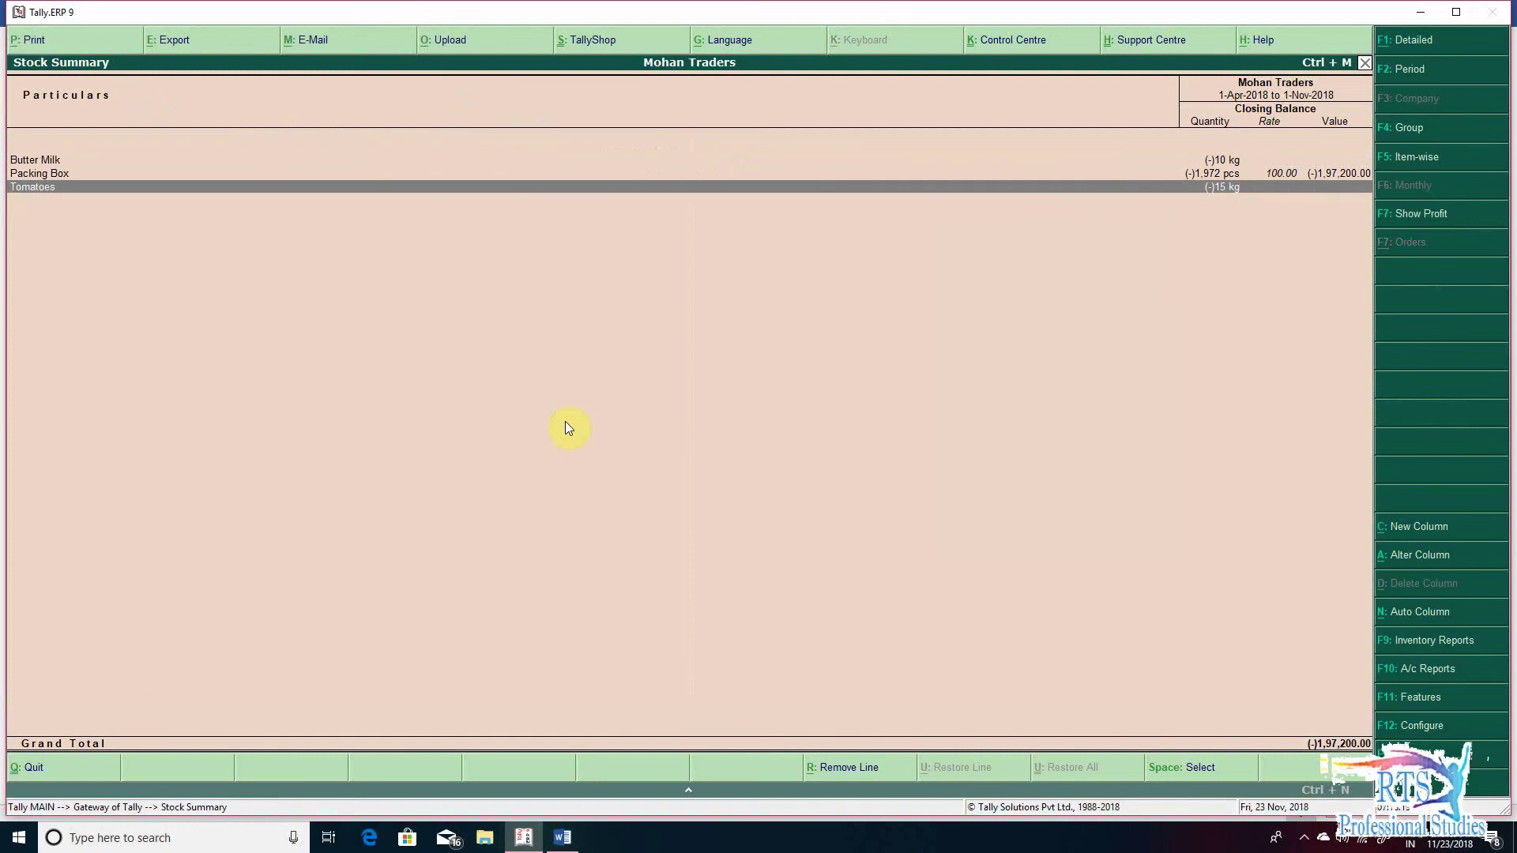
{"action": "key", "text": "Up"}
{"action": "key", "text": "Return"}
{"action": "key", "text": "Return"}
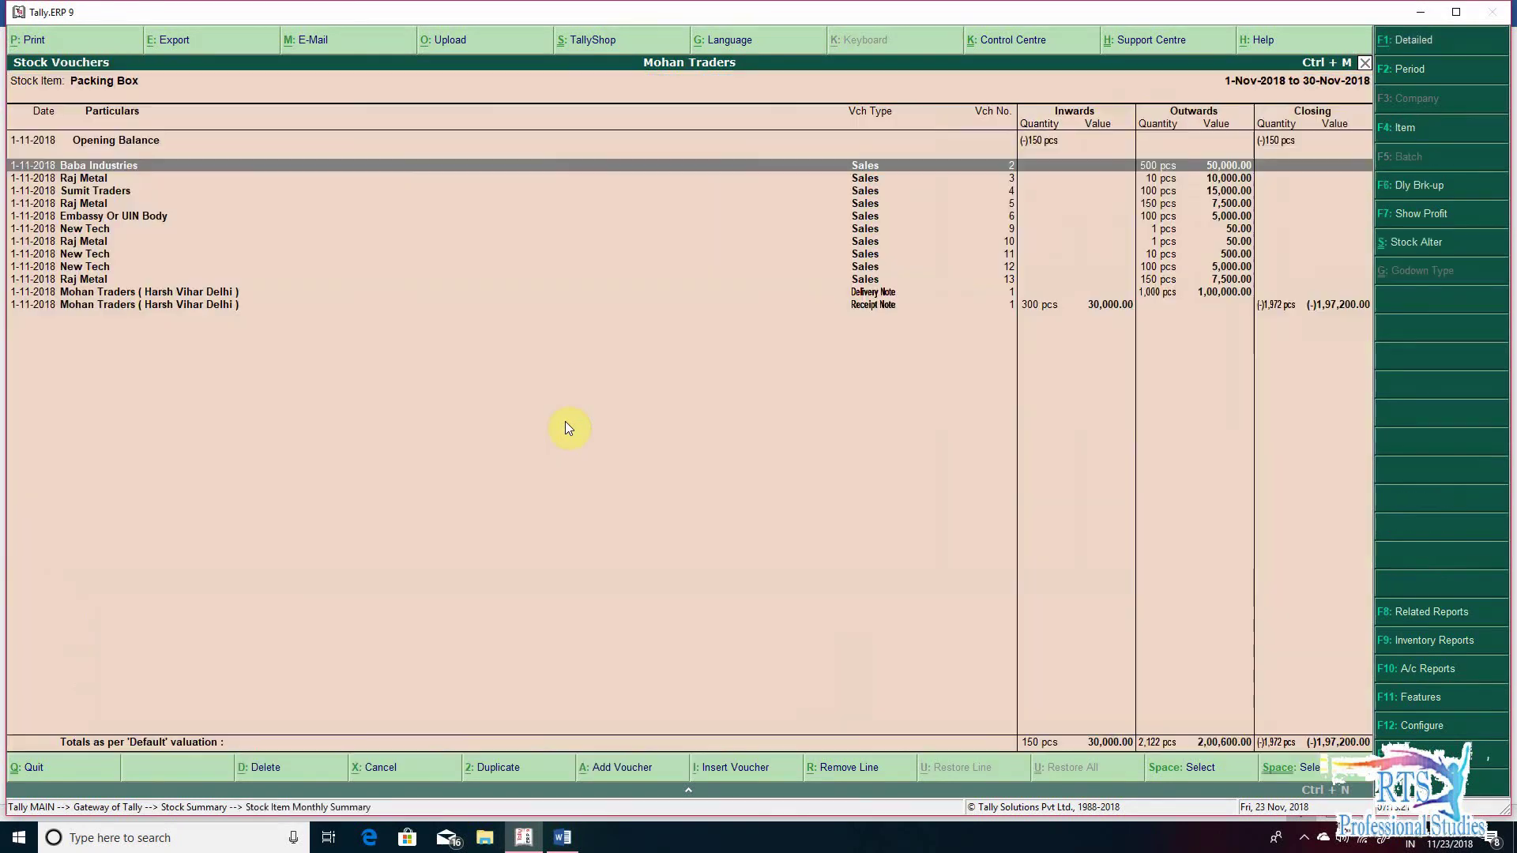
{"action": "key", "text": "Down"}
{"action": "key", "text": "Down"}
{"action": "key", "text": "Down"}
{"action": "key", "text": "Down"}
{"action": "key", "text": "Down"}
{"action": "key", "text": "Down"}
{"action": "key", "text": "Down"}
{"action": "key", "text": "Down"}
{"action": "key", "text": "Down"}
{"action": "key", "text": "Down"}
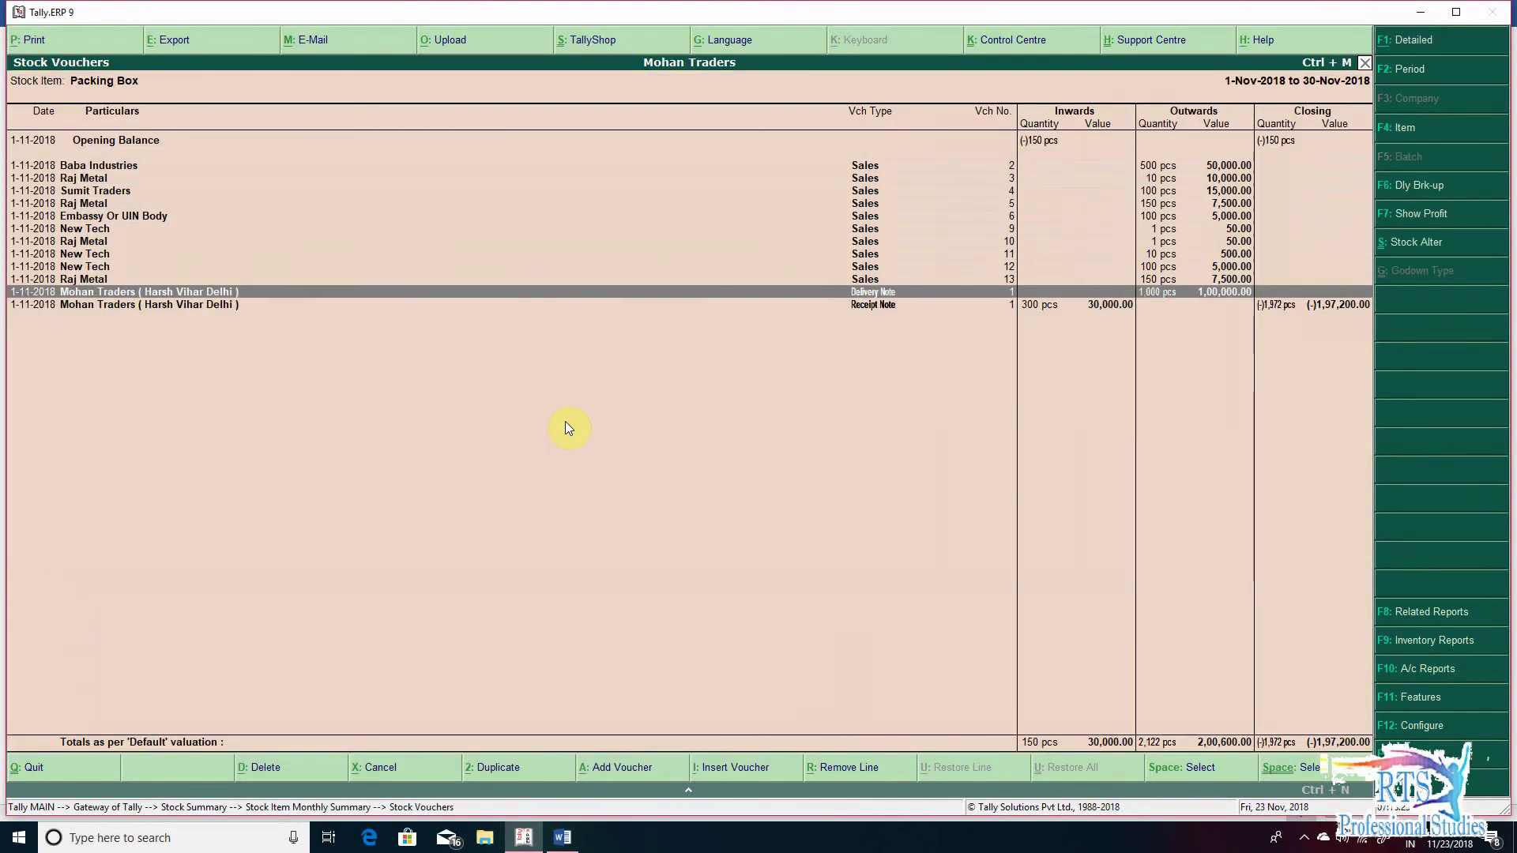
{"action": "key", "text": "Down"}
{"action": "key", "text": "Up"}
{"action": "key", "text": "Down"}
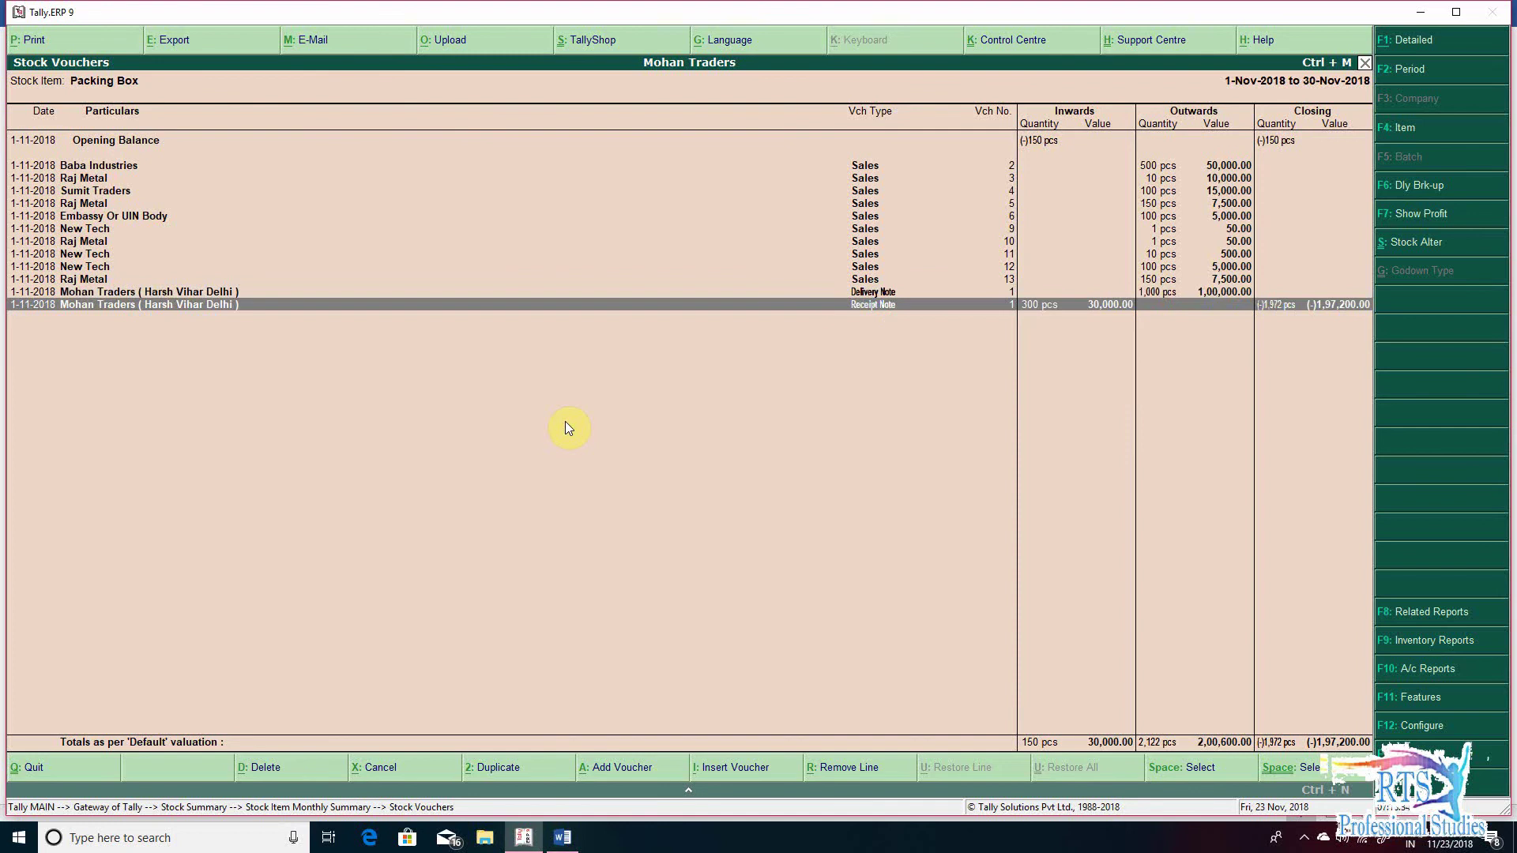
{"action": "key", "text": "Up"}
{"action": "key", "text": "Down"}
{"action": "key", "text": "Escape"}
{"action": "key", "text": "Escape"}
{"action": "key", "text": "Escape"}
{"action": "key", "text": "Escape"}
{"action": "key", "text": "n"}
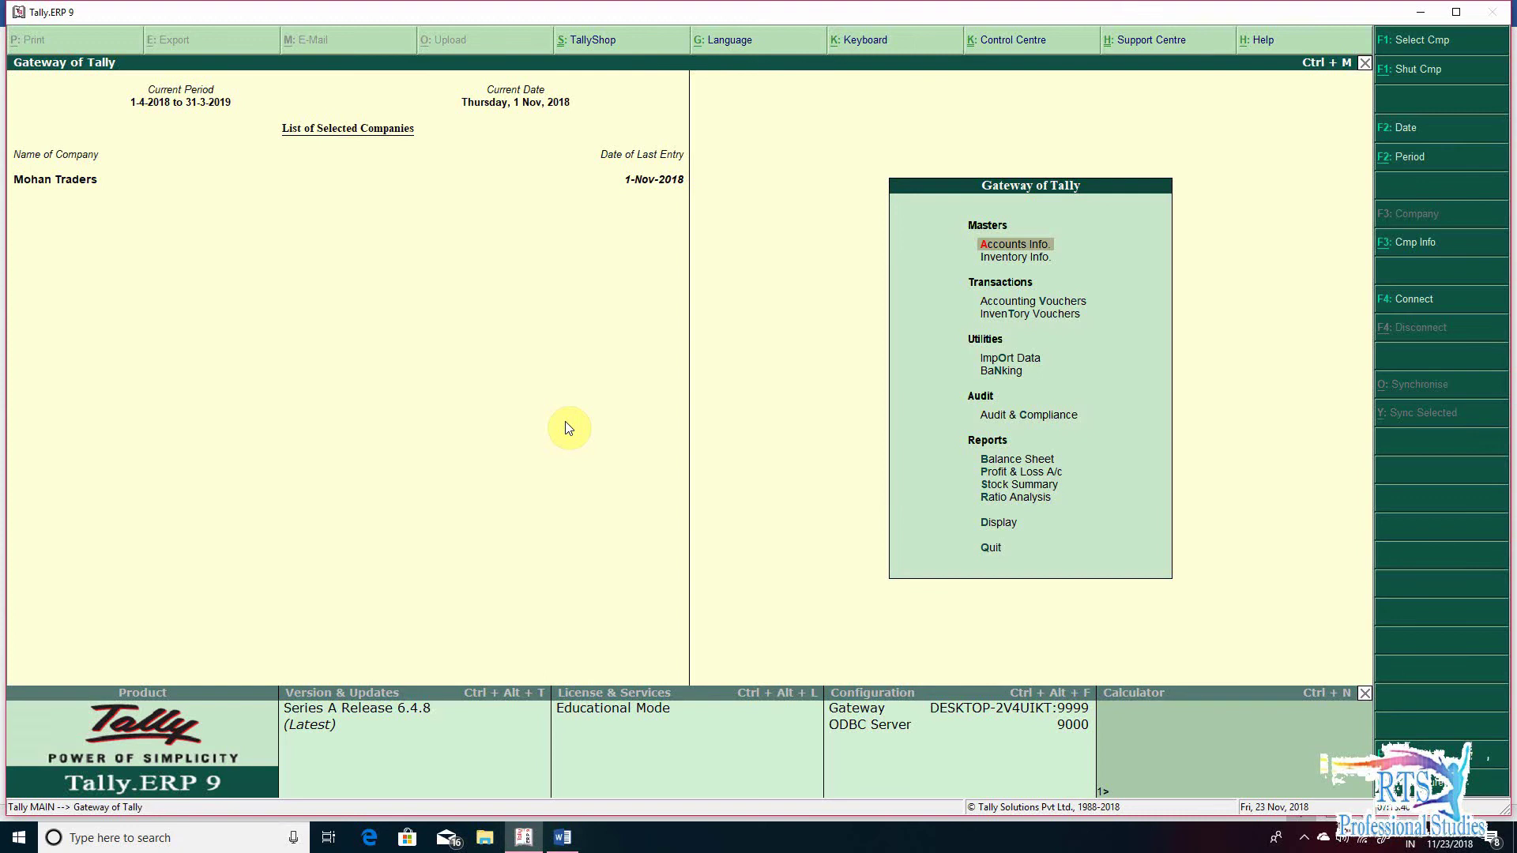
{"action": "key", "text": "d"}
{"action": "key", "text": "u"}
{"action": "key", "text": "g"}
{"action": "key", "text": "Down"}
{"action": "key", "text": "Down"}
{"action": "key", "text": "Up"}
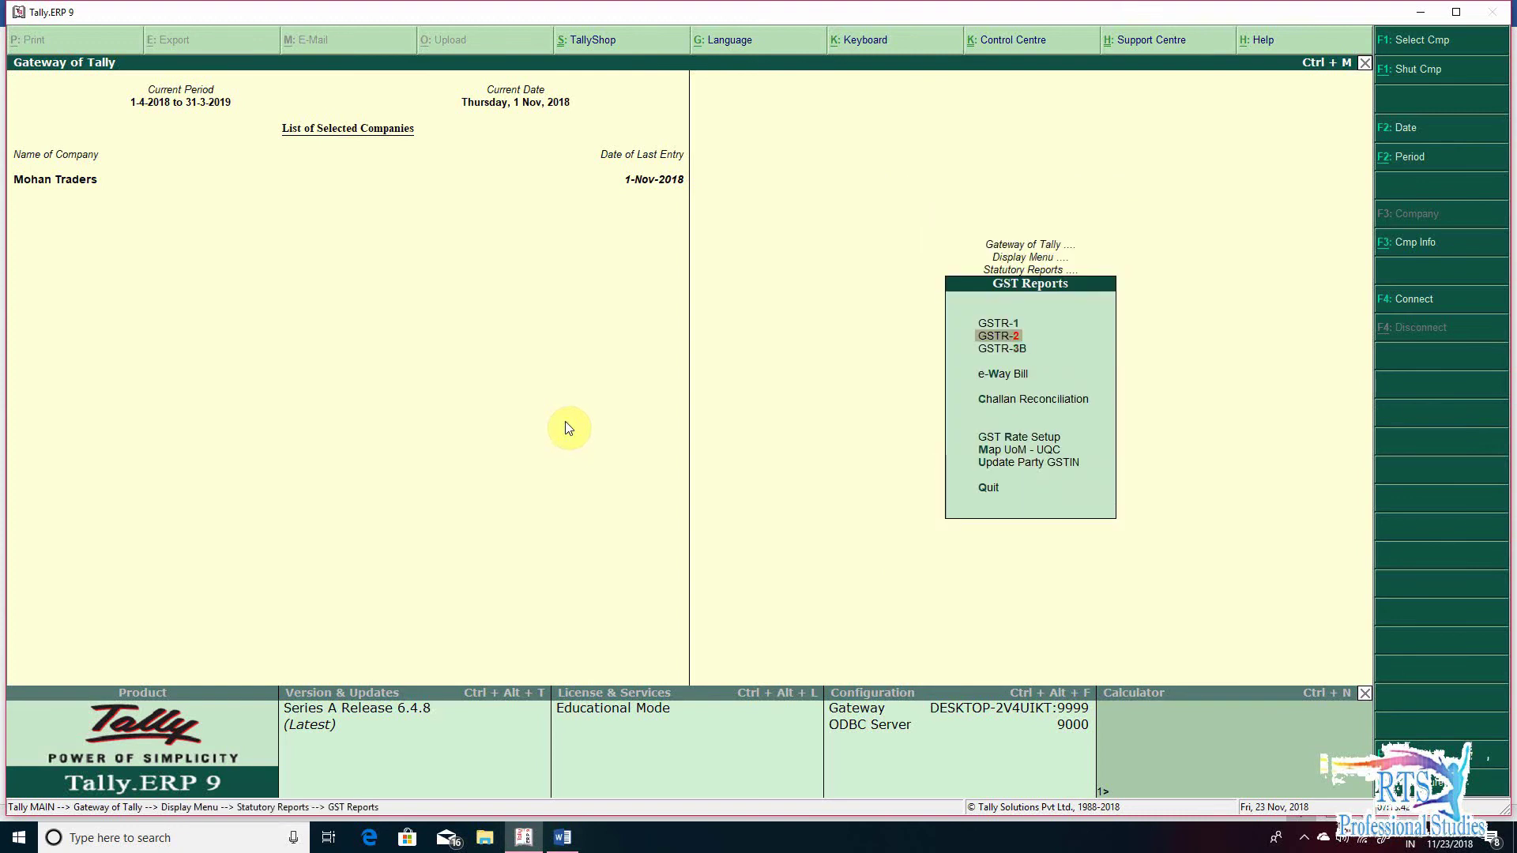
{"action": "key", "text": "Up"}
{"action": "key", "text": "Down"}
{"action": "key", "text": "Down"}
{"action": "key", "text": "Return"}
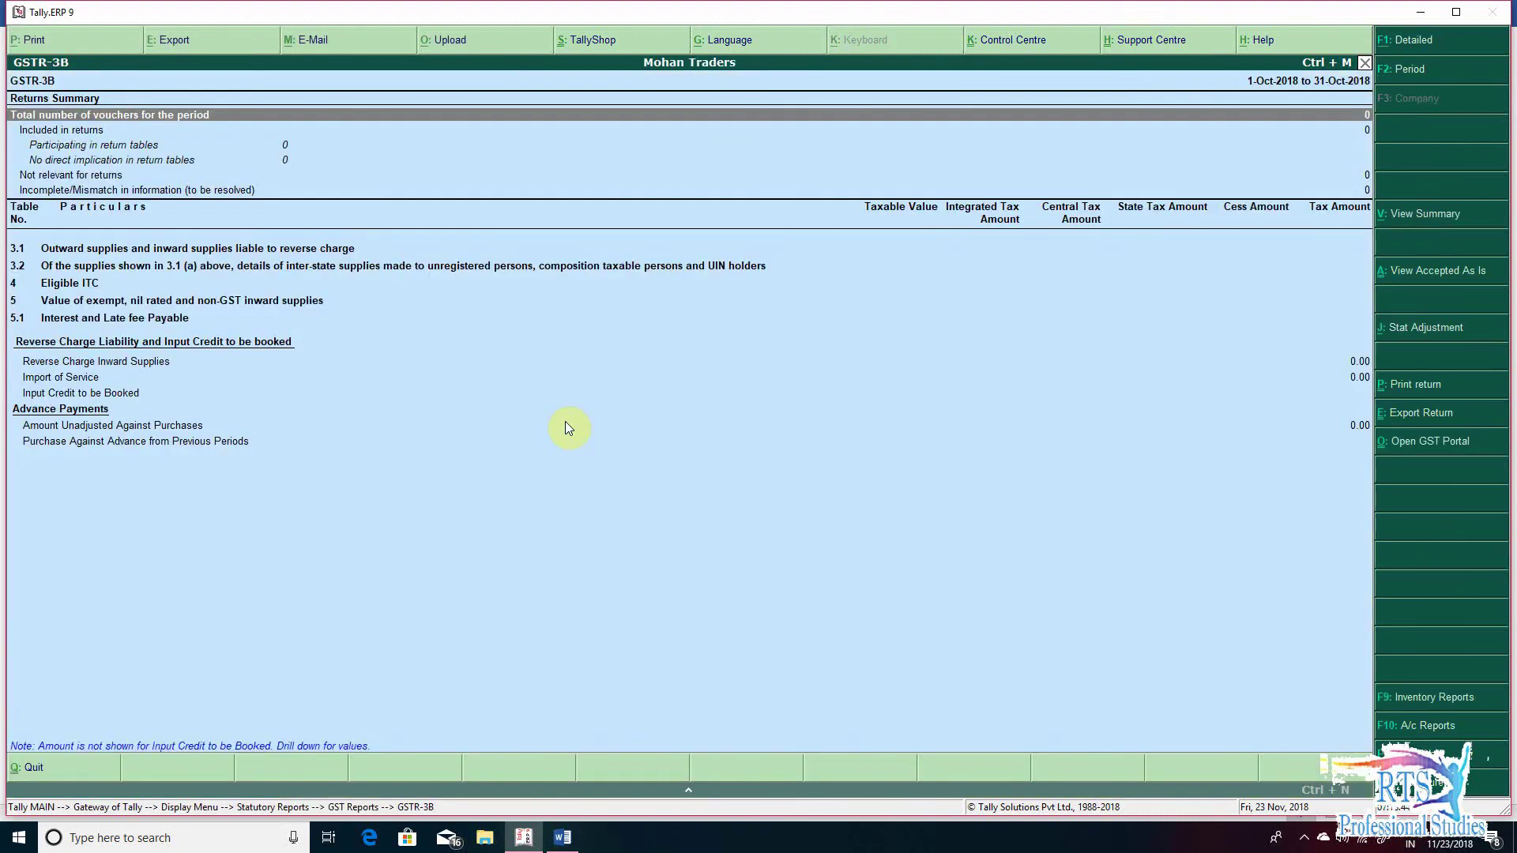
{"action": "key", "text": "alt+v"}
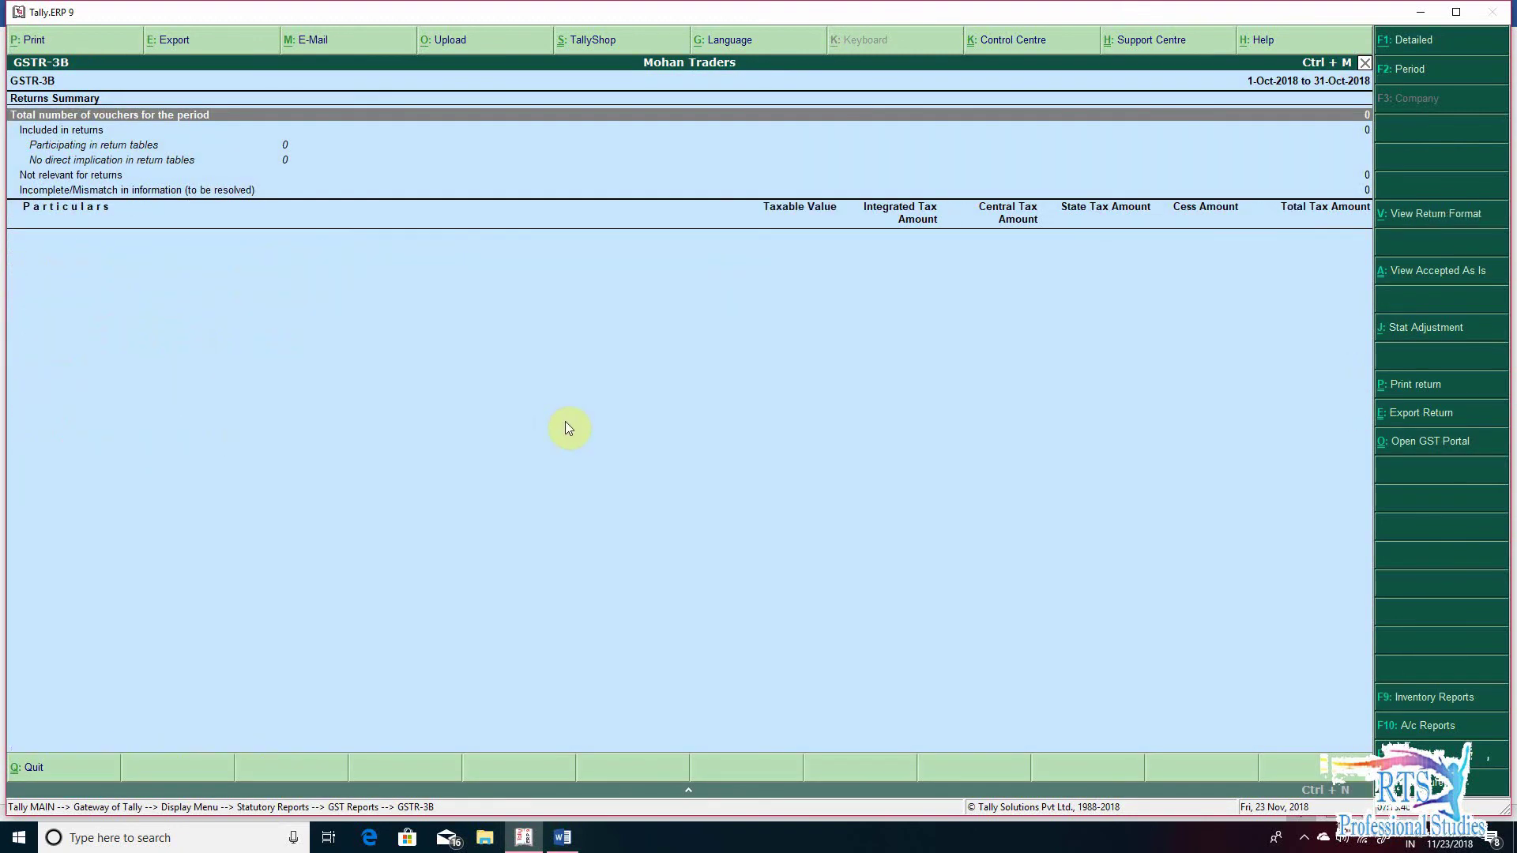
{"action": "key", "text": "F2"}
{"action": "type", "text": "1-"}
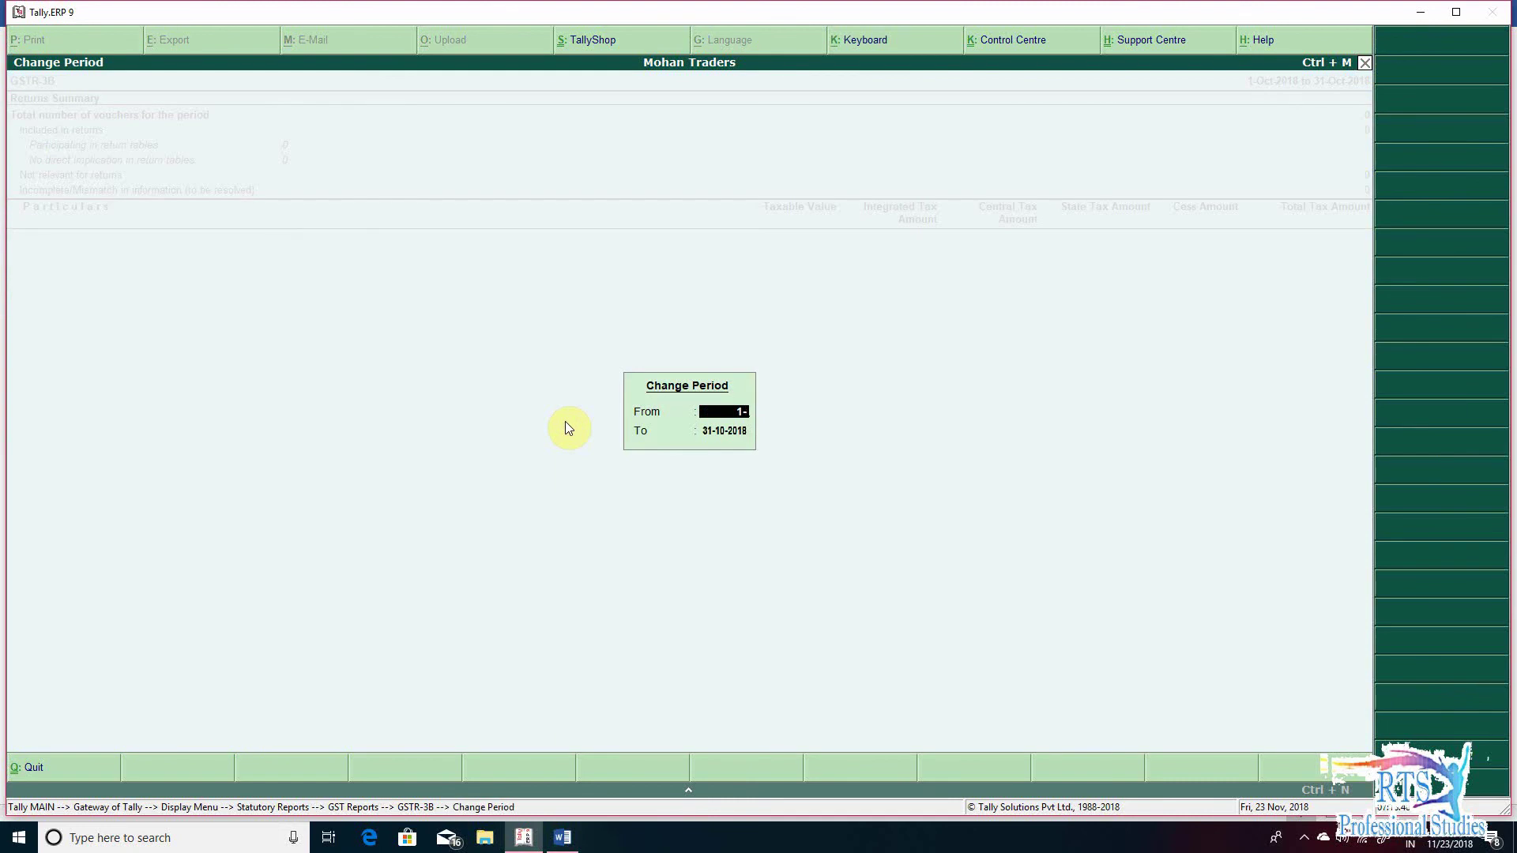
{"action": "type", "text": "11"}
{"action": "key", "text": "Return"}
{"action": "type", "text": "1-11"}
{"action": "key", "text": "Return"}
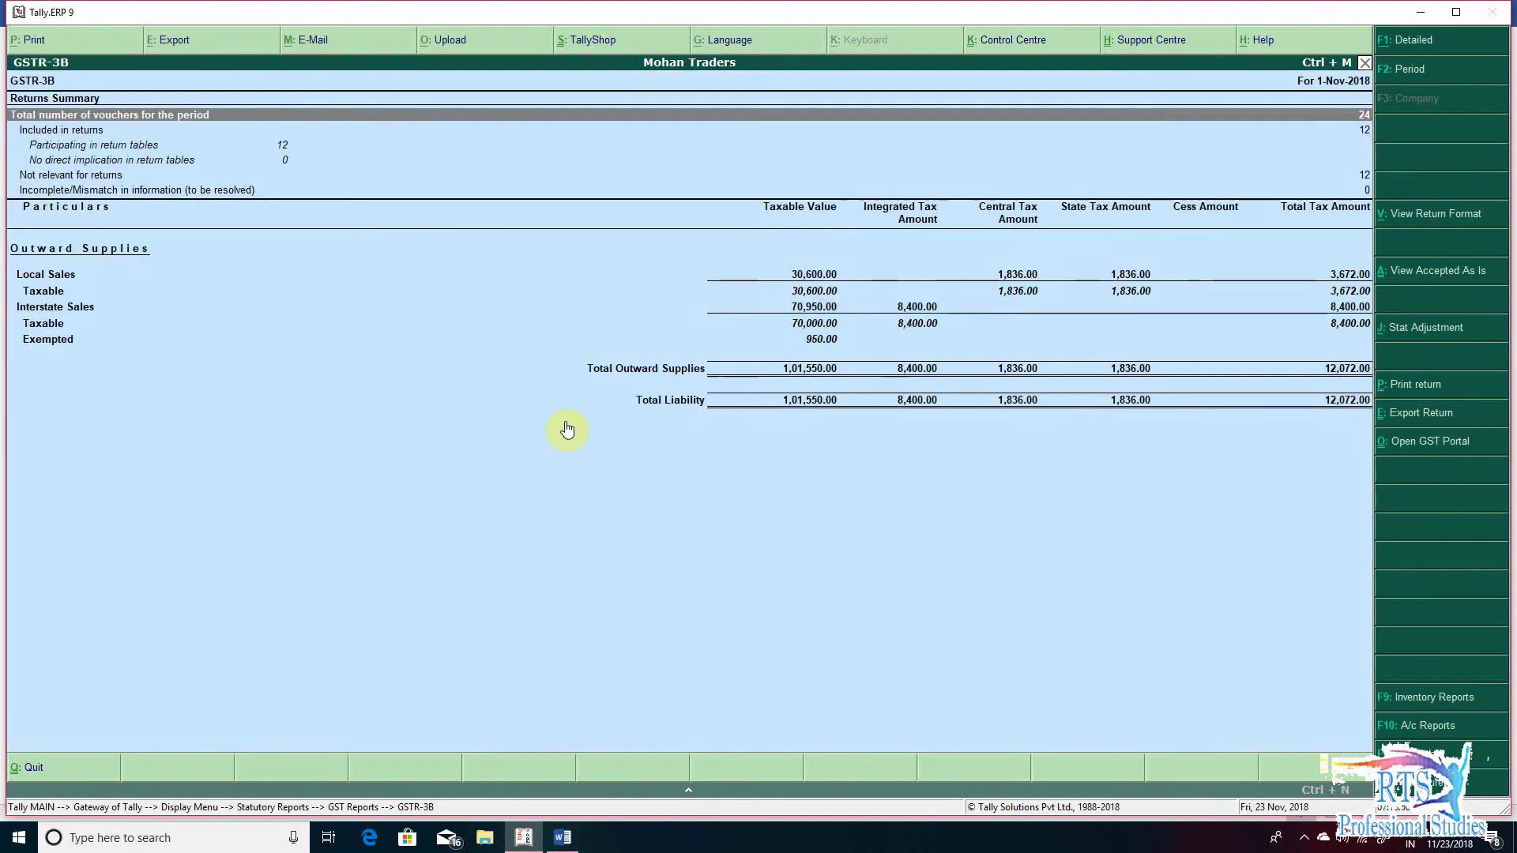
{"action": "key", "text": "Down"}
{"action": "key", "text": "Down"}
{"action": "key", "text": "Down"}
{"action": "key", "text": "Down"}
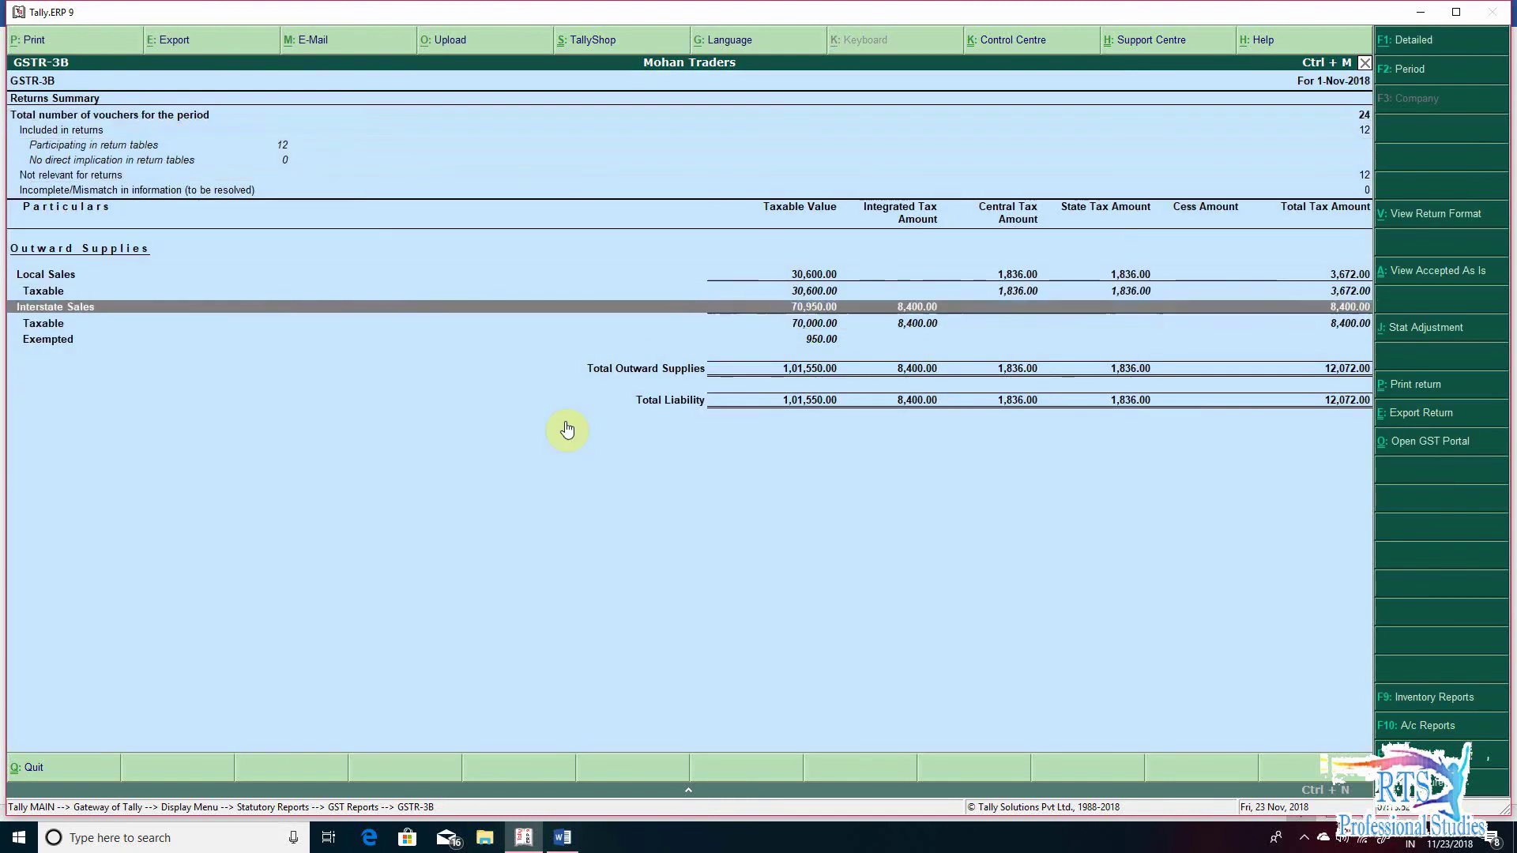
{"action": "key", "text": "Up"}
{"action": "key", "text": "Up"}
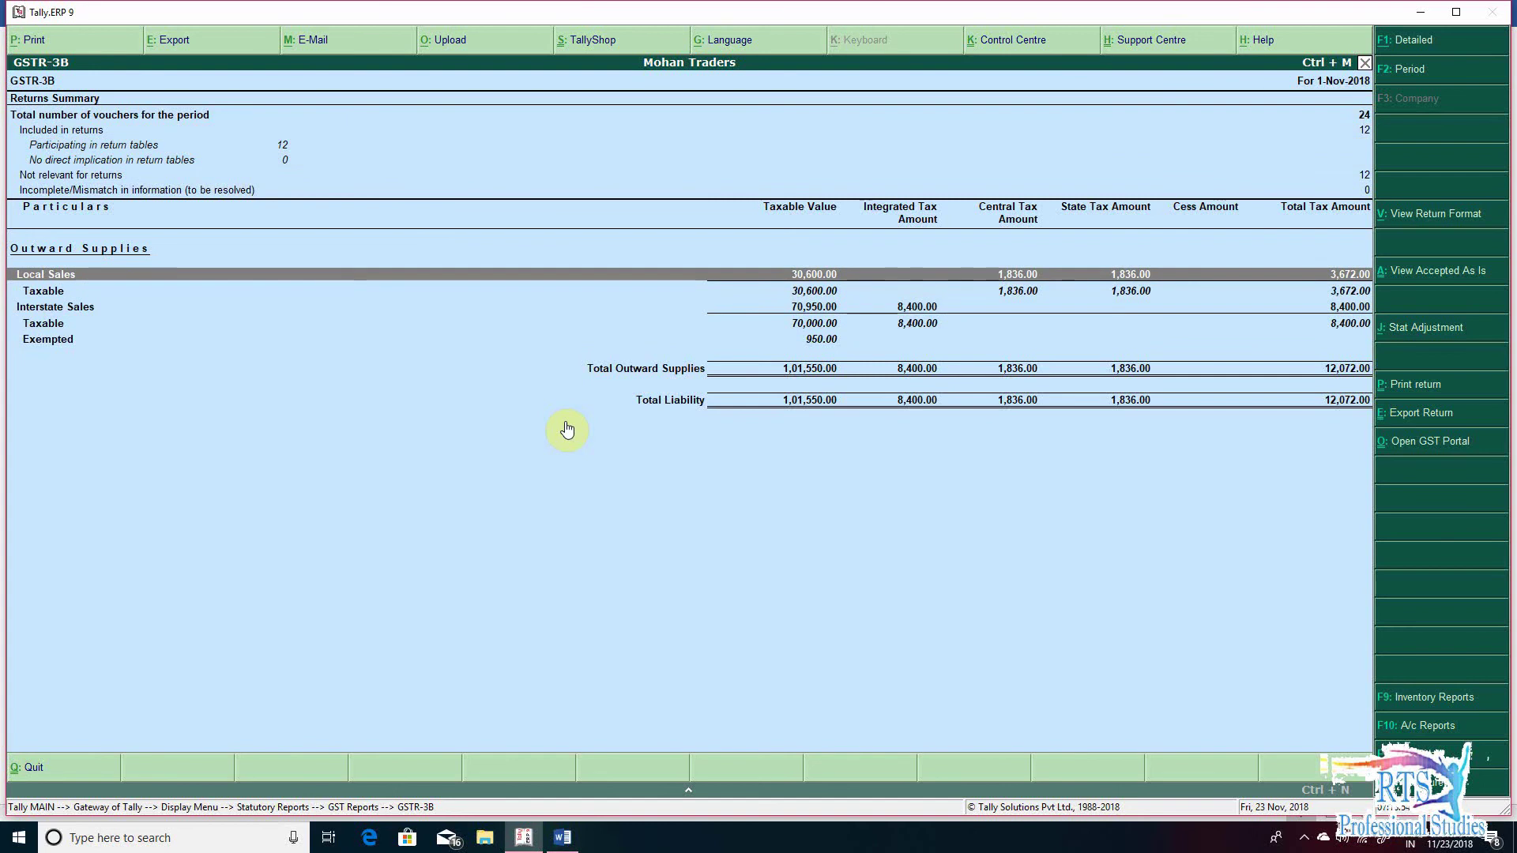
{"action": "key", "text": "Down"}
{"action": "key", "text": "Return"}
{"action": "key", "text": "Down"}
{"action": "key", "text": "Return"}
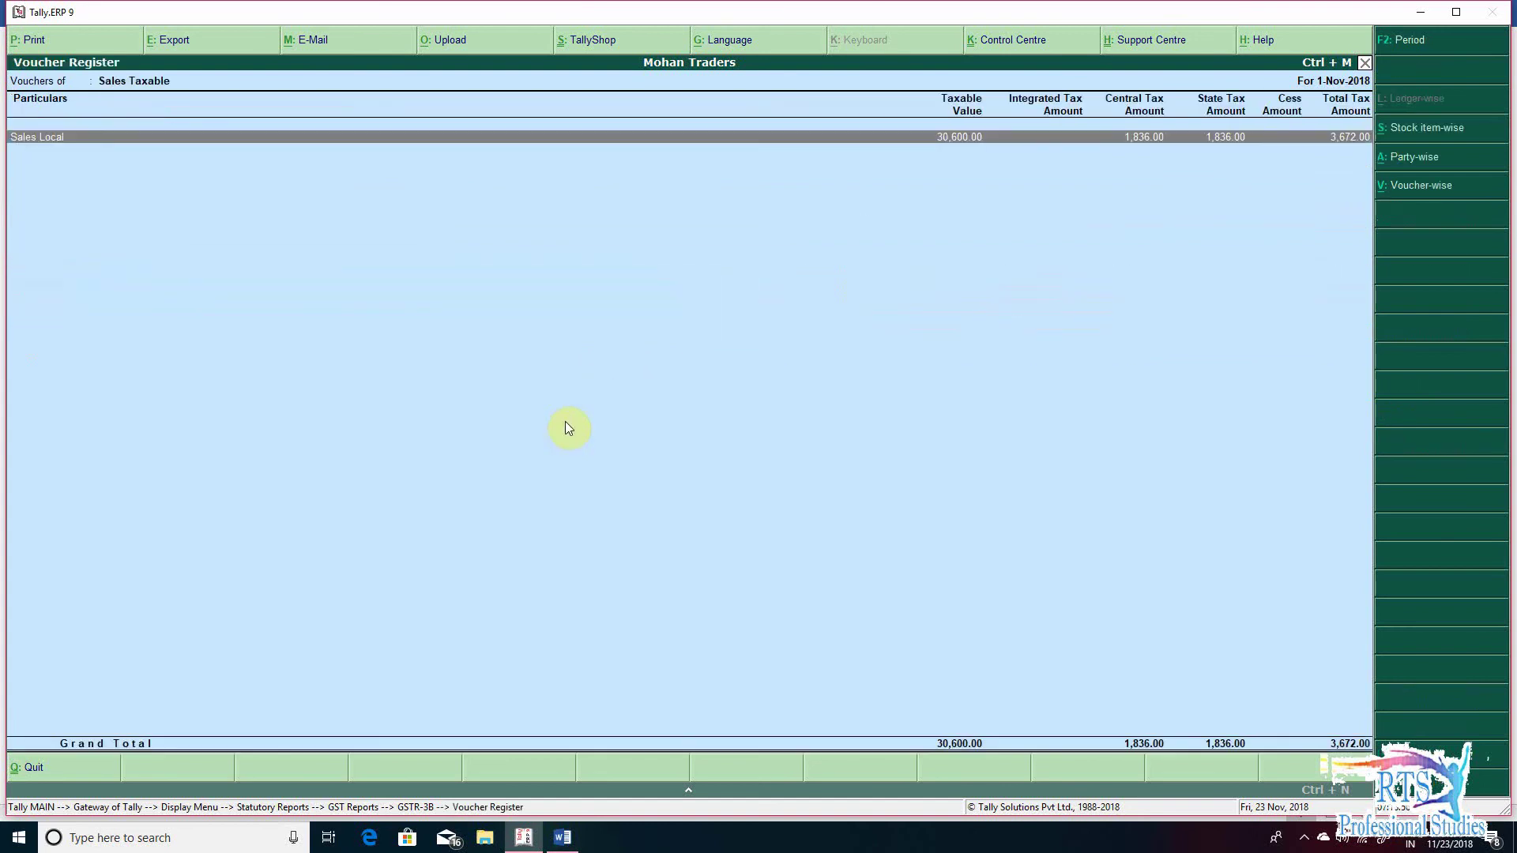
{"action": "key", "text": "Return"}
{"action": "key", "text": "Down"}
{"action": "key", "text": "Down"}
{"action": "key", "text": "Down"}
{"action": "key", "text": "Down"}
{"action": "key", "text": "Down"}
{"action": "key", "text": "Down"}
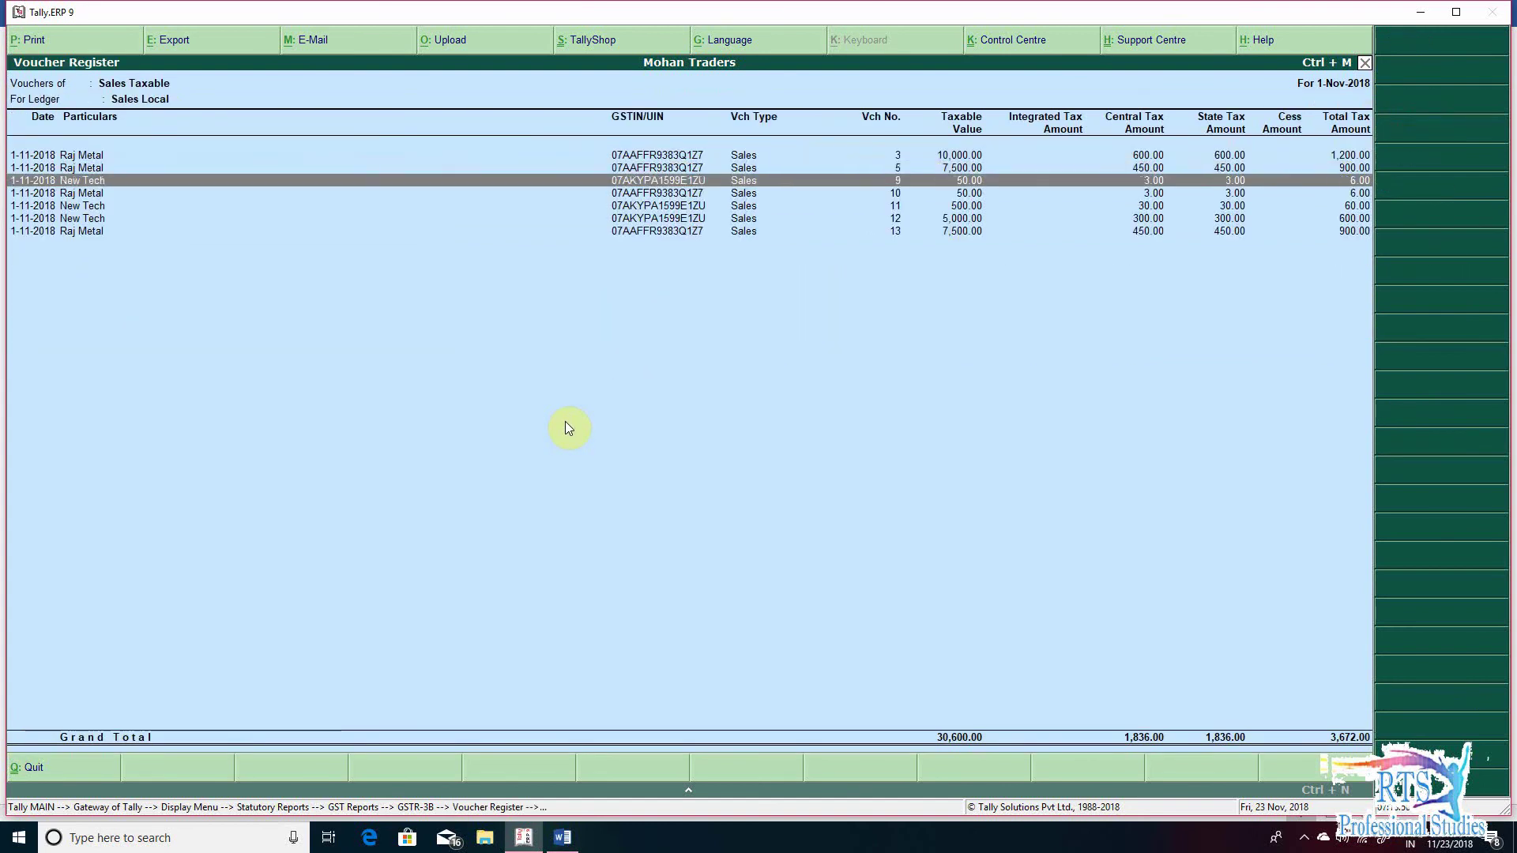
{"action": "key", "text": "Up"}
{"action": "key", "text": "Up"}
{"action": "key", "text": "Up"}
{"action": "key", "text": "Up"}
{"action": "key", "text": "Up"}
{"action": "key", "text": "Up"}
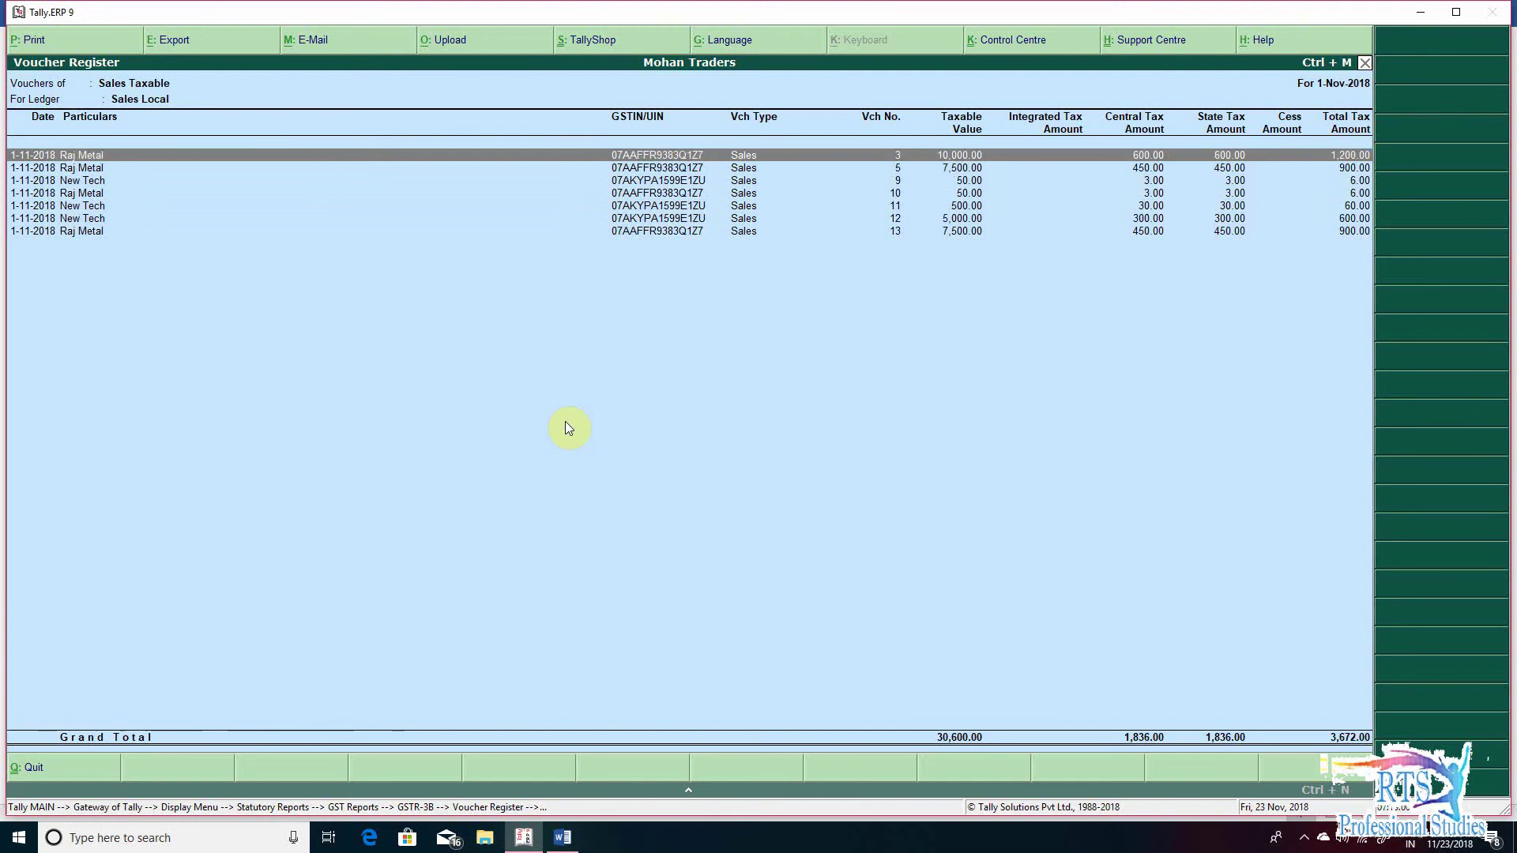
{"action": "key", "text": "Escape"}
{"action": "key", "text": "Escape"}
{"action": "key", "text": "Down"}
{"action": "key", "text": "Down"}
{"action": "key", "text": "Down"}
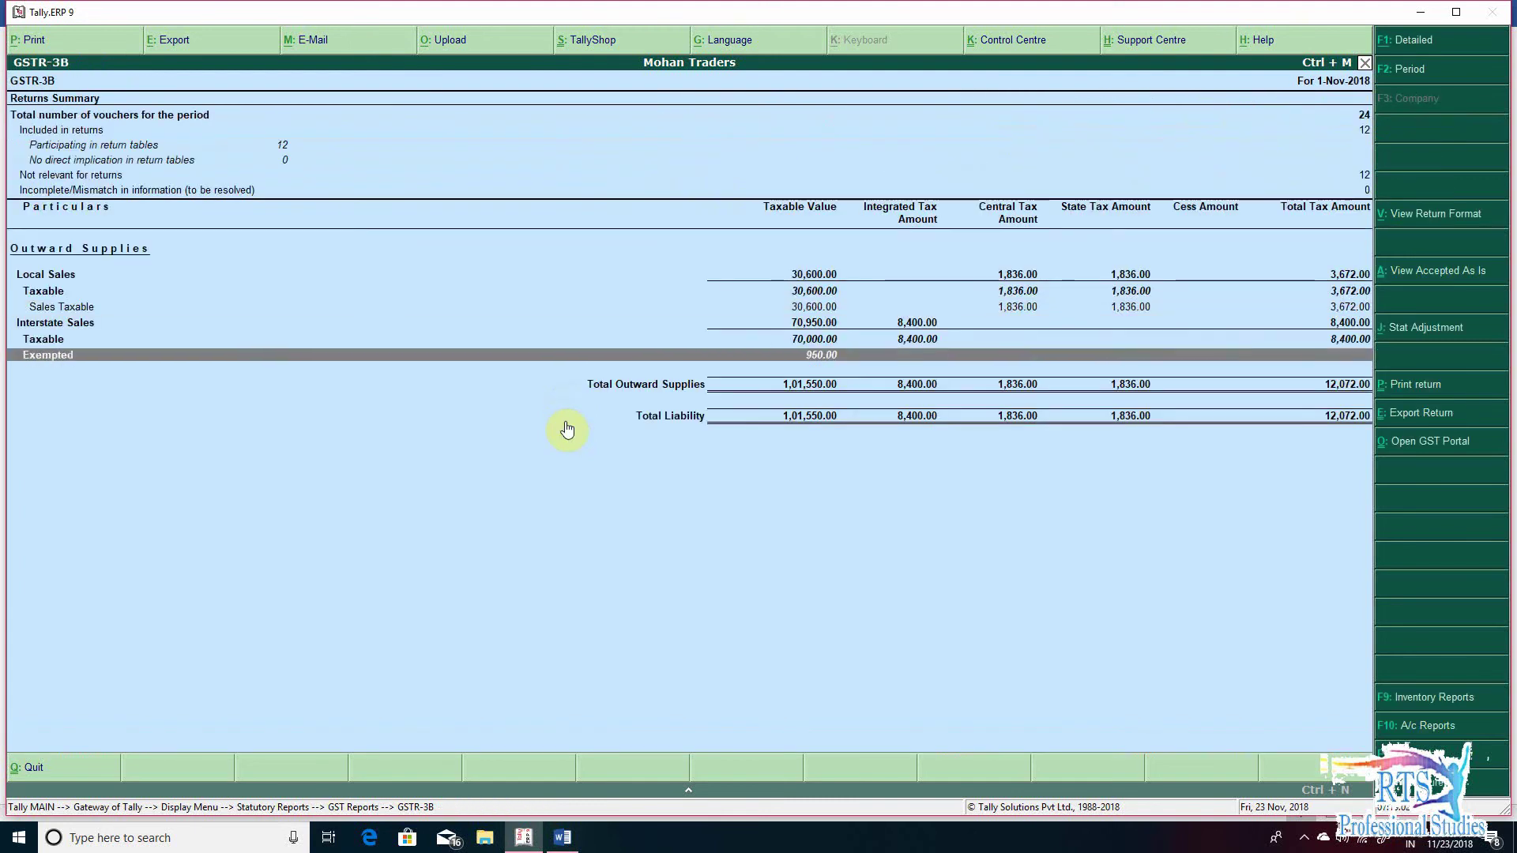
{"action": "key", "text": "Up"}
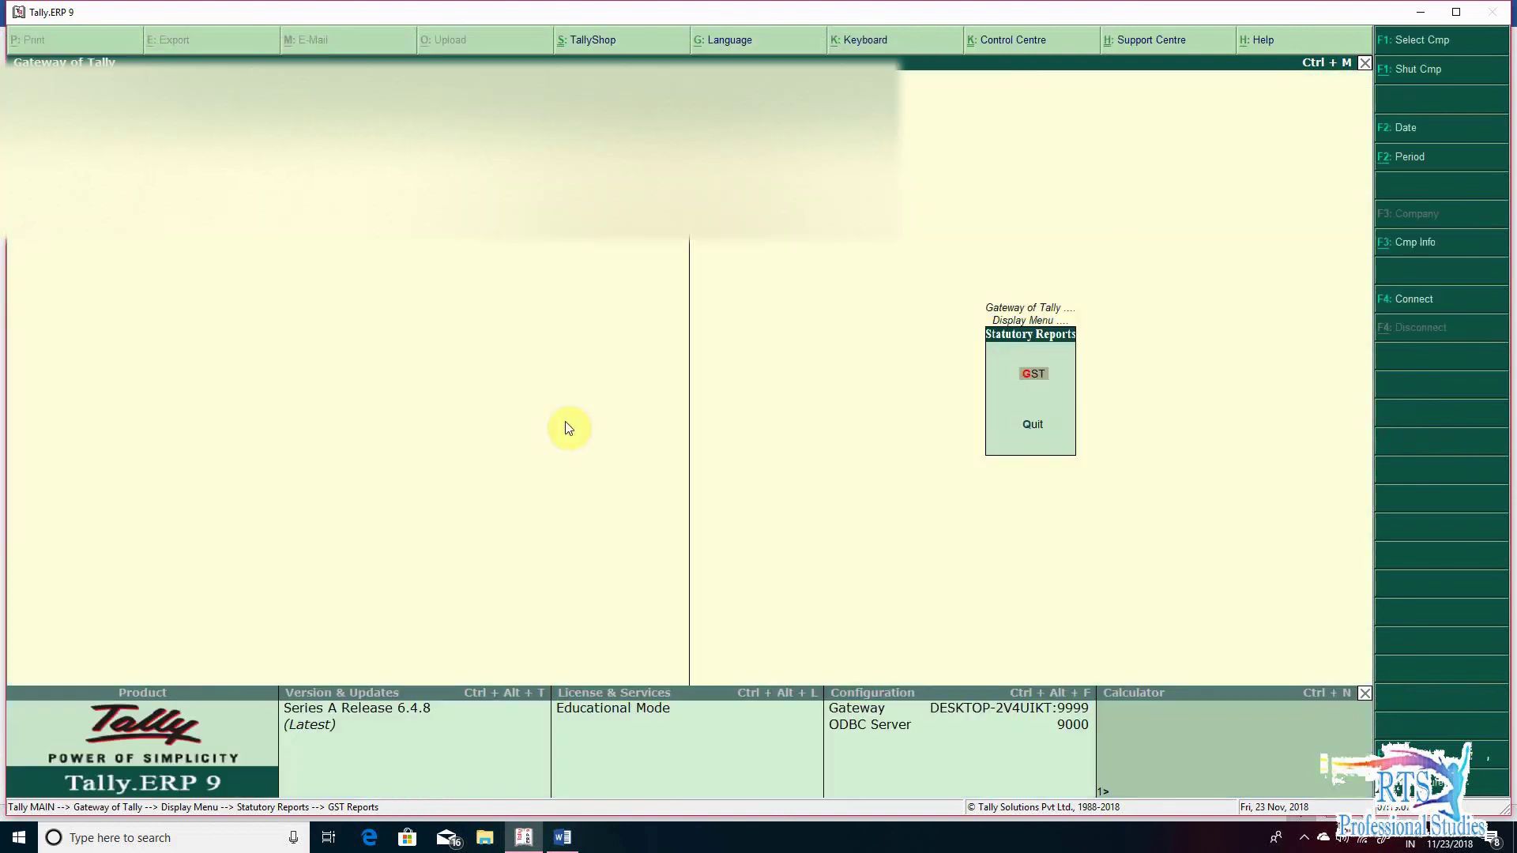
{"action": "key", "text": "Escape"}
{"action": "key", "text": "Escape"}
{"action": "key", "text": "Escape"}
{"action": "key", "text": "Escape"}
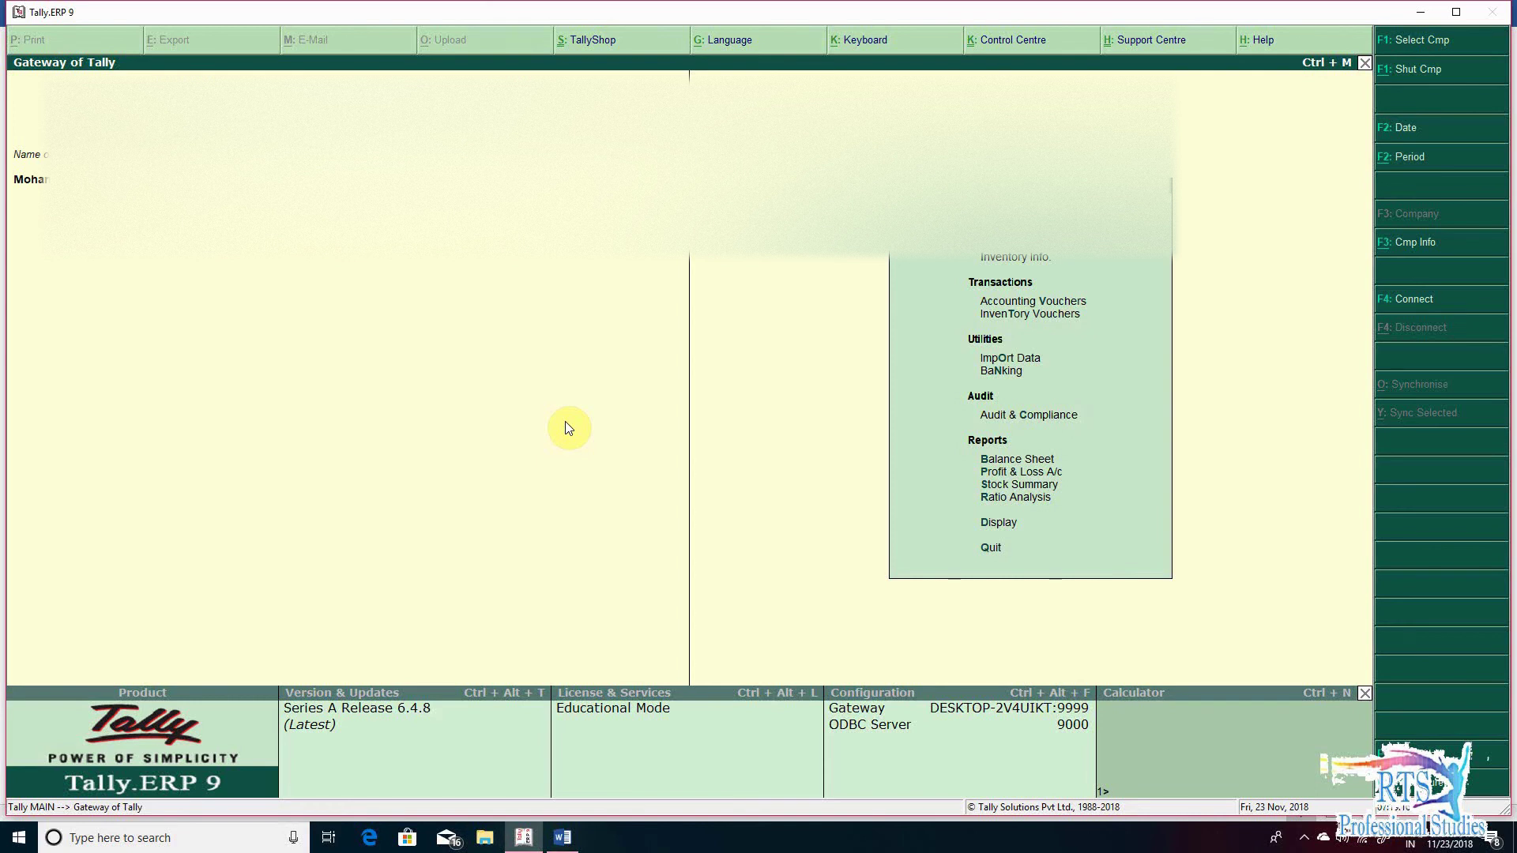
{"action": "key", "text": "alt+Tab"}
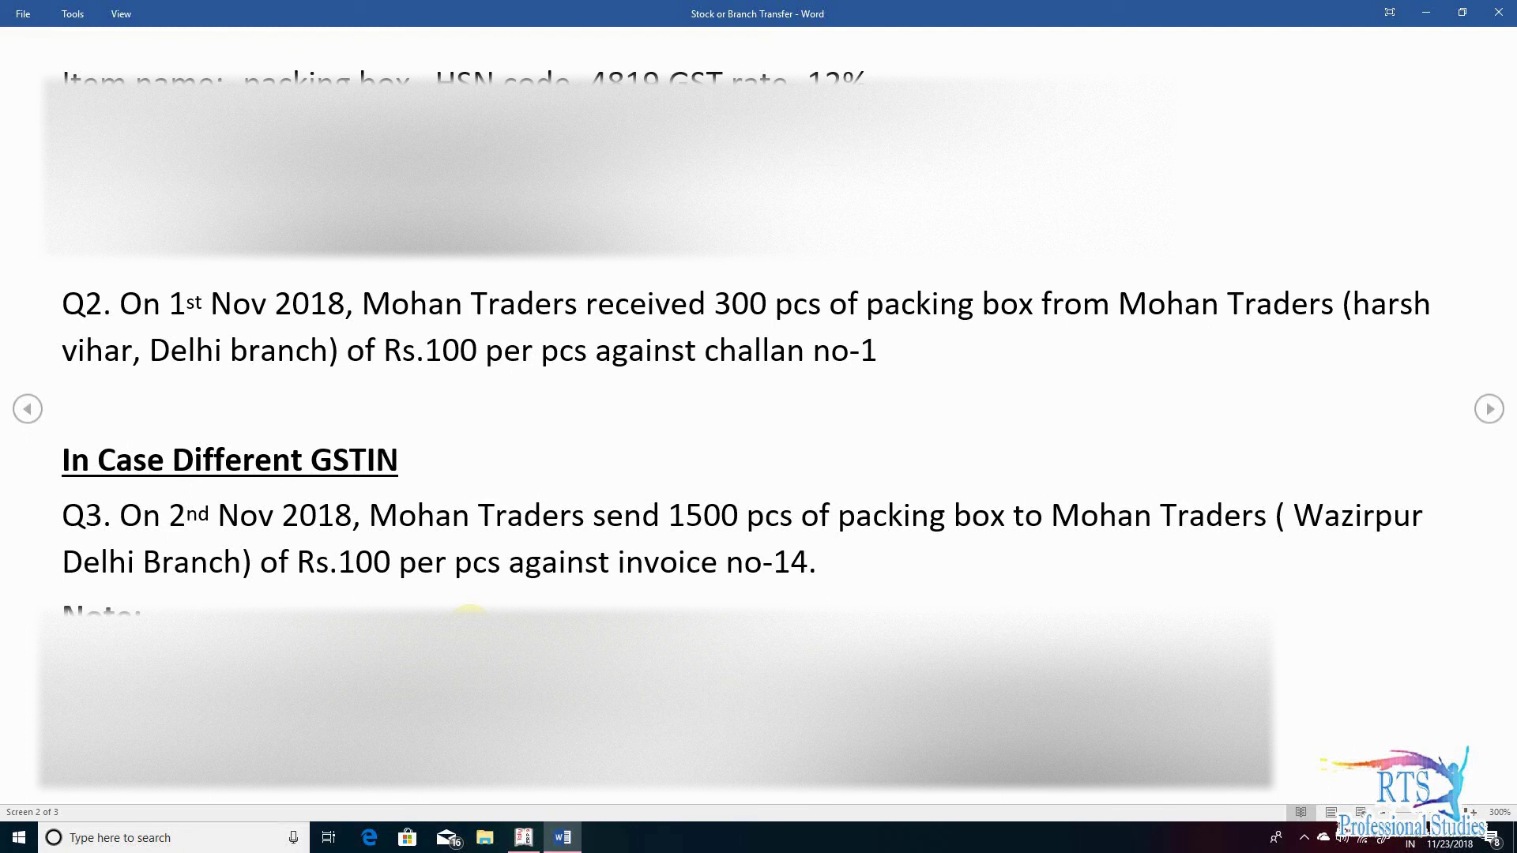
{"action": "key", "text": "alt+Tab"}
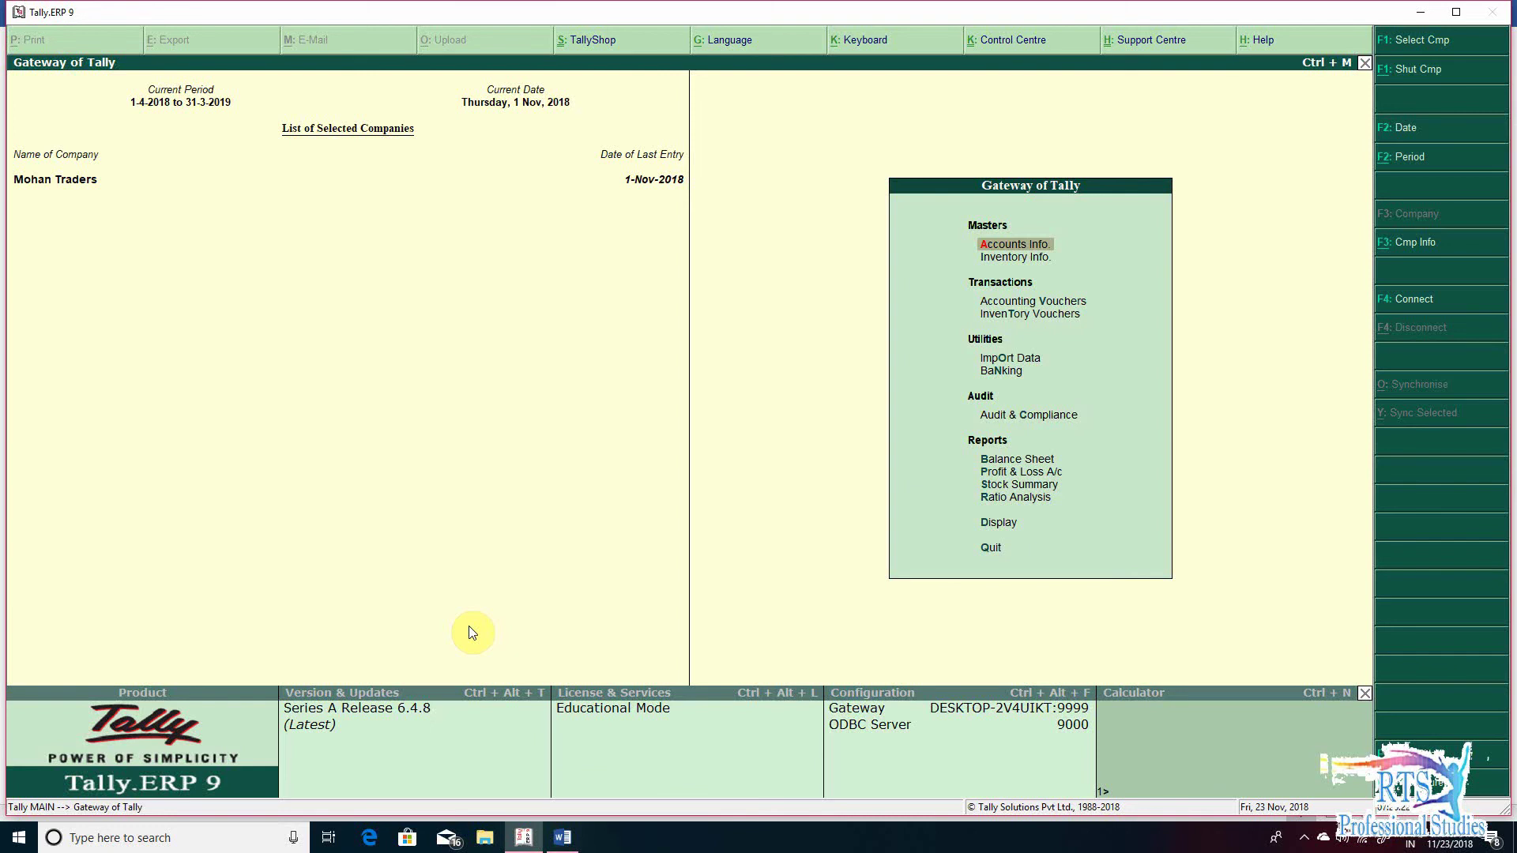
- Create ledger 'Mohan traders (Wazirpur Branch Delhi)' under Branch / Divisions
{"action": "key", "text": "a"}
{"action": "key", "text": "l"}
{"action": "key", "text": "c"}
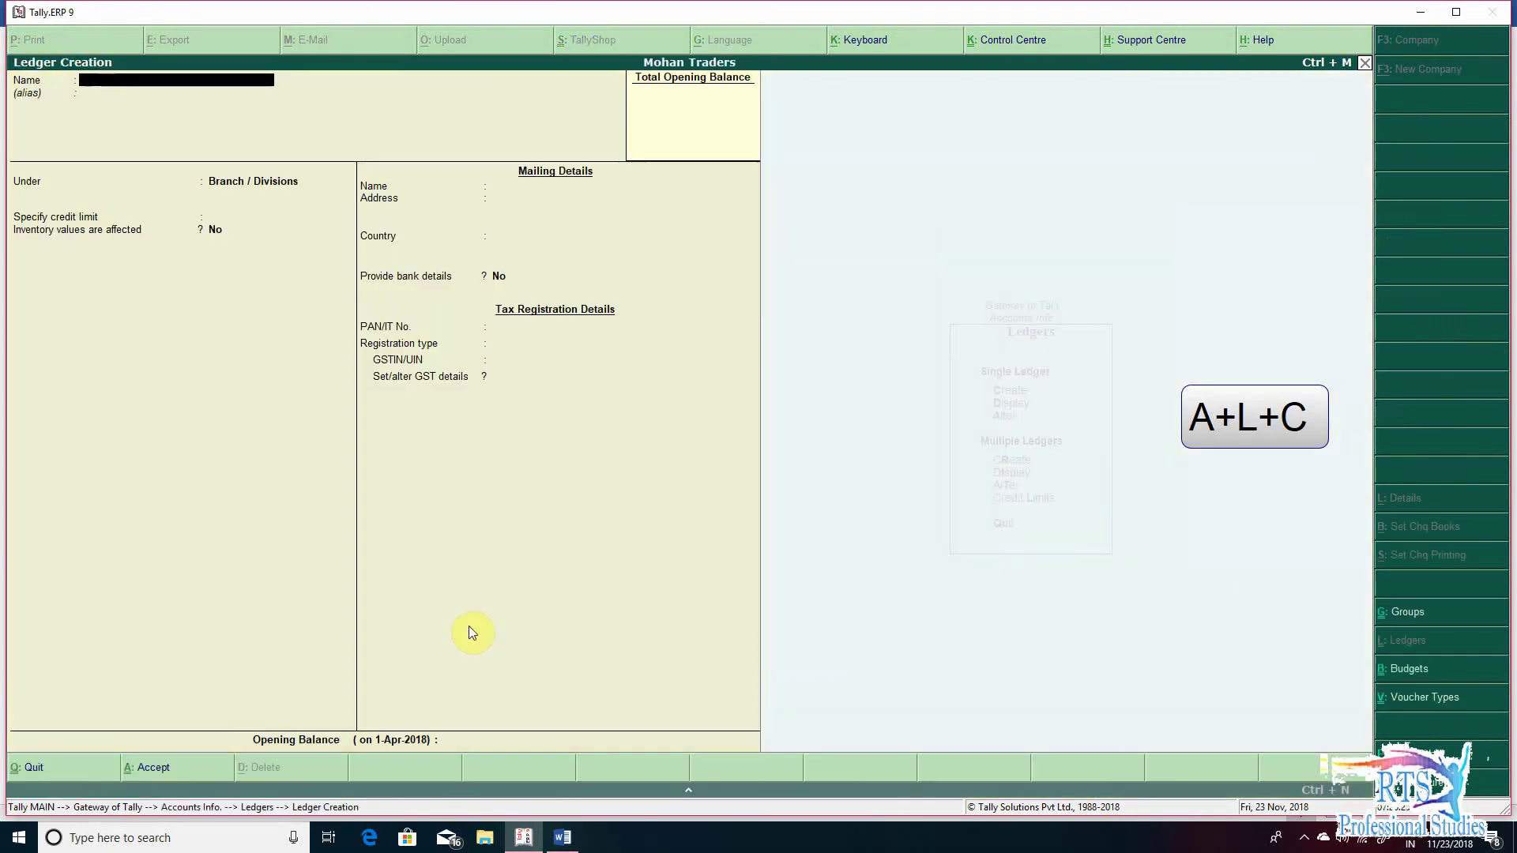
{"action": "type", "text": "M"}
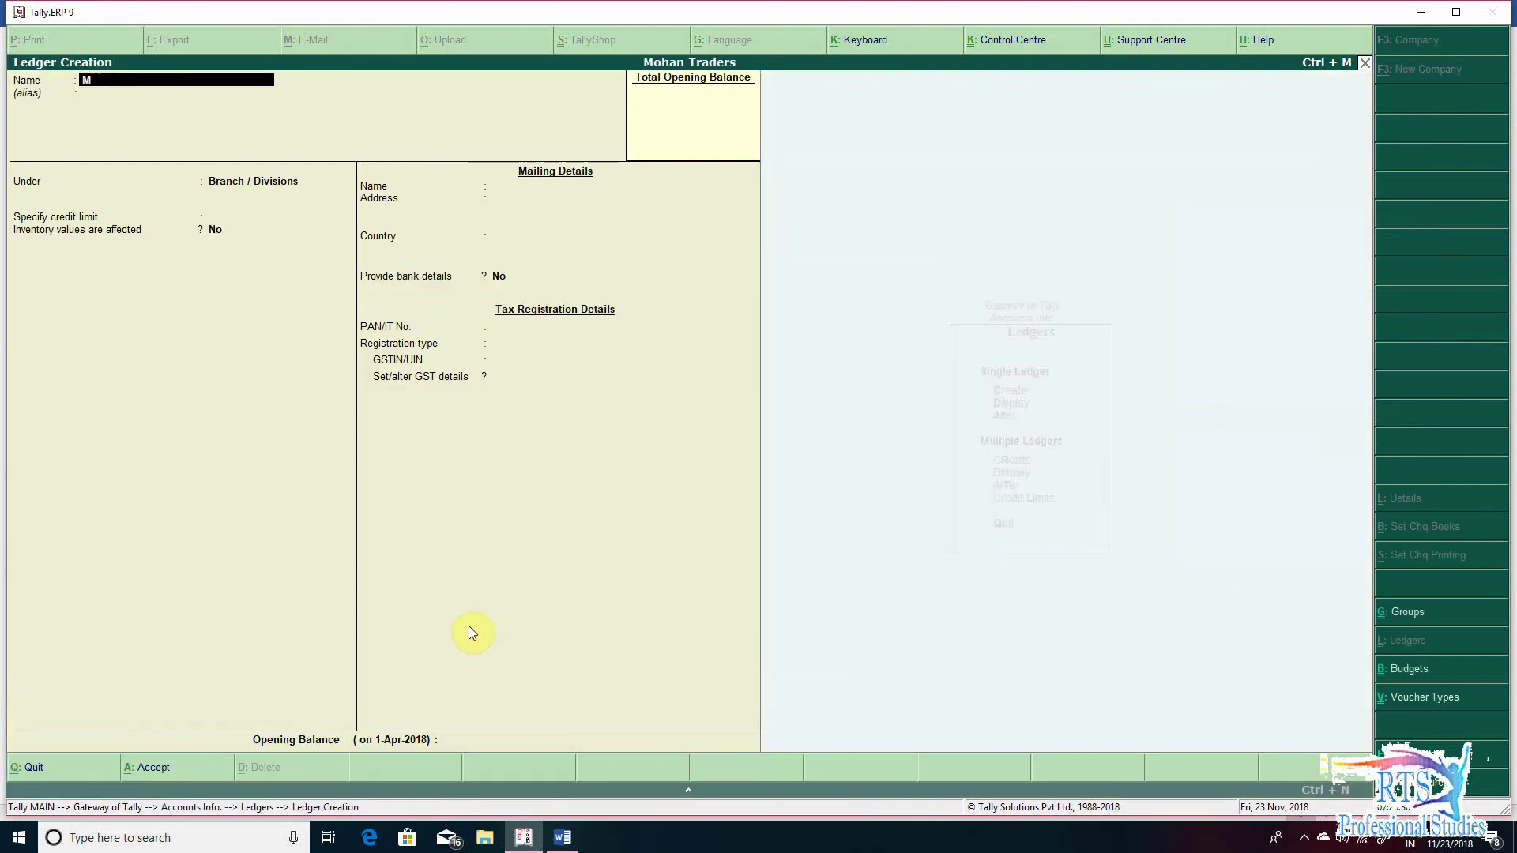
{"action": "type", "text": "ohan traders (Wazirpur Branch Delhi)"}
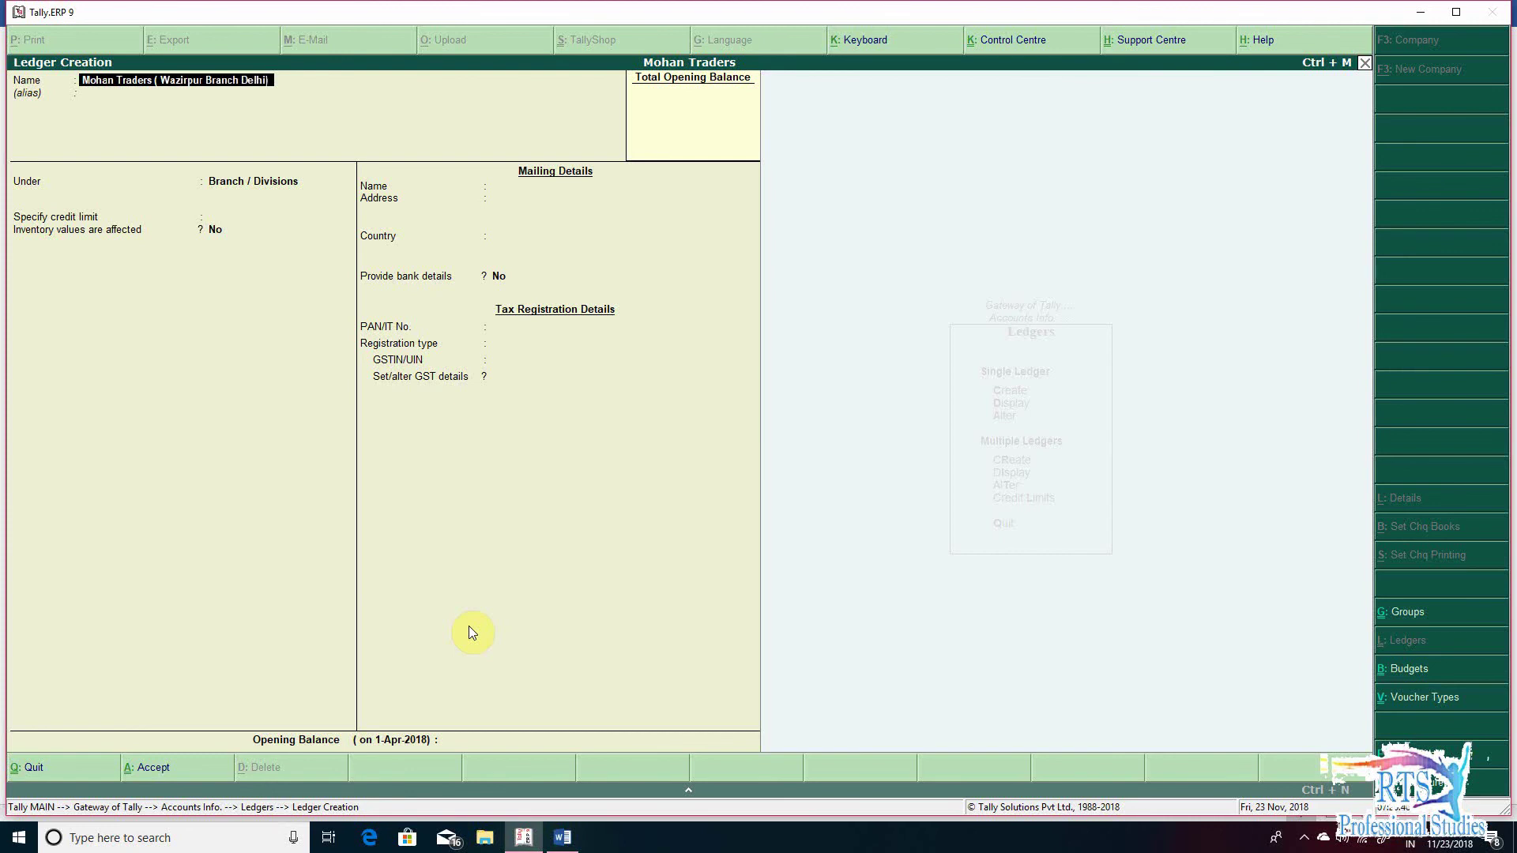
{"action": "key", "text": "Return"}
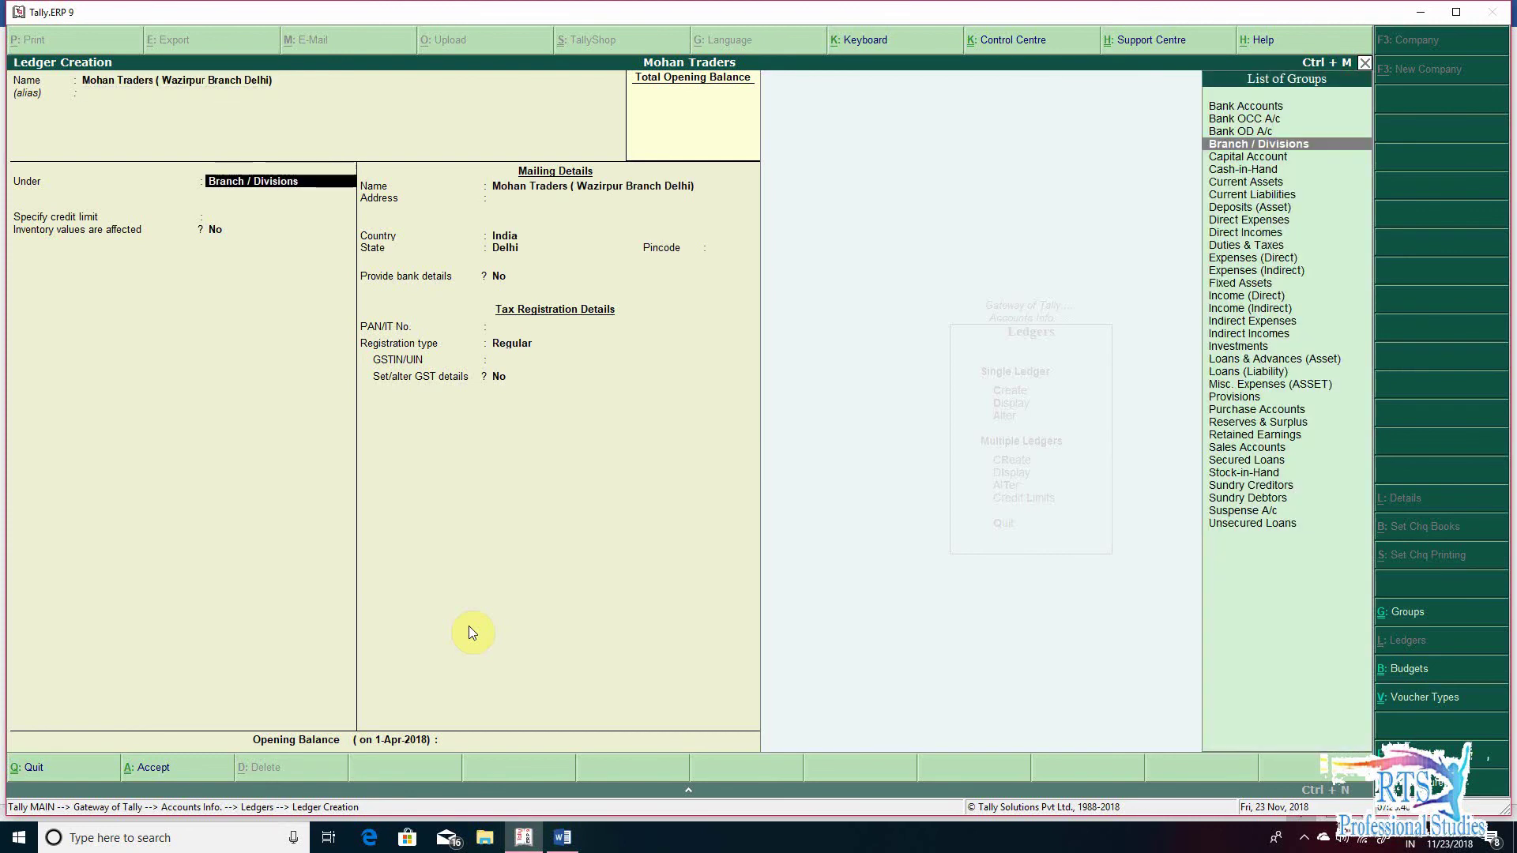
{"action": "key", "text": "Return"}
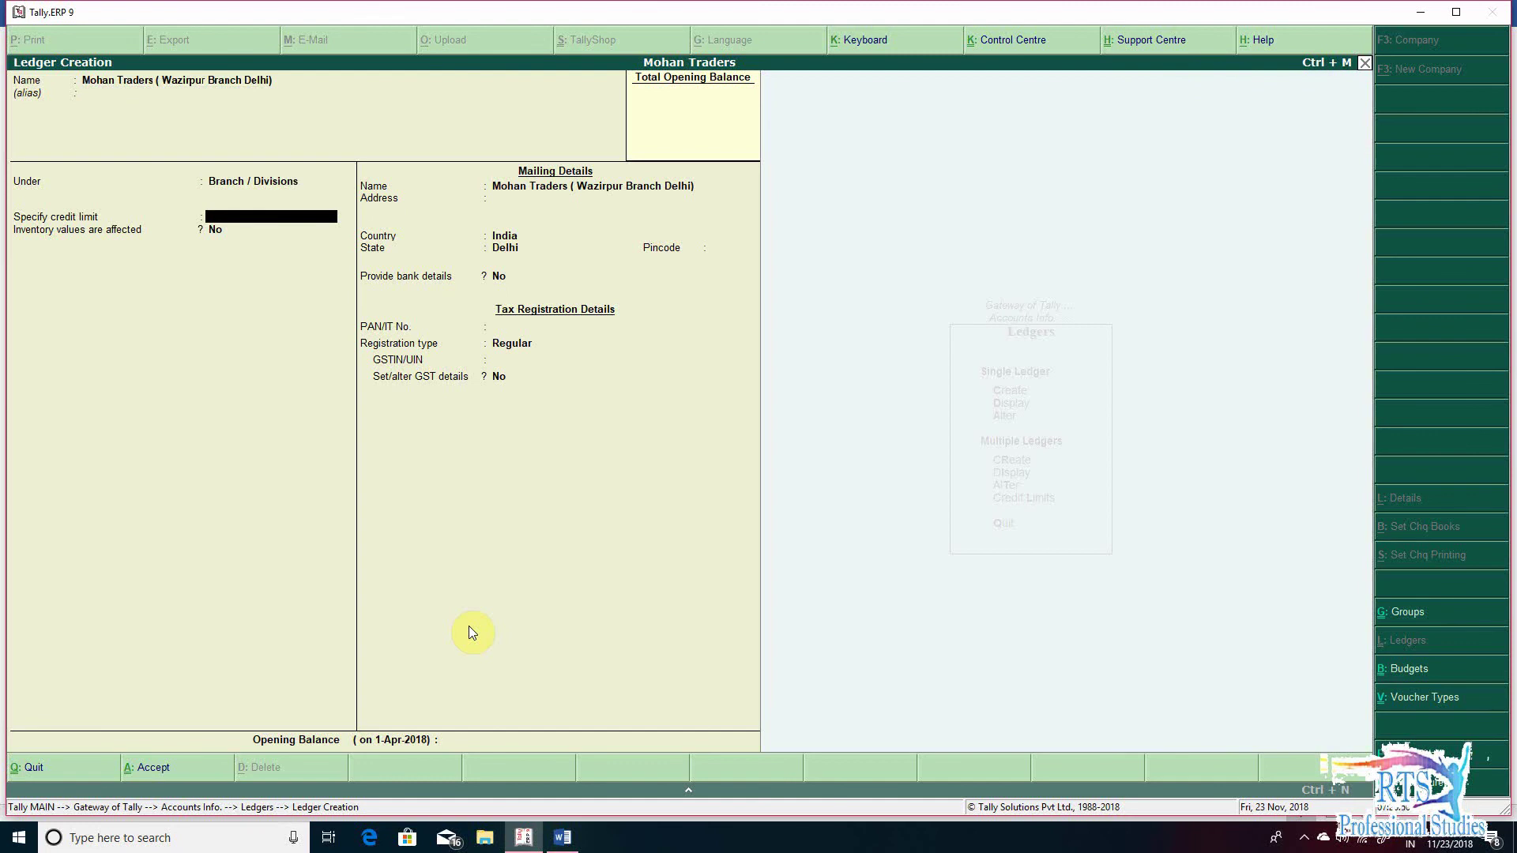
{"action": "key", "text": "Return"}
{"action": "key", "text": "Return"}
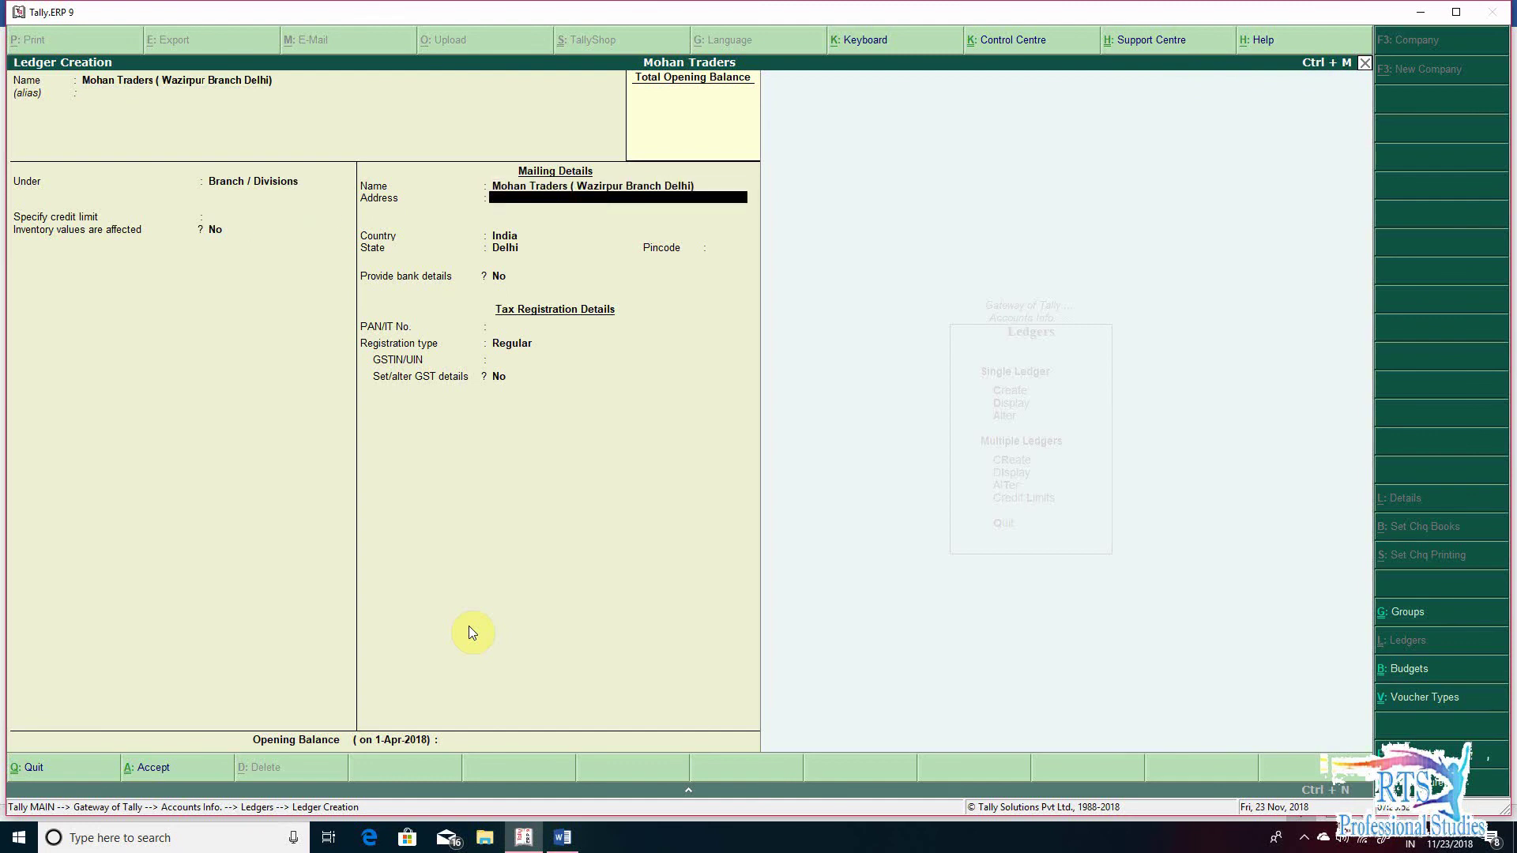
- Set Regular GST registration with the branch's GSTIN, save the ledger, and return to Gateway
{"action": "key", "text": "alt+Tab"}
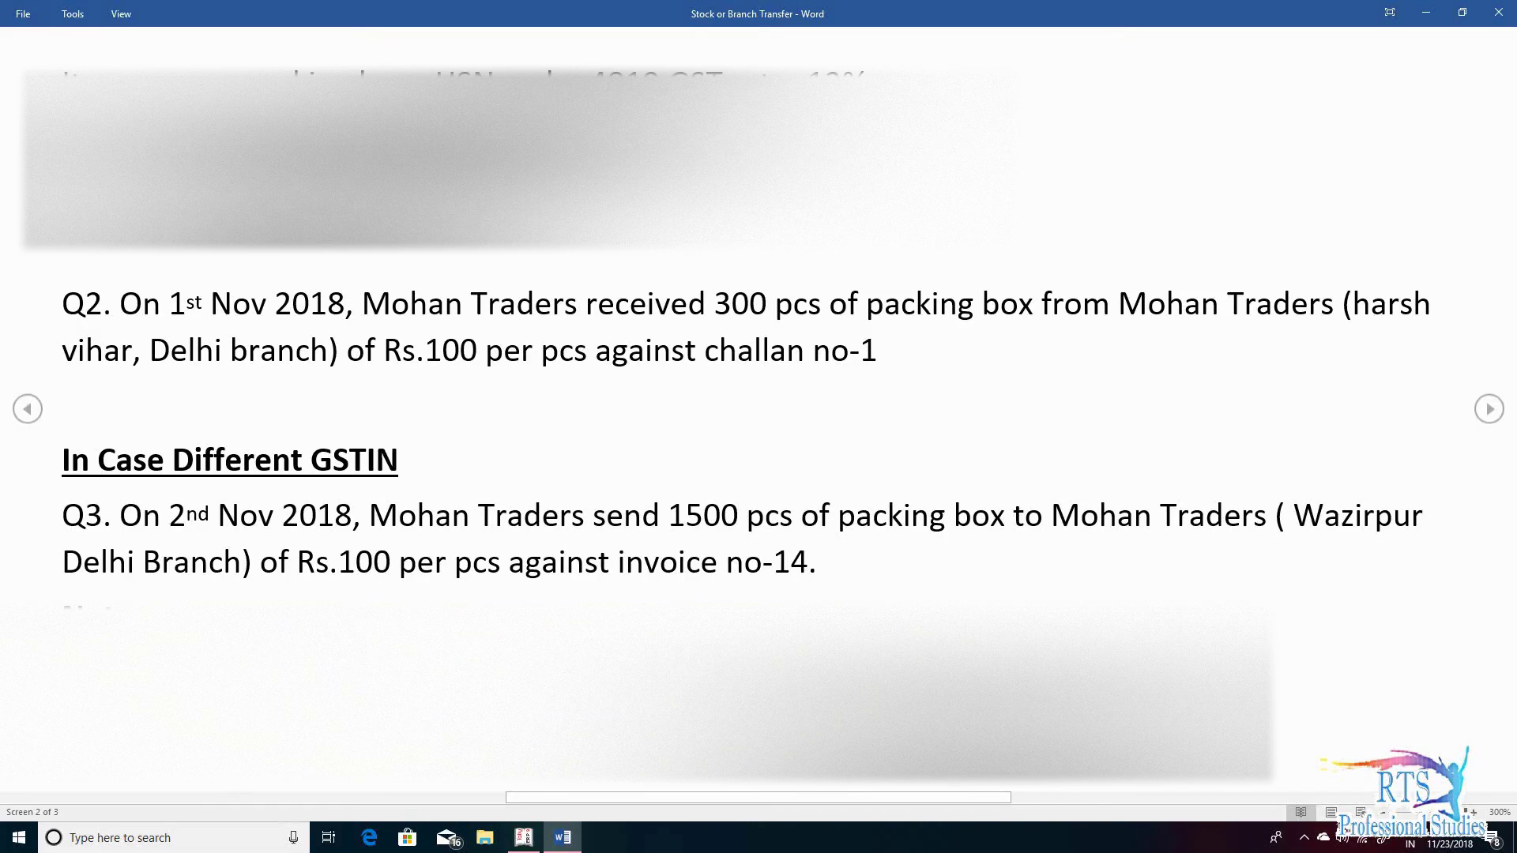
{"action": "key", "text": "alt+Tab"}
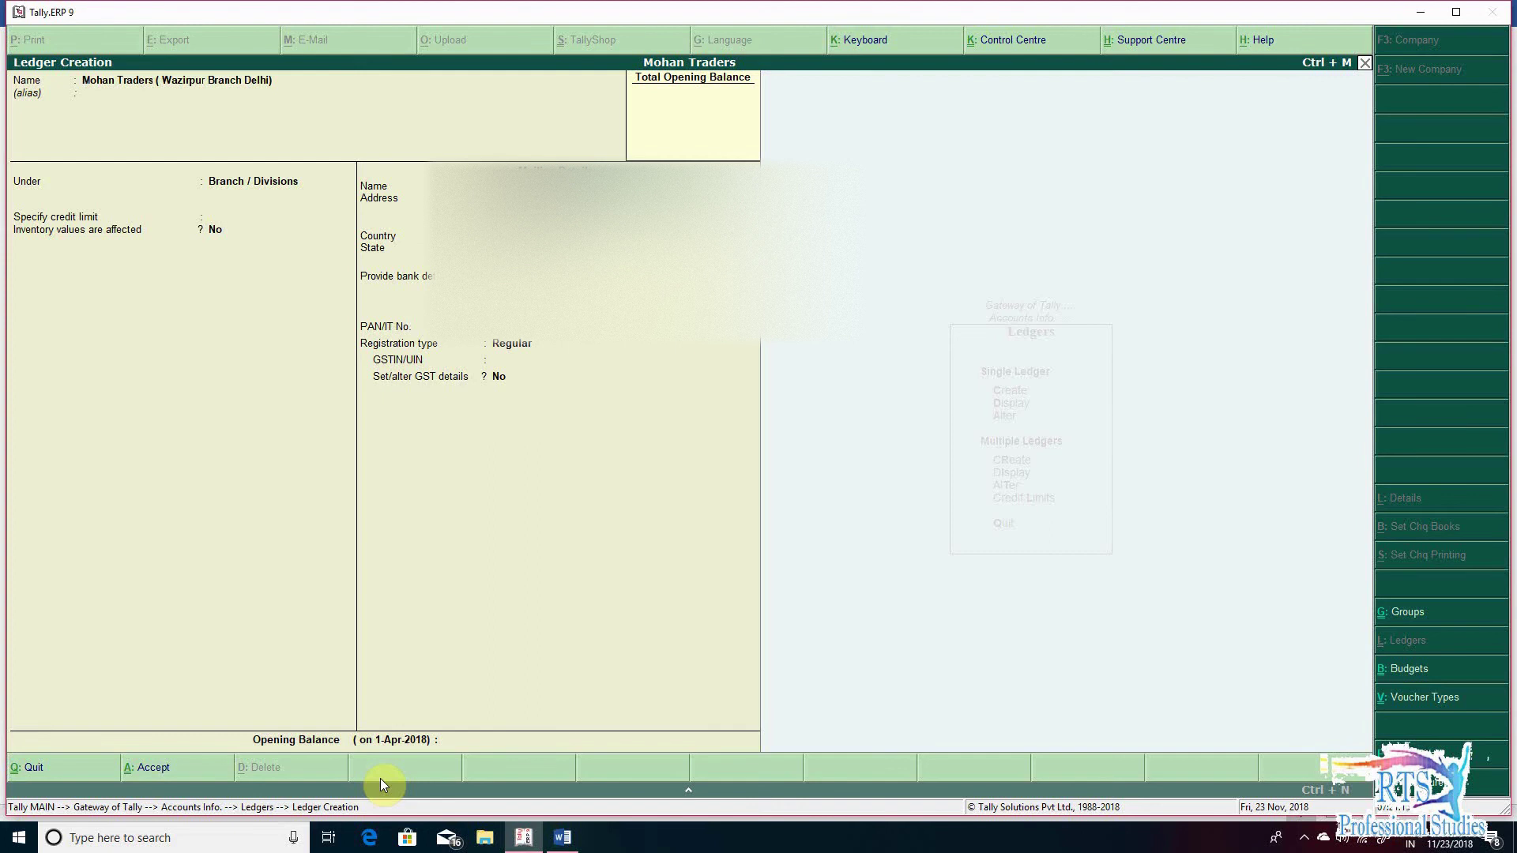
{"action": "key", "text": "alt+Tab"}
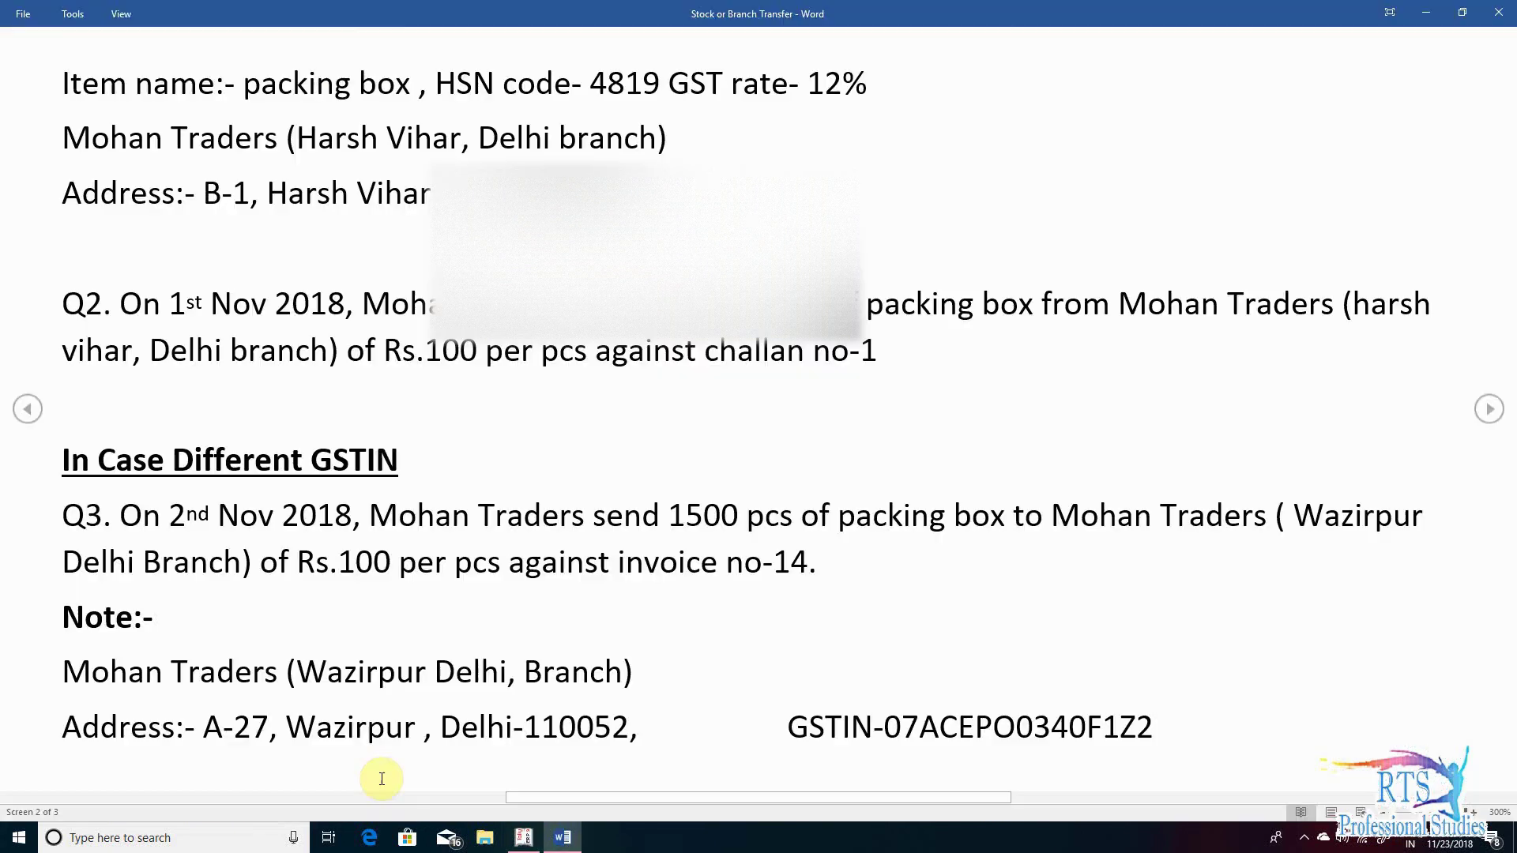
{"action": "key", "text": "alt+Tab"}
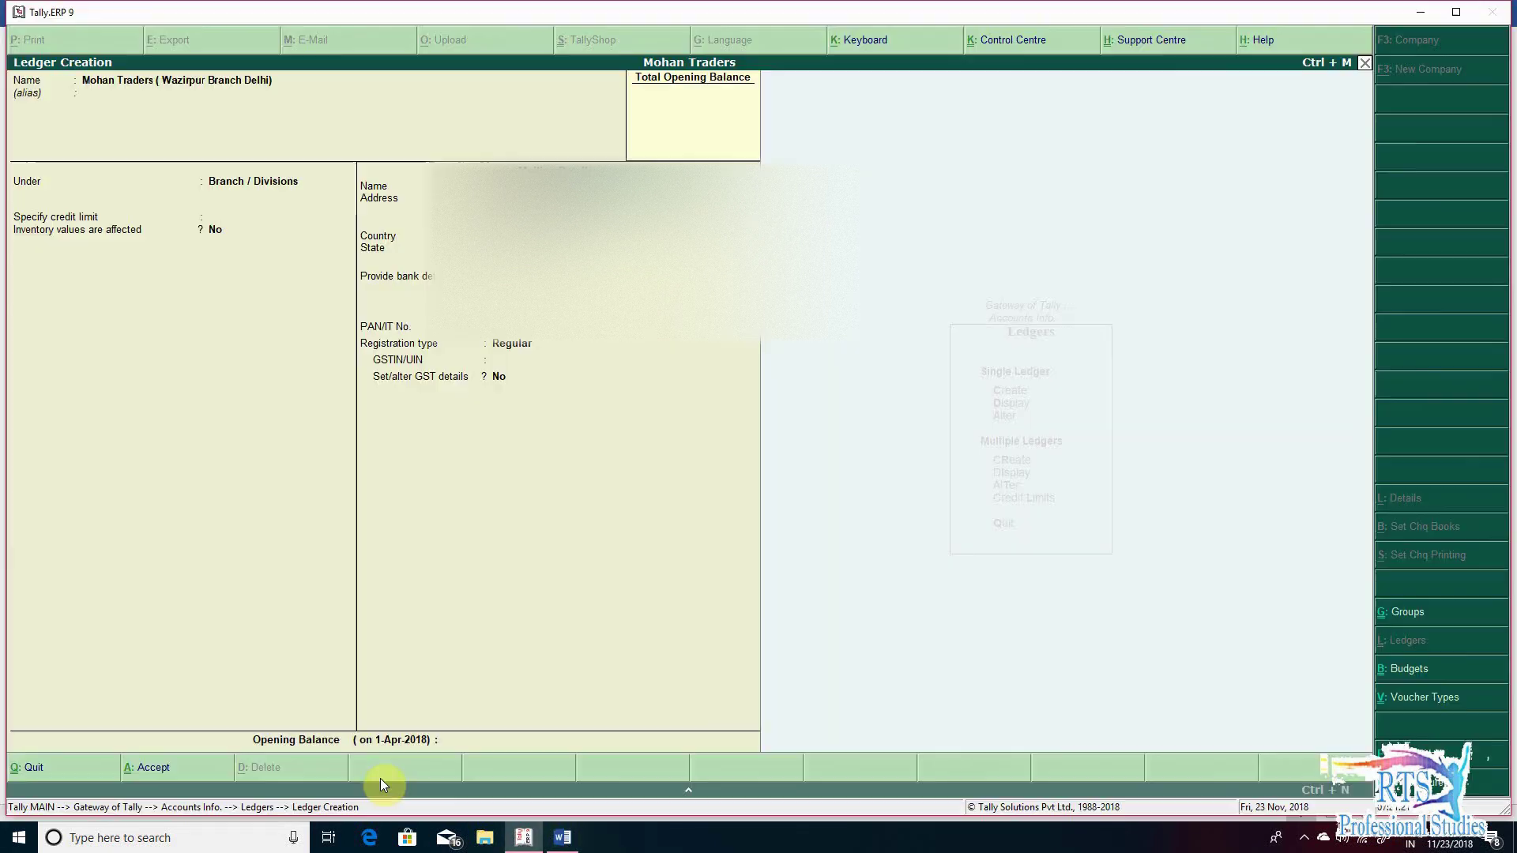
{"action": "key", "text": "Return"}
{"action": "key", "text": "Return"}
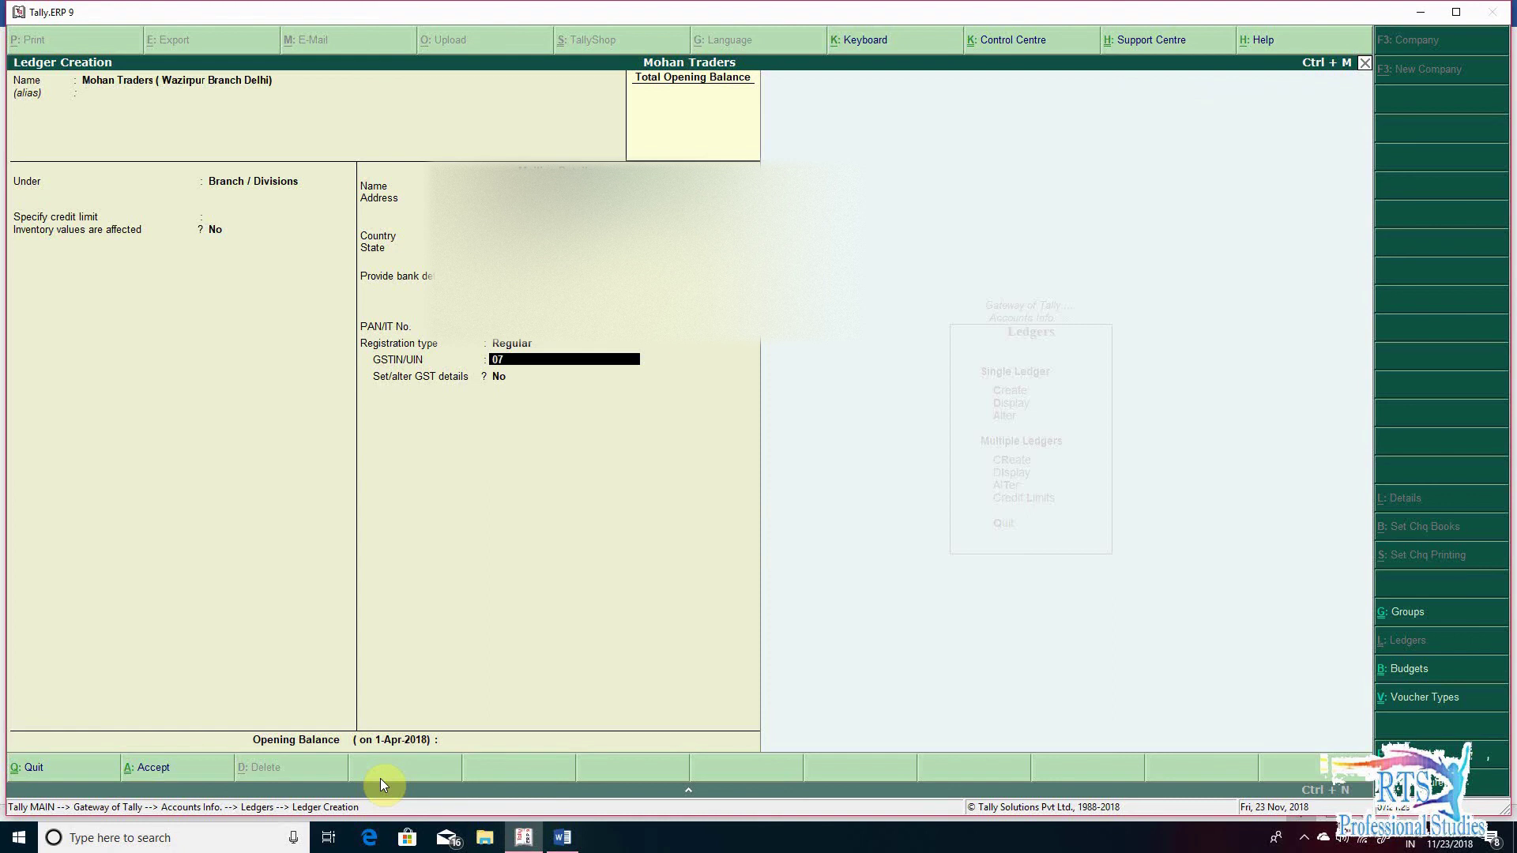
{"action": "key", "text": "Return"}
{"action": "key", "text": "Return"}
{"action": "key", "text": "Return"}
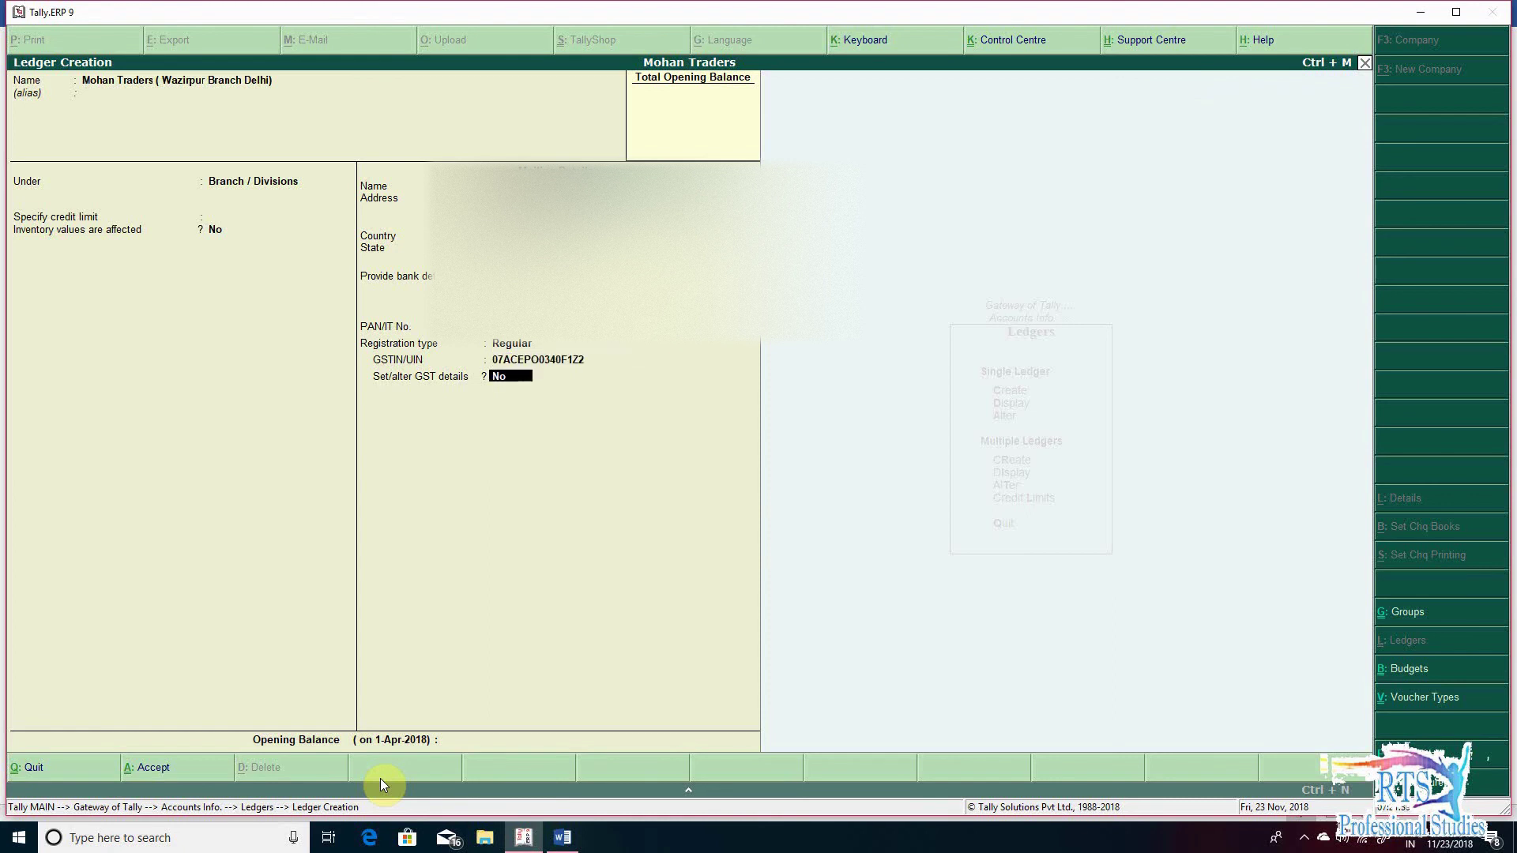
{"action": "key", "text": "Return"}
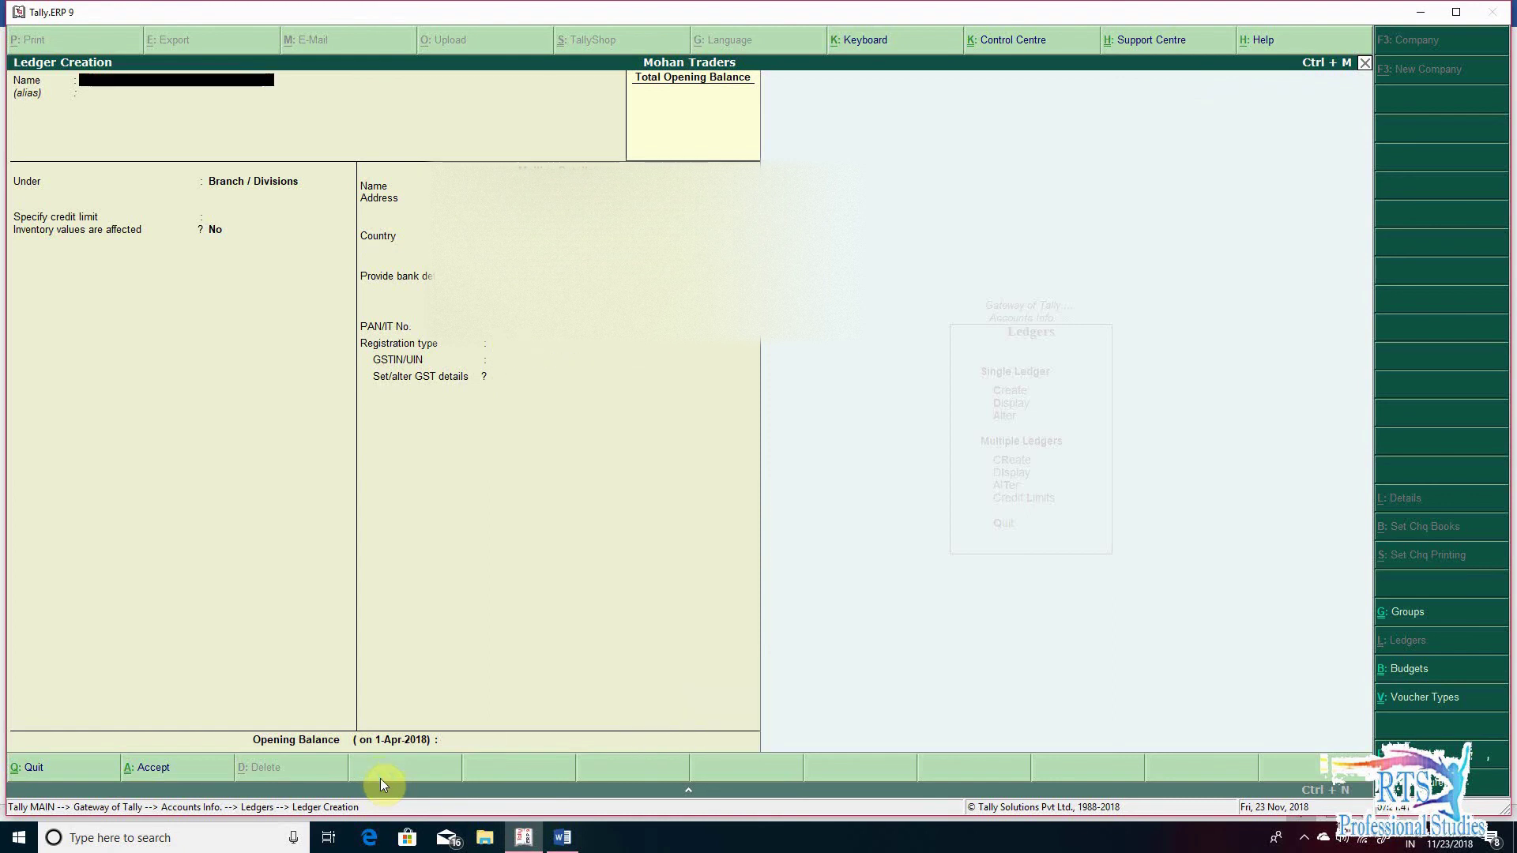
{"action": "key", "text": "Escape"}
{"action": "key", "text": "Return"}
{"action": "key", "text": "Escape"}
{"action": "key", "text": "Escape"}
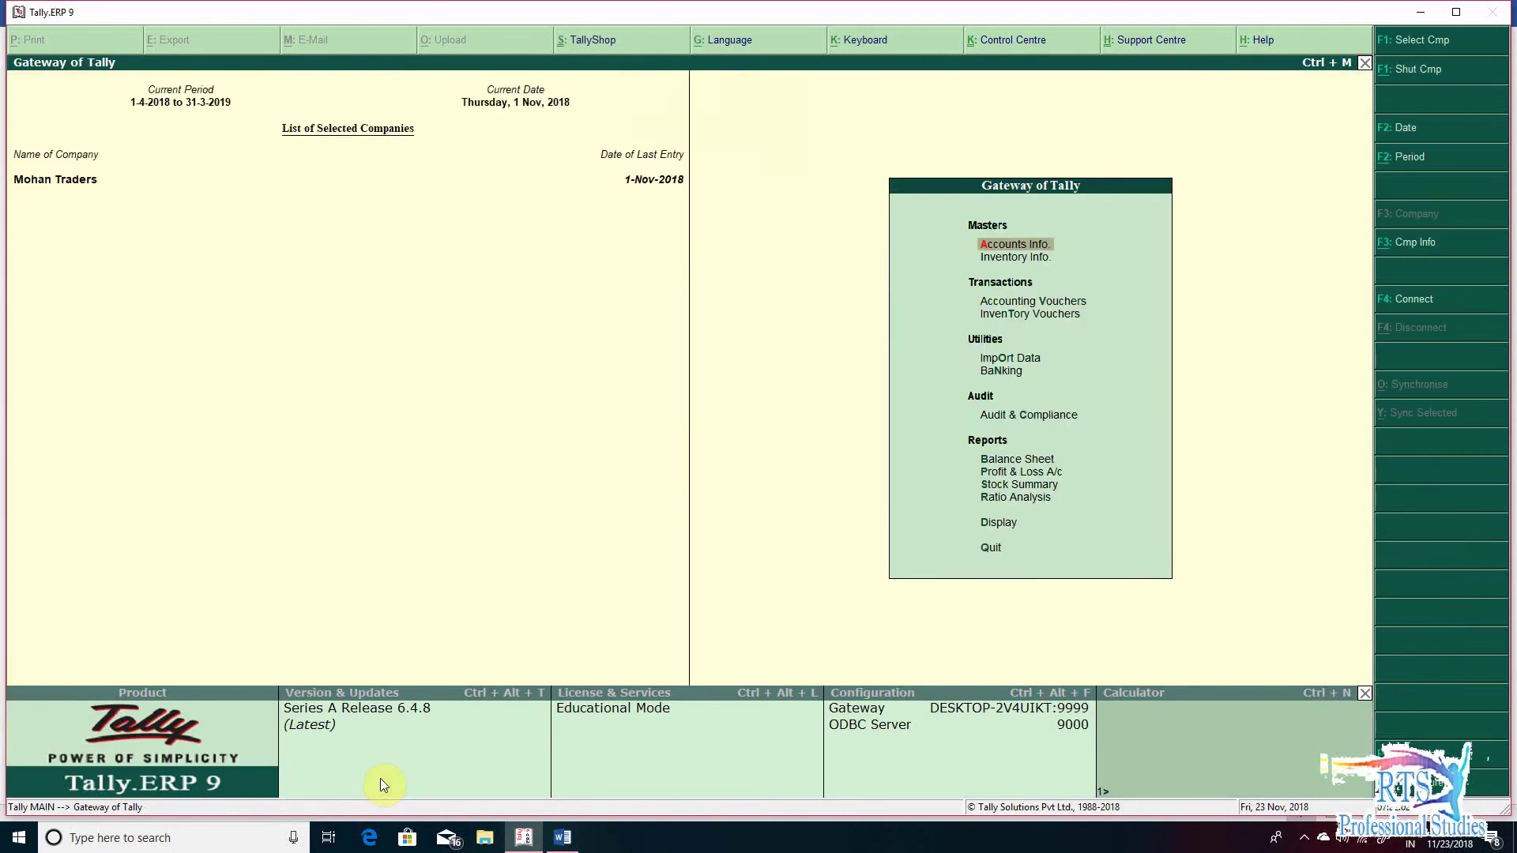
- Open a new Sales voucher dated 2-Nov-2018
{"action": "key", "text": "v"}
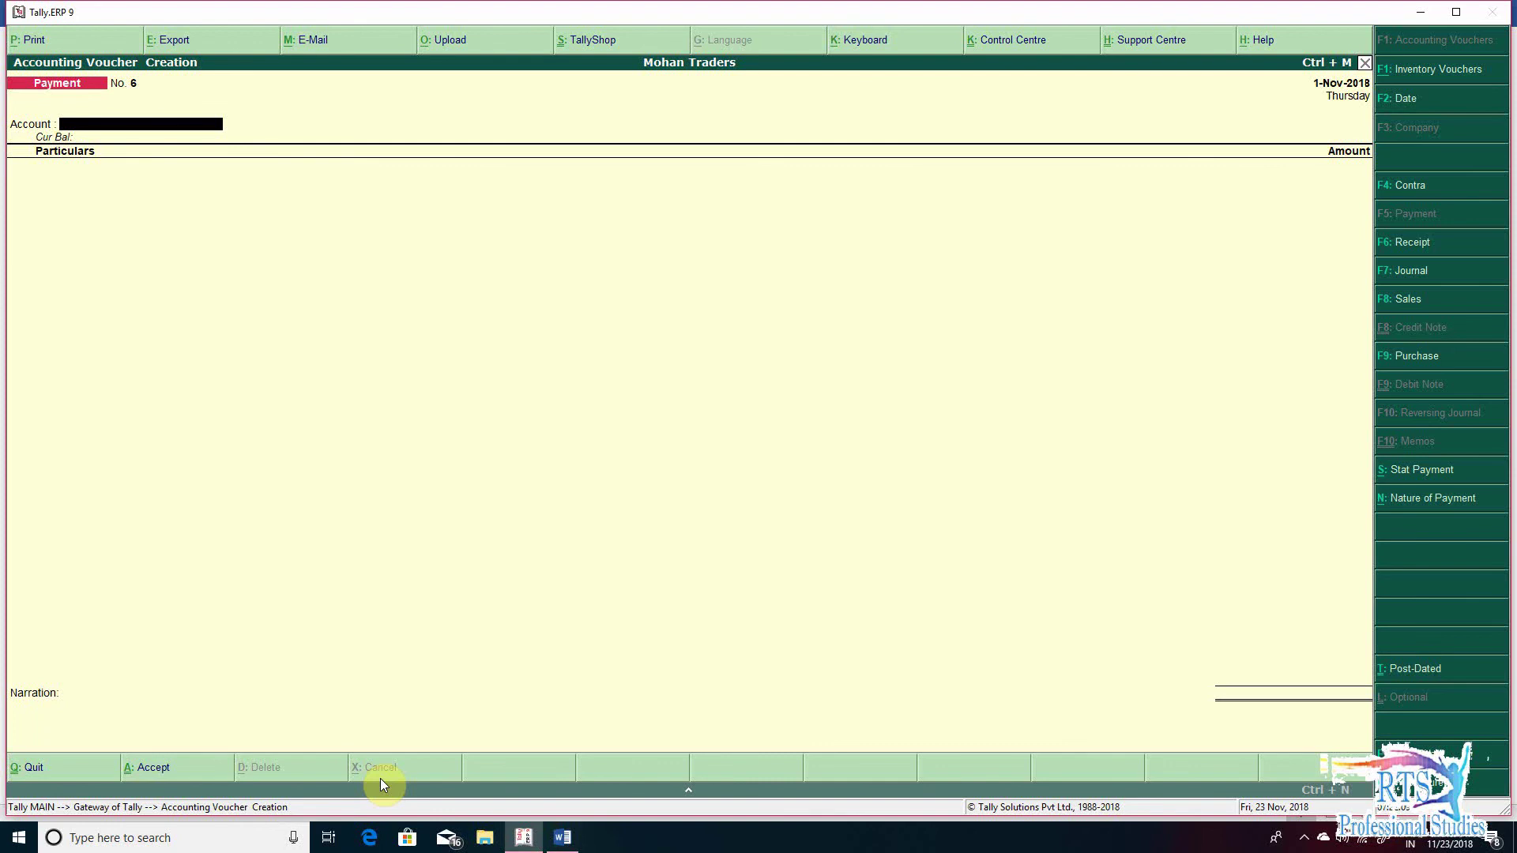
{"action": "key", "text": "F8"}
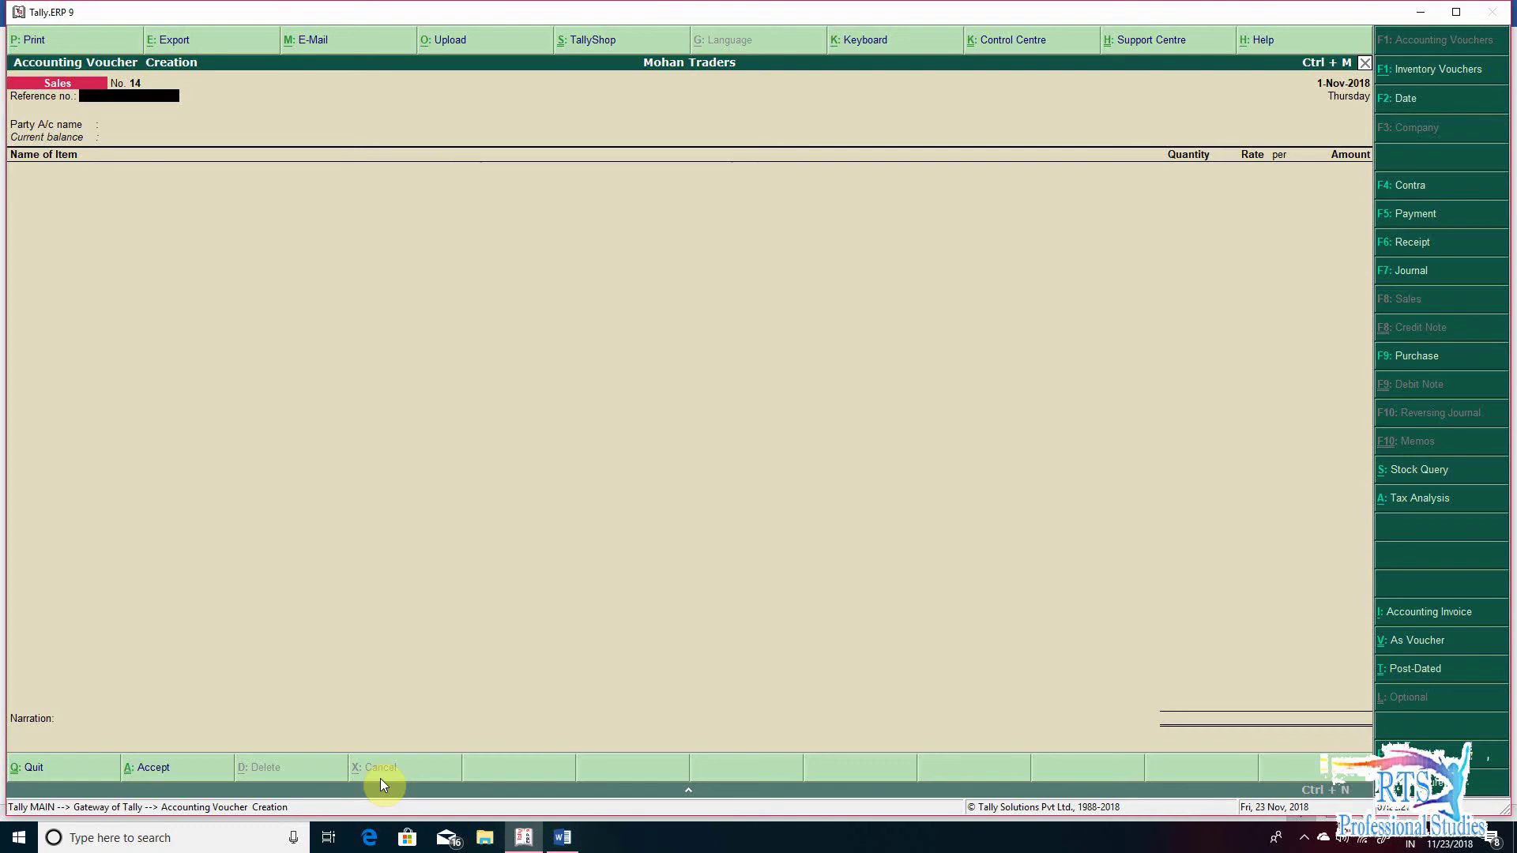
{"action": "key", "text": "alt+Tab"}
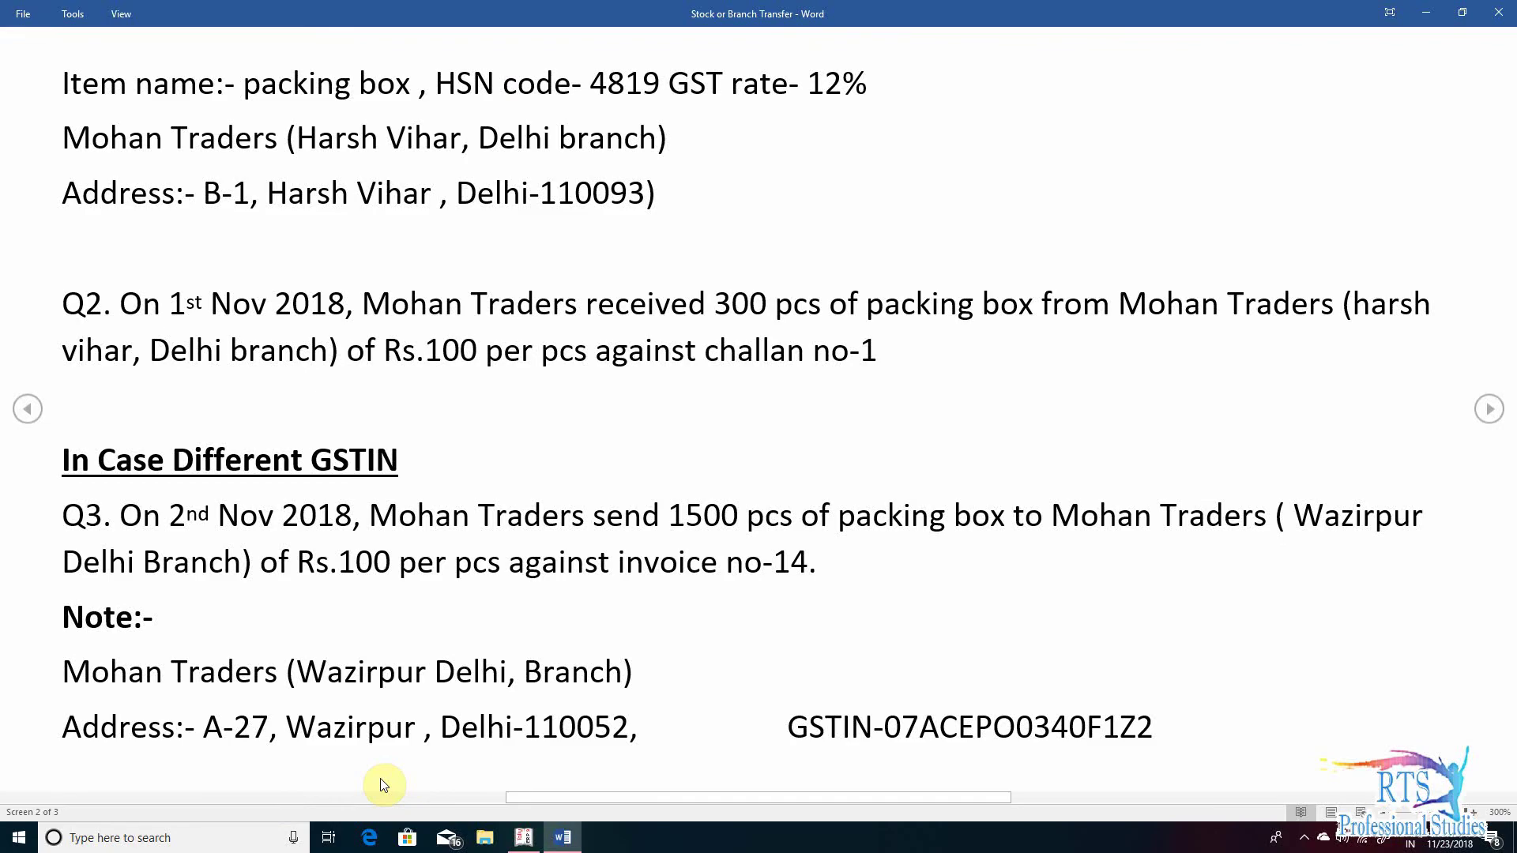
{"action": "key", "text": "alt+Tab"}
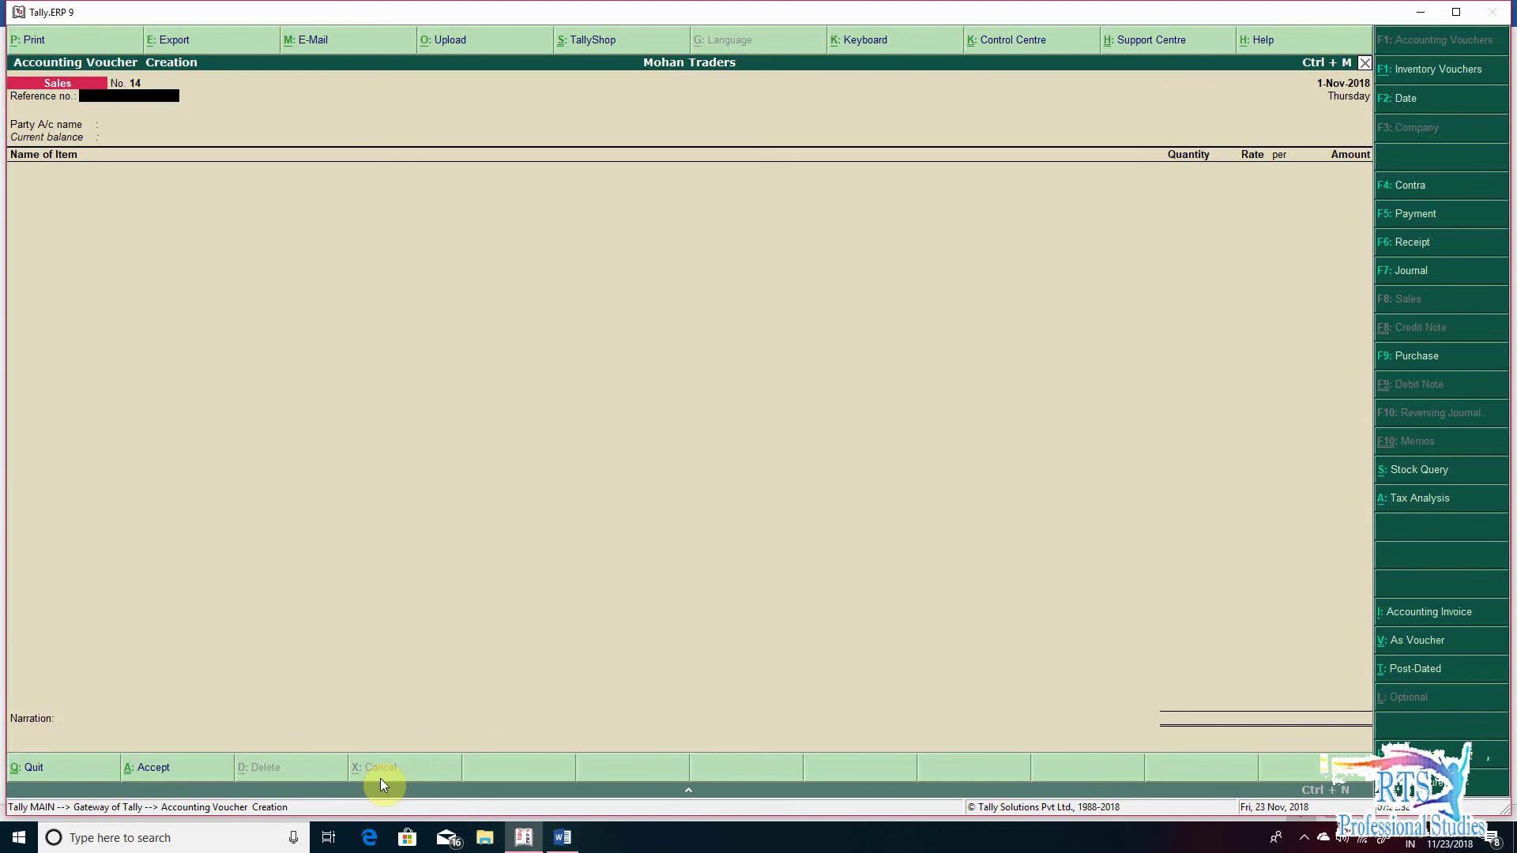
{"action": "key", "text": "F2"}
{"action": "type", "text": "2-11-2018"}
{"action": "key", "text": "Return"}
{"action": "key", "text": "Return"}
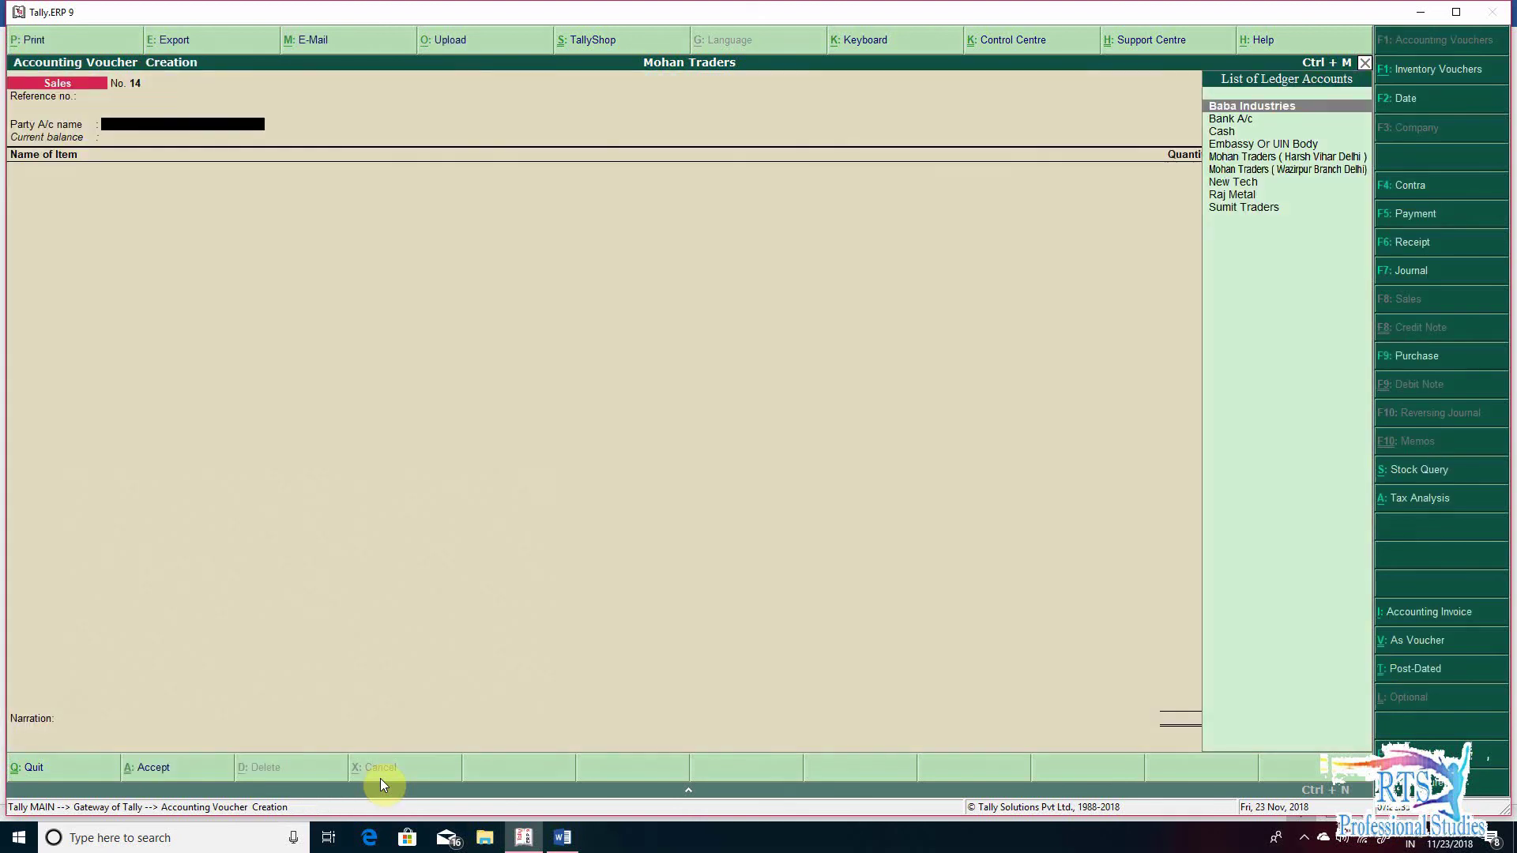
- Choose Mohan Traders (Wazirpur Branch Delhi) as the party, leaving delivery note numbers empty
{"action": "type", "text": "M"}
{"action": "key", "text": "Down"}
{"action": "key", "text": "Down"}
{"action": "key", "text": "Up"}
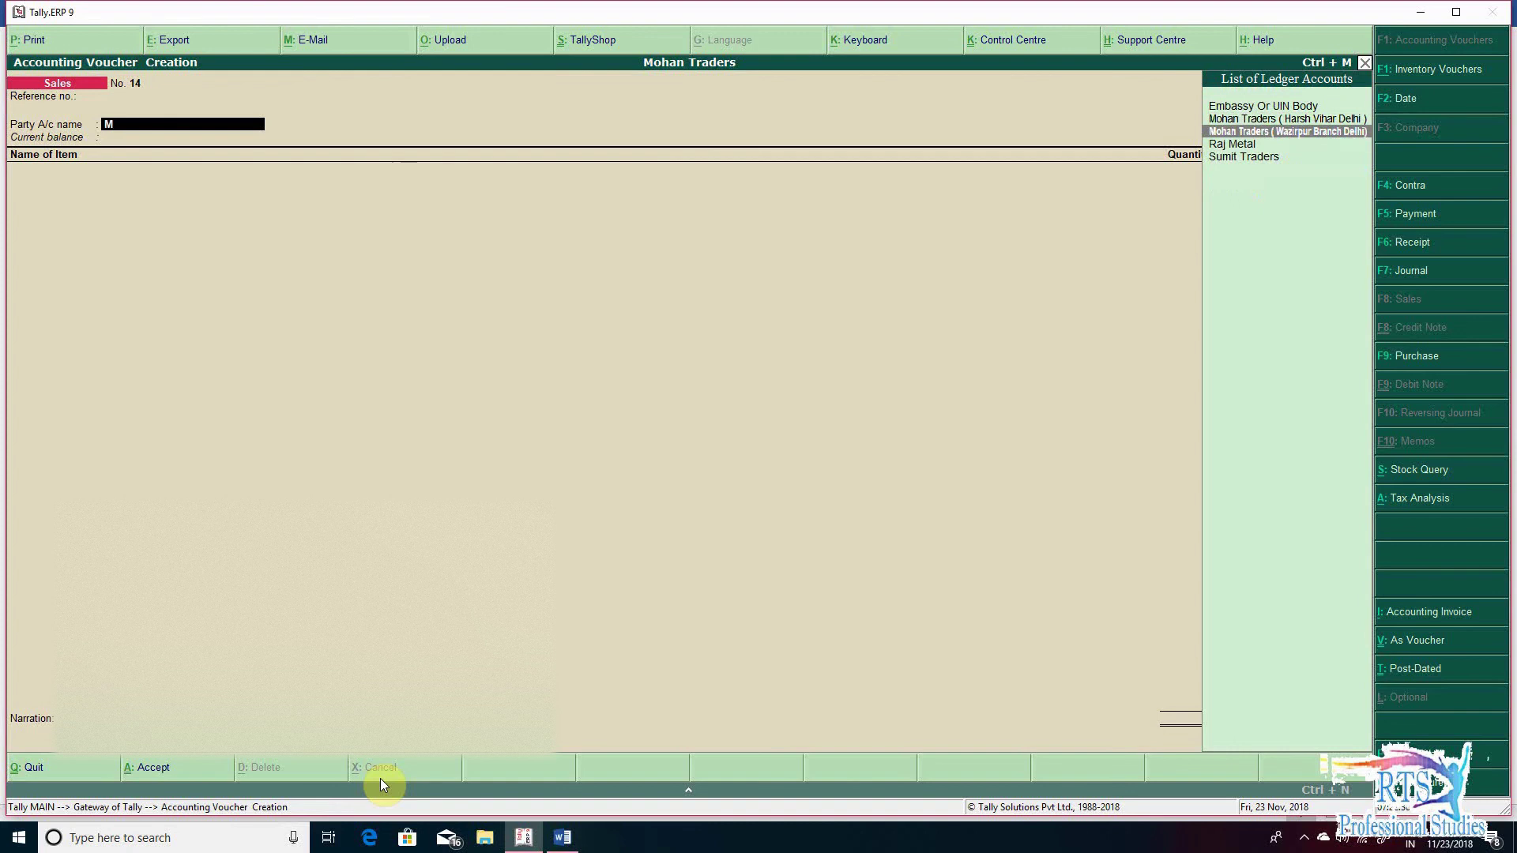
{"action": "key", "text": "Return"}
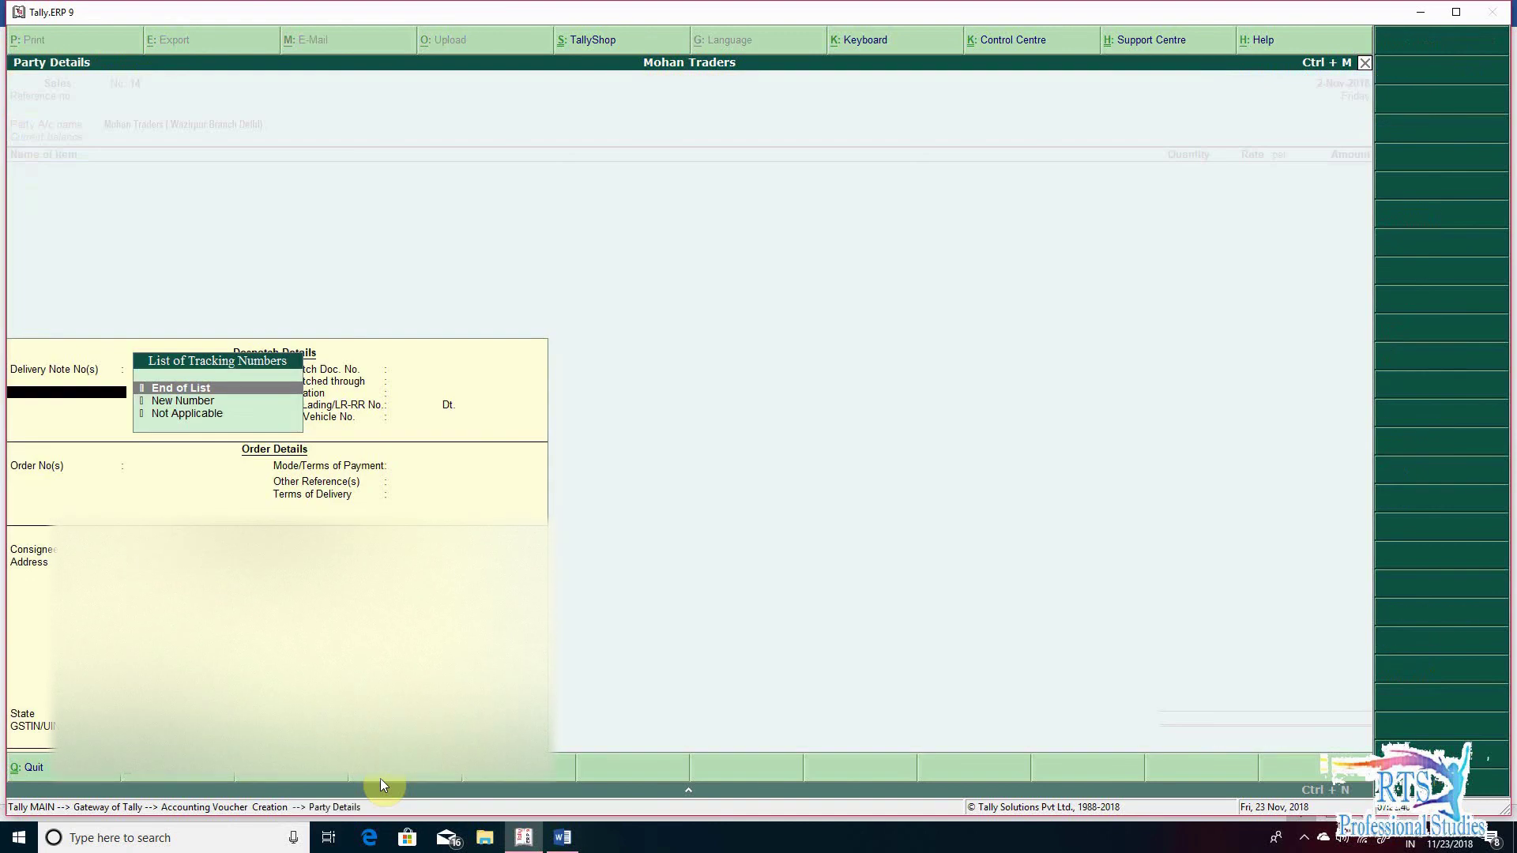
{"action": "key", "text": "Return"}
{"action": "key", "text": "Return"}
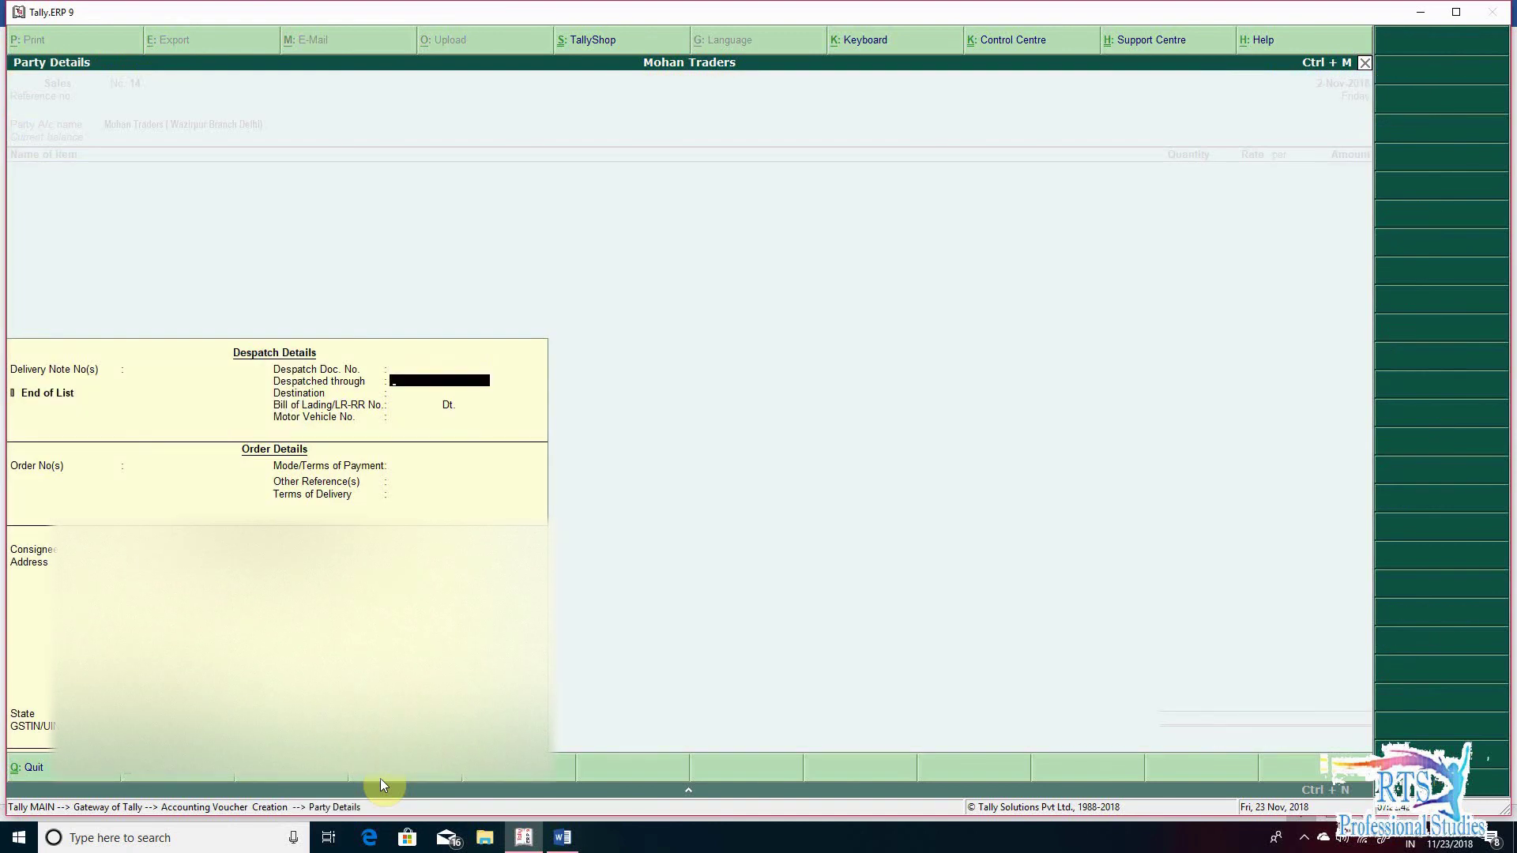
- Enter despatch via Rehan Transport to Wazirpur Delhi, LR-RR 121 dated 2-Nov-2018, plus vehicle number
{"action": "key", "text": "BackSpace"}
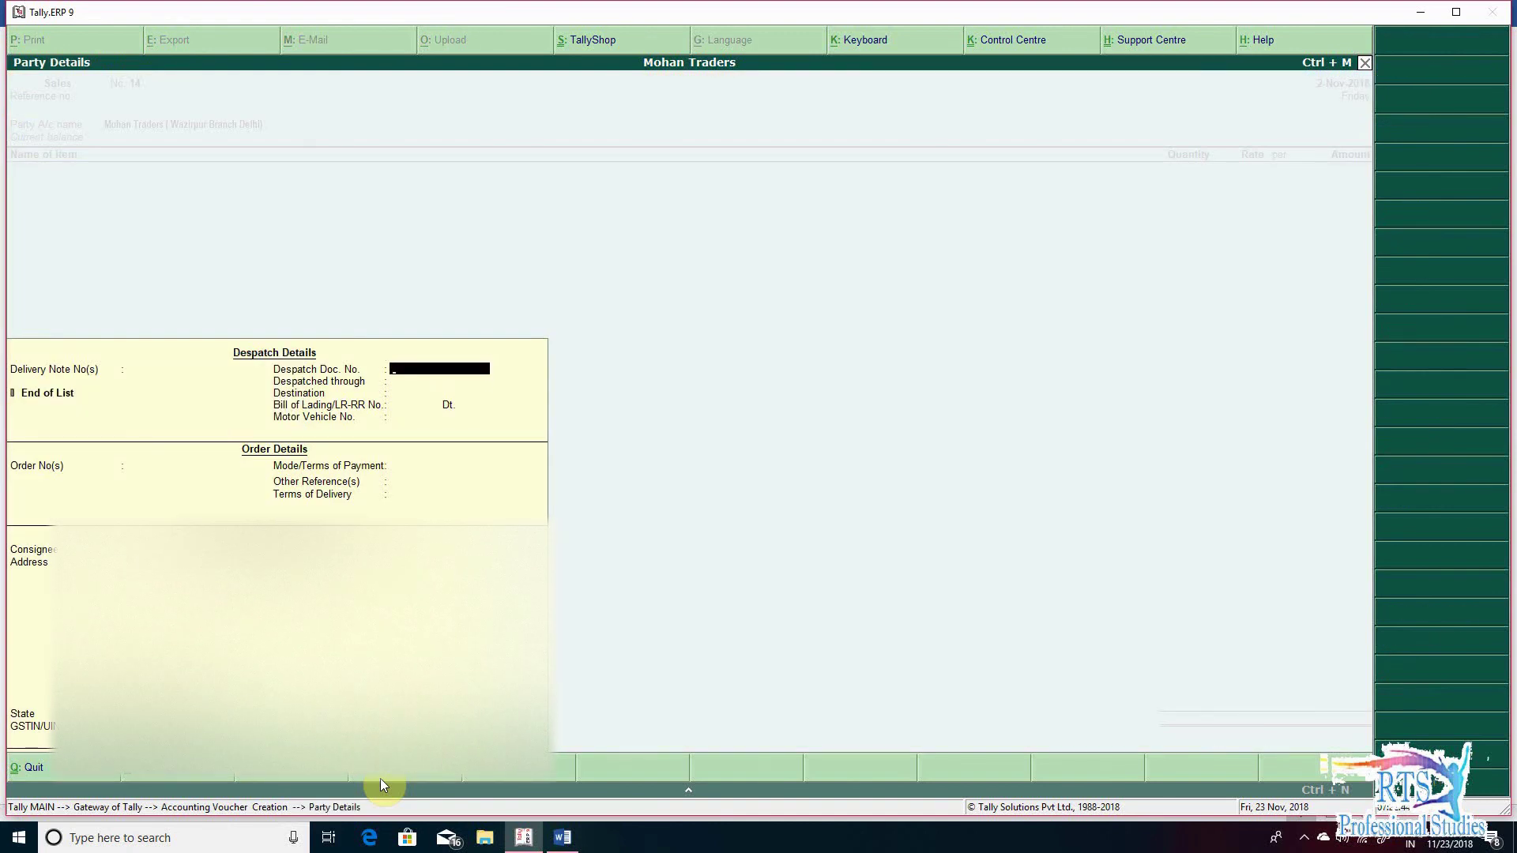
{"action": "key", "text": "Return"}
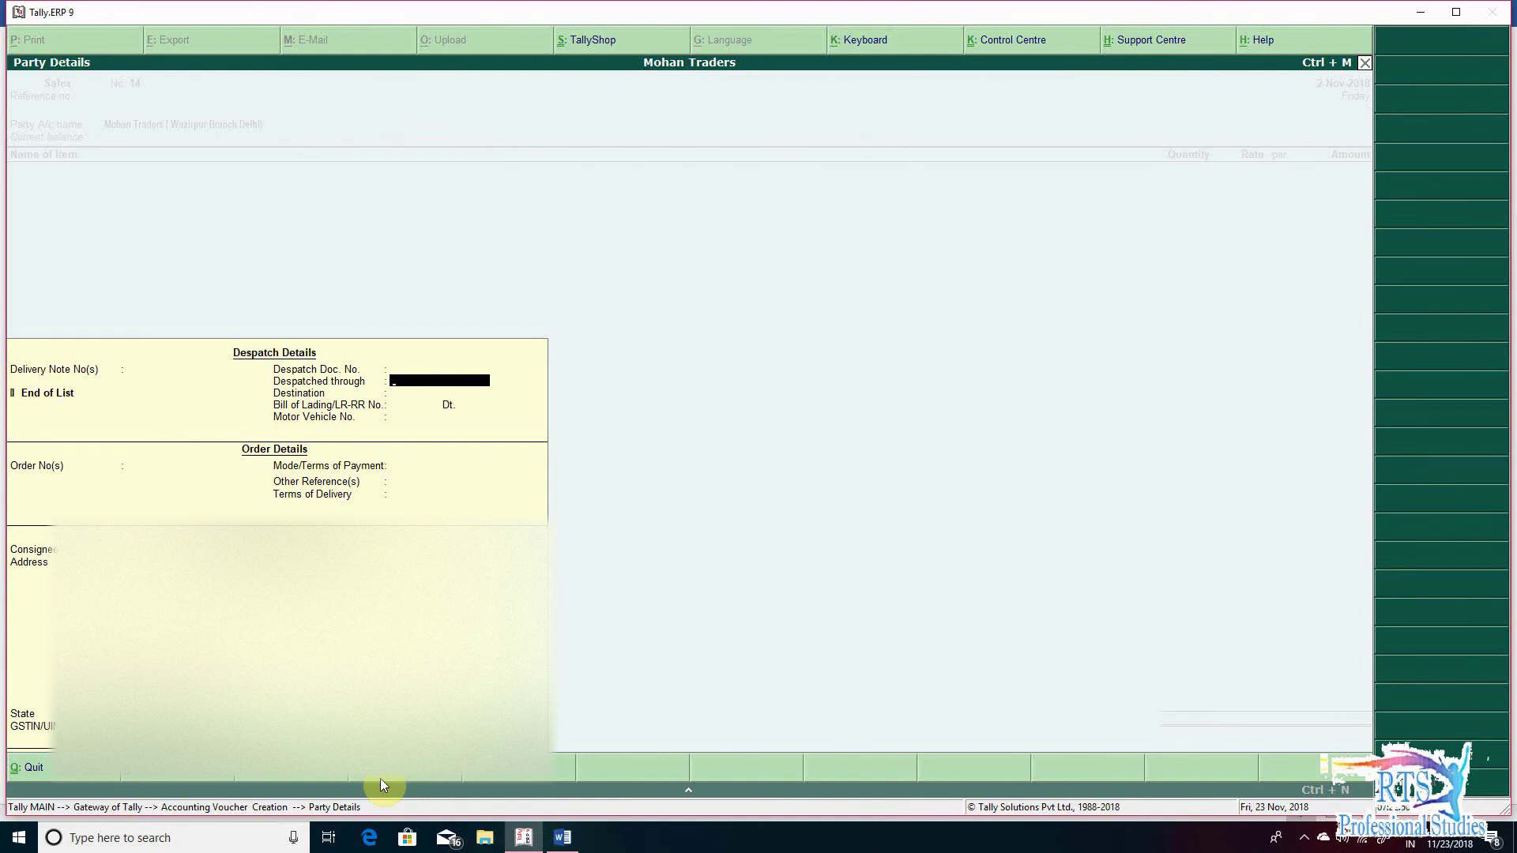
{"action": "type", "text": "Rehan Transport"}
{"action": "key", "text": "Return"}
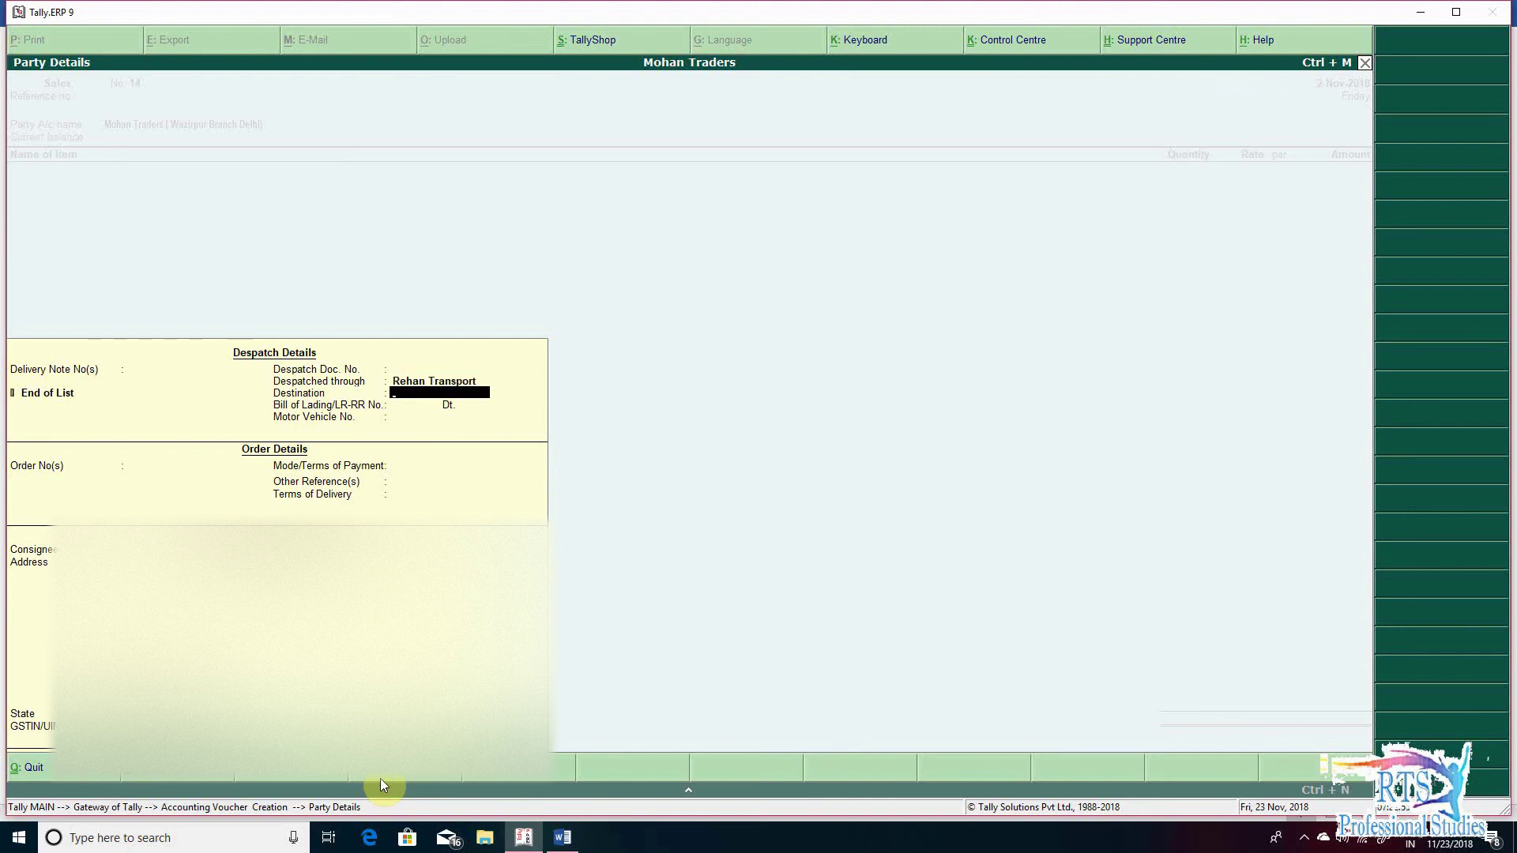
{"action": "type", "text": "Wazirpur Delhi"}
{"action": "key", "text": "Return"}
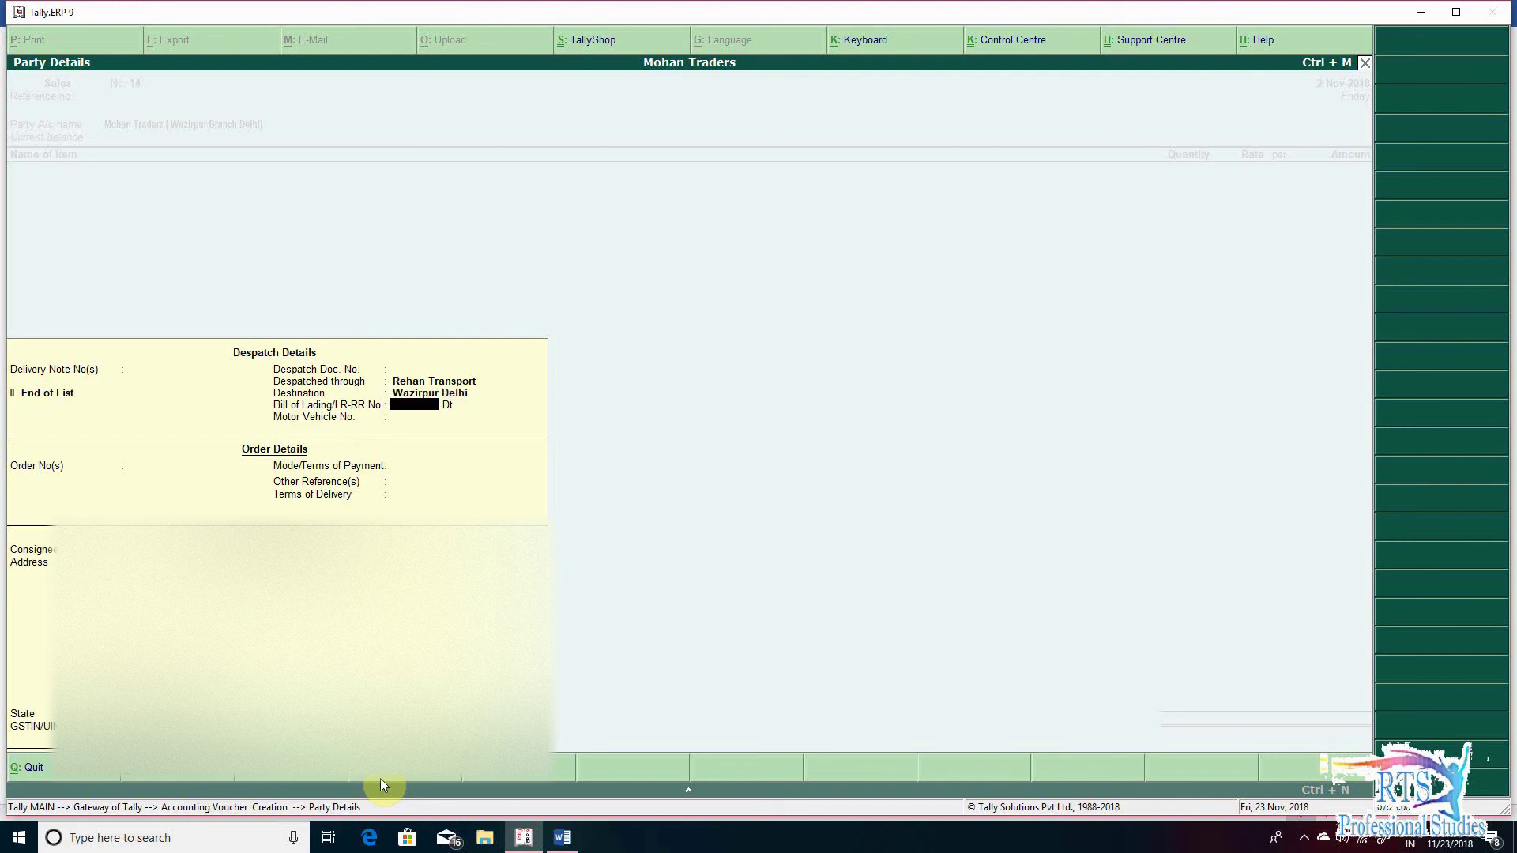
{"action": "type", "text": "121"}
{"action": "key", "text": "Return"}
{"action": "type", "text": "2-11"}
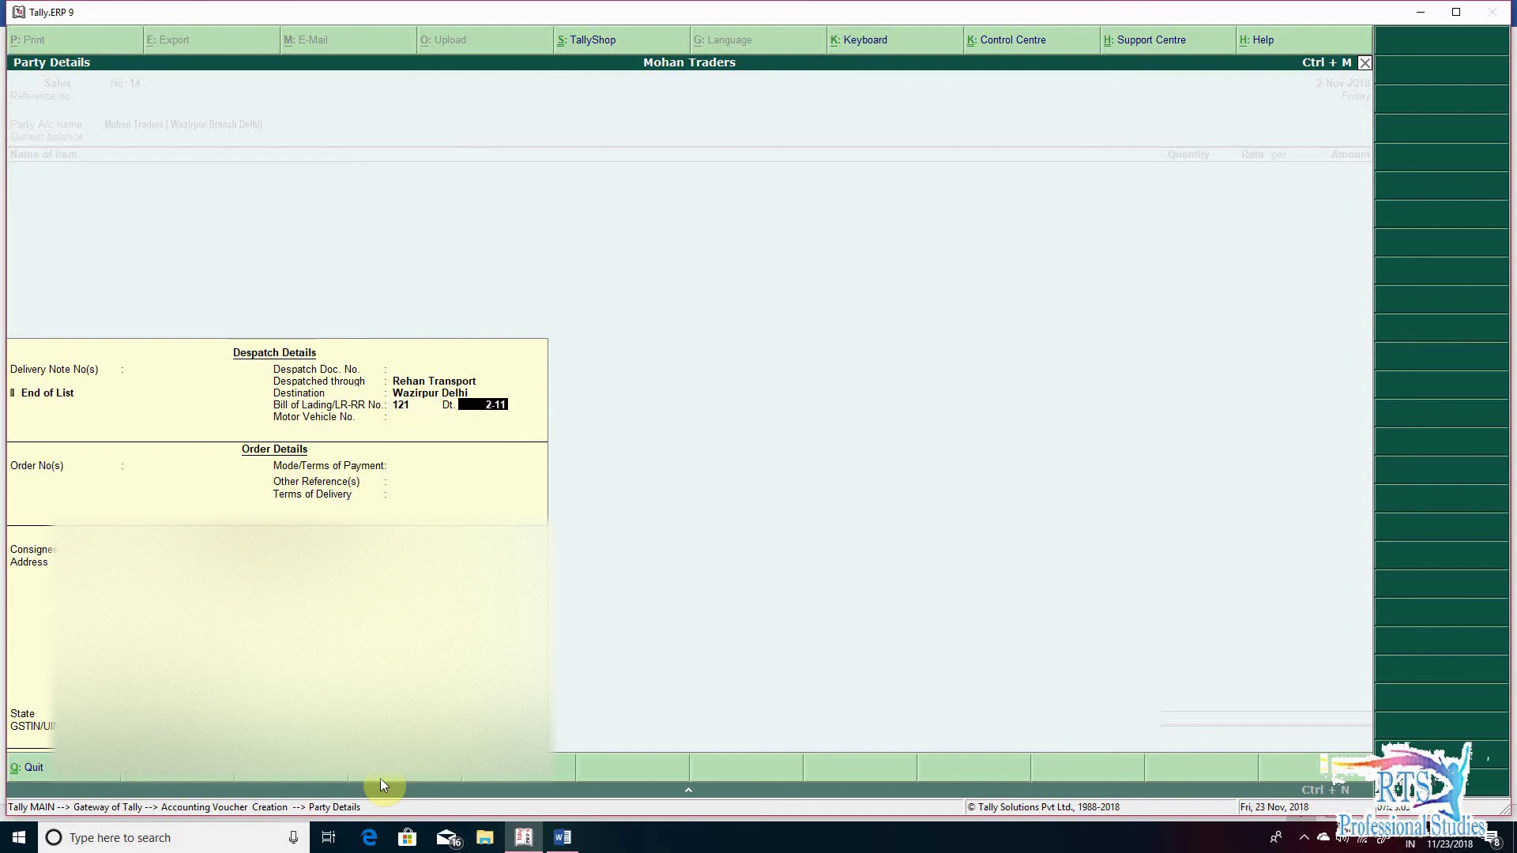
{"action": "key", "text": "Return"}
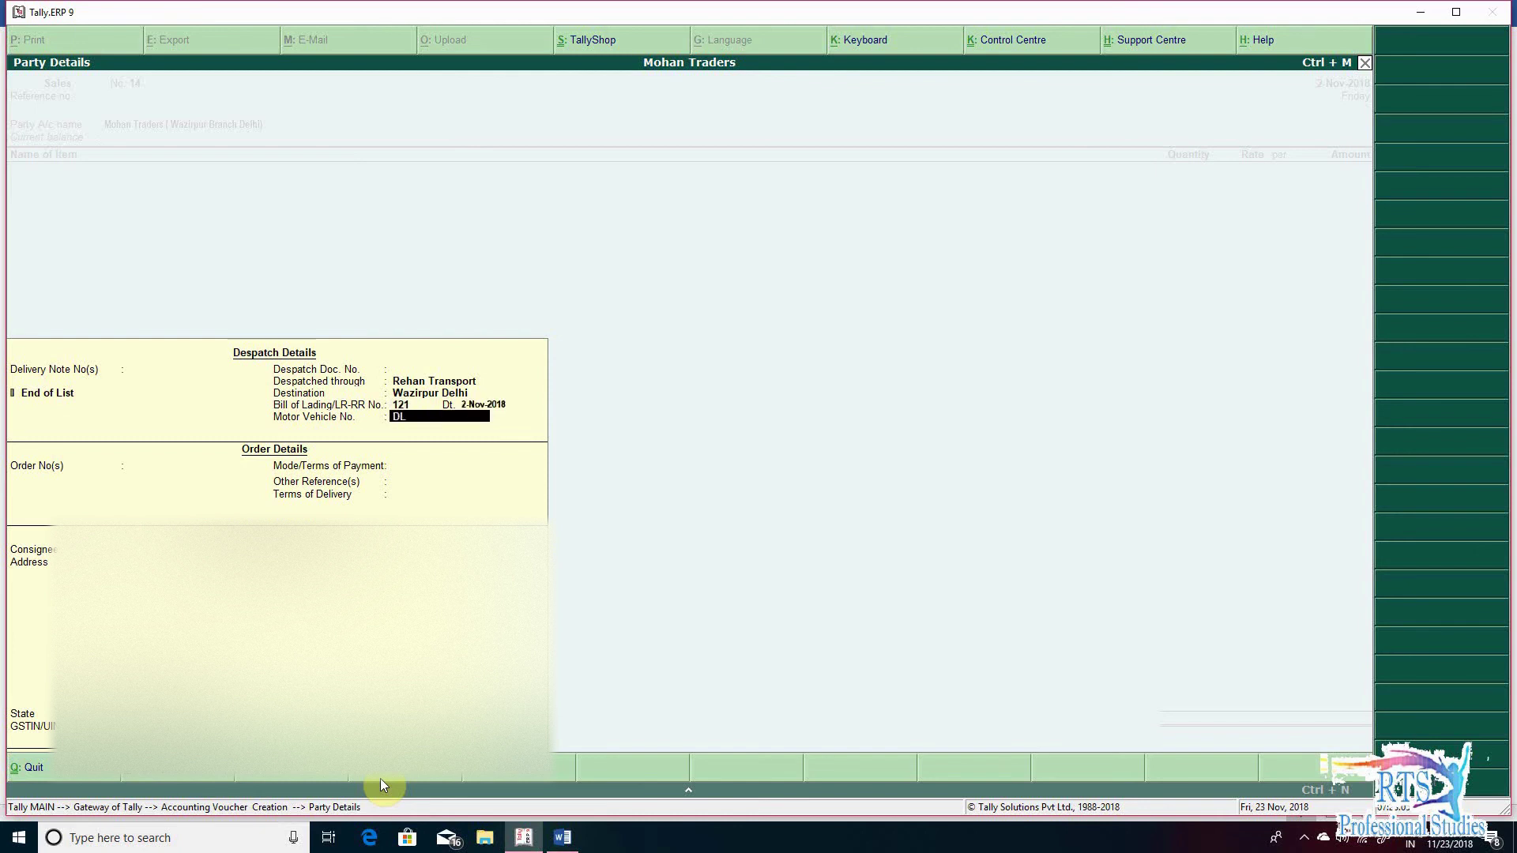
{"action": "type", "text": "DL01LM5253"}
{"action": "key", "text": "Return"}
{"action": "key", "text": "Return"}
{"action": "key", "text": "Return"}
{"action": "key", "text": "Return"}
{"action": "key", "text": "Return"}
{"action": "key", "text": "Return"}
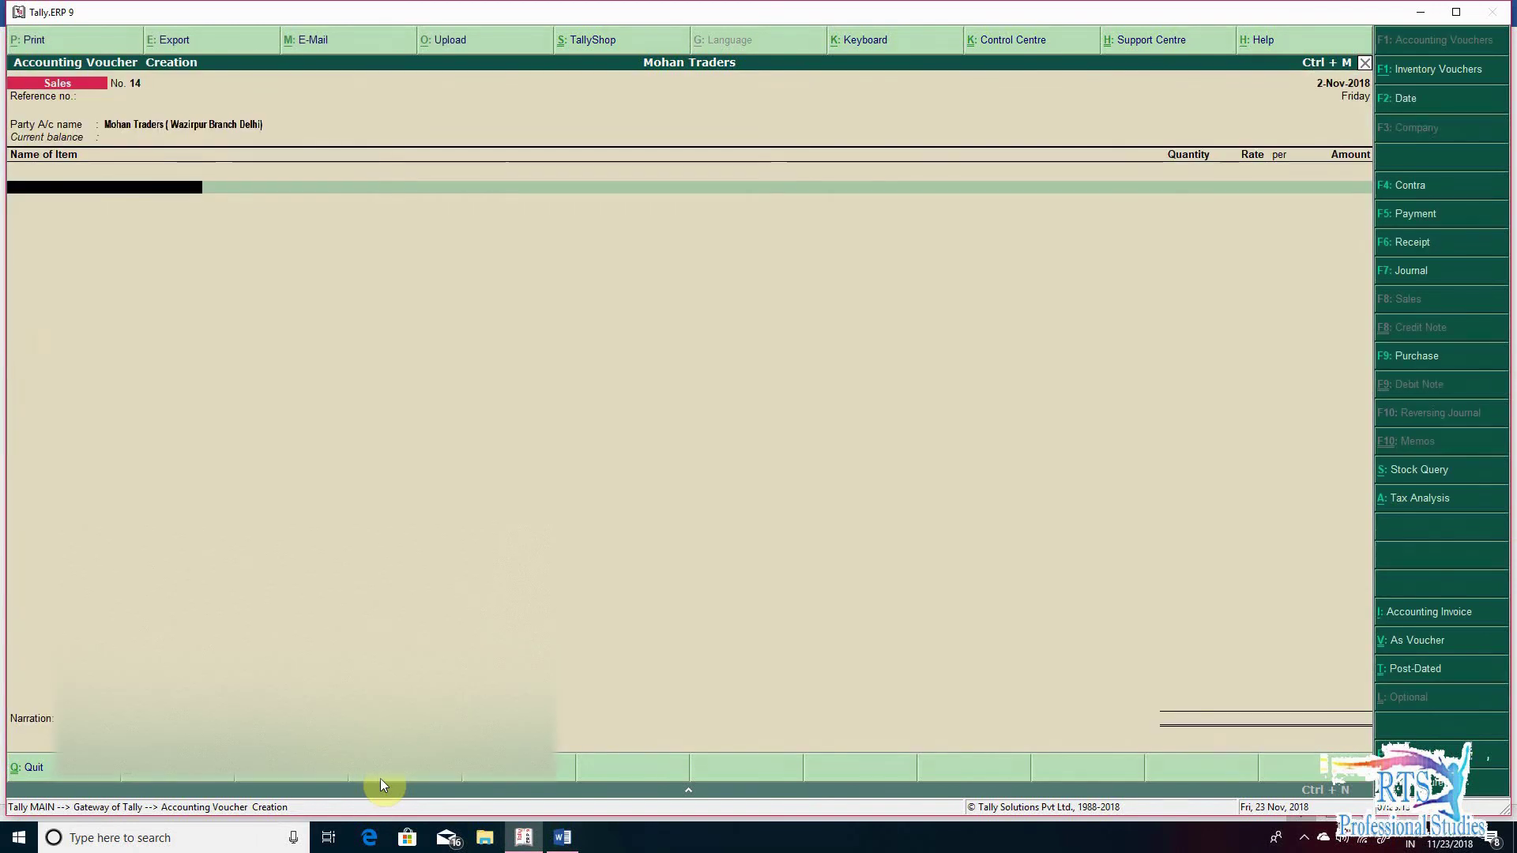
- Sell 1,500 pcs of Packing Box at 100 each, totalling 1,50,000.00
{"action": "type", "text": "PA"}
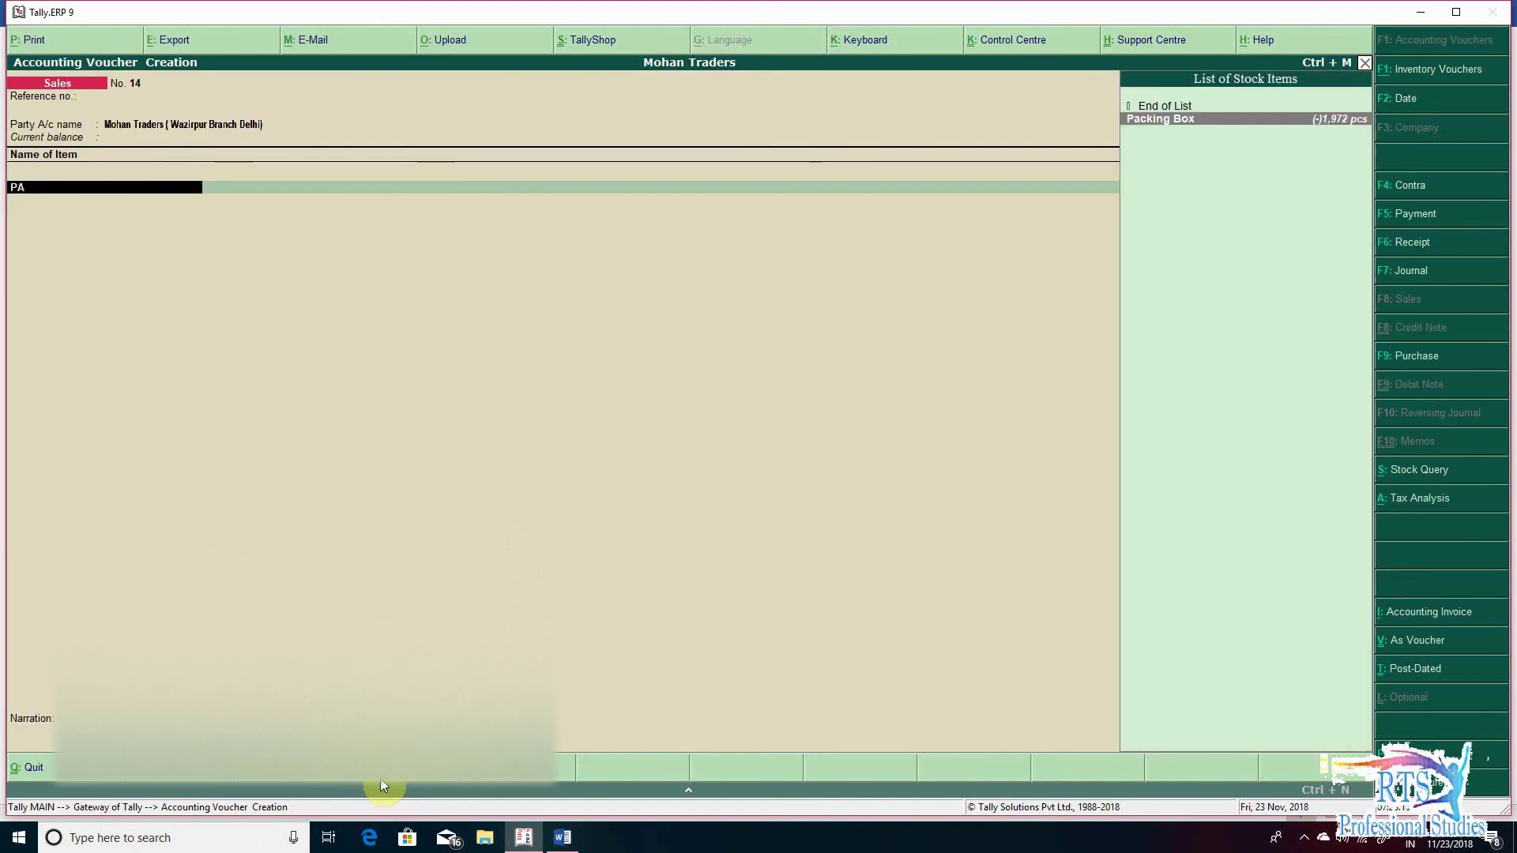
{"action": "key", "text": "Return"}
{"action": "key", "text": "Return"}
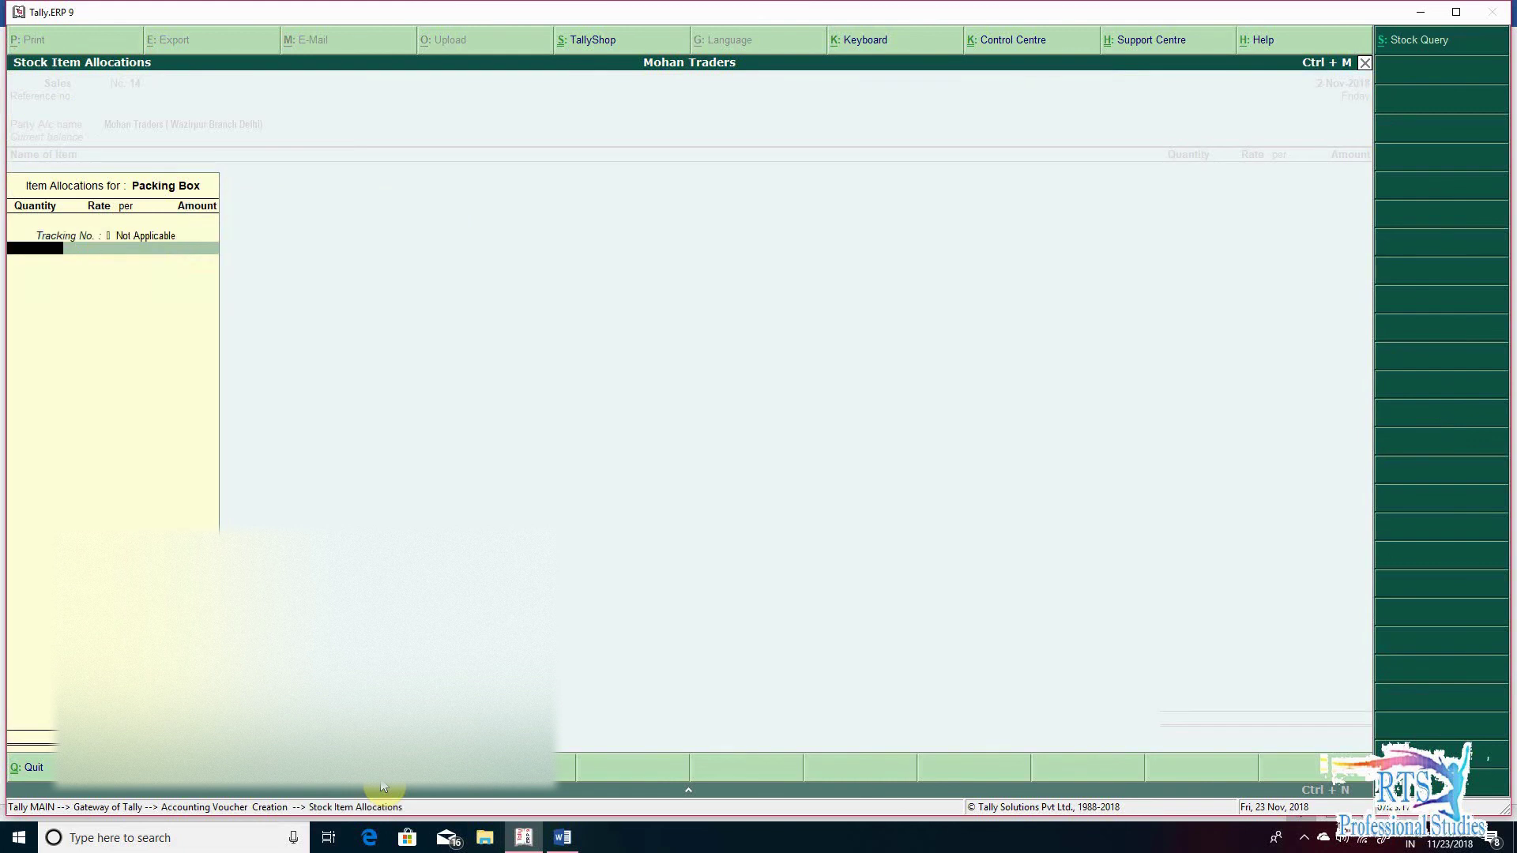
{"action": "key", "text": "alt+Tab"}
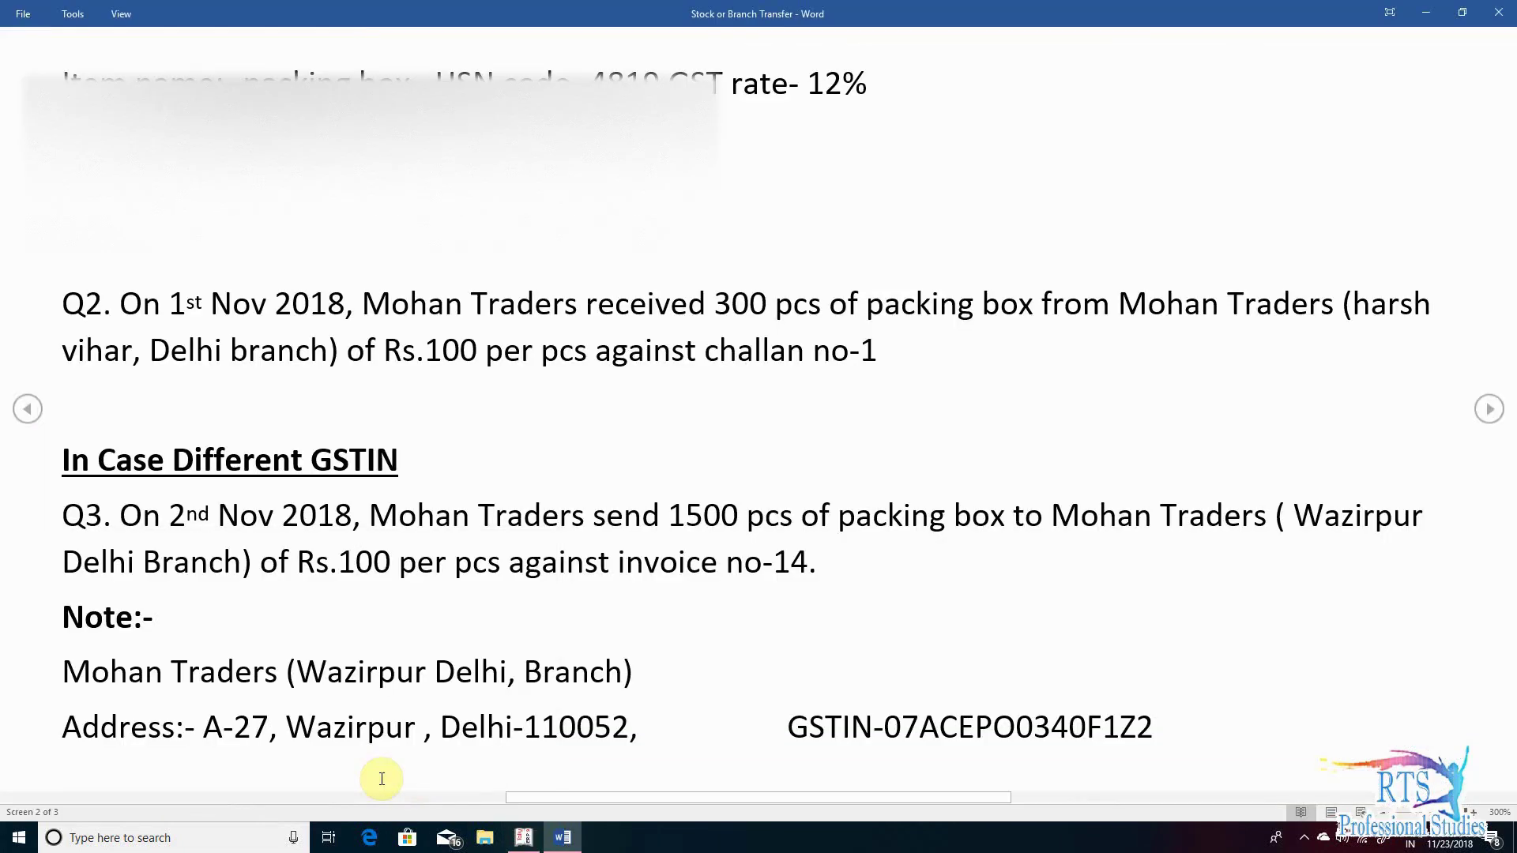
{"action": "key", "text": "alt+Tab"}
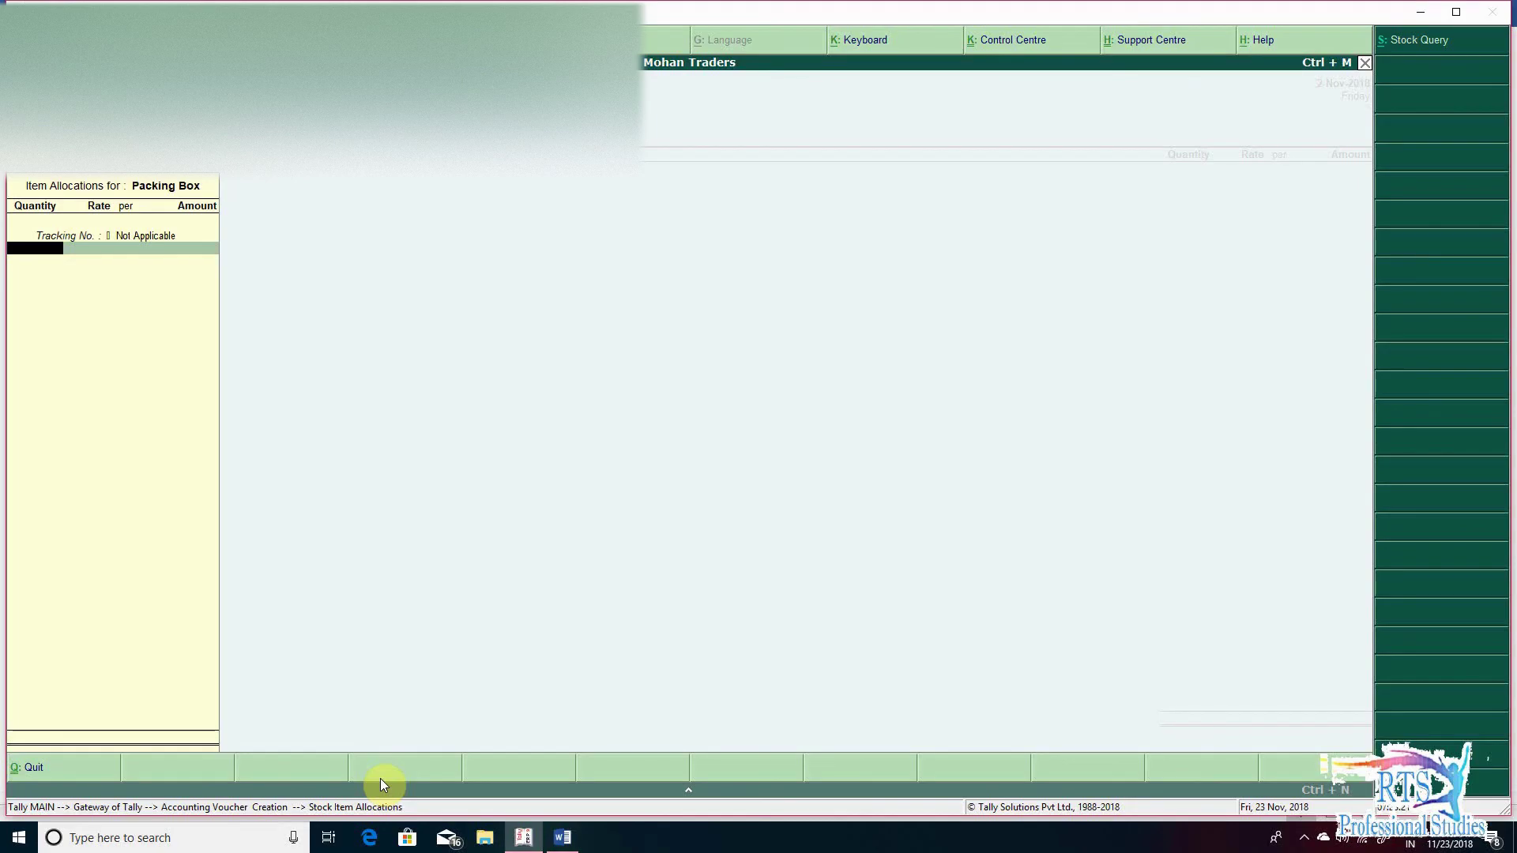
{"action": "type", "text": "1,50"}
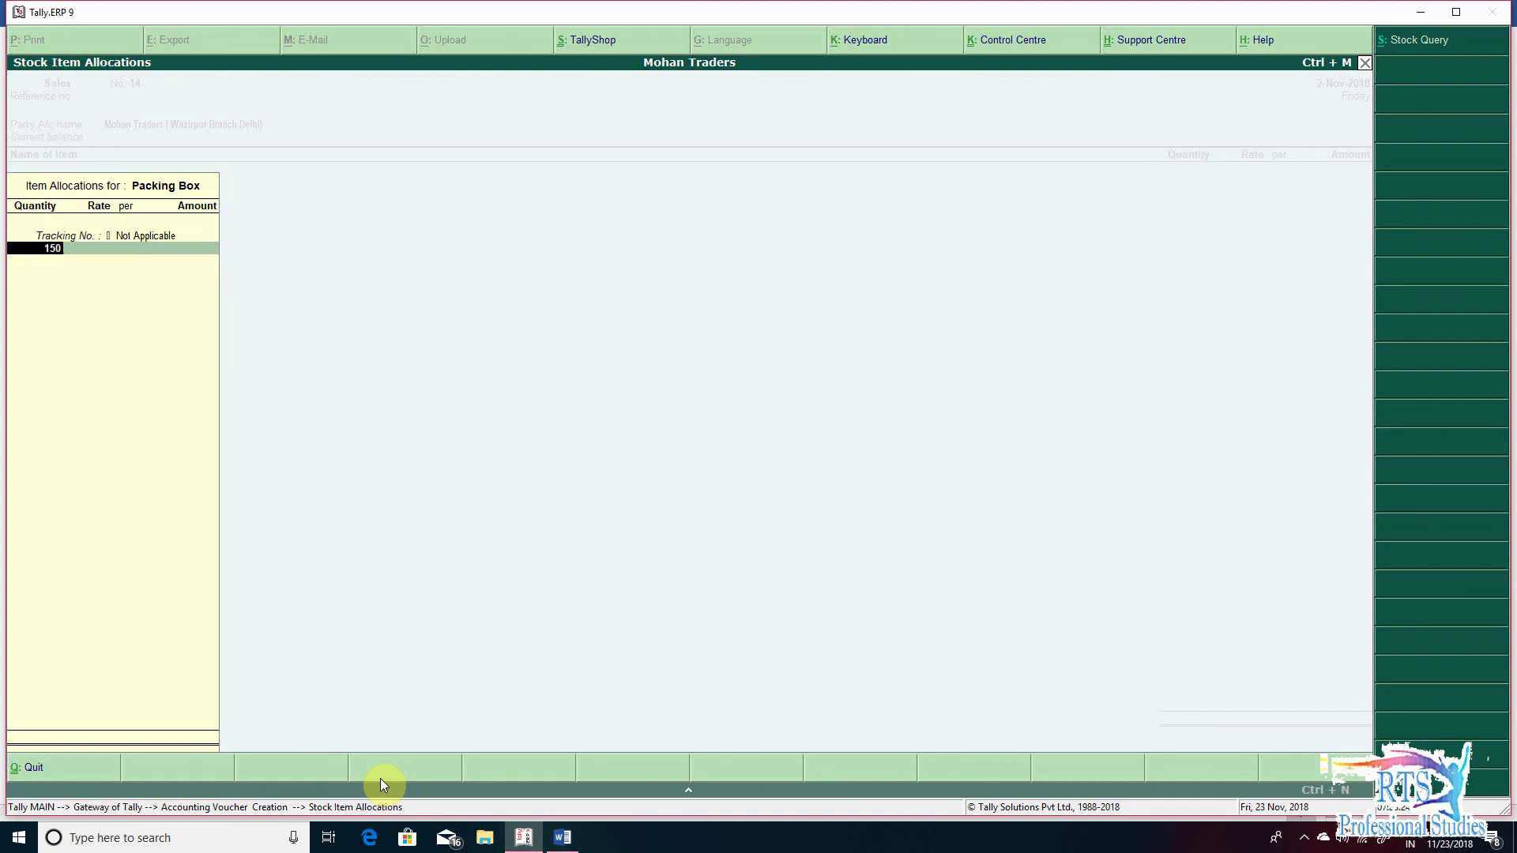
{"action": "type", "text": "0"}
{"action": "key", "text": "Return"}
{"action": "key", "text": "Return"}
{"action": "type", "text": "100"}
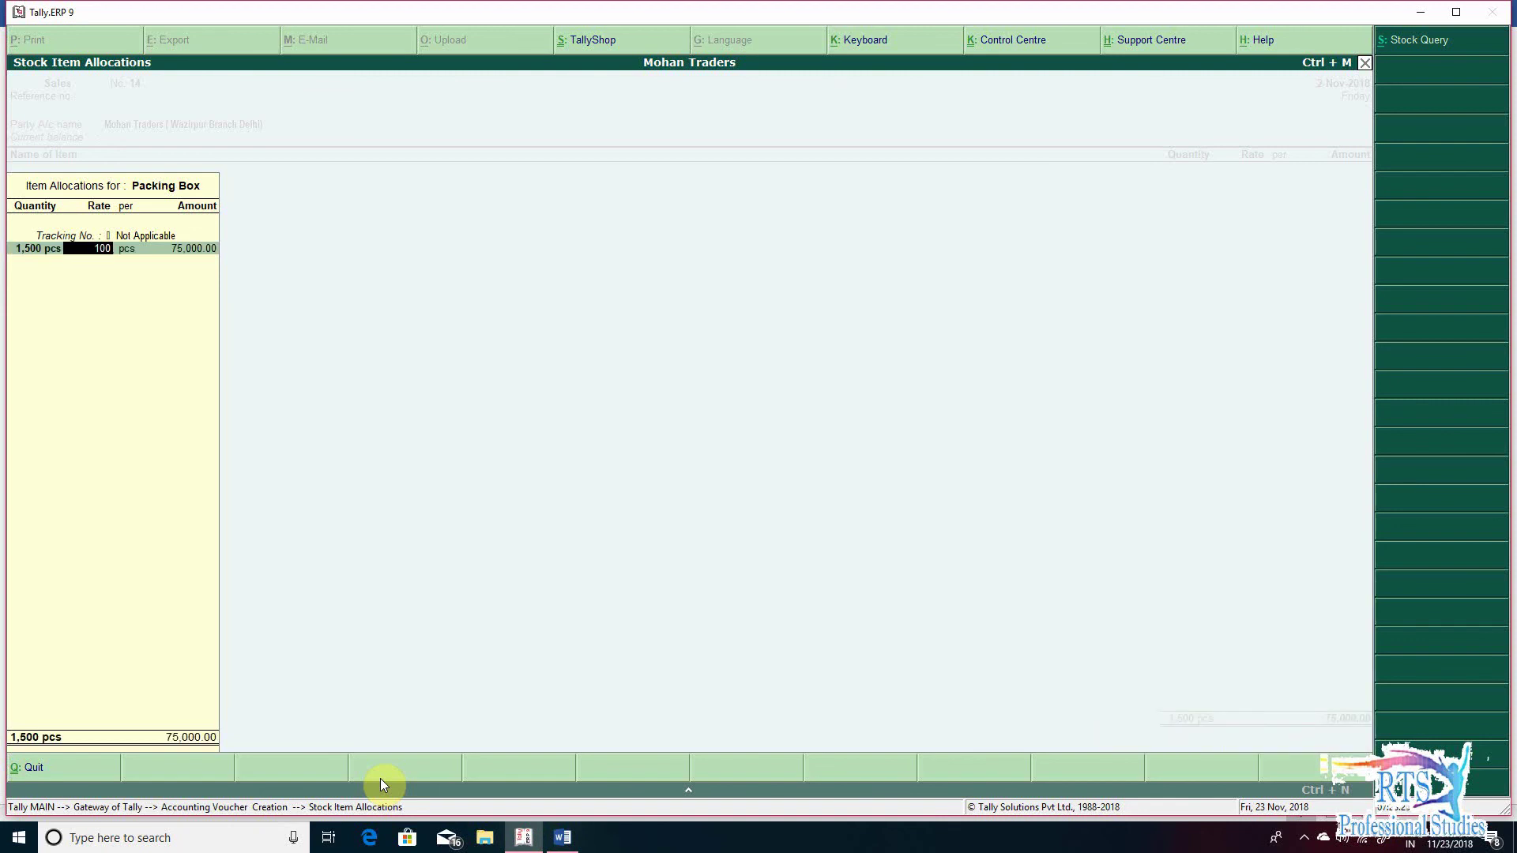
{"action": "key", "text": "Return"}
{"action": "key", "text": "Return"}
{"action": "key", "text": "Return"}
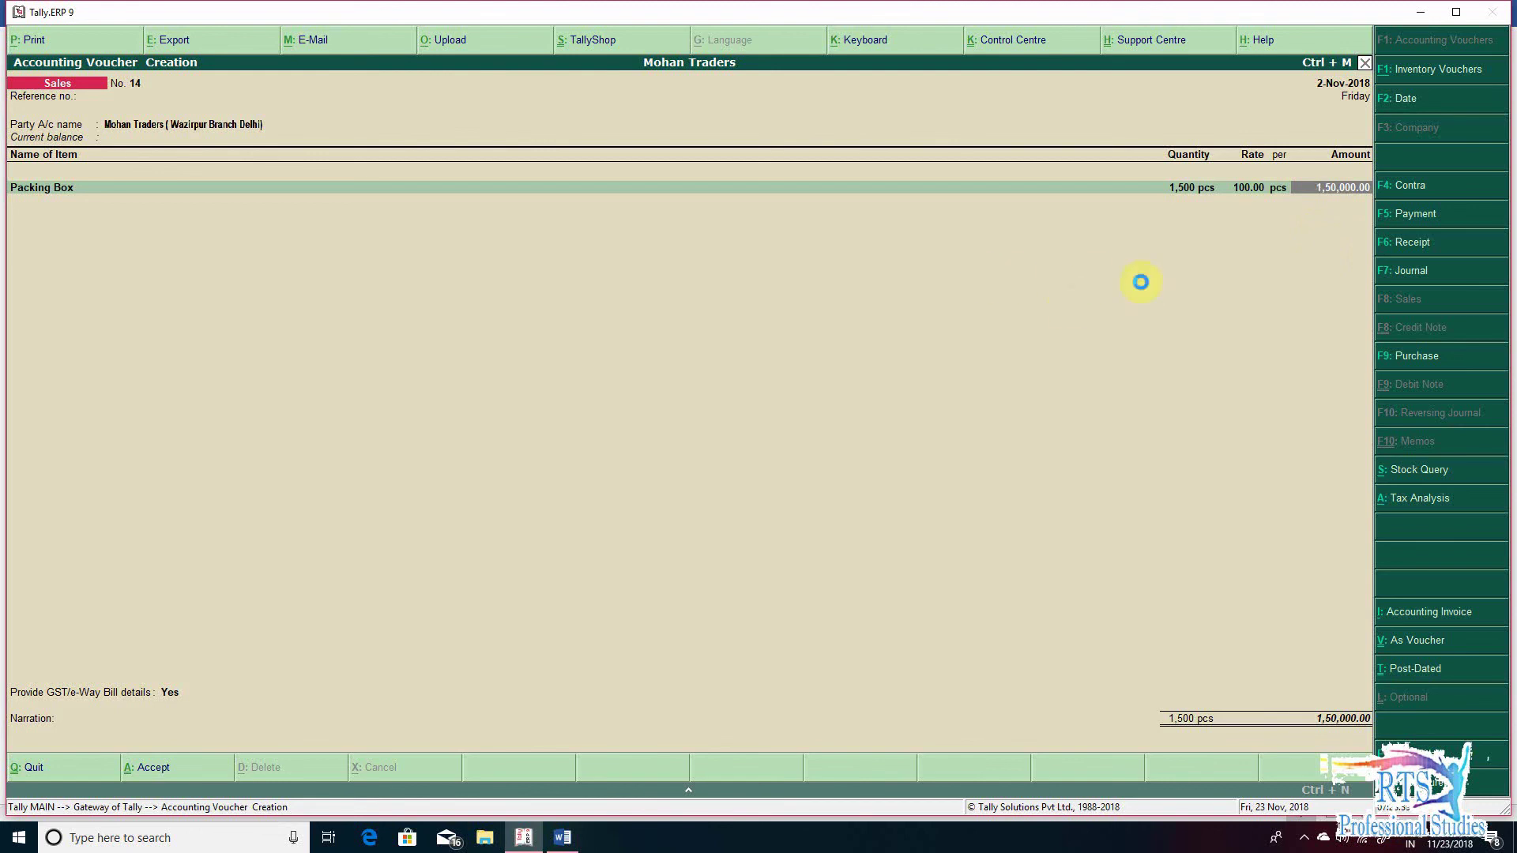
{"action": "key", "text": "Return"}
- Allocate the Packing Box sale to the Branch Transfer Outward -Local ledger
{"action": "key", "text": "BackSpace"}
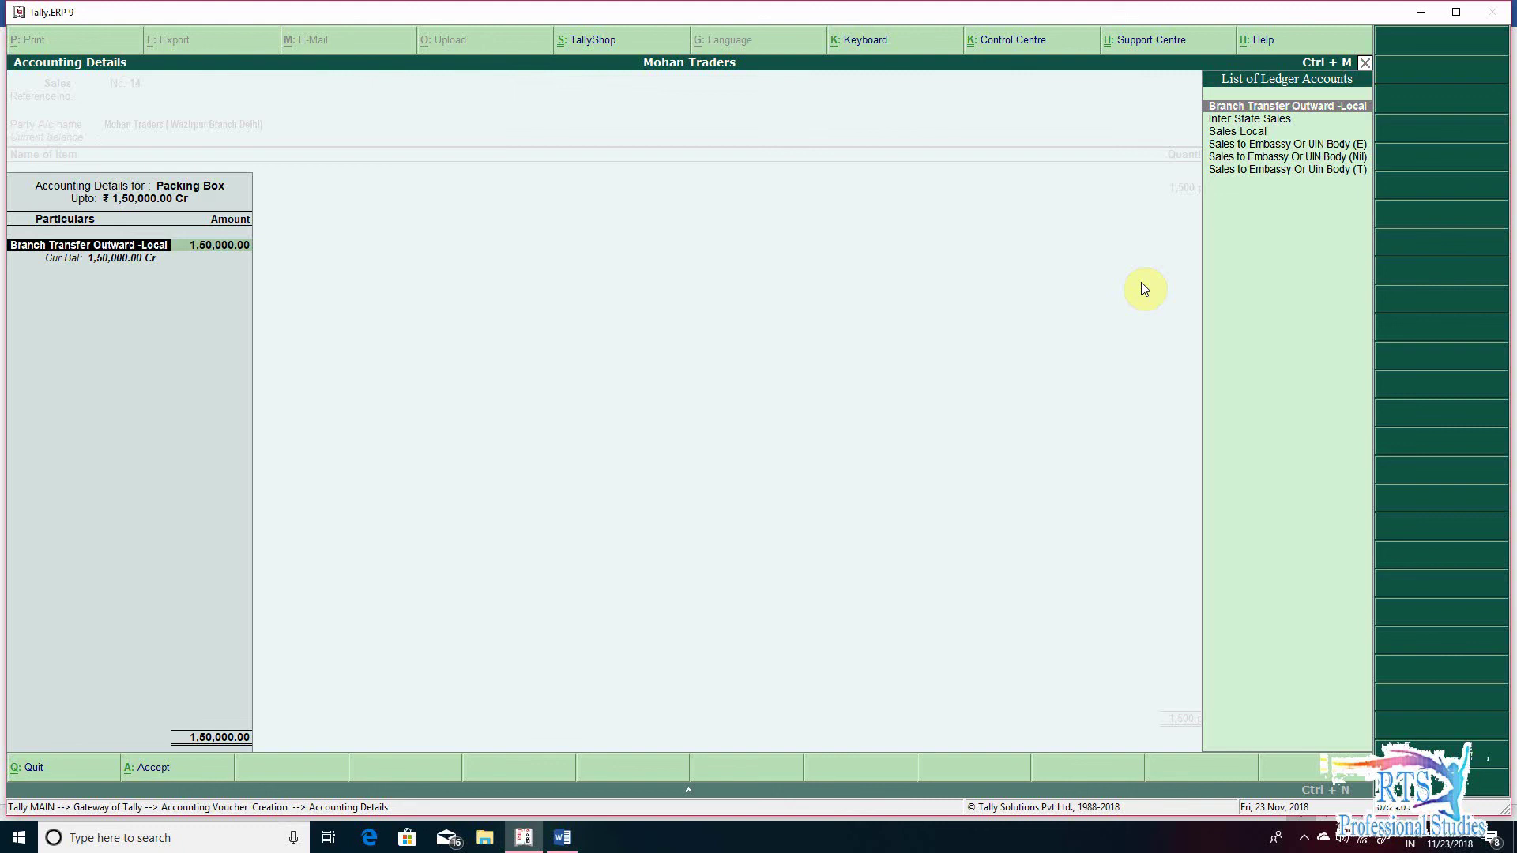
{"action": "key", "text": "Return"}
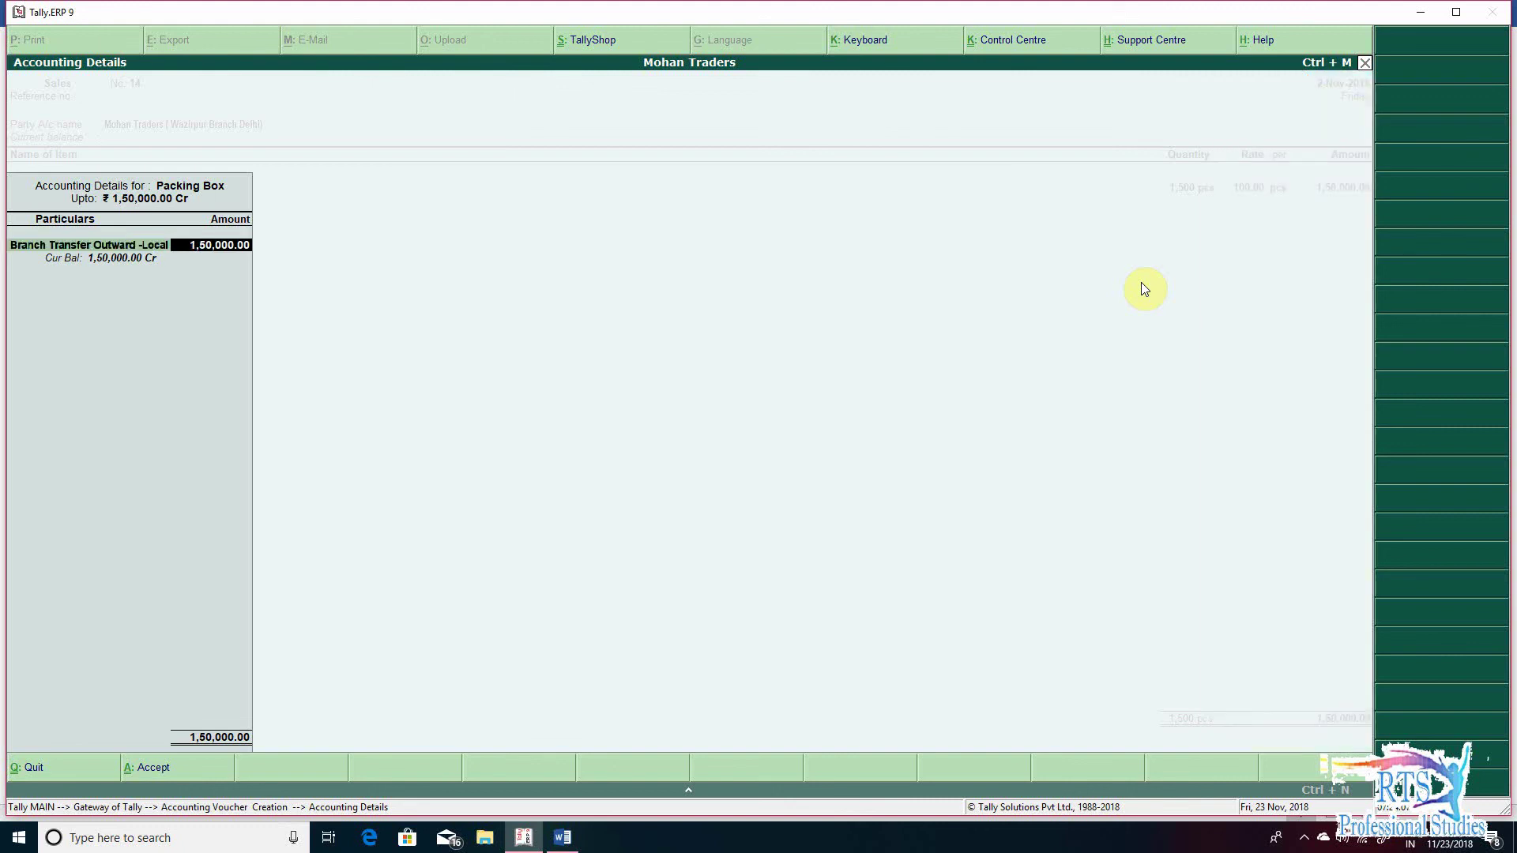
{"action": "key", "text": "Return"}
{"action": "key", "text": "Return"}
{"action": "key", "text": "Return"}
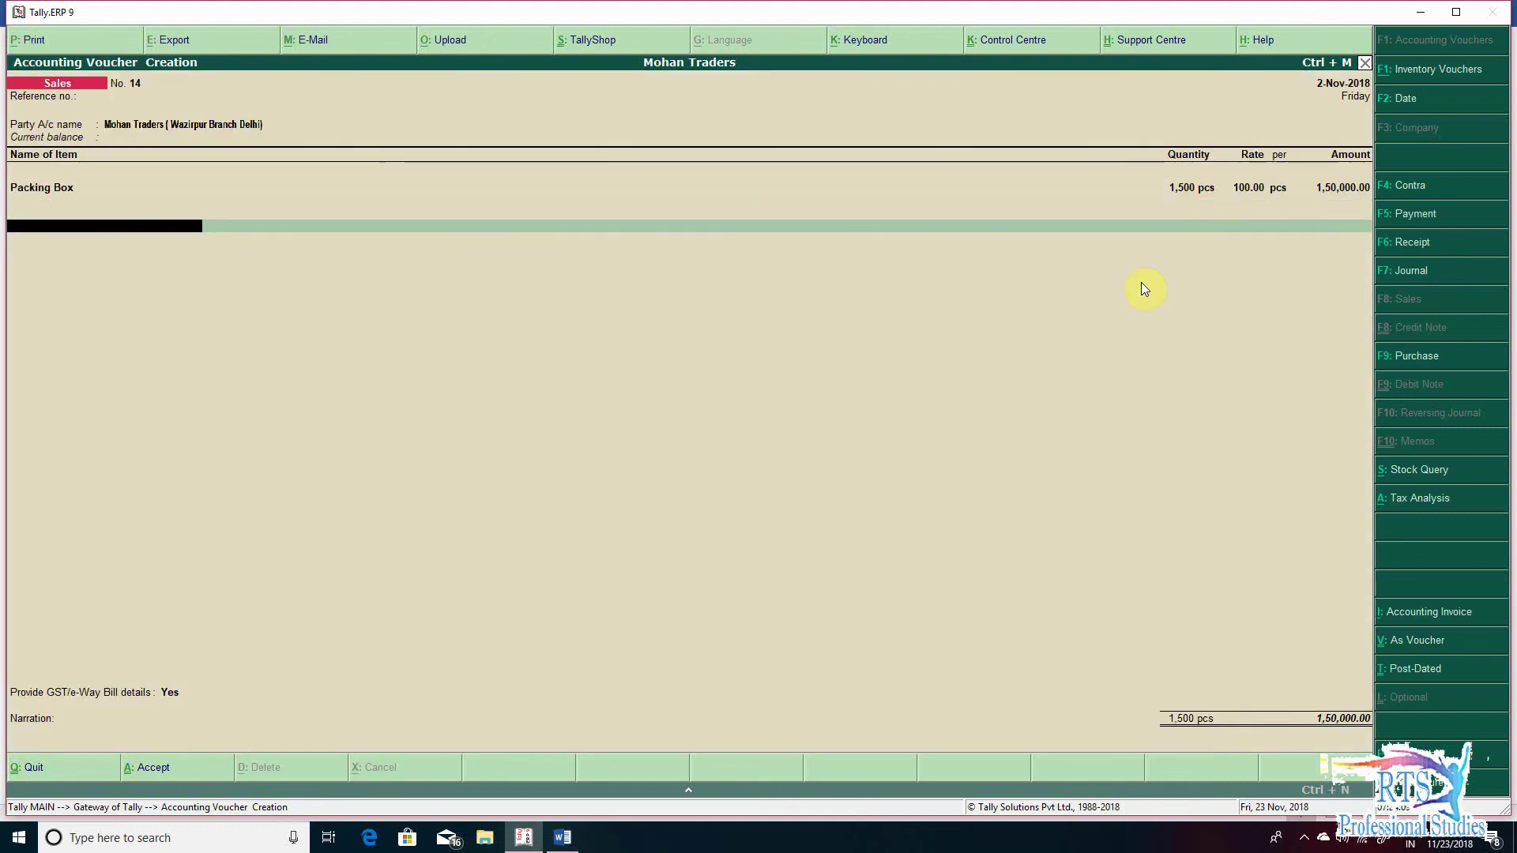
- Add Output CGST and Output Sgst lines of 9,000.00 each
{"action": "type", "text": "OUT"}
{"action": "key", "text": "Down"}
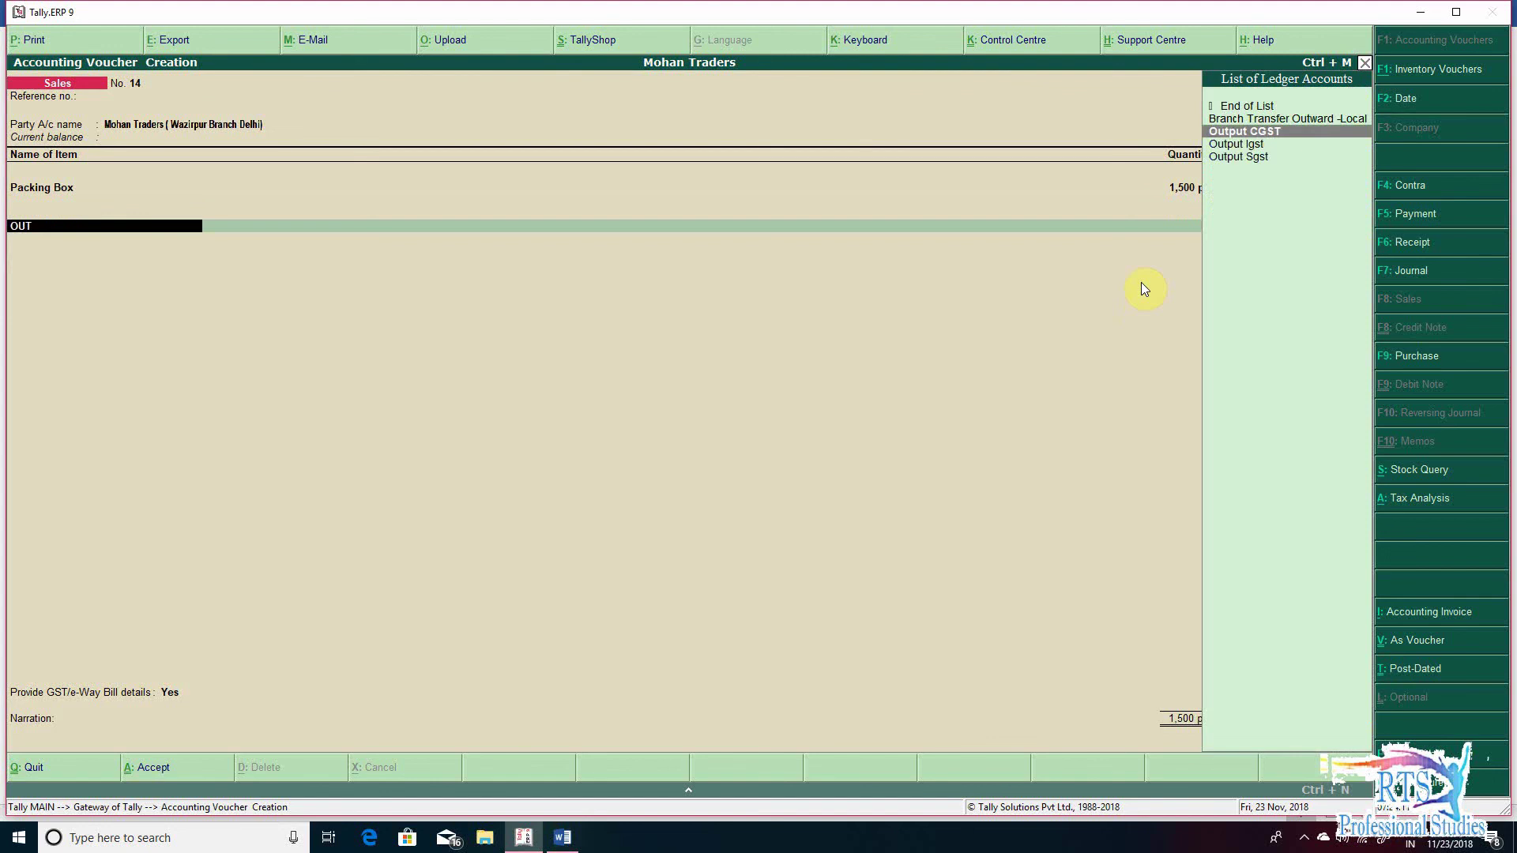
{"action": "key", "text": "Return"}
{"action": "type", "text": "OUT"}
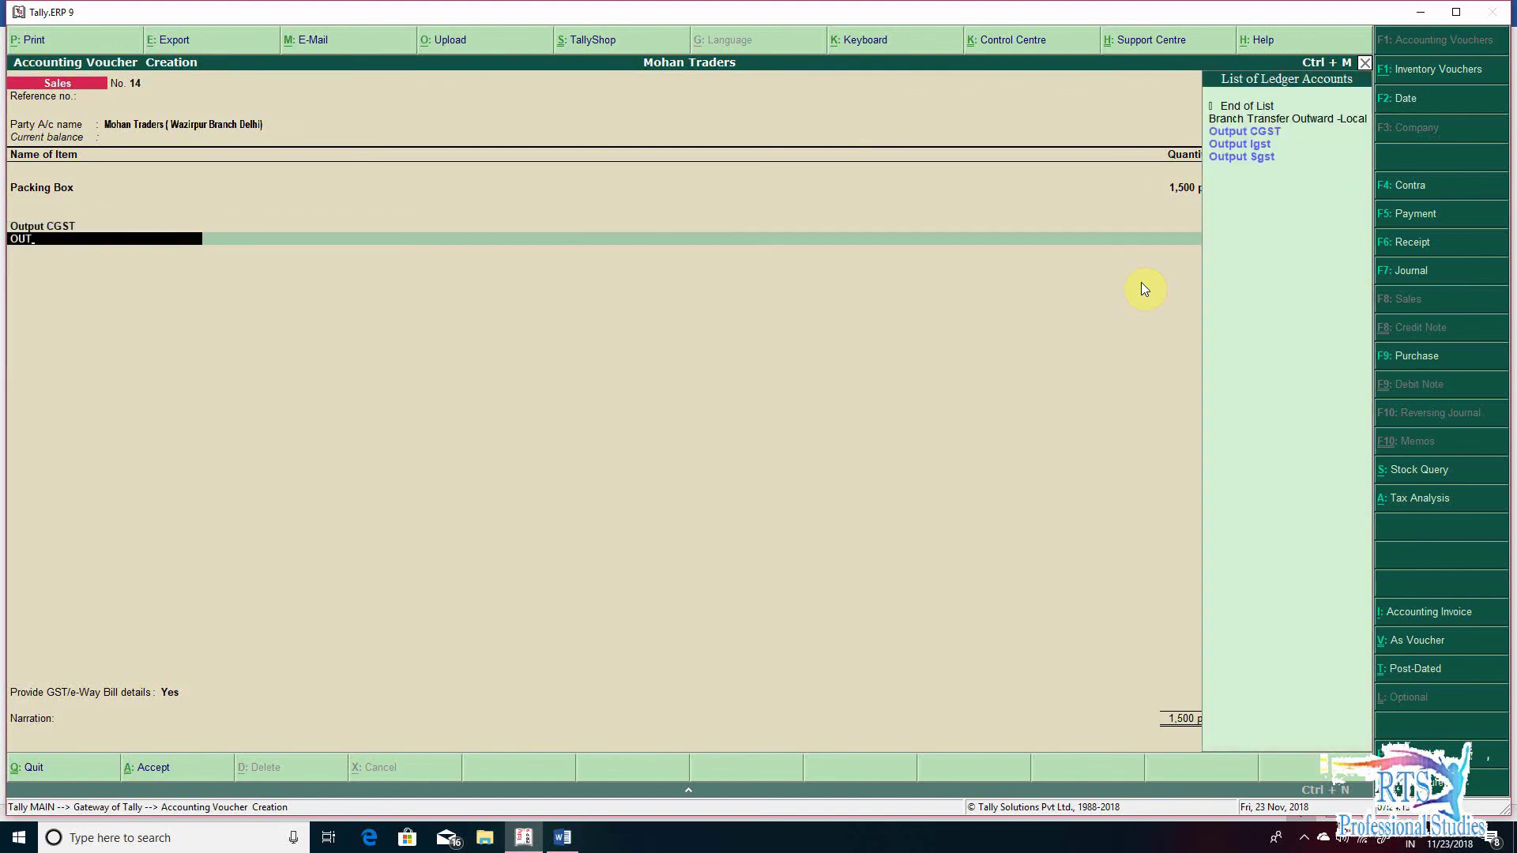
{"action": "key", "text": "Down"}
{"action": "key", "text": "Down"}
{"action": "key", "text": "Return"}
{"action": "key", "text": "Return"}
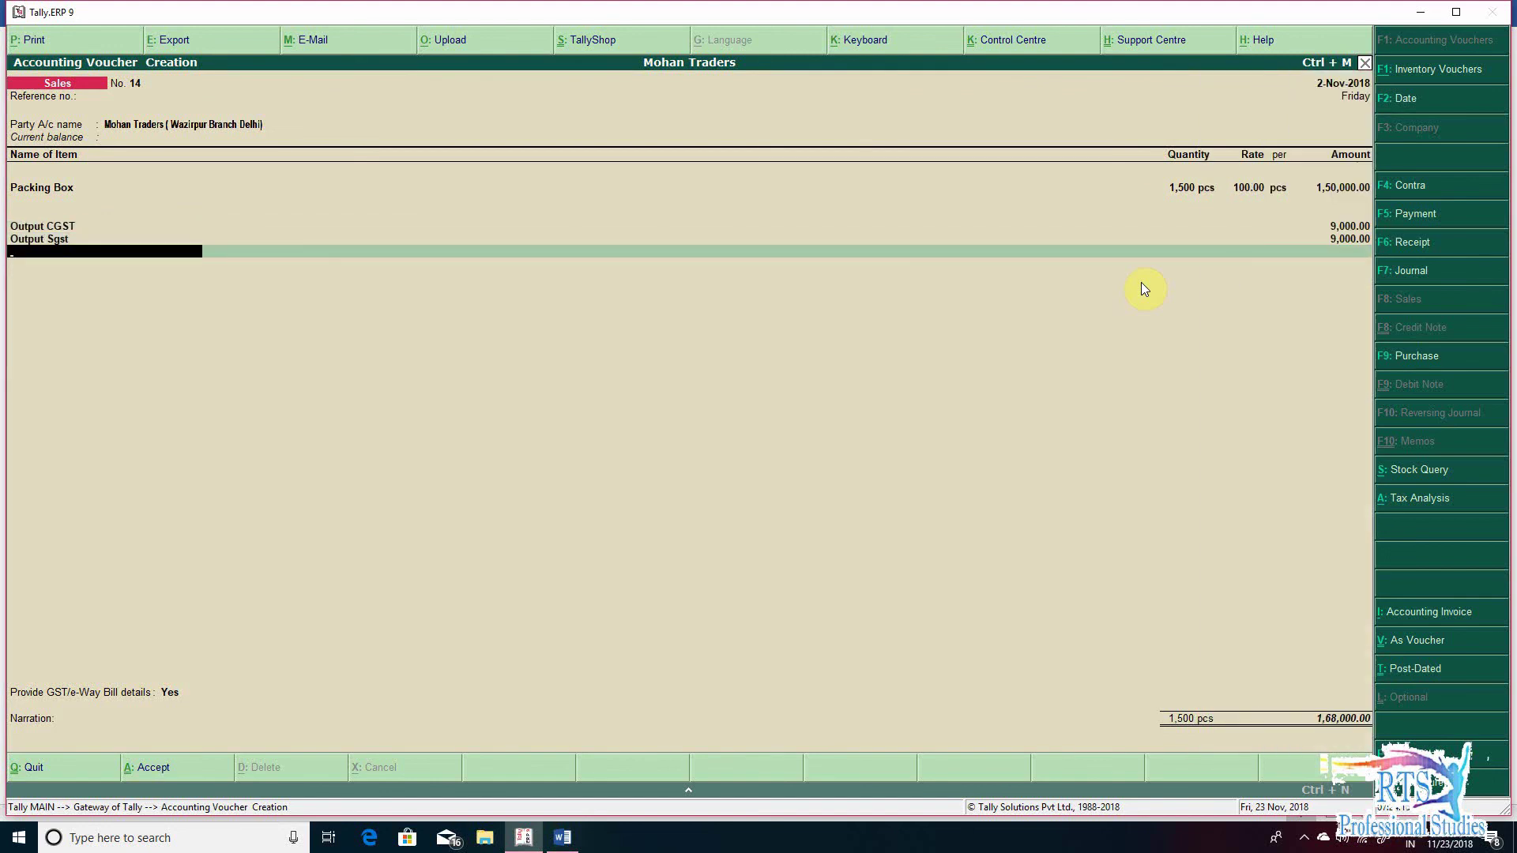
{"action": "key", "text": "Return"}
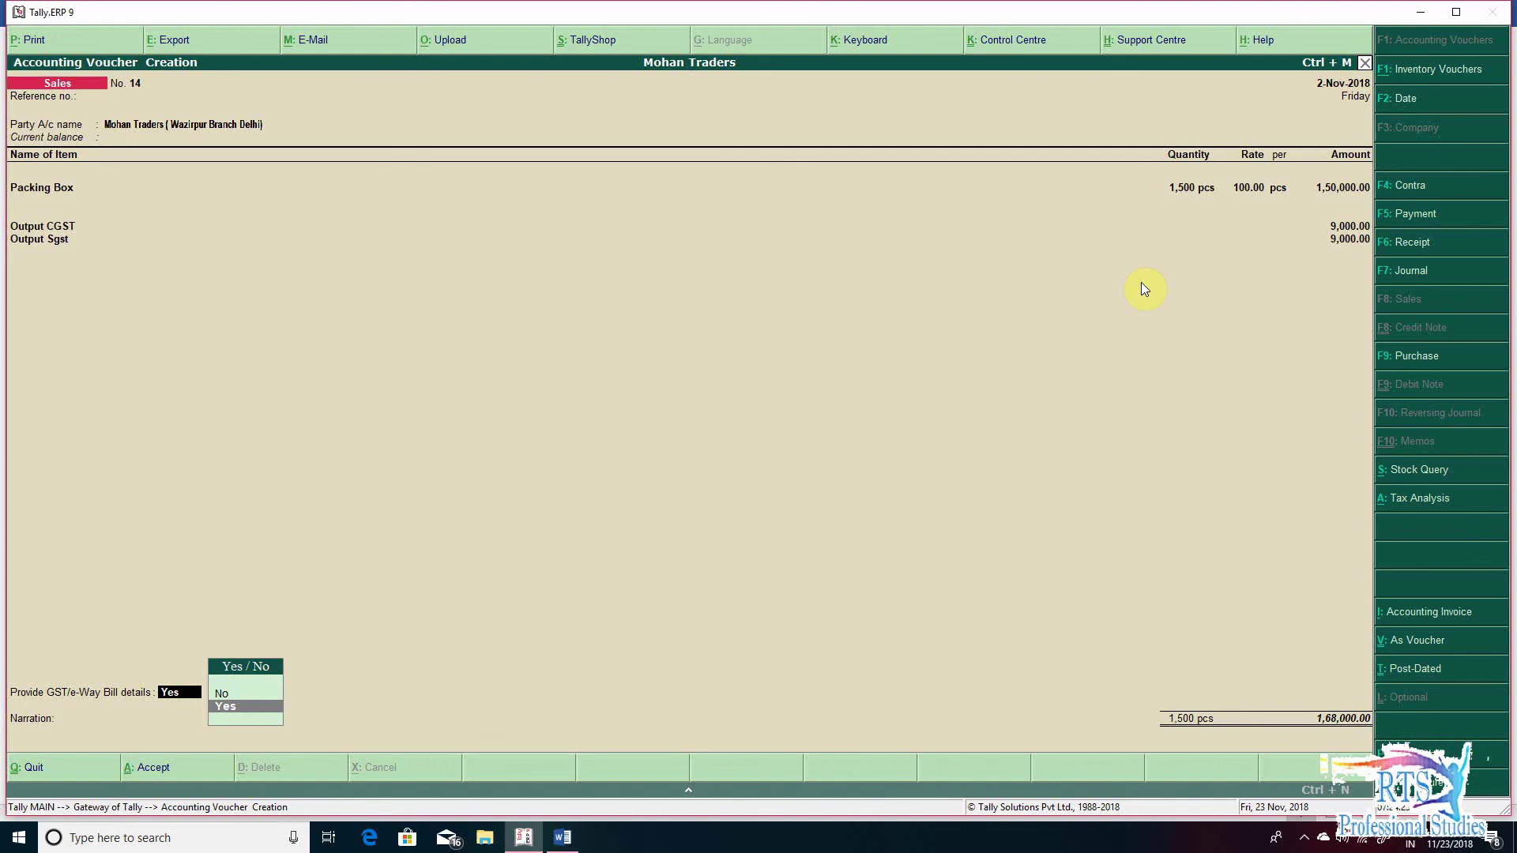
- Provide e-Way Bill details, add narration 'being goods sales to wazirpur branch', and save voucher 14
{"action": "key", "text": "Return"}
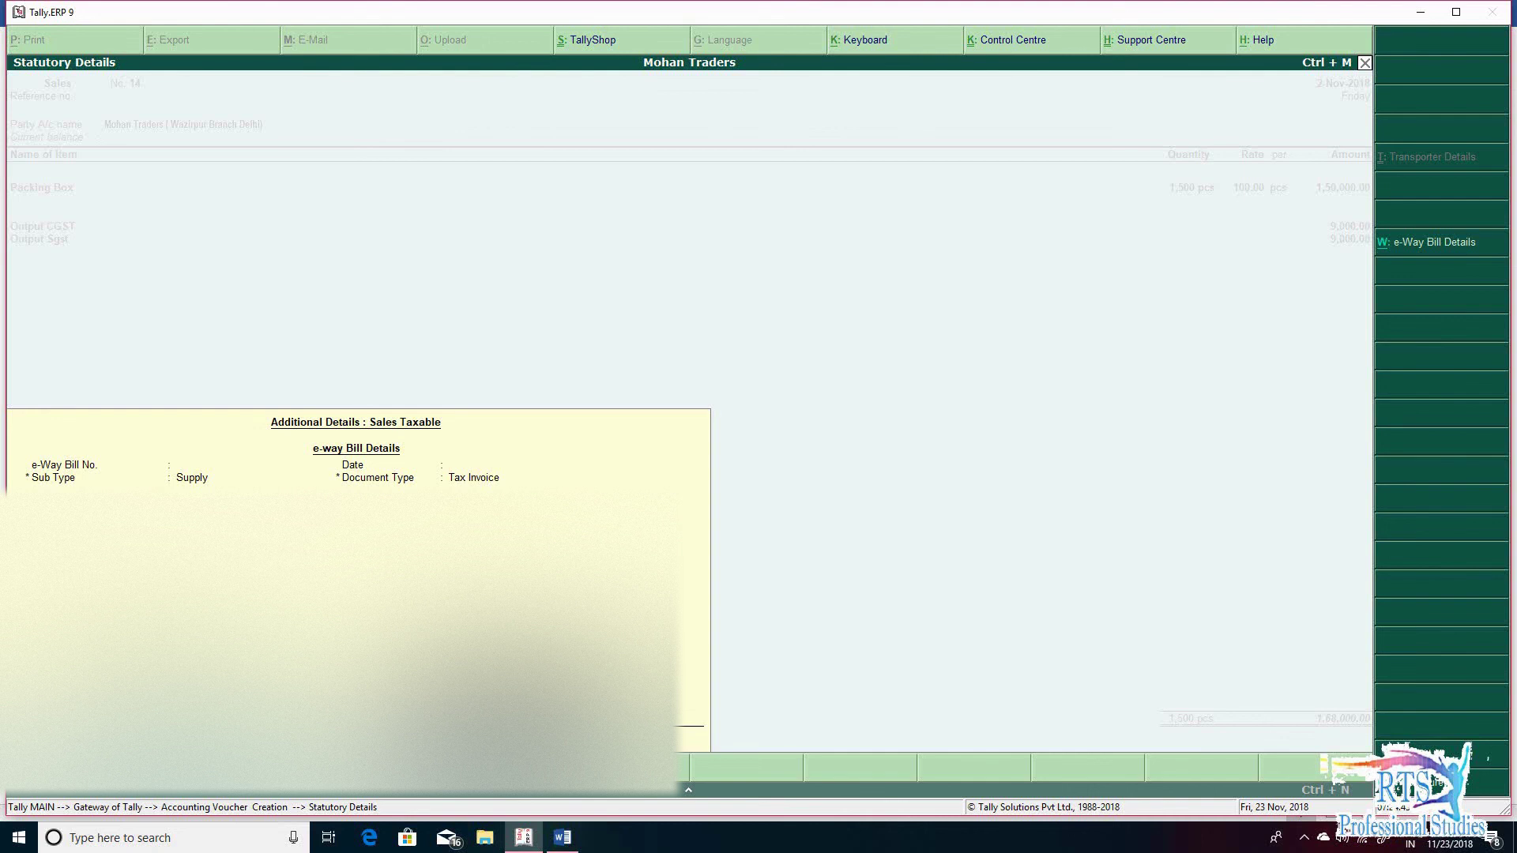
{"action": "key", "text": "ctrl+a"}
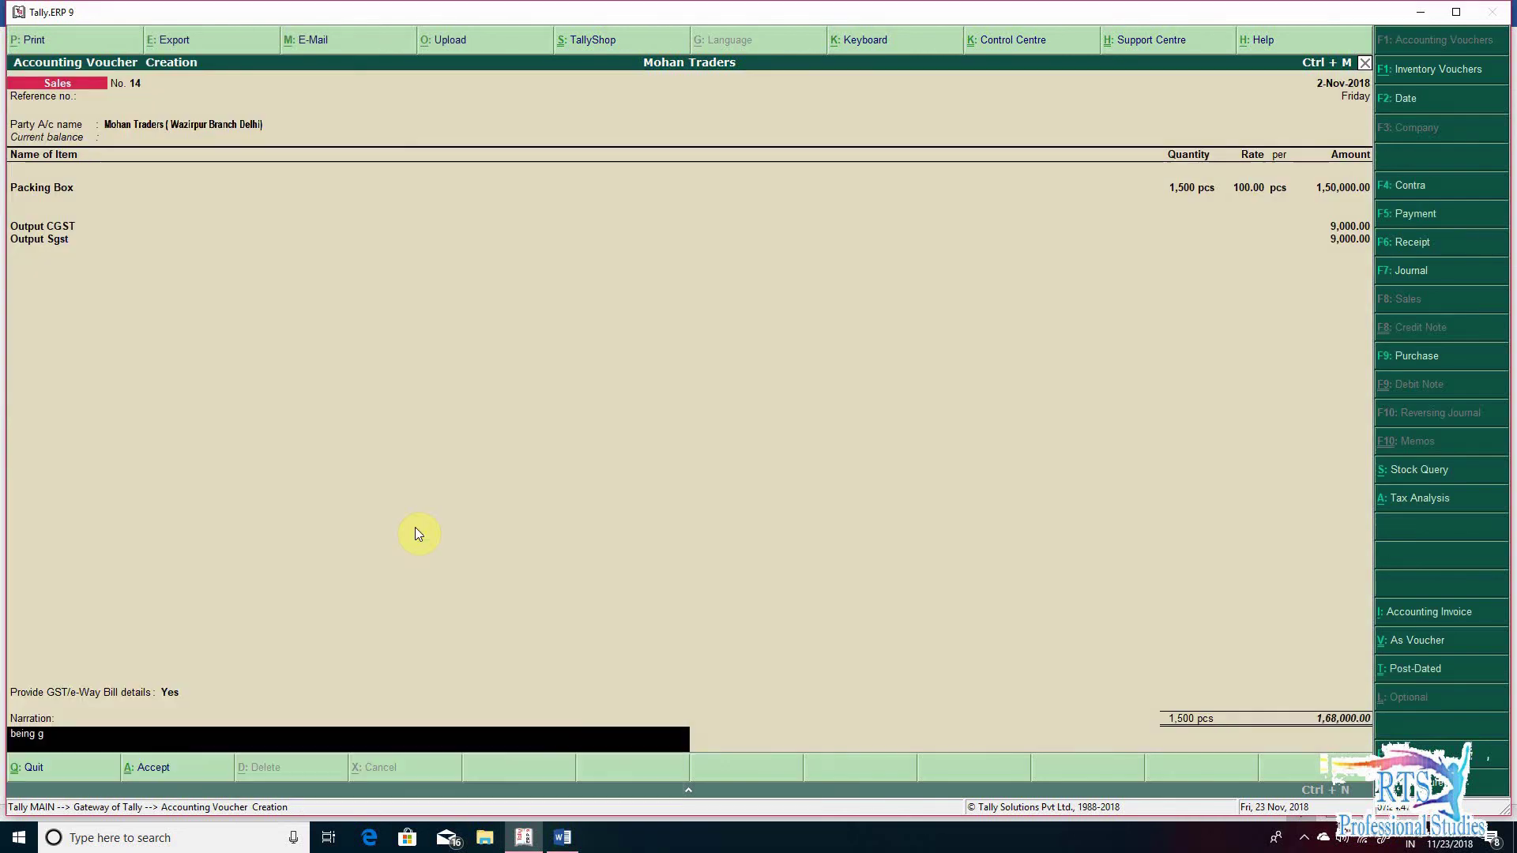
{"action": "type", "text": "sales"}
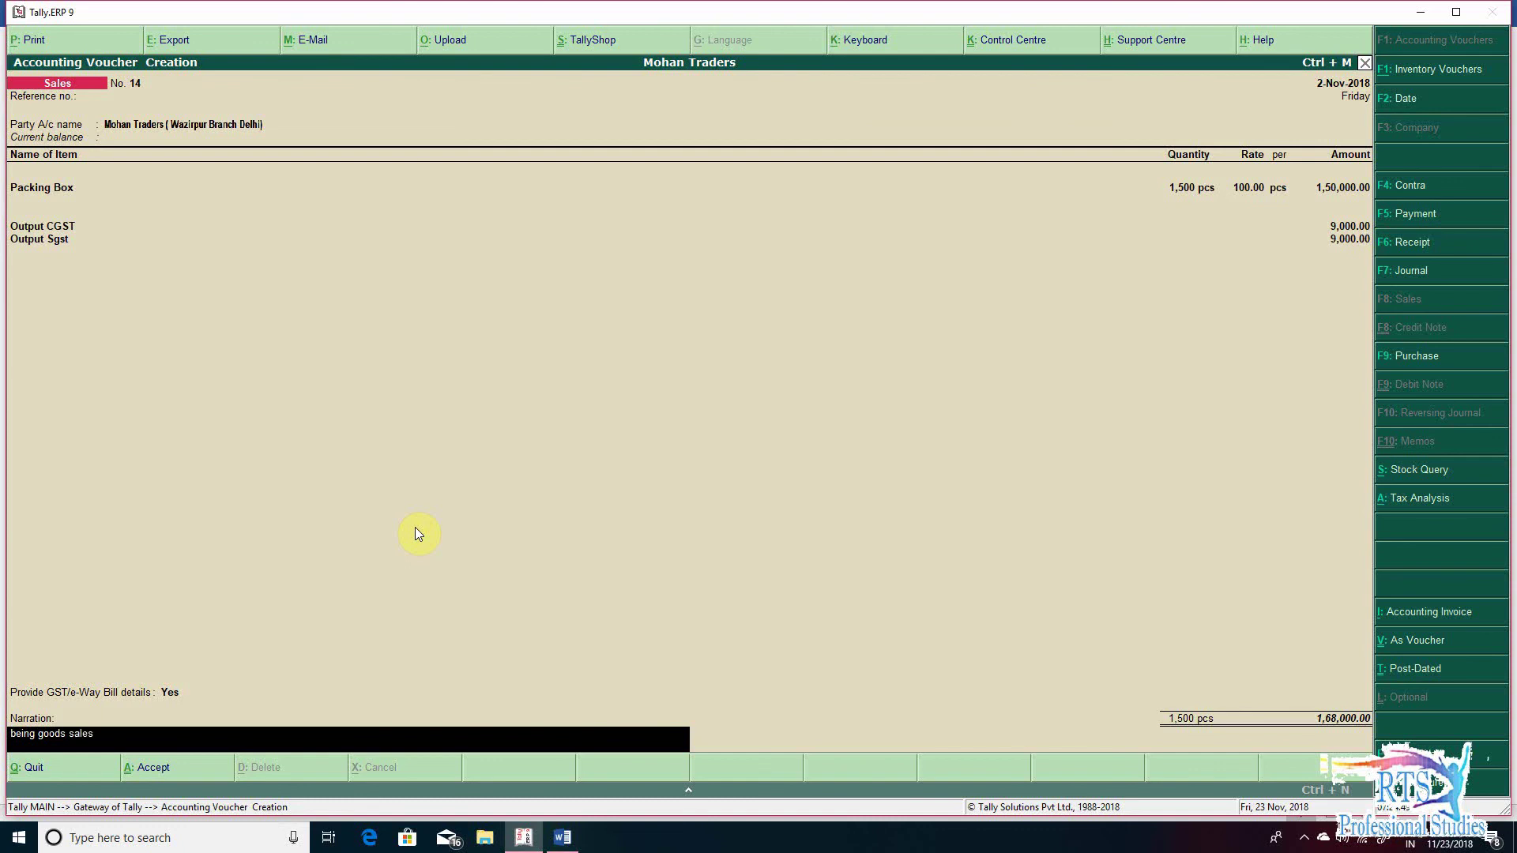
{"action": "type", "text": " to wazirpur branch"}
{"action": "key", "text": "Return"}
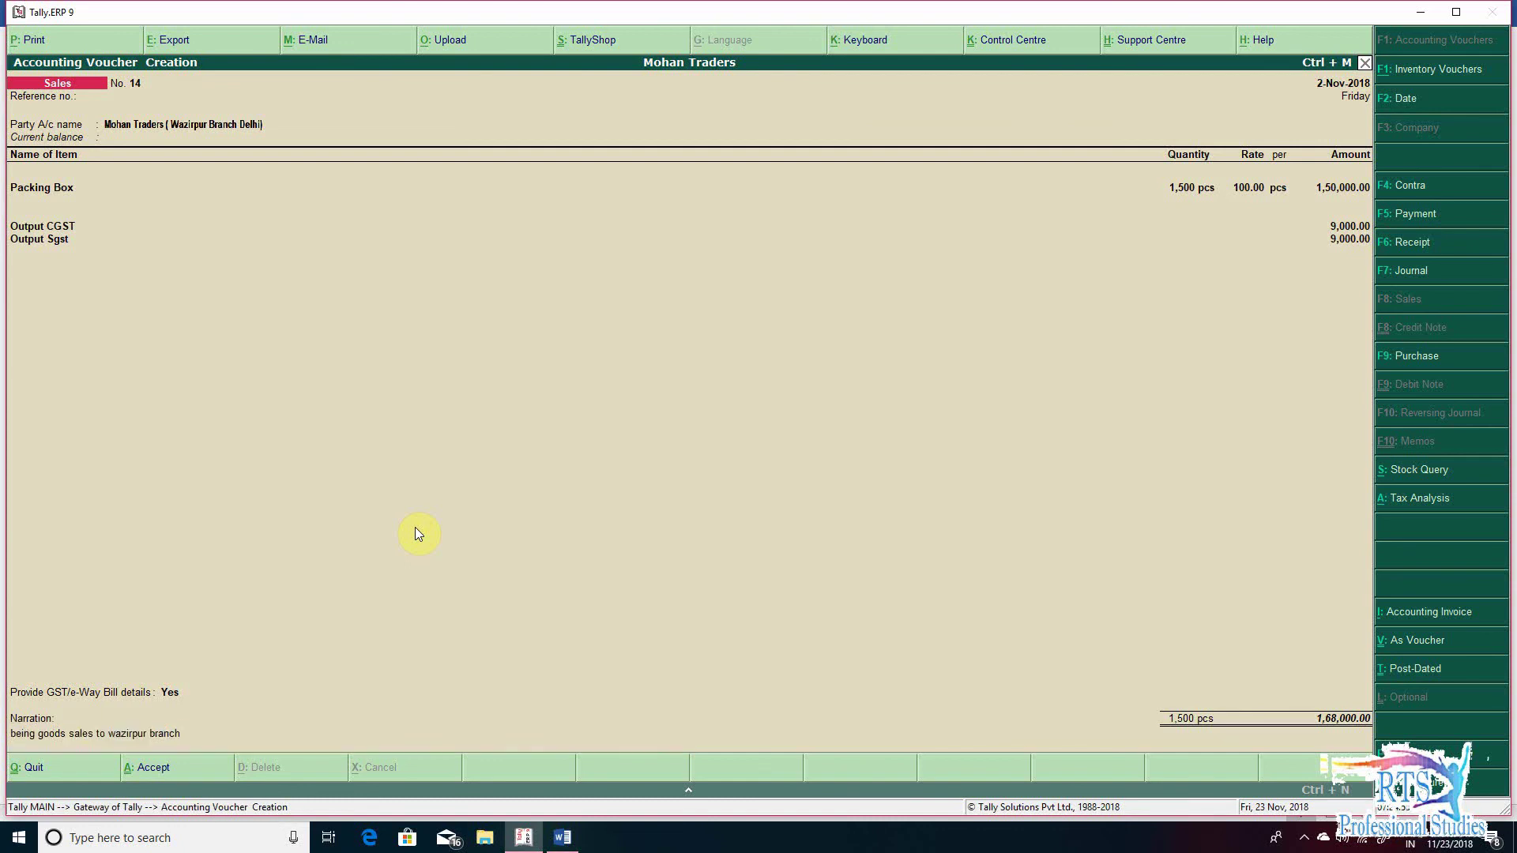
{"action": "key", "text": "y"}
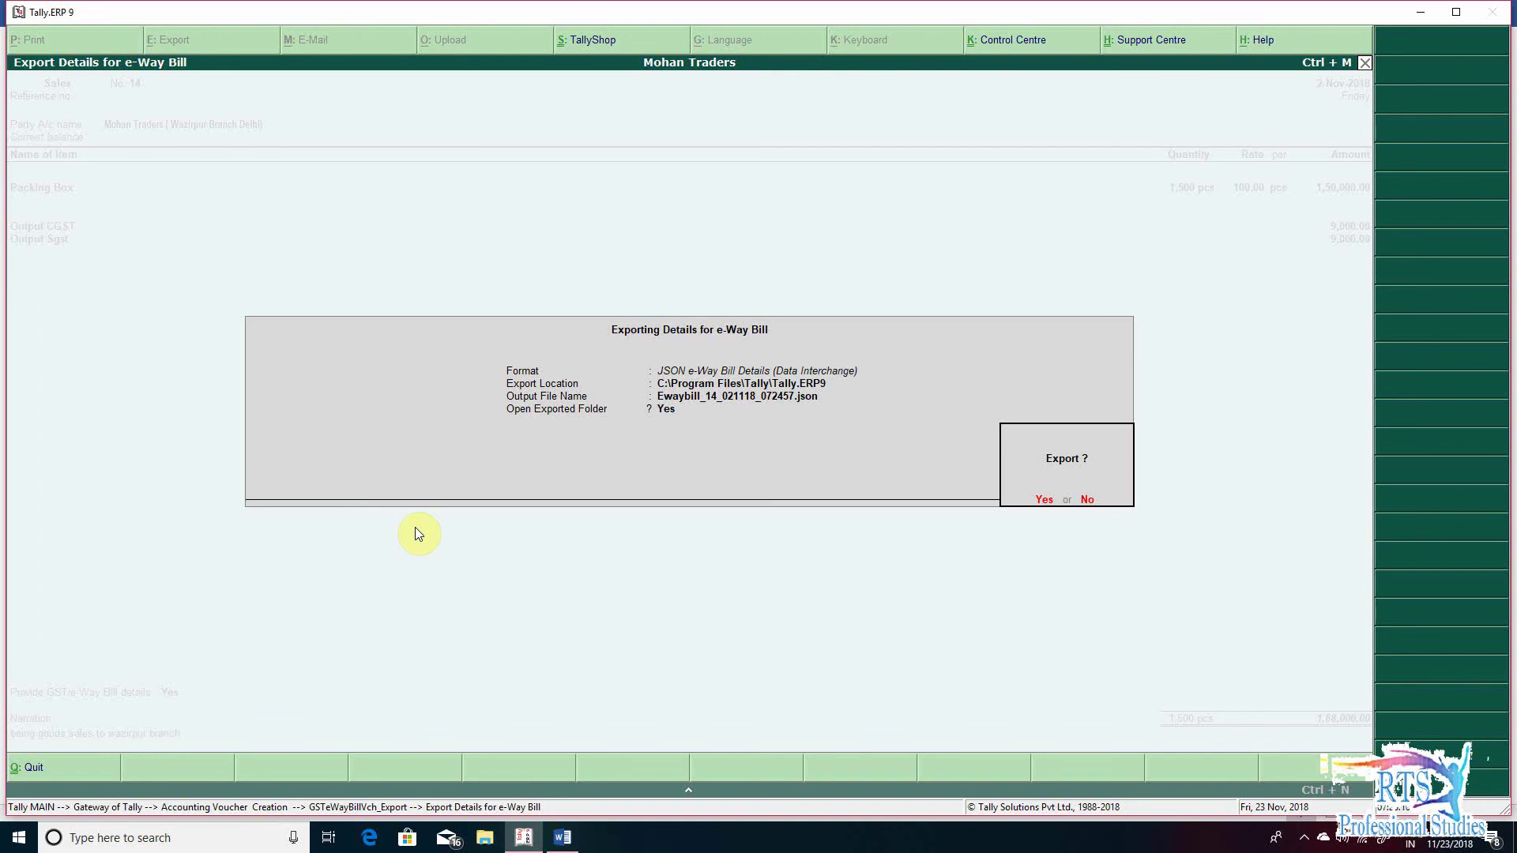
- Decline the e-Way Bill JSON export and close the export screen
{"action": "key", "text": "n"}
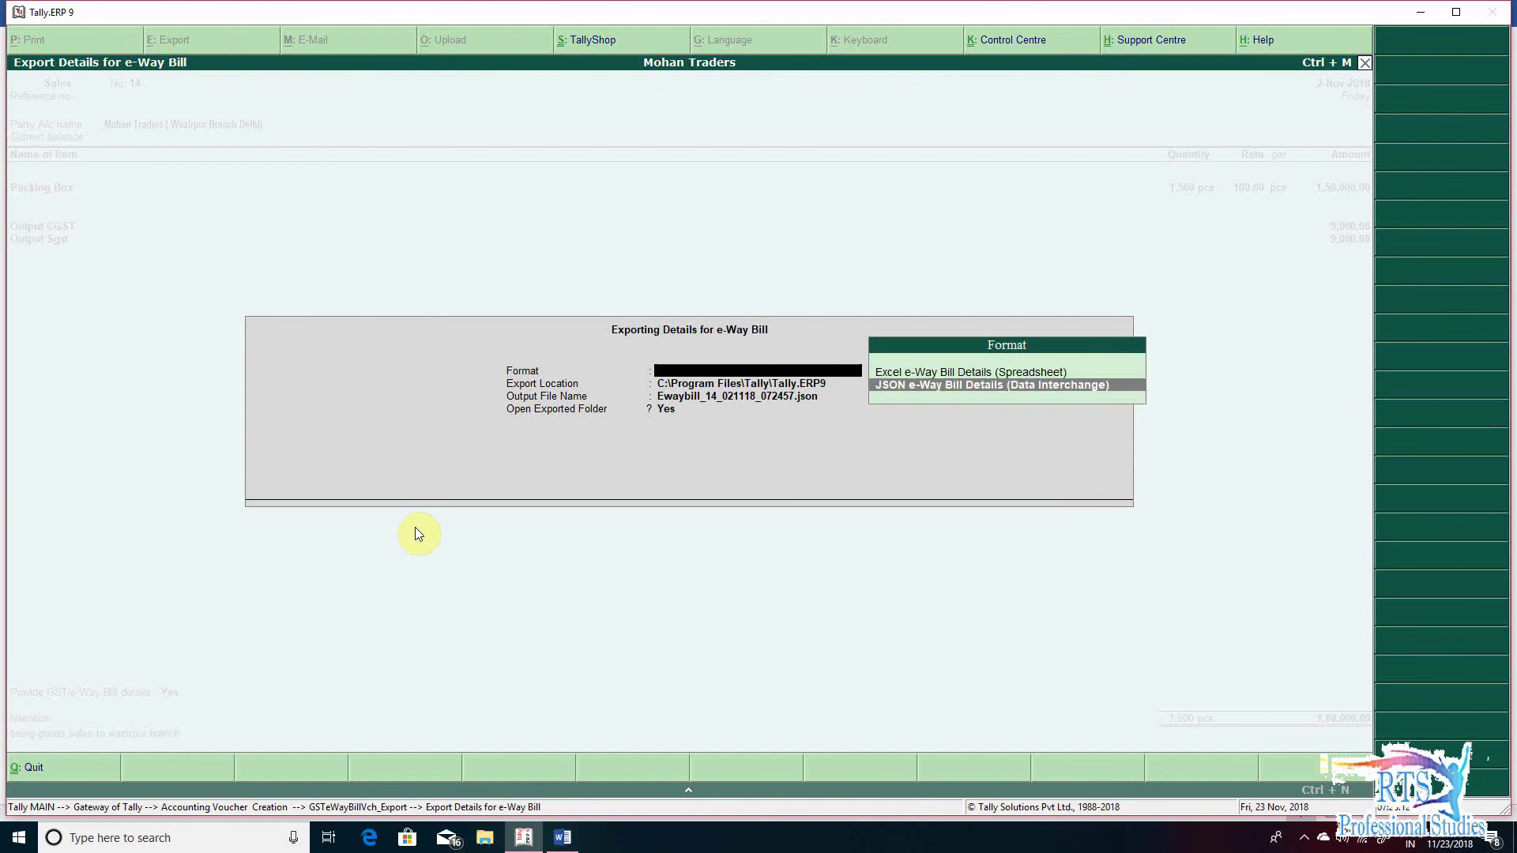
{"action": "key", "text": "Escape"}
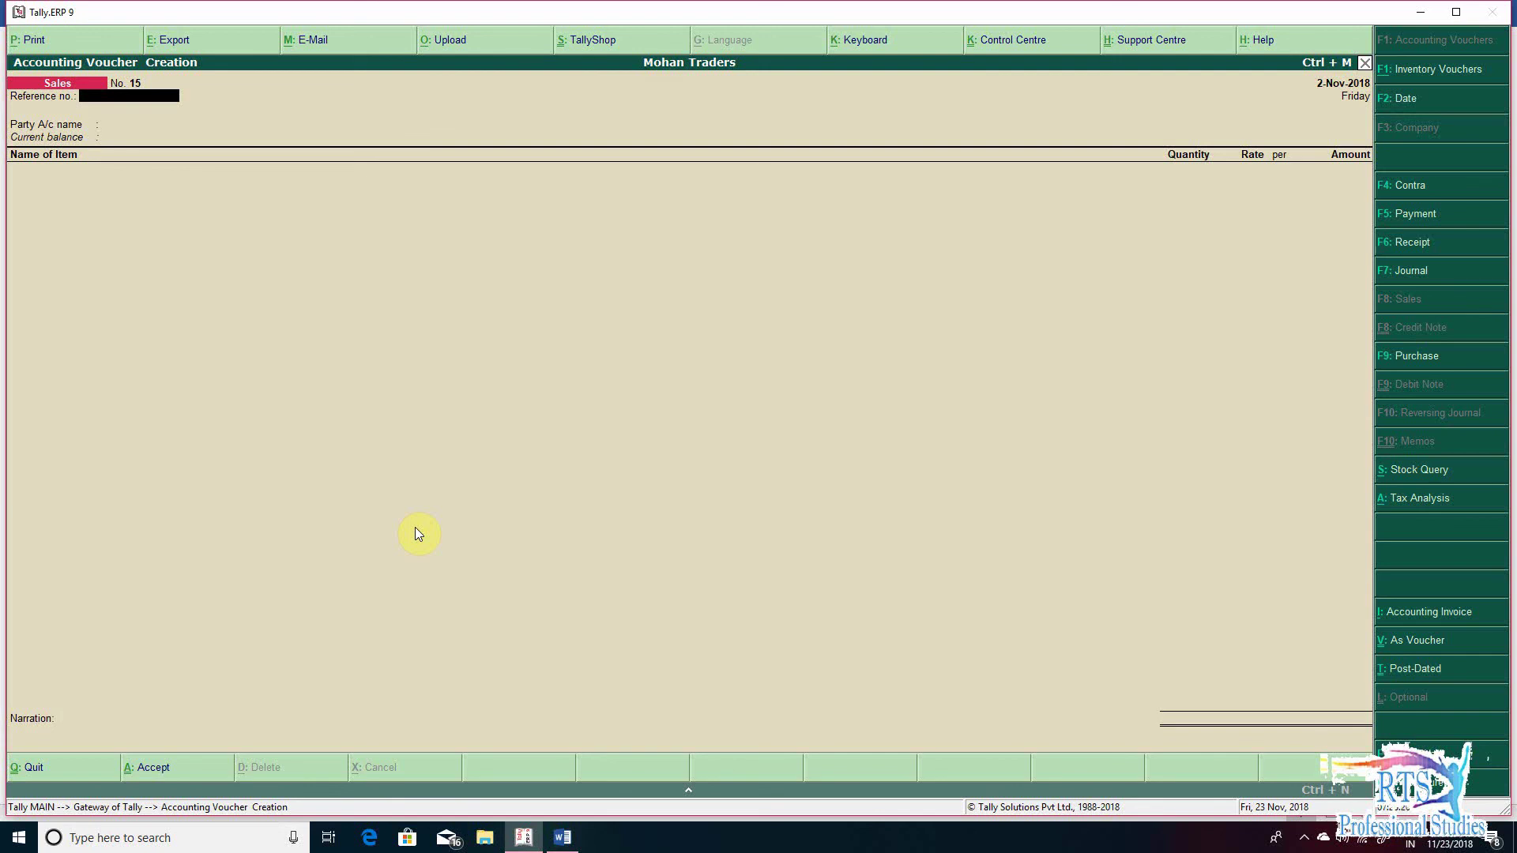
{"action": "key", "text": "alt+Tab"}
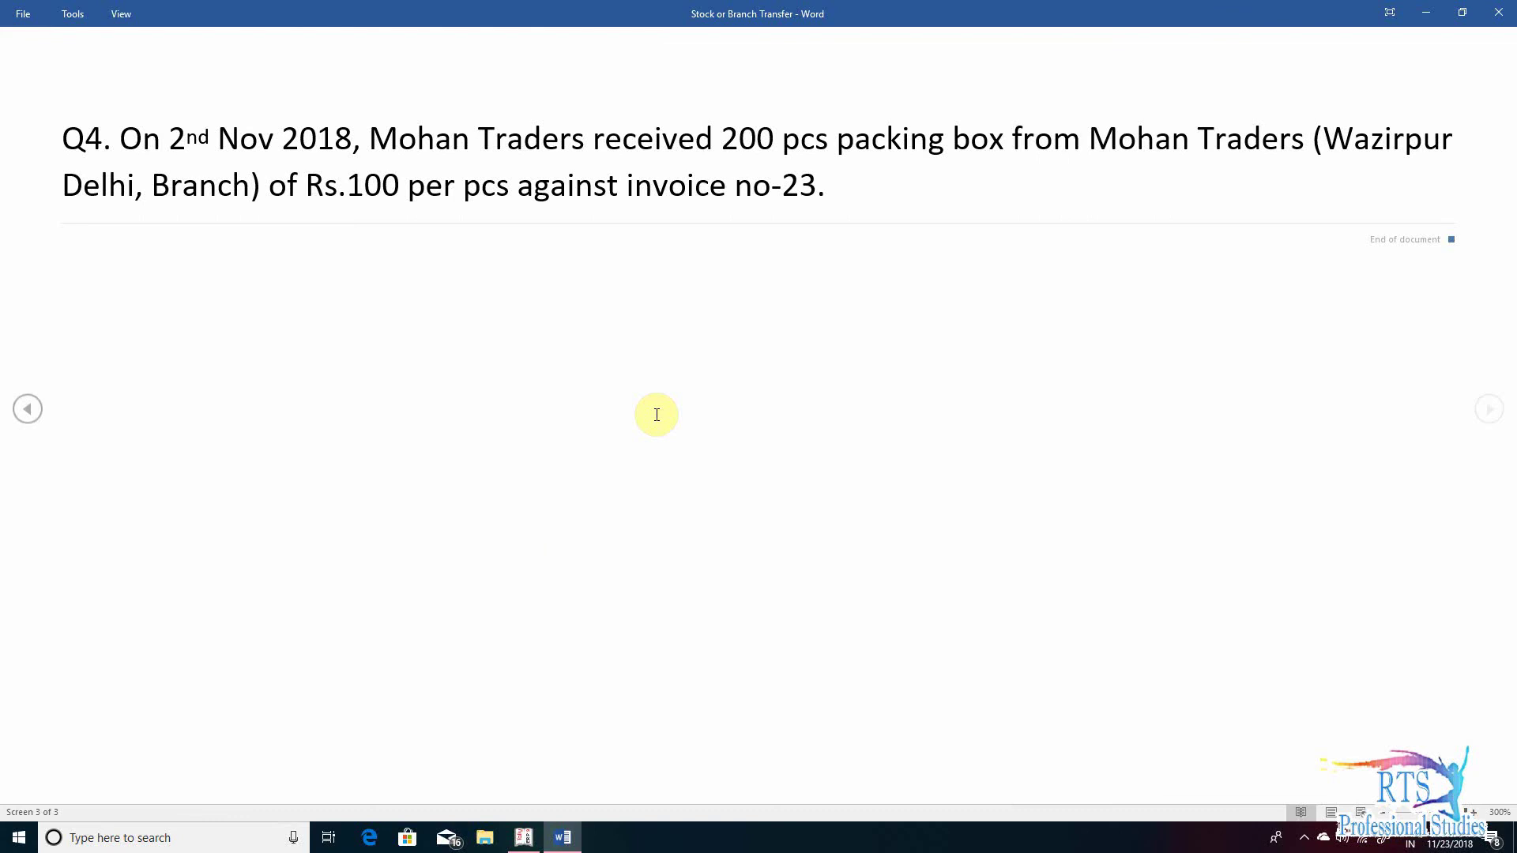
{"action": "key", "text": "alt+Tab"}
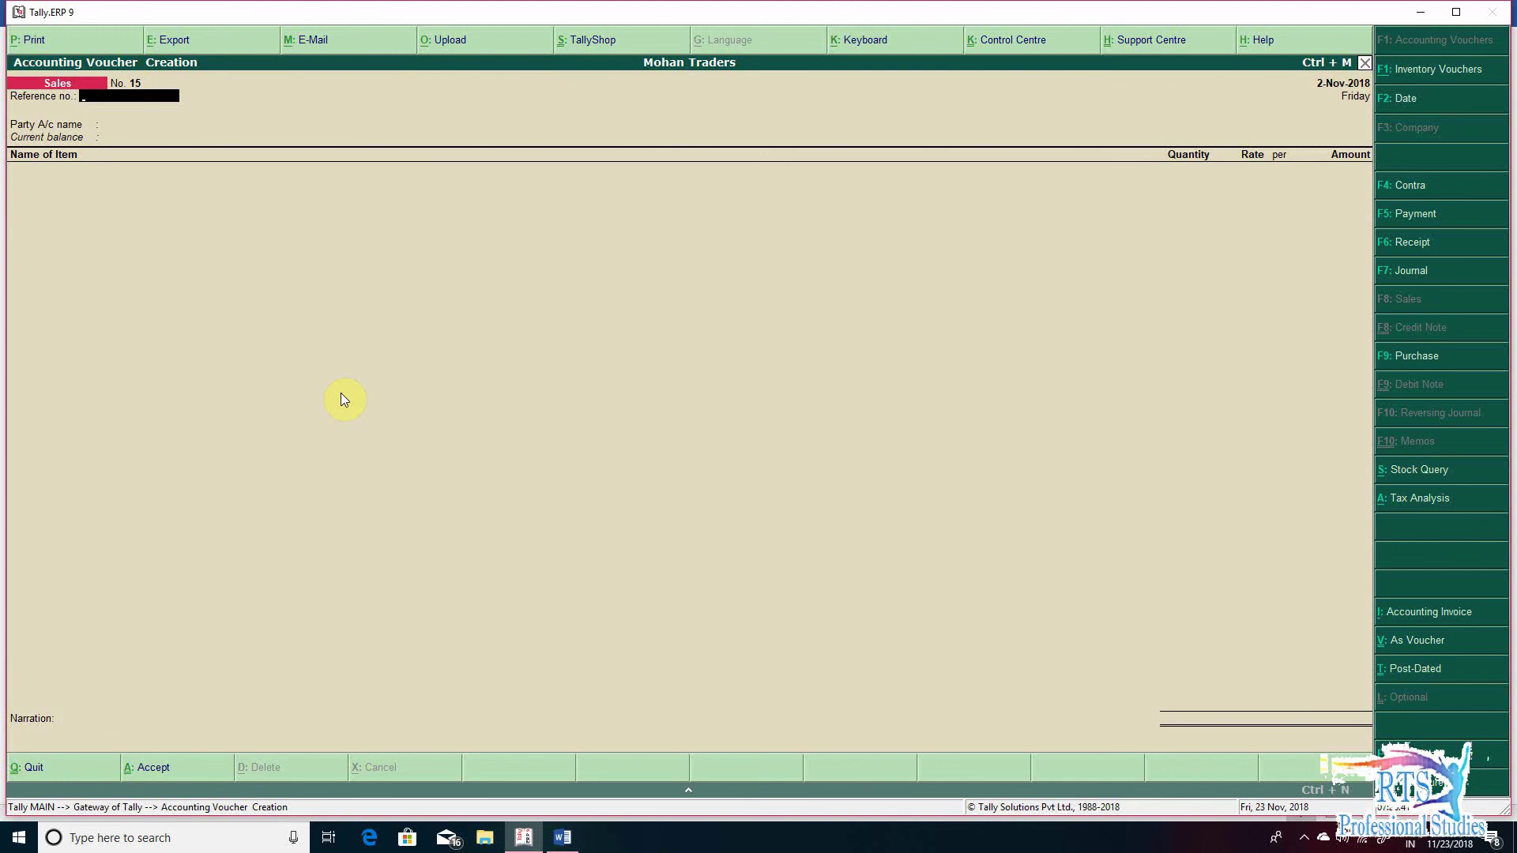
- Switch to a Purchase voucher dated 2-Nov-2018 with supplier invoice number 23
{"action": "key", "text": "F9"}
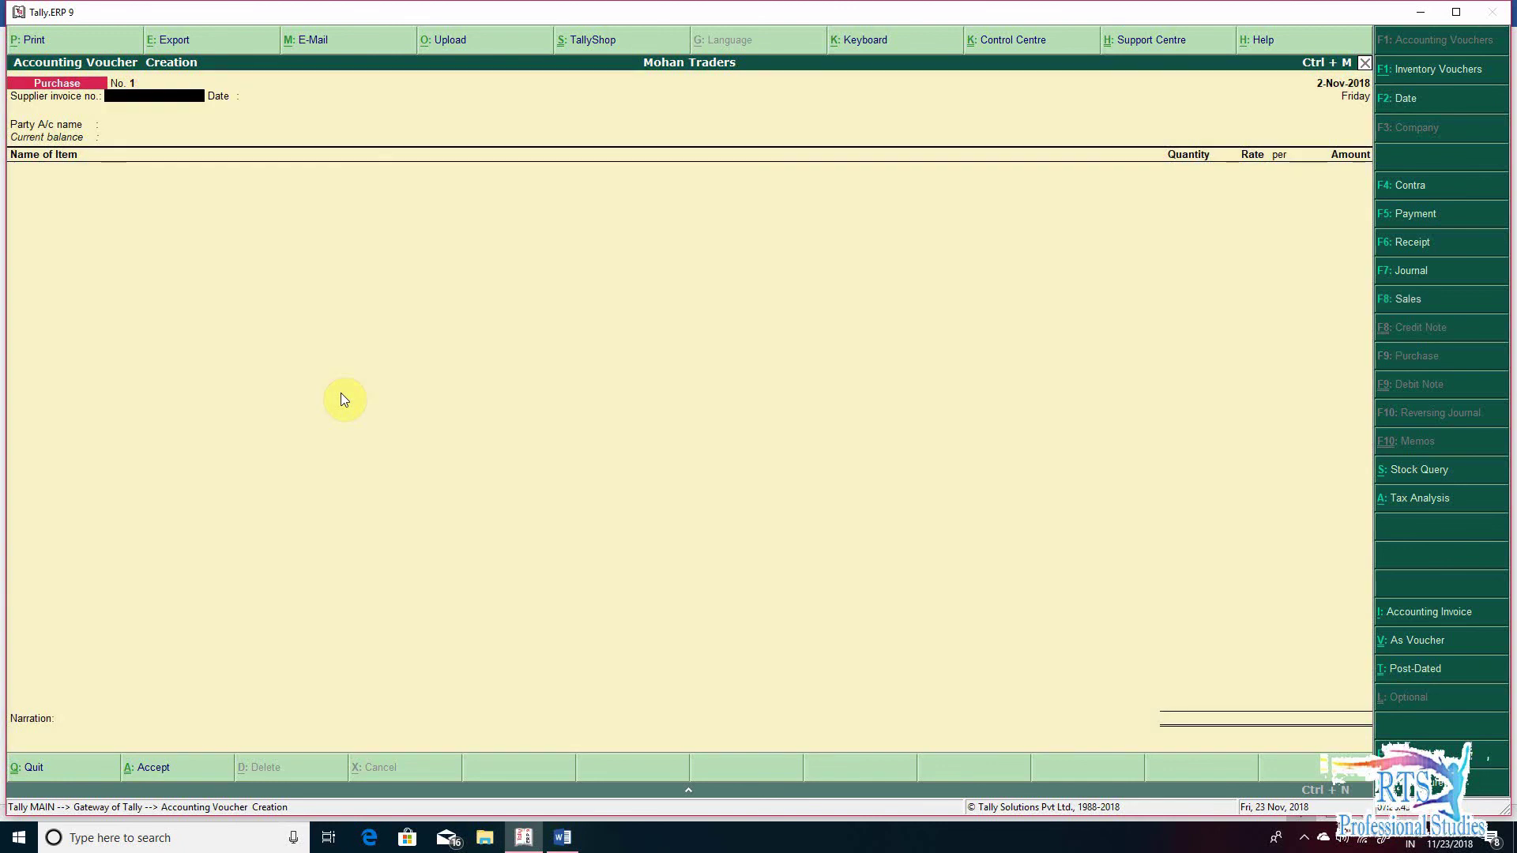
{"action": "type", "text": "1"}
{"action": "key", "text": "Return"}
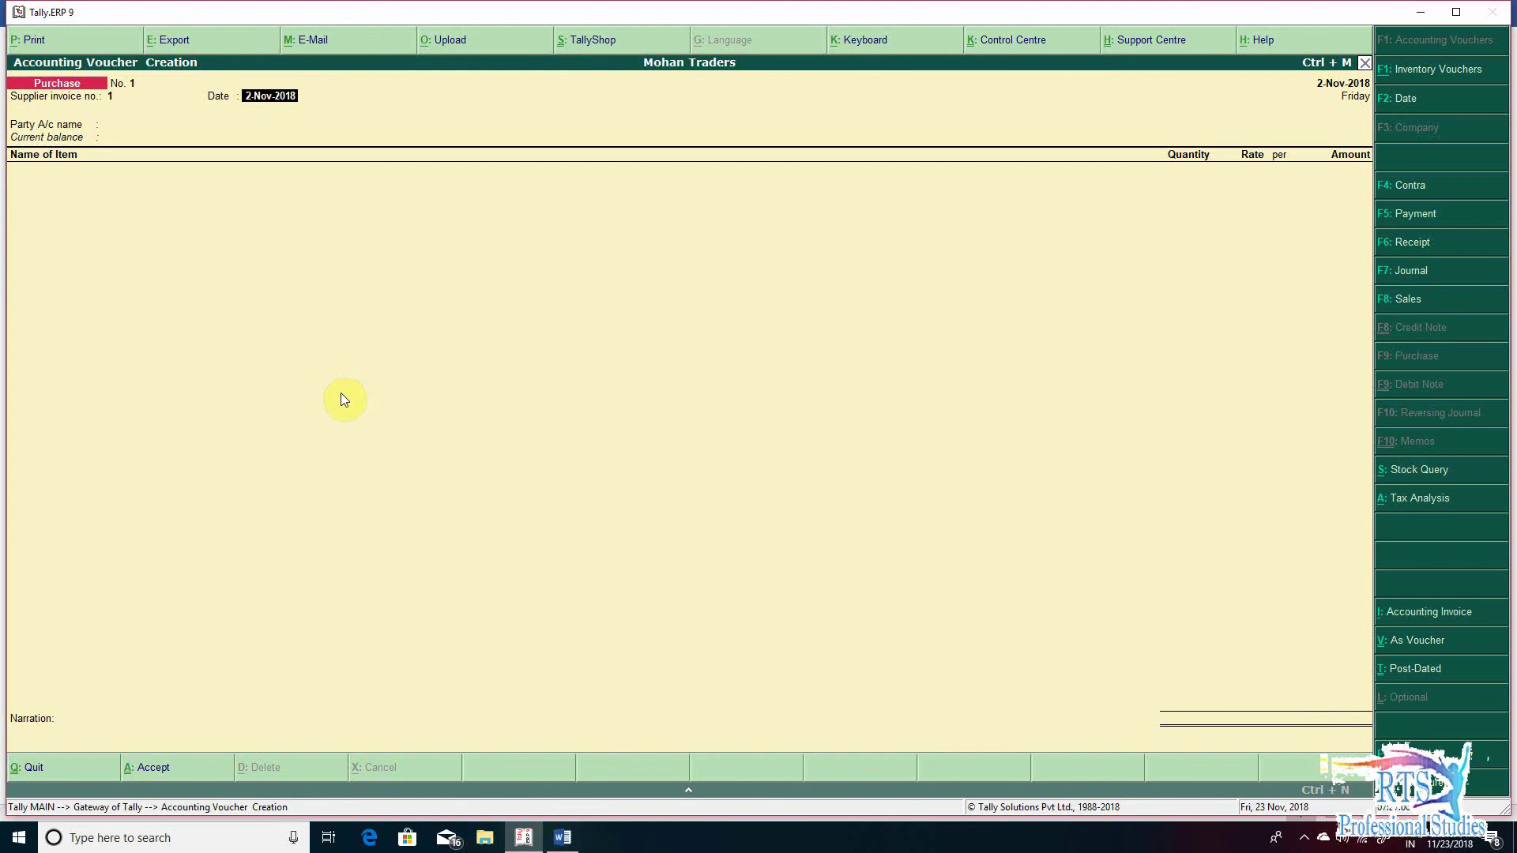
{"action": "key", "text": "Return"}
{"action": "key", "text": "BackSpace"}
{"action": "key", "text": "BackSpace"}
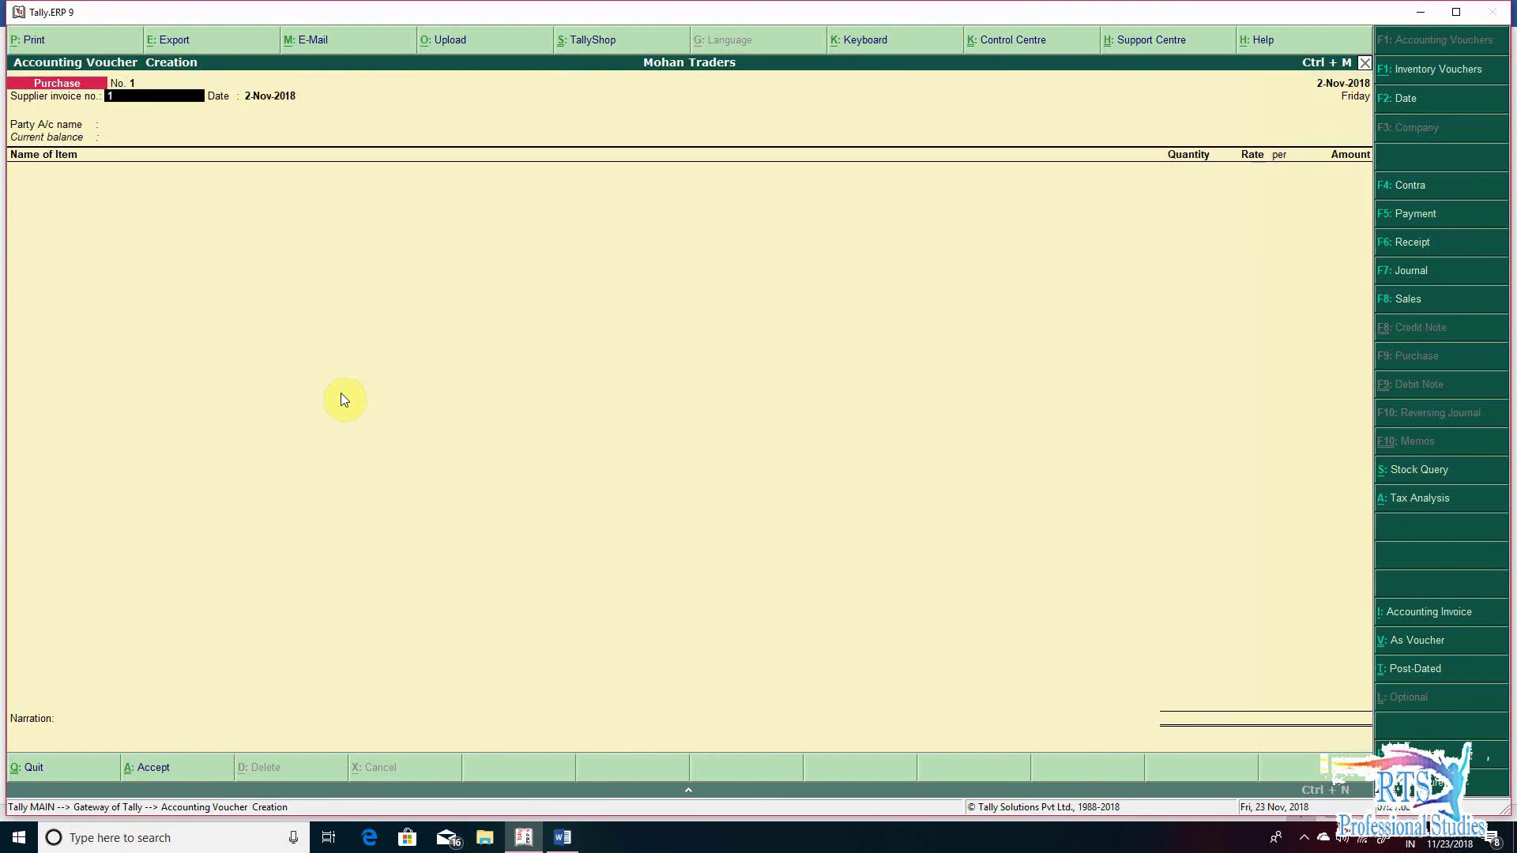
{"action": "type", "text": "23"}
{"action": "key", "text": "Return"}
- Select Mohan Traders (Wazirpur Branch Delhi) as the supplier party and pass its party details
{"action": "key", "text": "Return"}
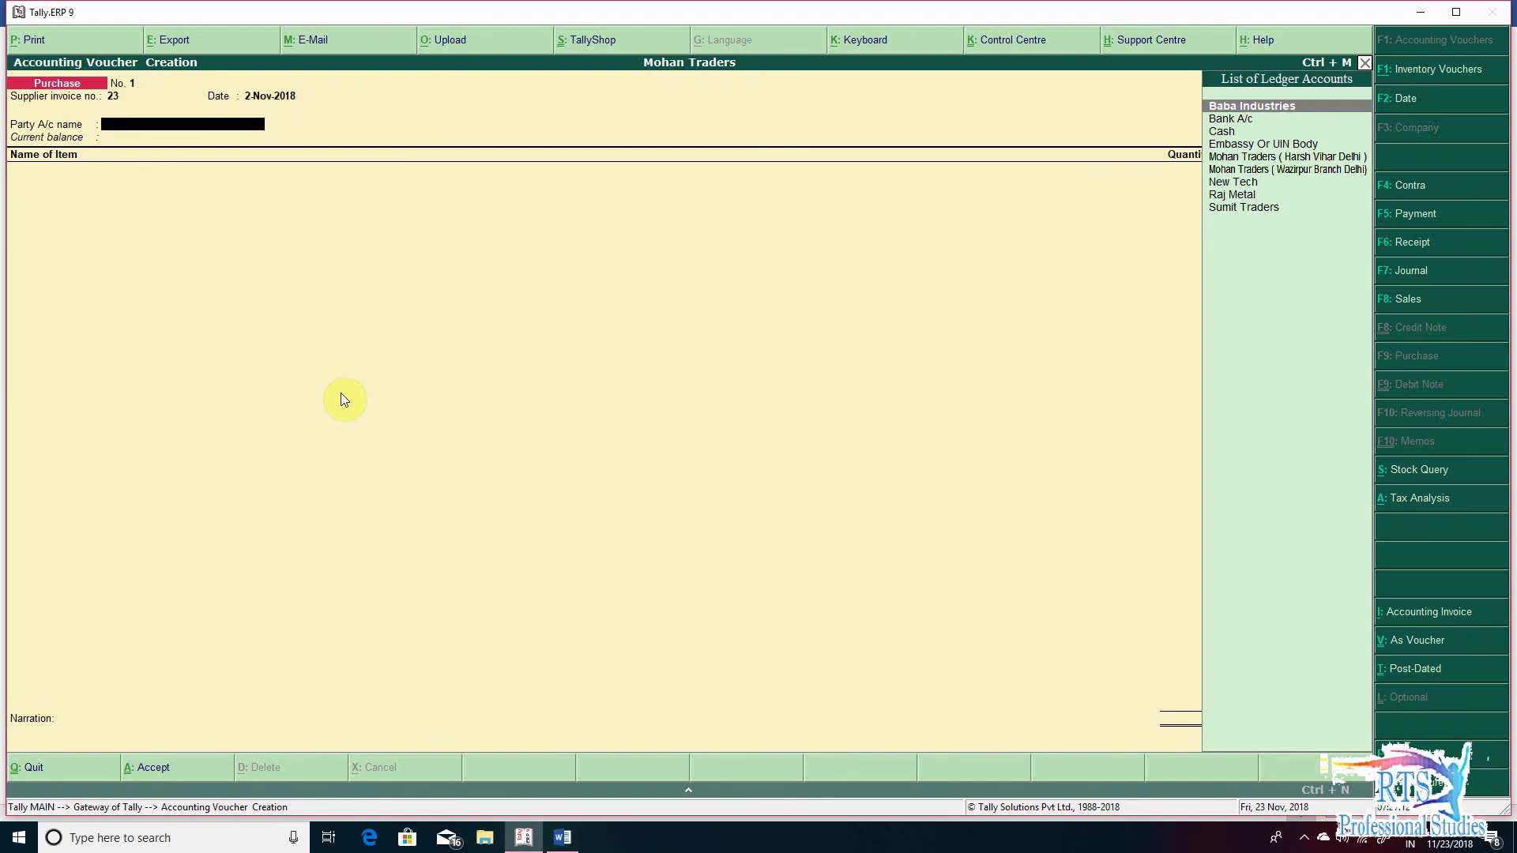
{"action": "type", "text": "Mo"}
{"action": "key", "text": "Down"}
{"action": "key", "text": "Return"}
{"action": "key", "text": "Return"}
{"action": "key", "text": "Return"}
{"action": "key", "text": "Return"}
{"action": "key", "text": "Return"}
{"action": "key", "text": "Return"}
{"action": "key", "text": "Return"}
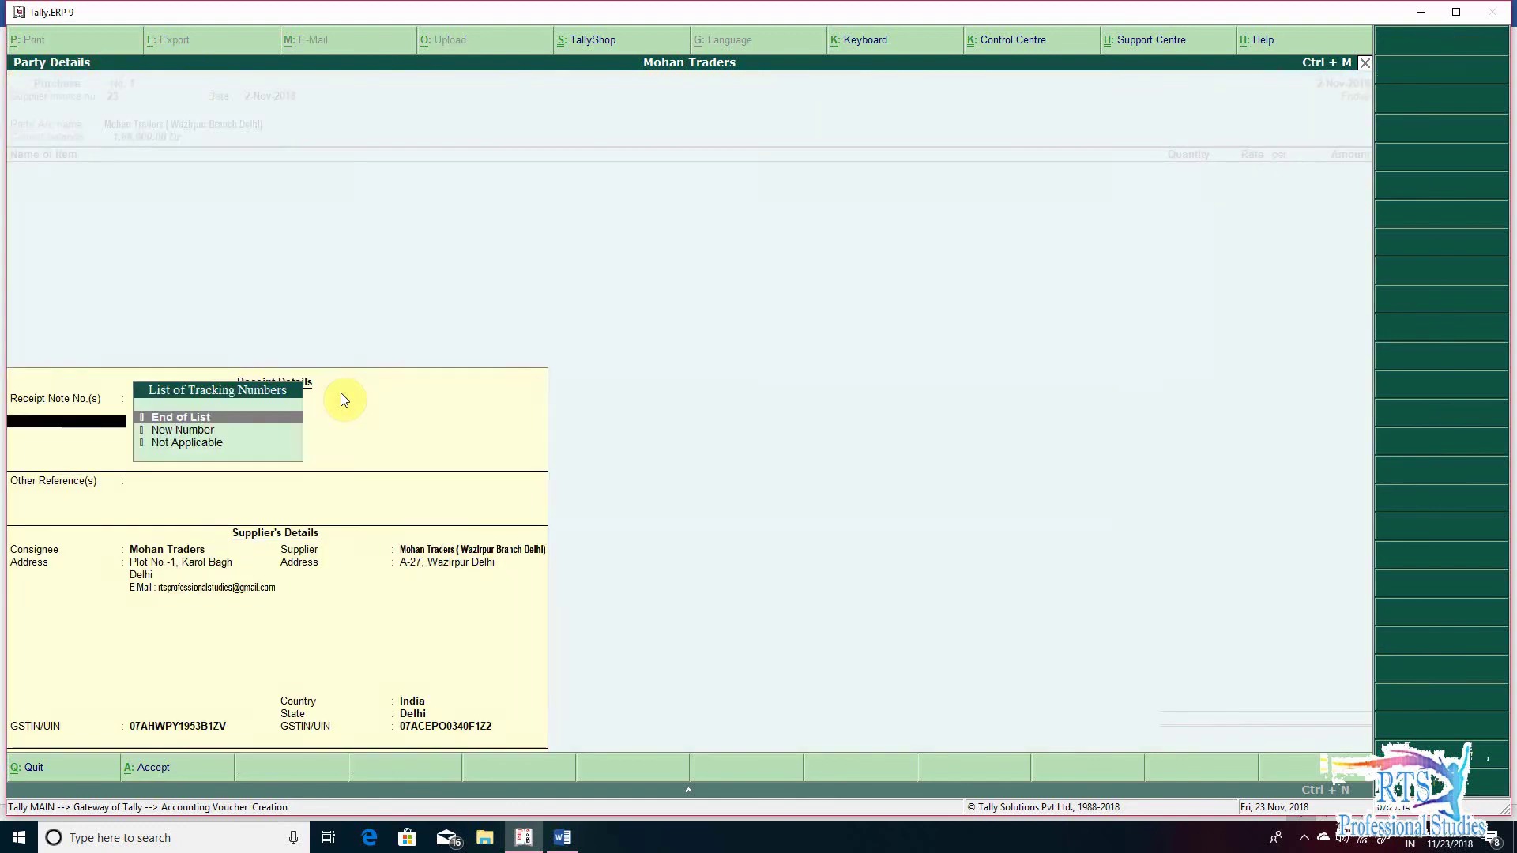
{"action": "key", "text": "Return"}
{"action": "key", "text": "Return"}
{"action": "key", "text": "Return"}
{"action": "key", "text": "Return"}
{"action": "key", "text": "Return"}
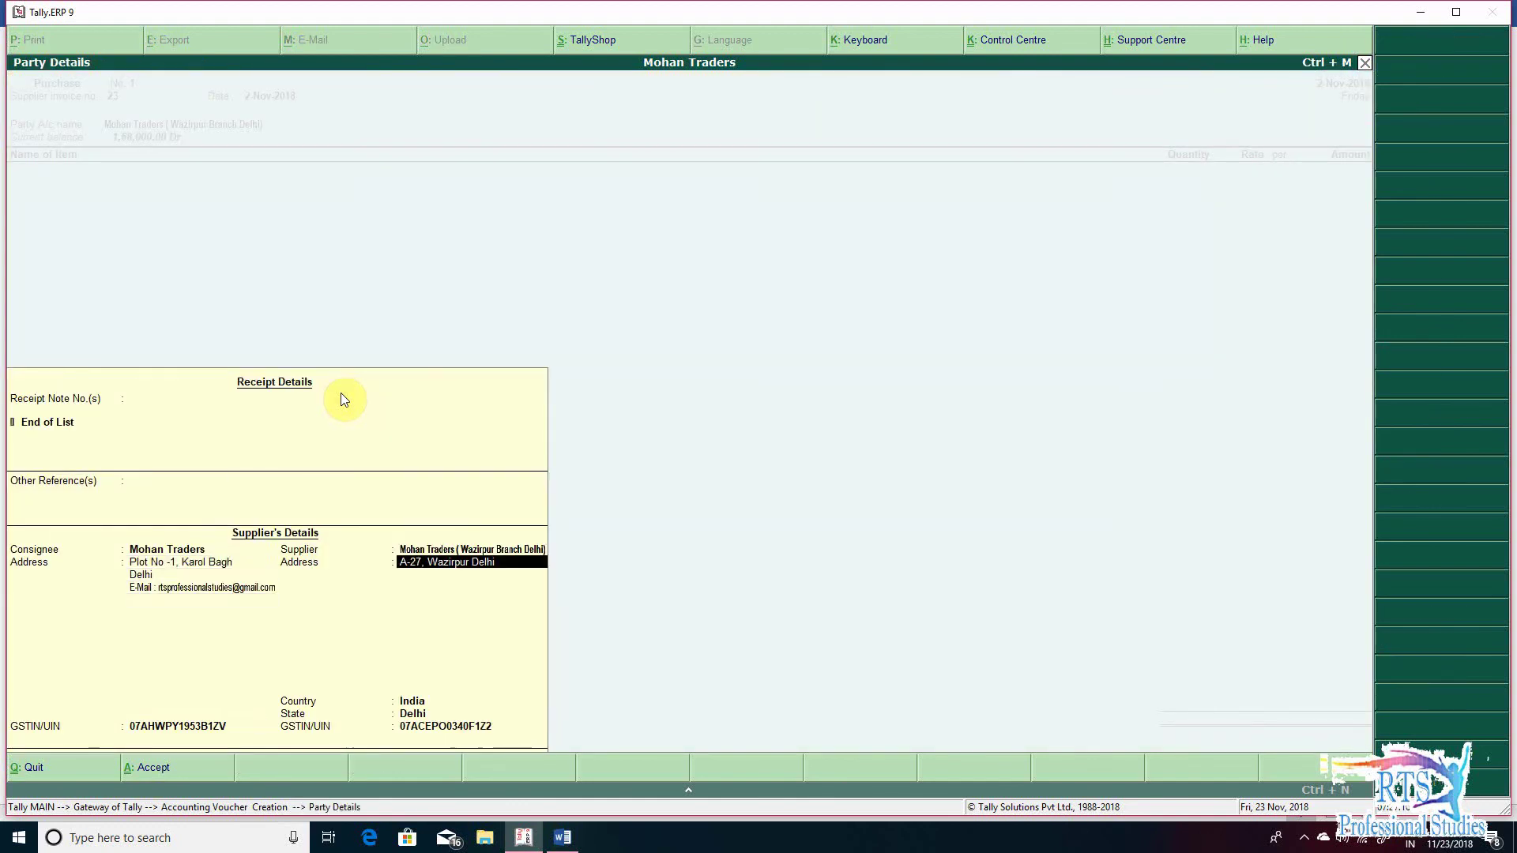
- Enter Packing Box, 200 pcs at 100.00, not tracked, booked to Branch Transfer Inward -Local for 20,000.00
{"action": "type", "text": "Pa"}
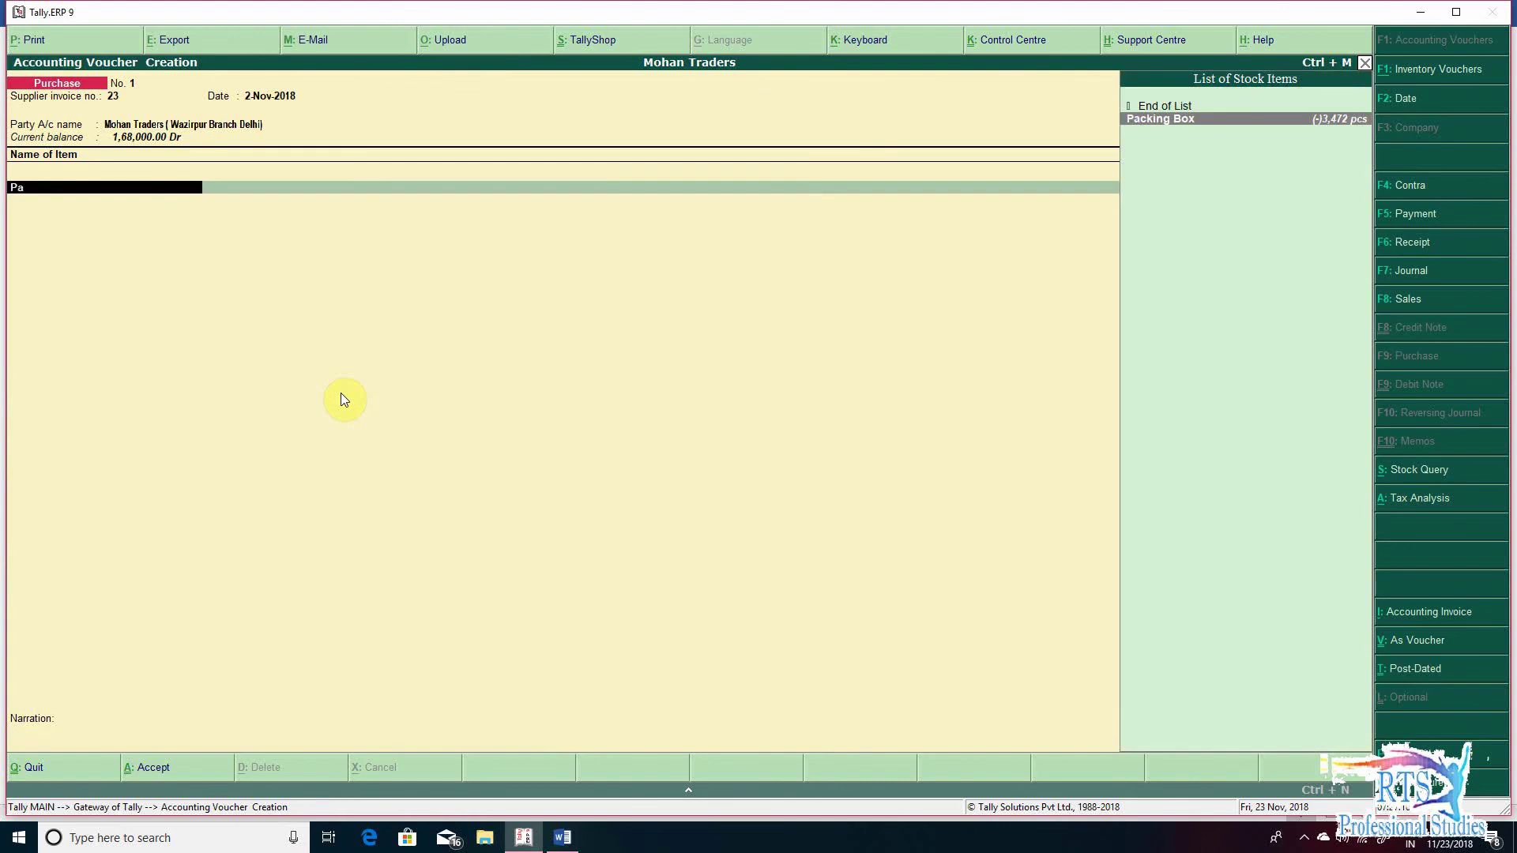
{"action": "key", "text": "Return"}
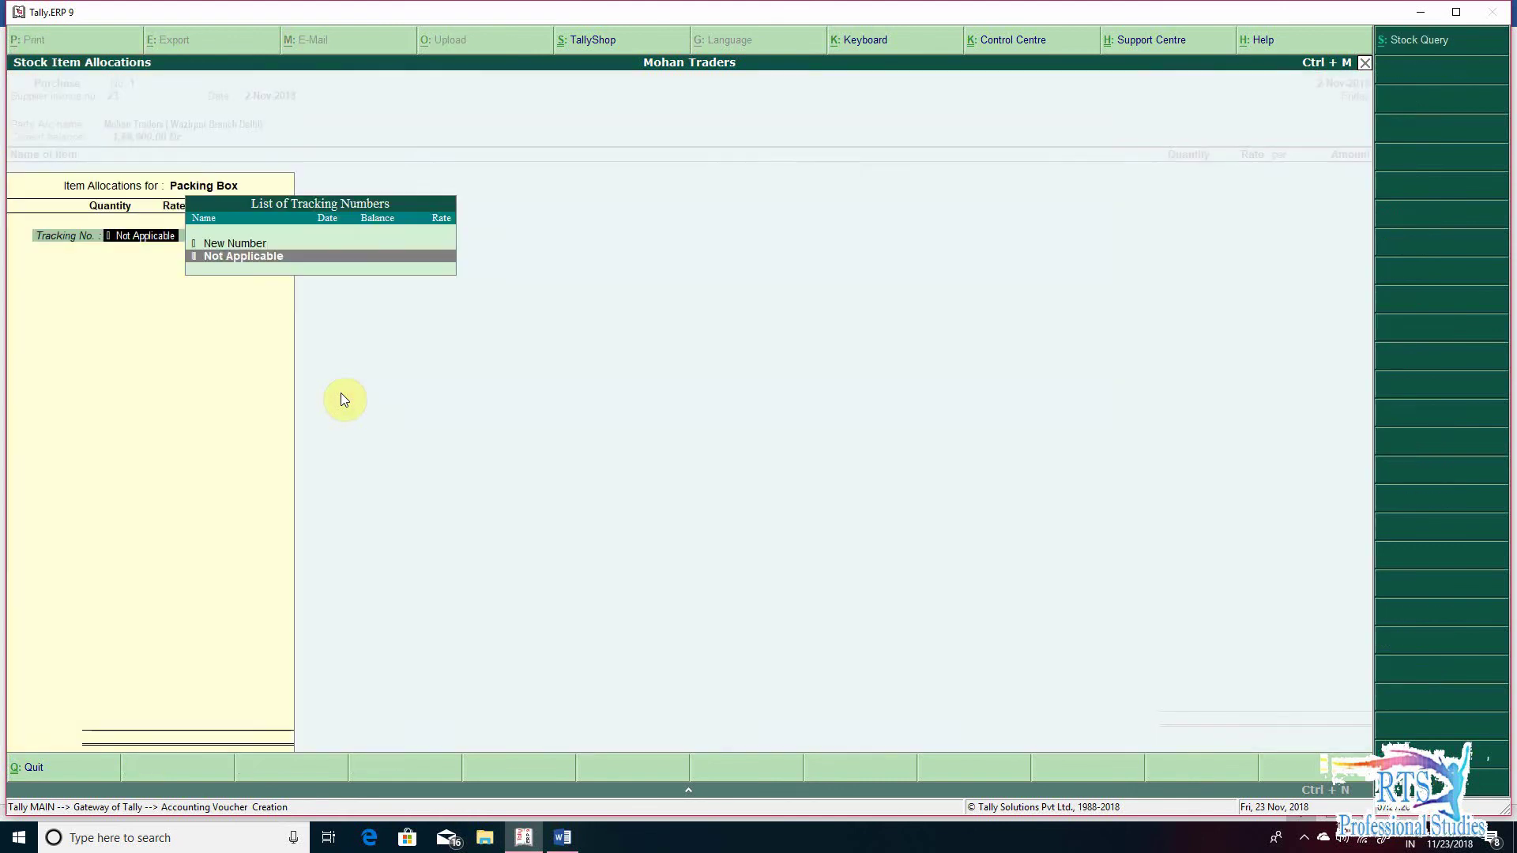
{"action": "key", "text": "Return"}
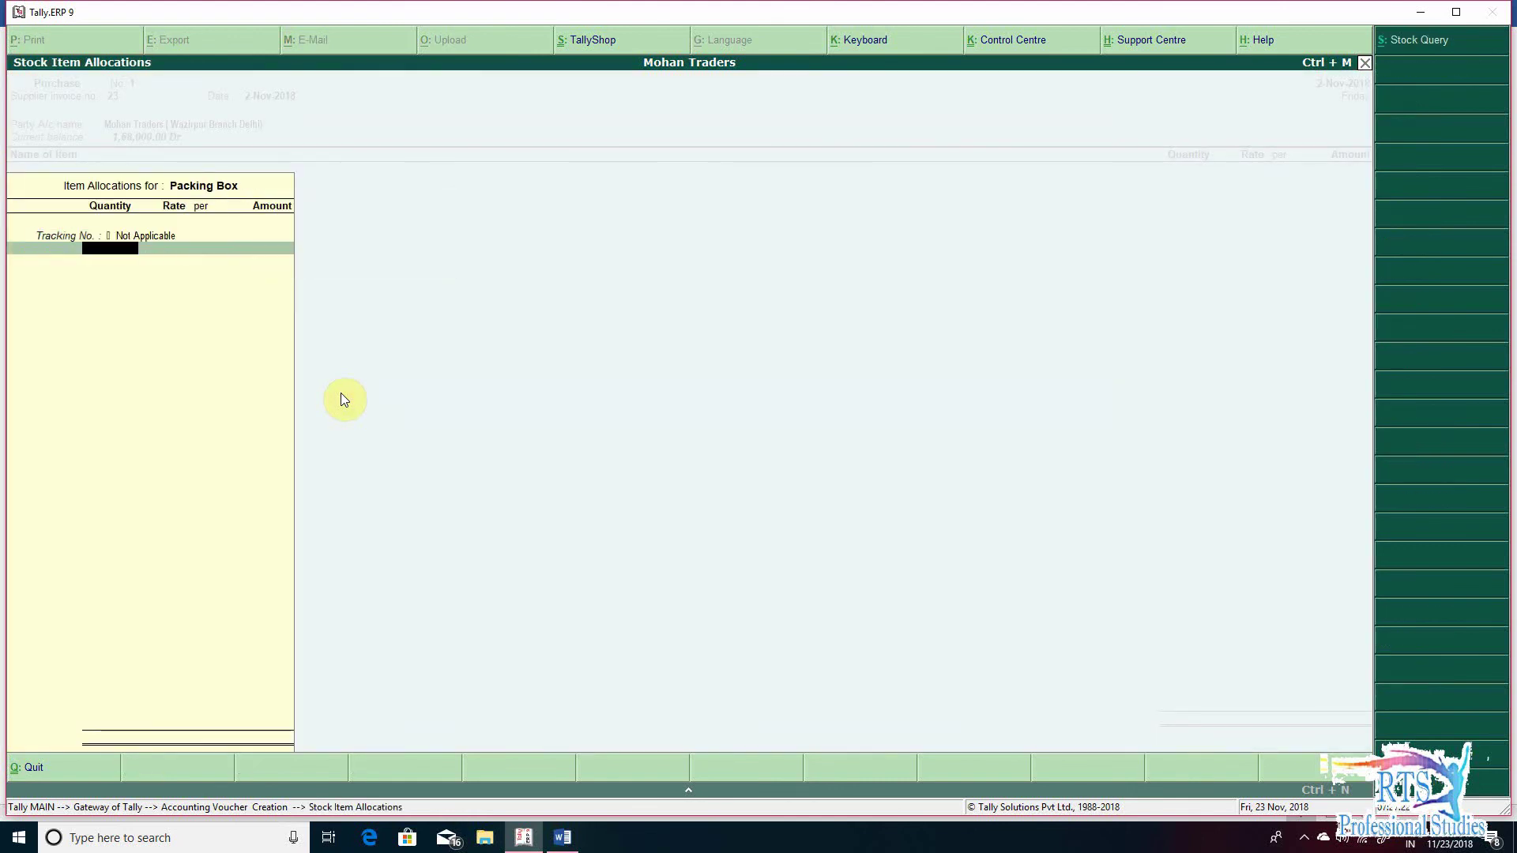
{"action": "key", "text": "alt+Tab"}
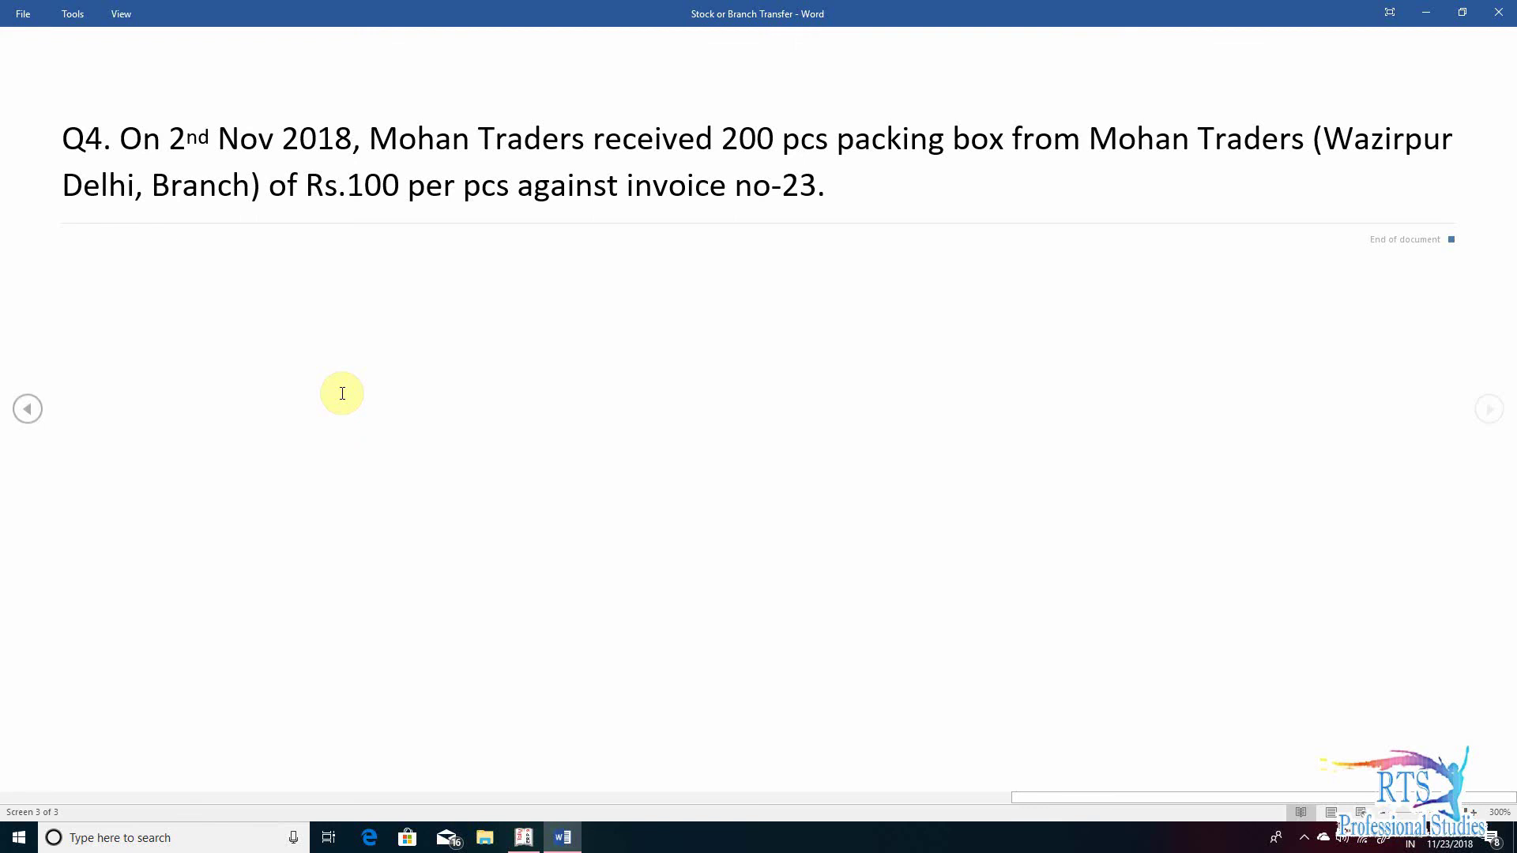
{"action": "key", "text": "alt+Tab"}
{"action": "type", "text": "200"}
{"action": "key", "text": "Return"}
{"action": "type", "text": "1"}
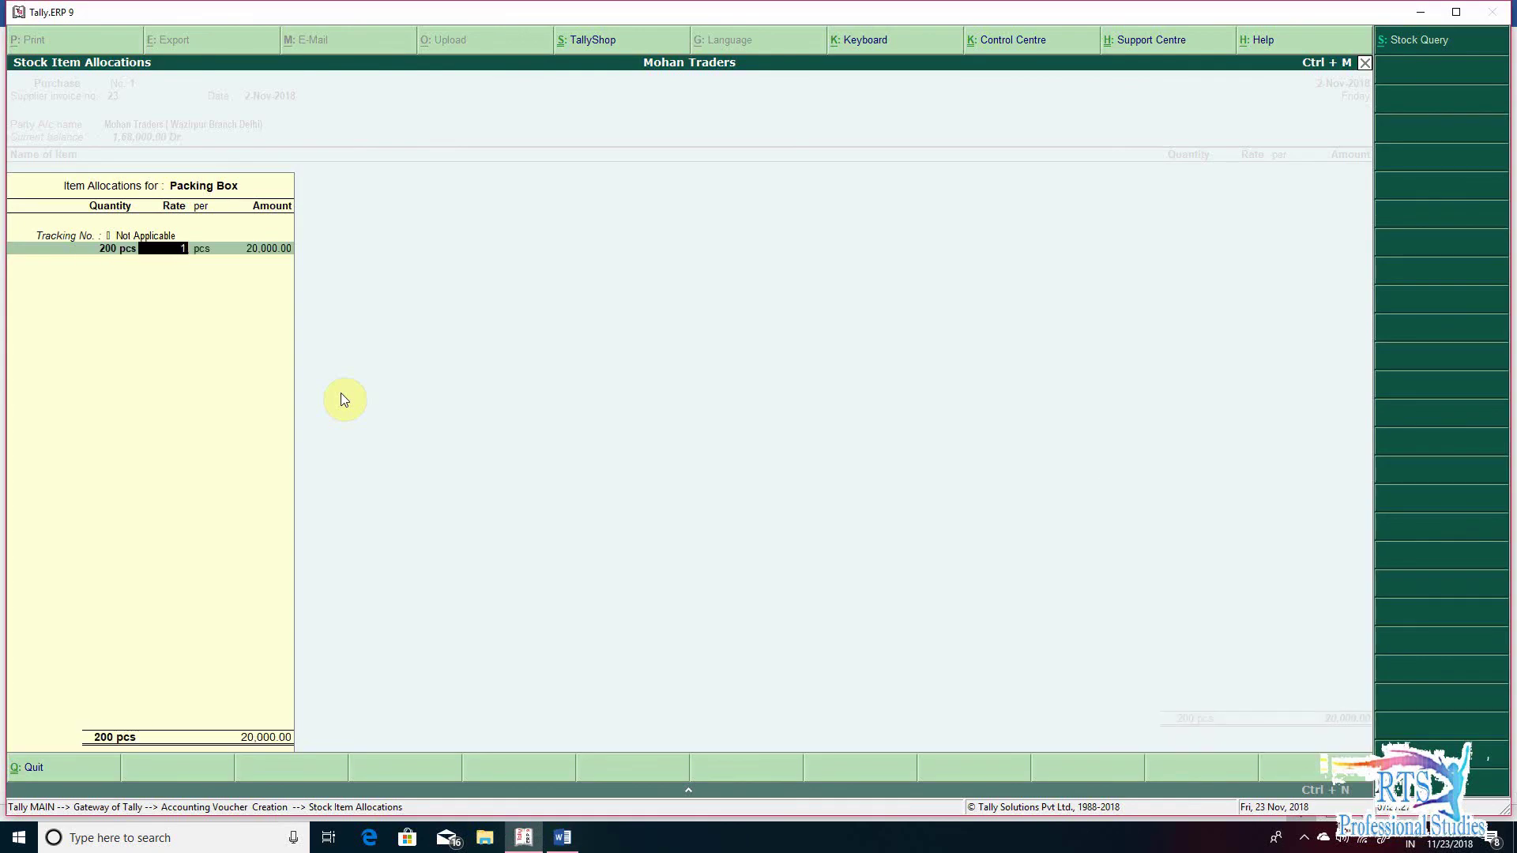
{"action": "type", "text": "00"}
{"action": "key", "text": "Return"}
{"action": "key", "text": "Return"}
{"action": "key", "text": "Return"}
{"action": "key", "text": "Return"}
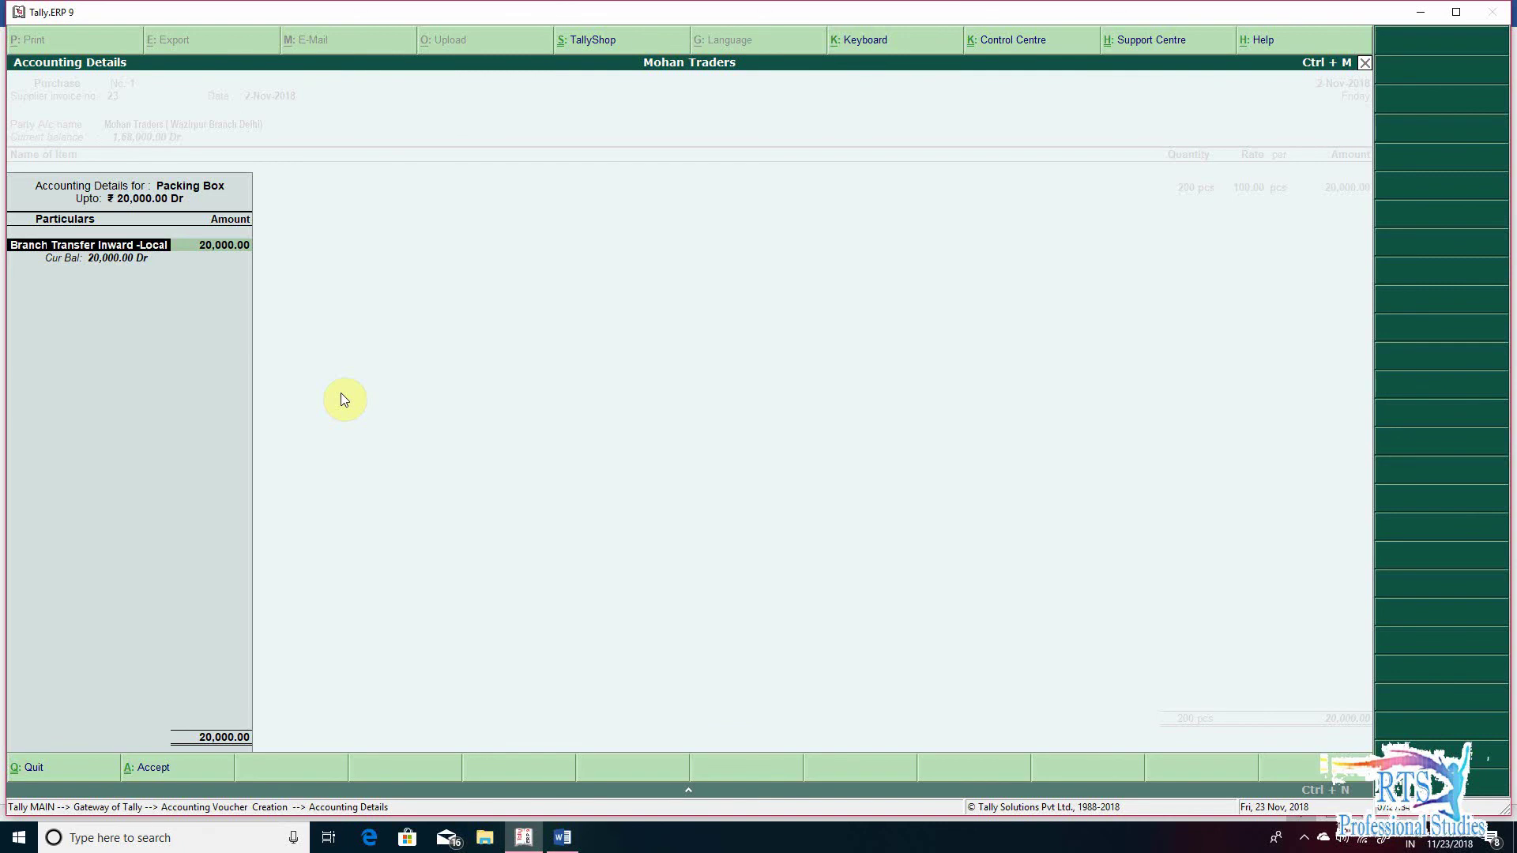
{"action": "key", "text": "Return"}
{"action": "key", "text": "Return"}
{"action": "key", "text": "Return"}
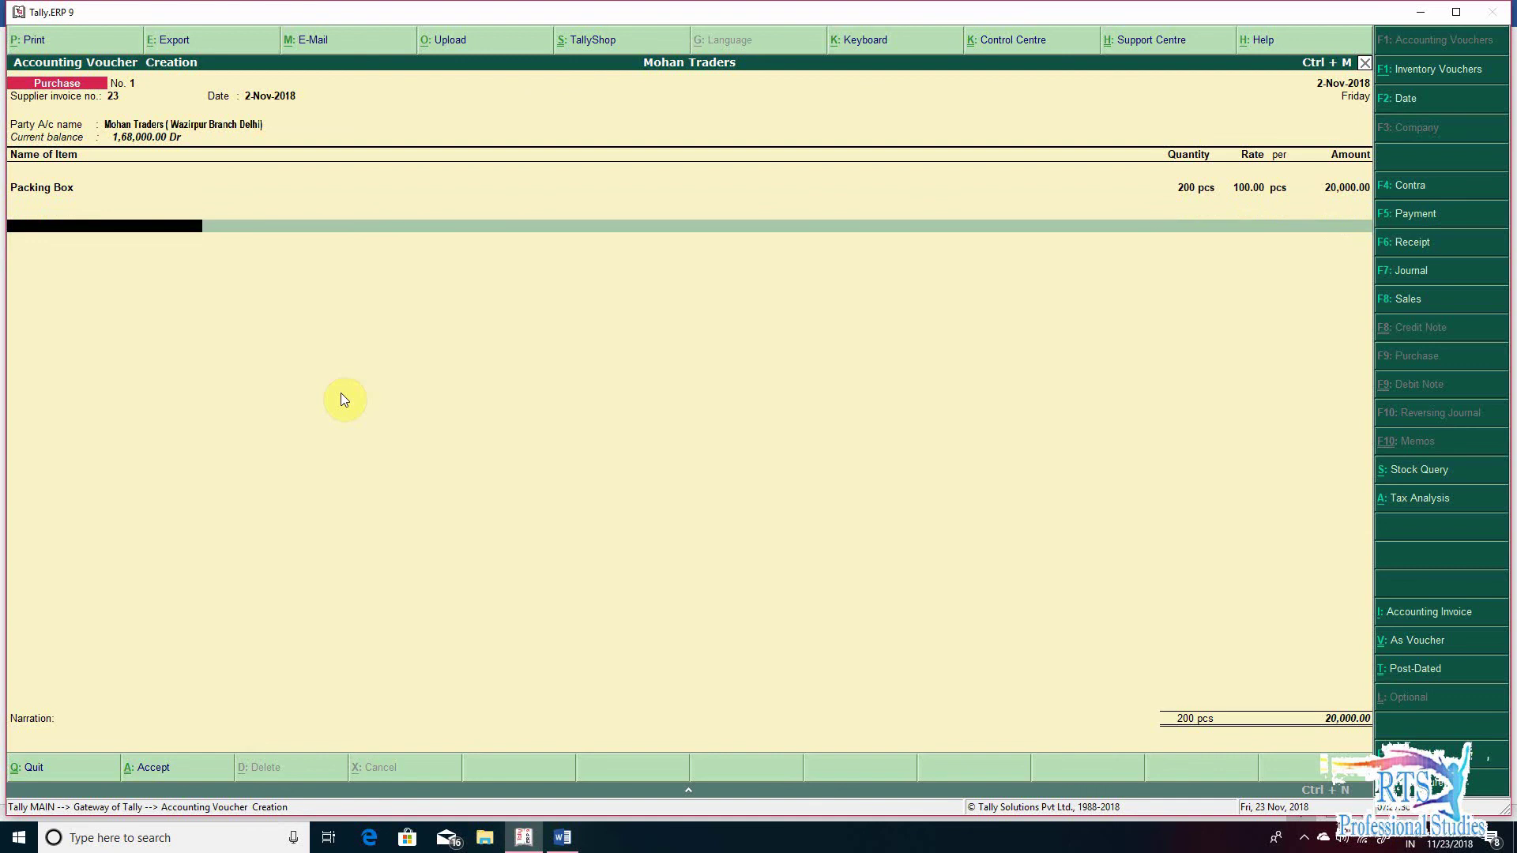
- Create an Input CGST ledger under Duties & Taxes with GST duty type and Central Tax
{"action": "type", "text": "Inp"}
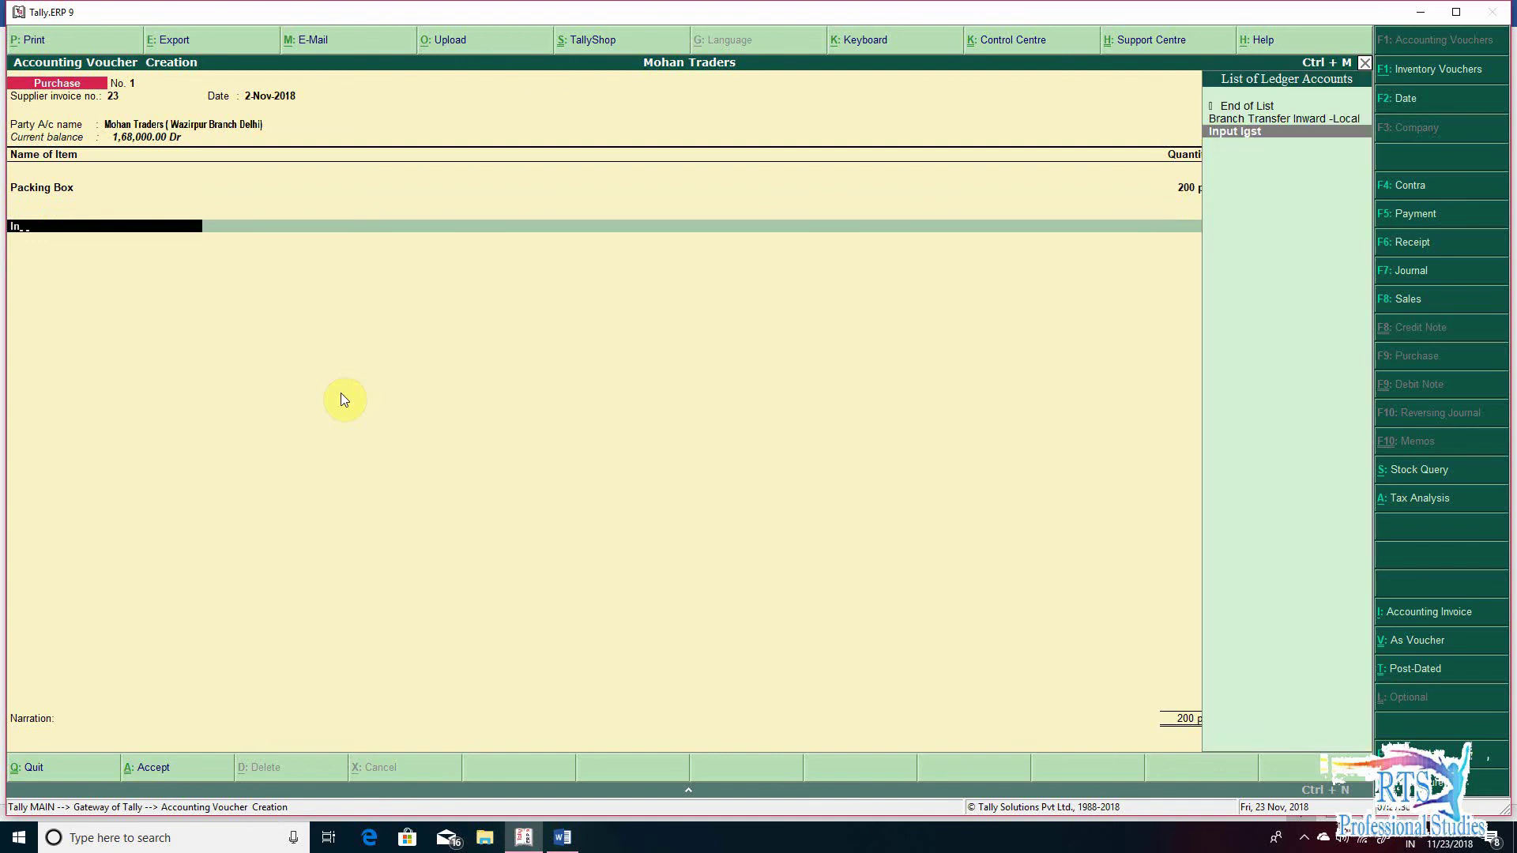
{"action": "key", "text": "BackSpace"}
{"action": "key", "text": "BackSpace"}
{"action": "key", "text": "BackSpace"}
{"action": "type", "text": "Inpu"}
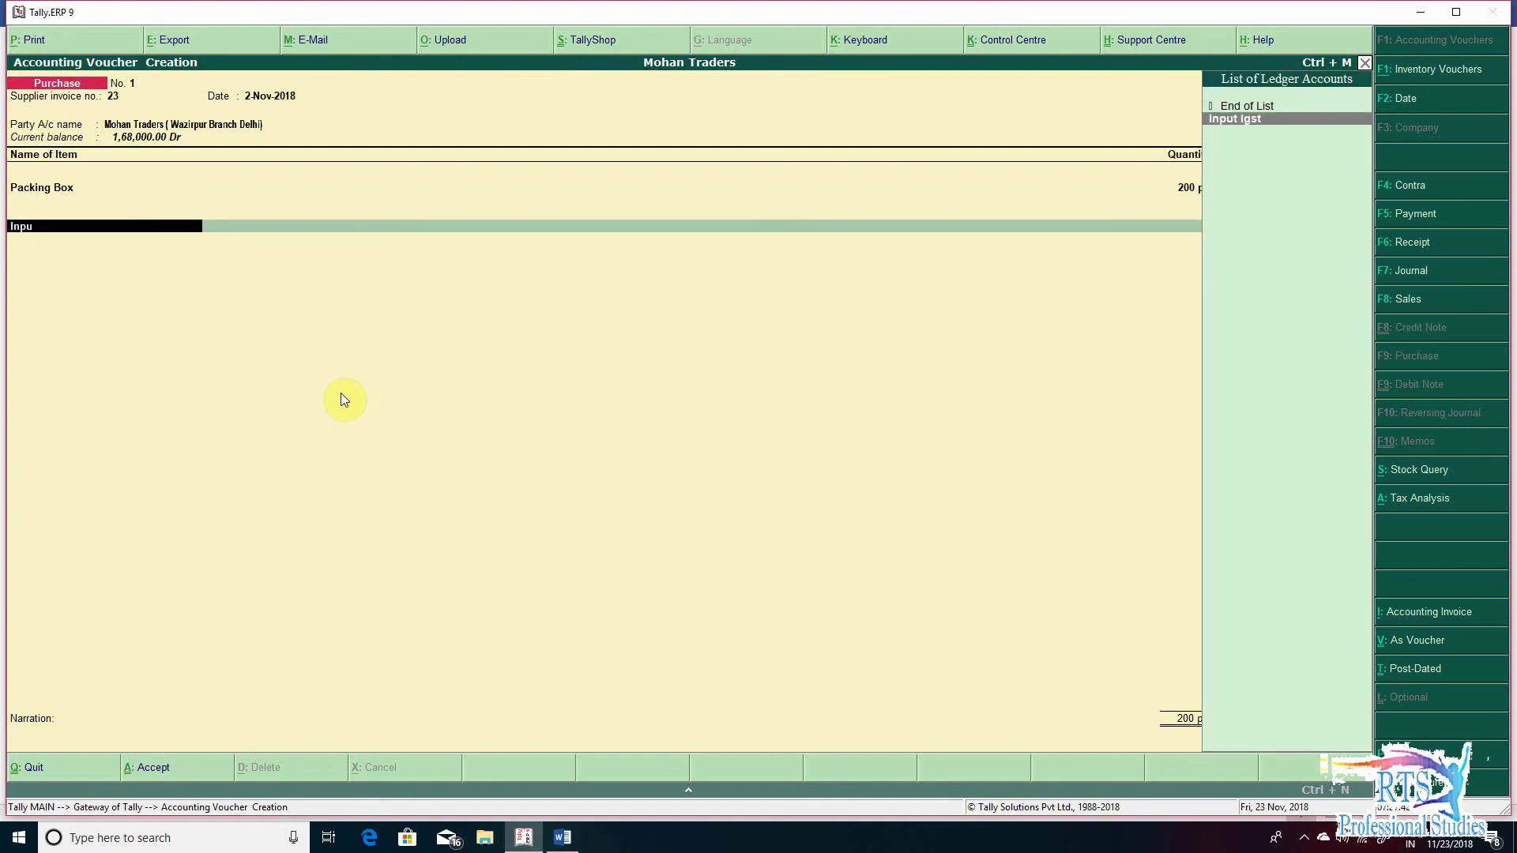
{"action": "key", "text": "BackSpace"}
{"action": "key", "text": "BackSpace"}
{"action": "key", "text": "BackSpace"}
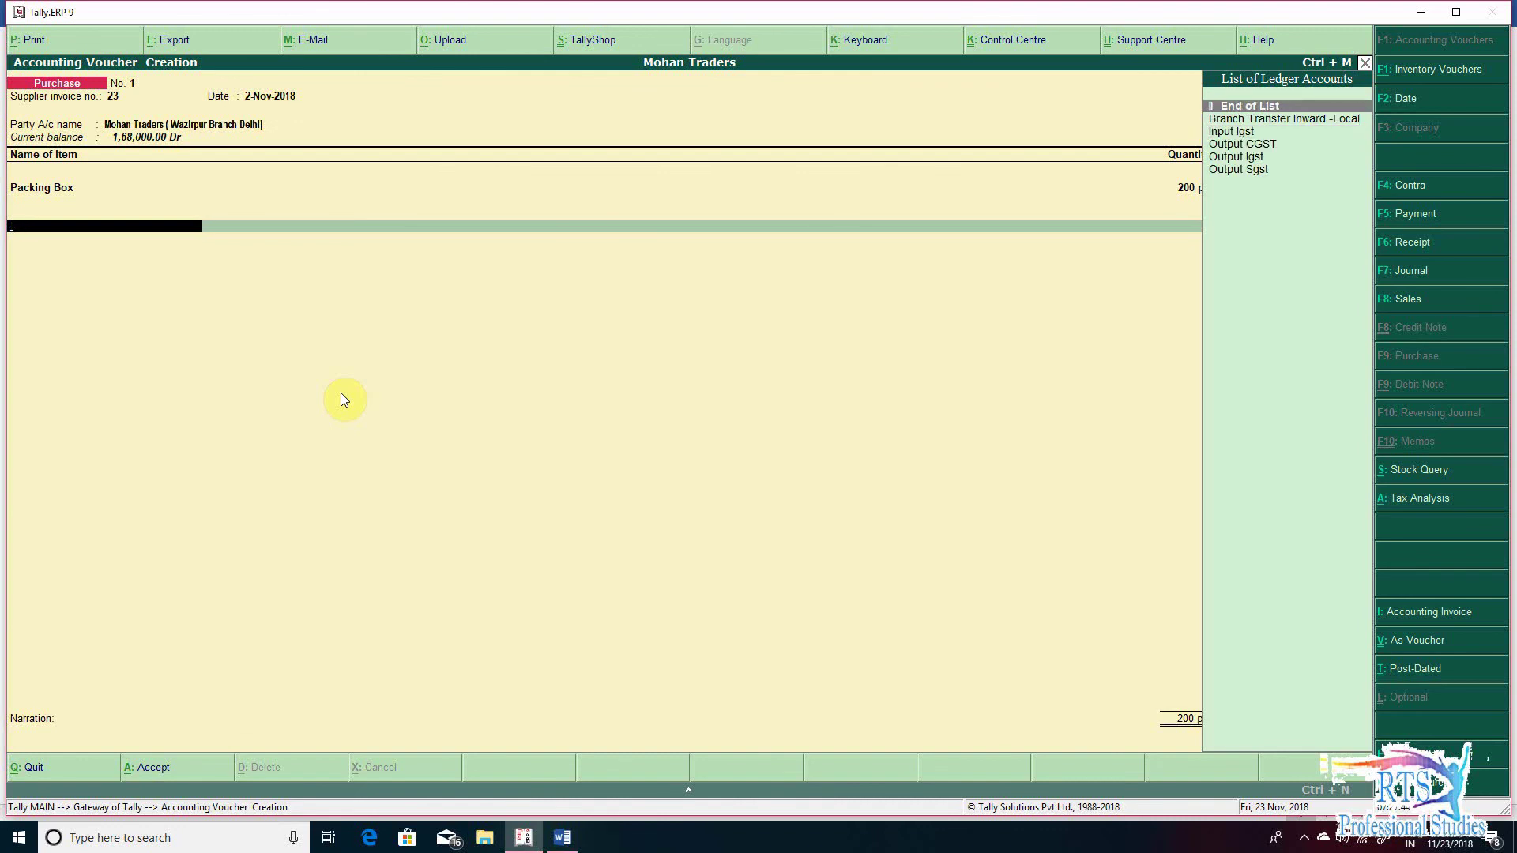
{"action": "key", "text": "alt+c"}
{"action": "type", "text": "Input"}
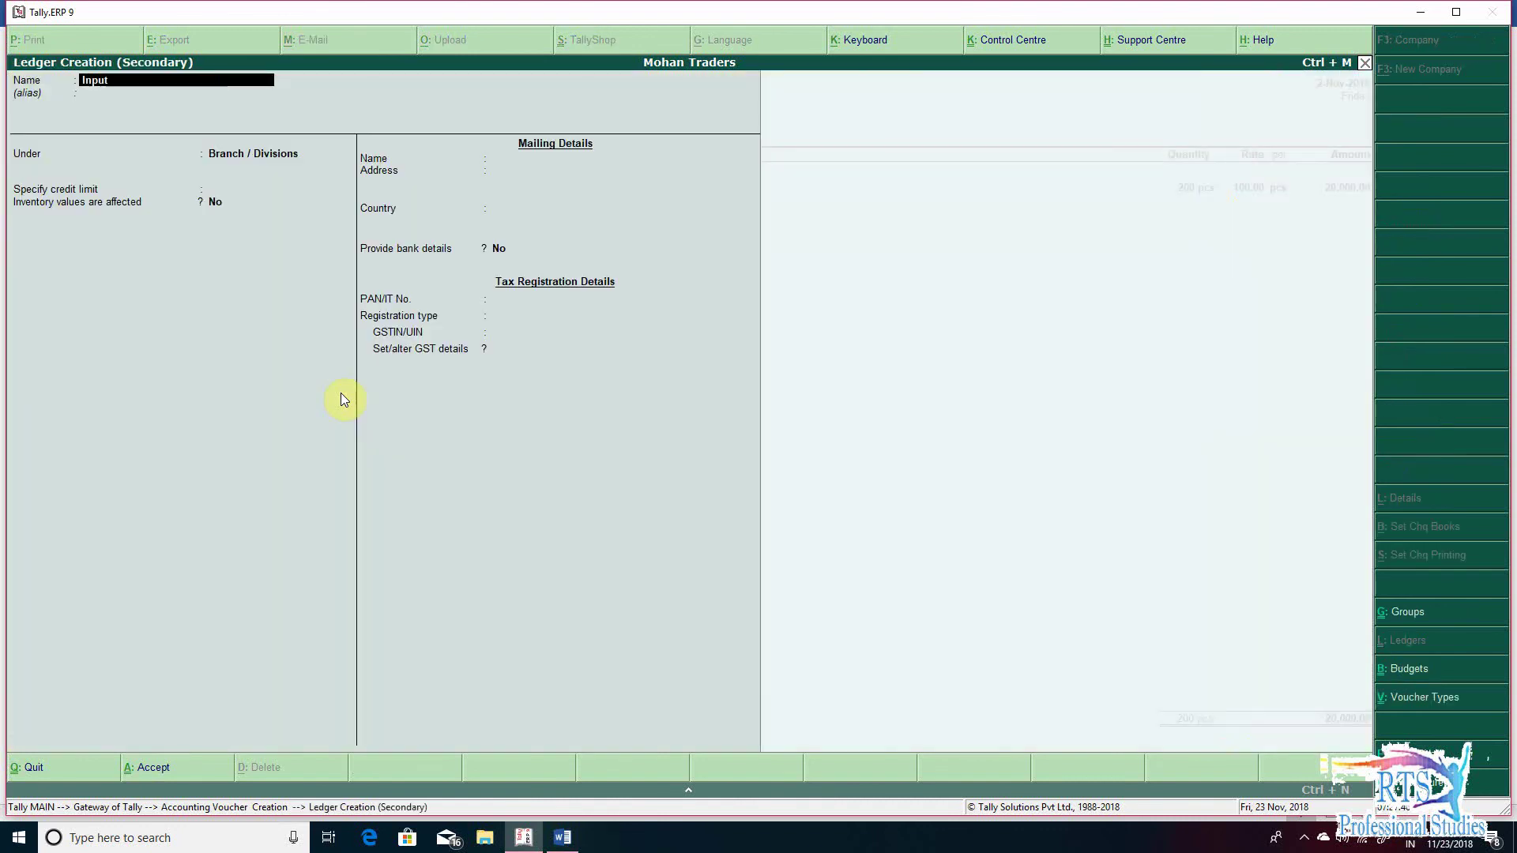
{"action": "type", "text": " CGST"}
{"action": "key", "text": "Return"}
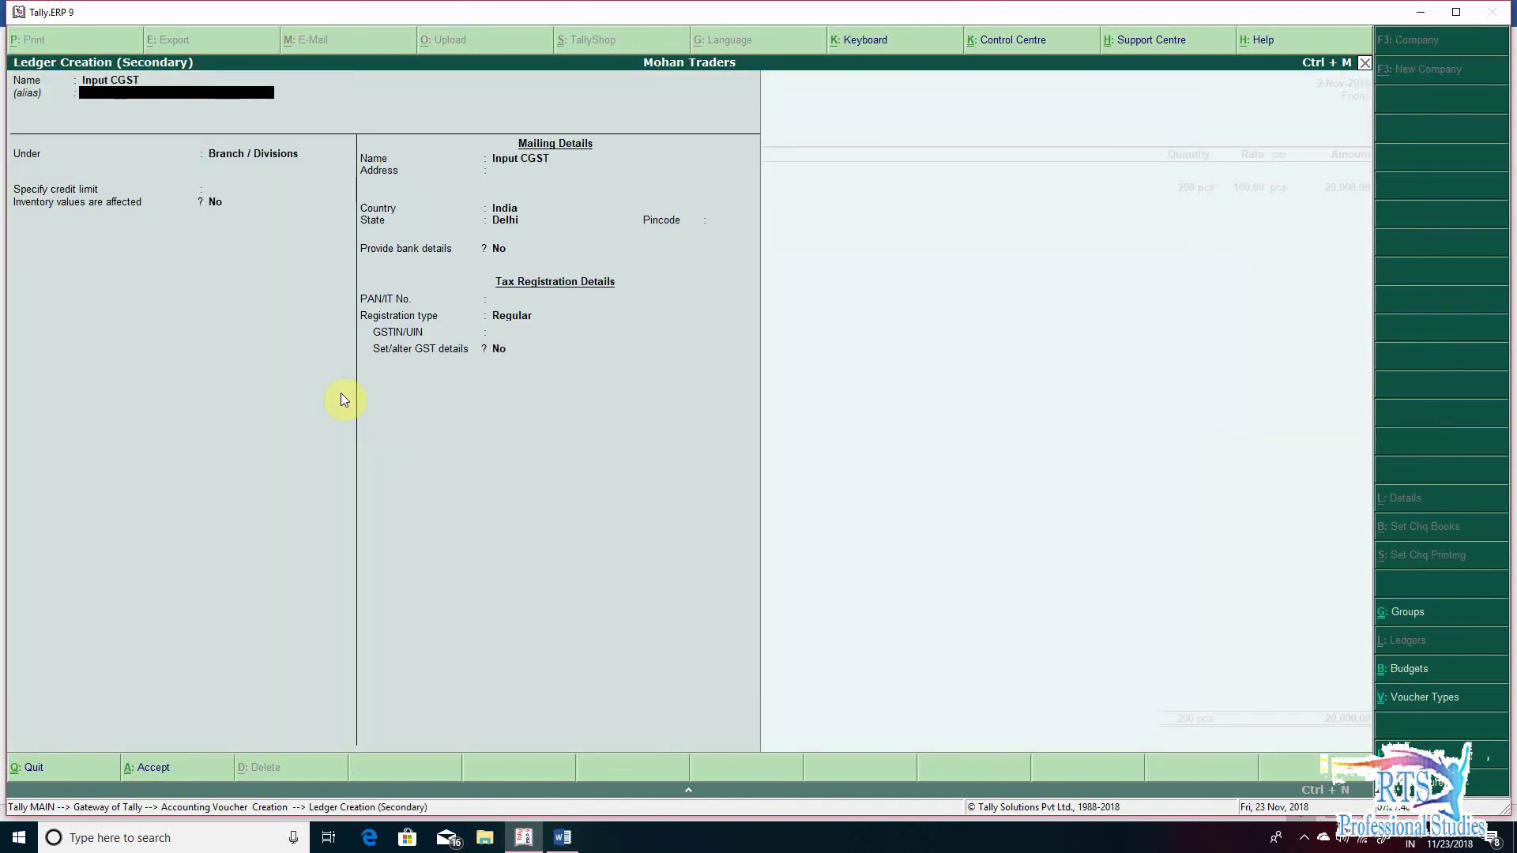
{"action": "key", "text": "Return"}
{"action": "type", "text": "du"}
{"action": "key", "text": "Return"}
{"action": "key", "text": "Up"}
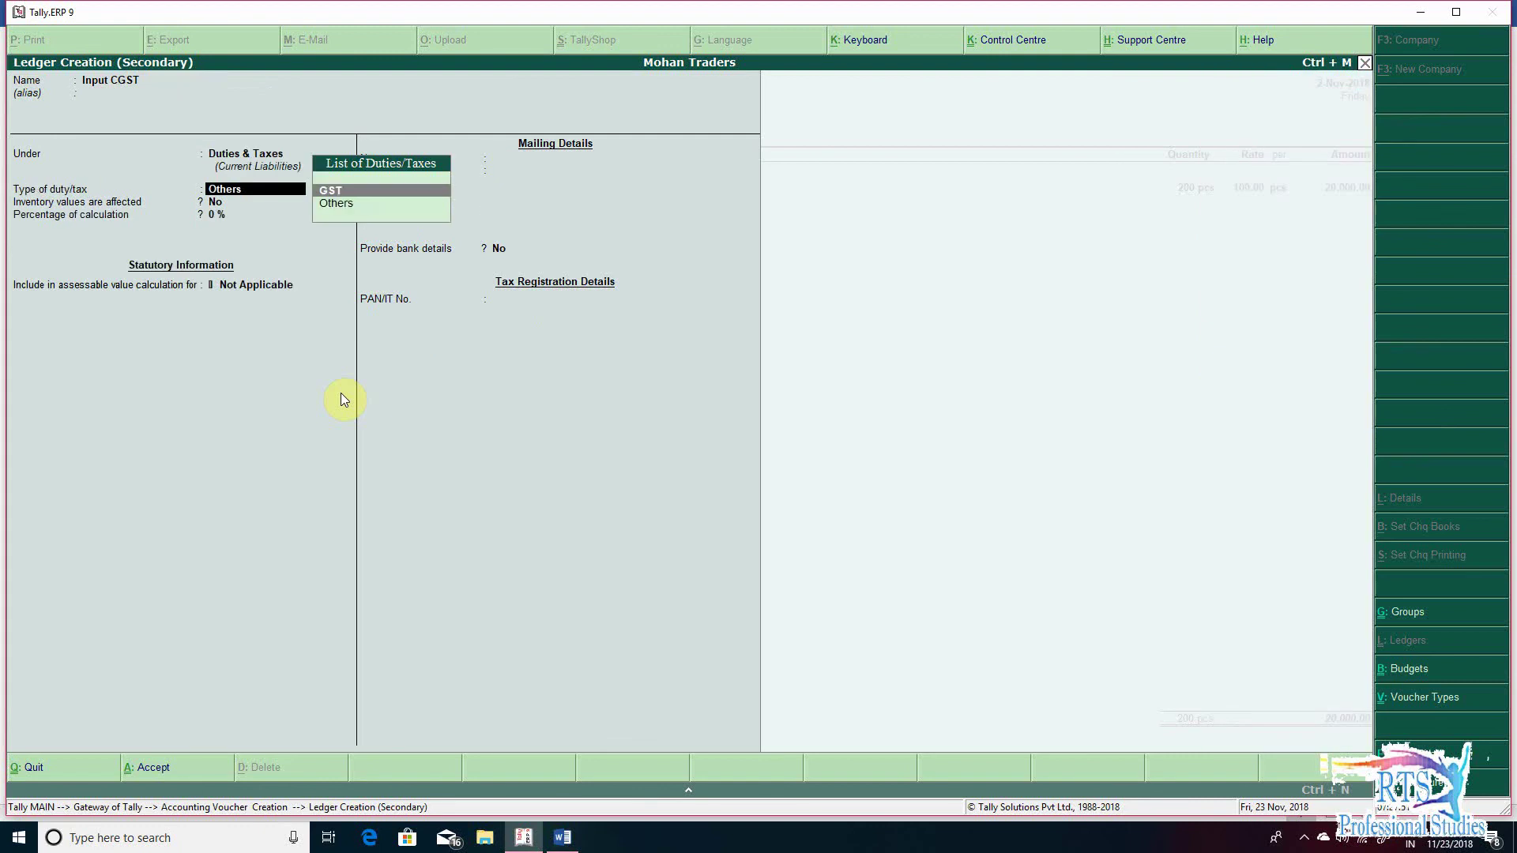
{"action": "key", "text": "Return"}
{"action": "key", "text": "Down"}
{"action": "key", "text": "Down"}
{"action": "key", "text": "Up"}
{"action": "key", "text": "Up"}
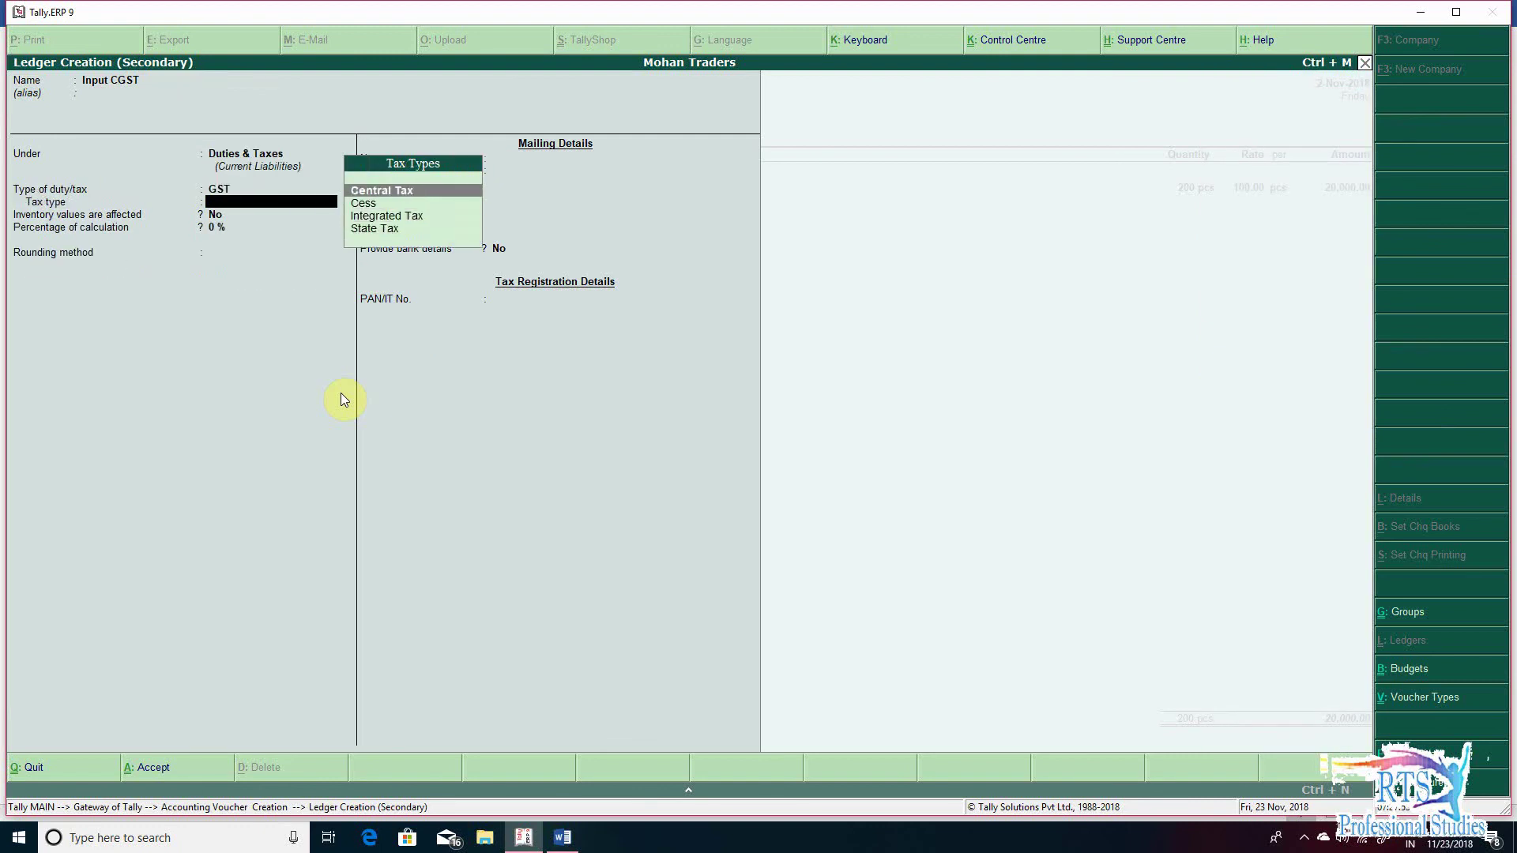
{"action": "key", "text": "Return"}
{"action": "key", "text": "Return"}
{"action": "key", "text": "Return"}
{"action": "key", "text": "Return"}
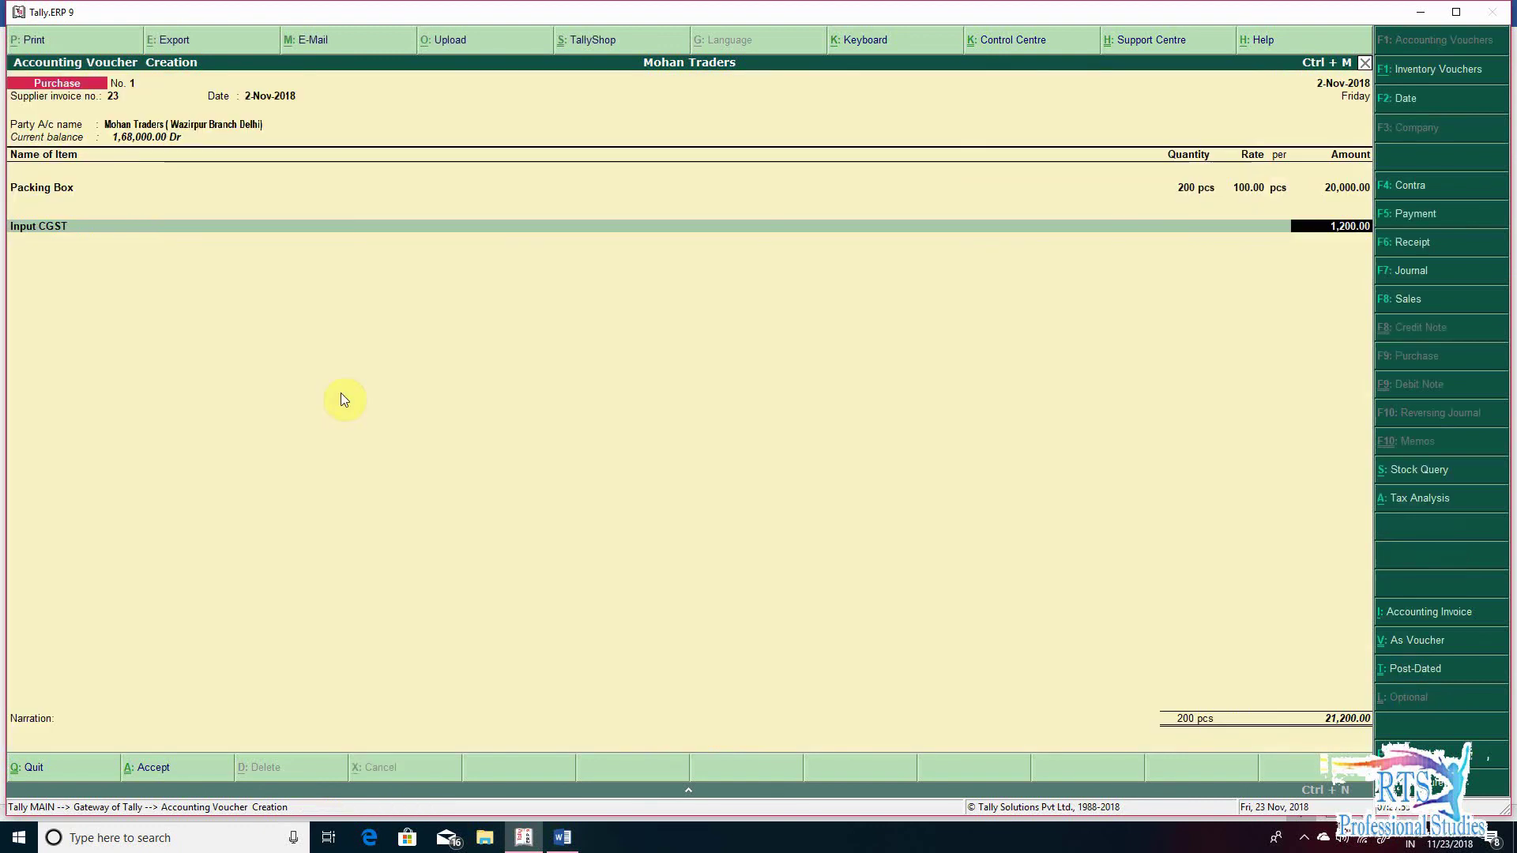
{"action": "key", "text": "Return"}
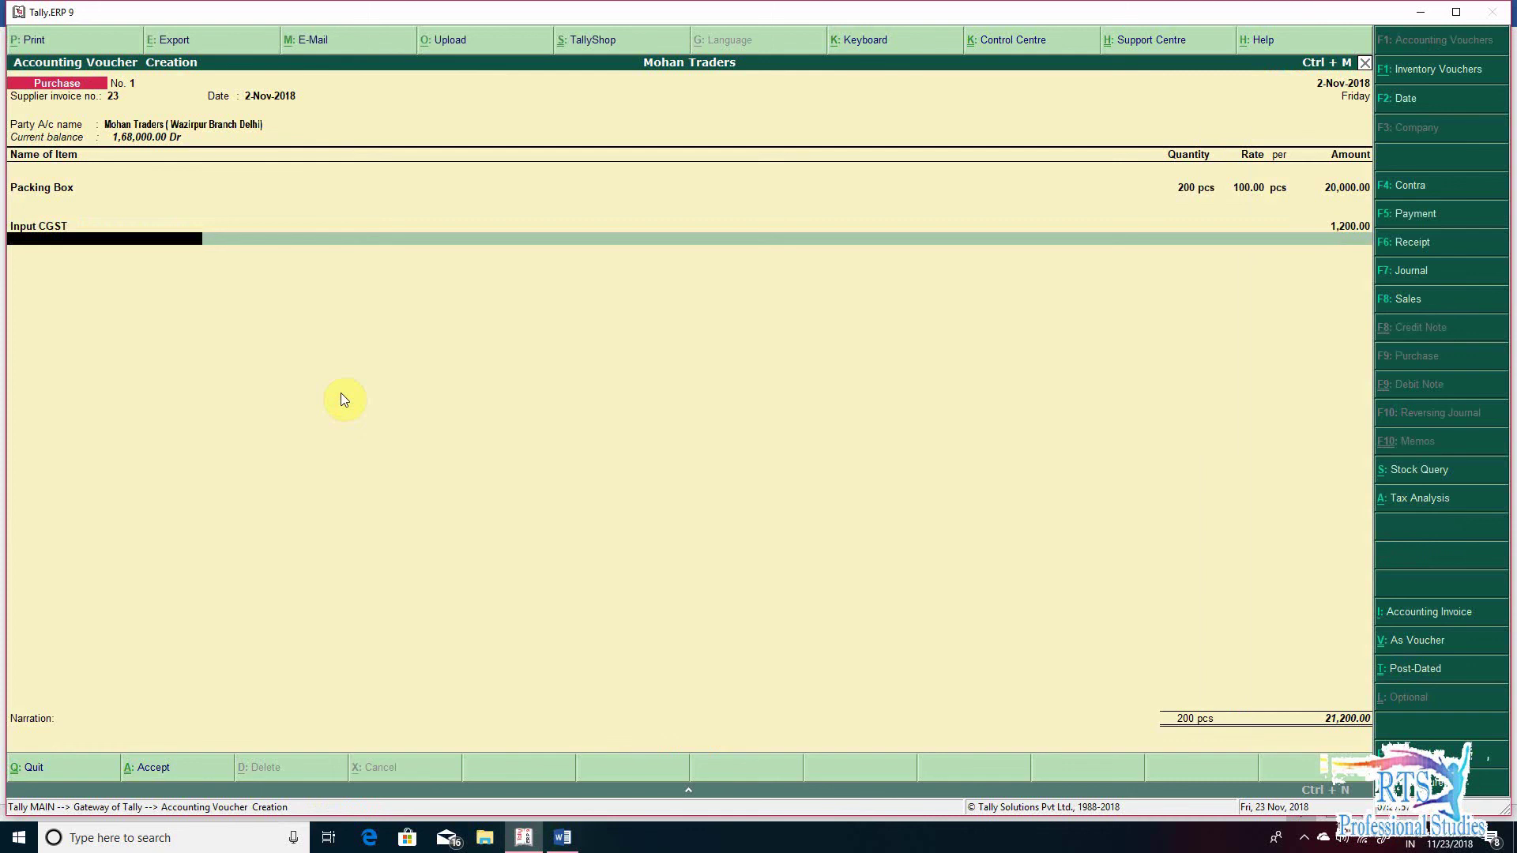
- Add a State Tax Input SGST ledger at 1,200.00, narrate 'being goods received from branch', and save
{"action": "key", "text": "alt+c"}
{"action": "type", "text": "Input"}
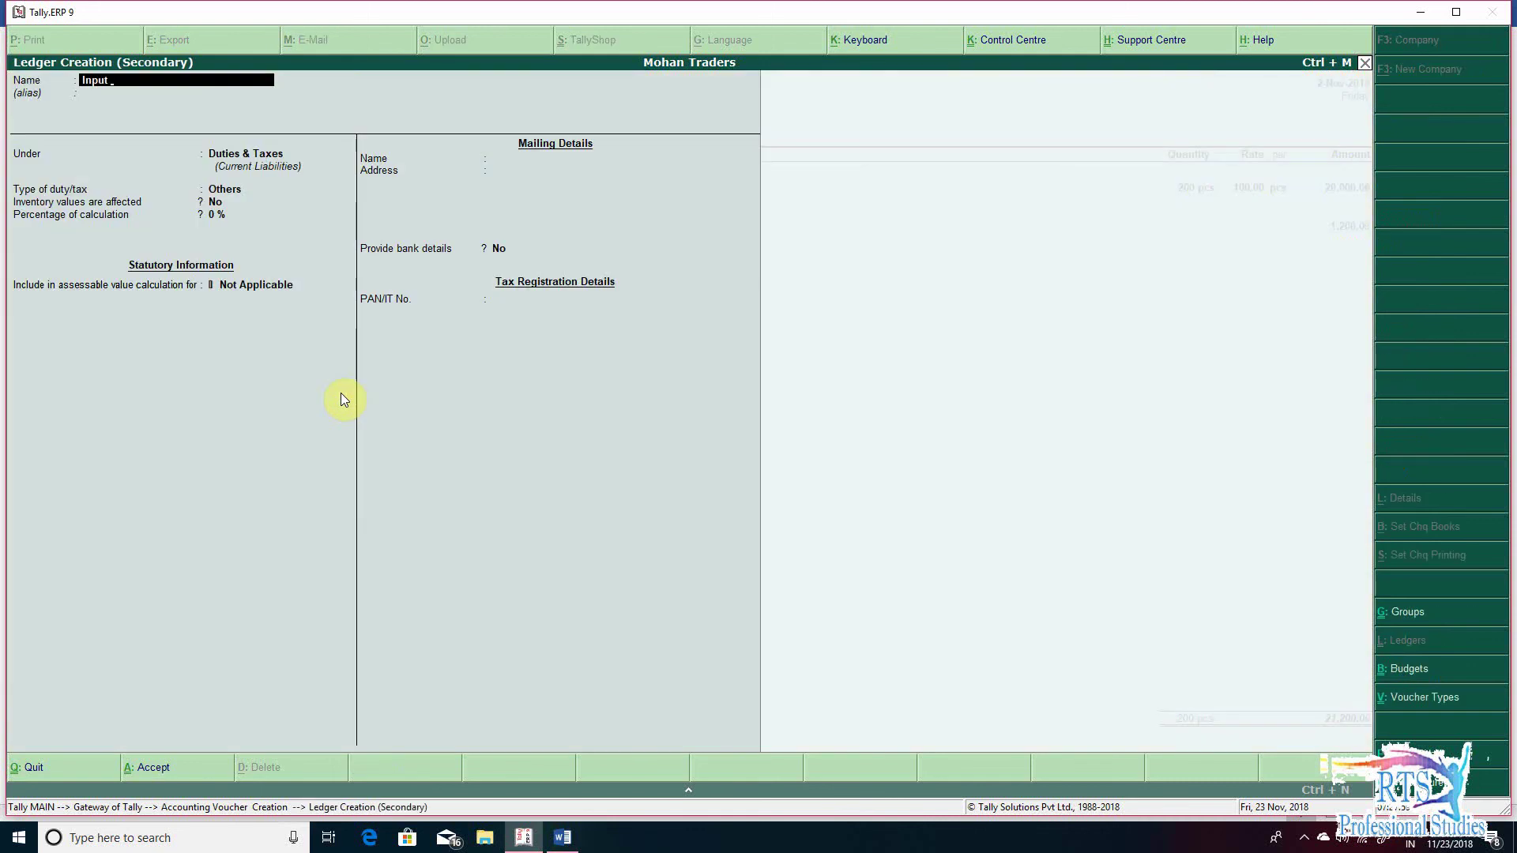
{"action": "type", "text": " SGST"}
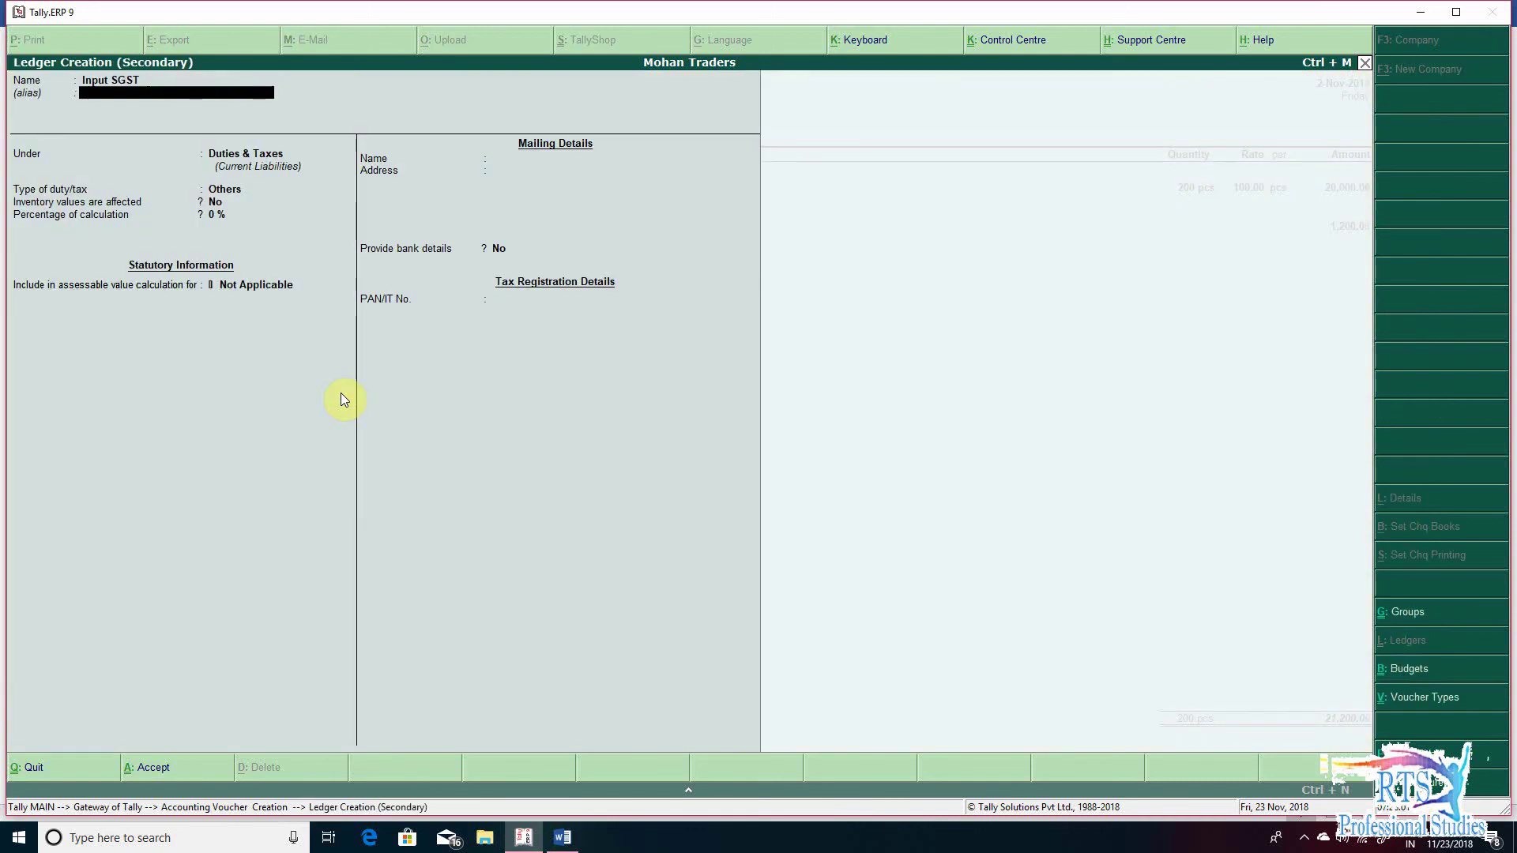
{"action": "key", "text": "Return"}
{"action": "type", "text": "Du"}
{"action": "key", "text": "Return"}
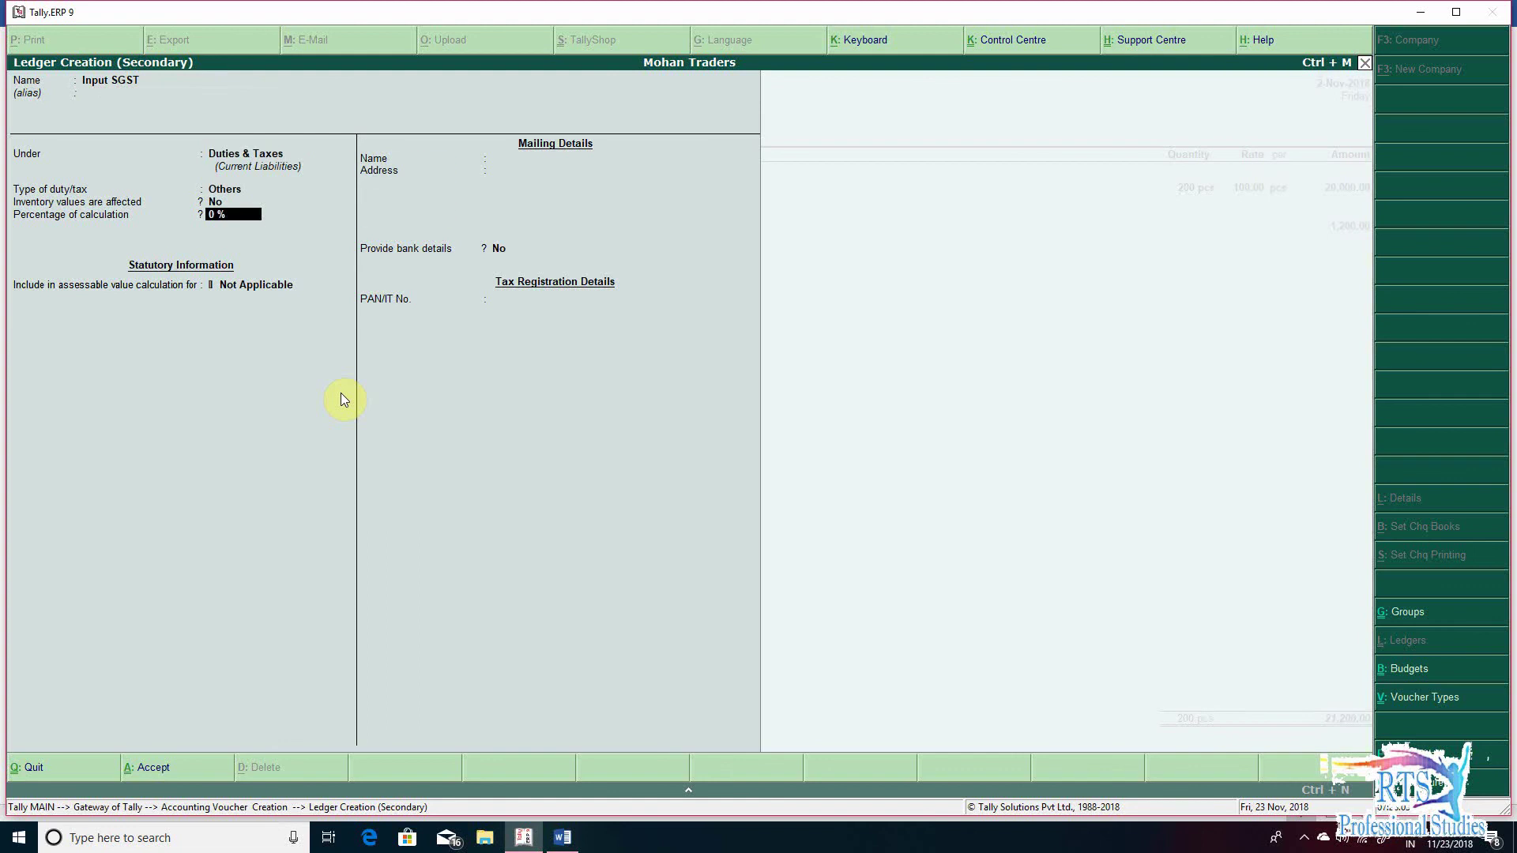
{"action": "key", "text": "Up"}
{"action": "key", "text": "Return"}
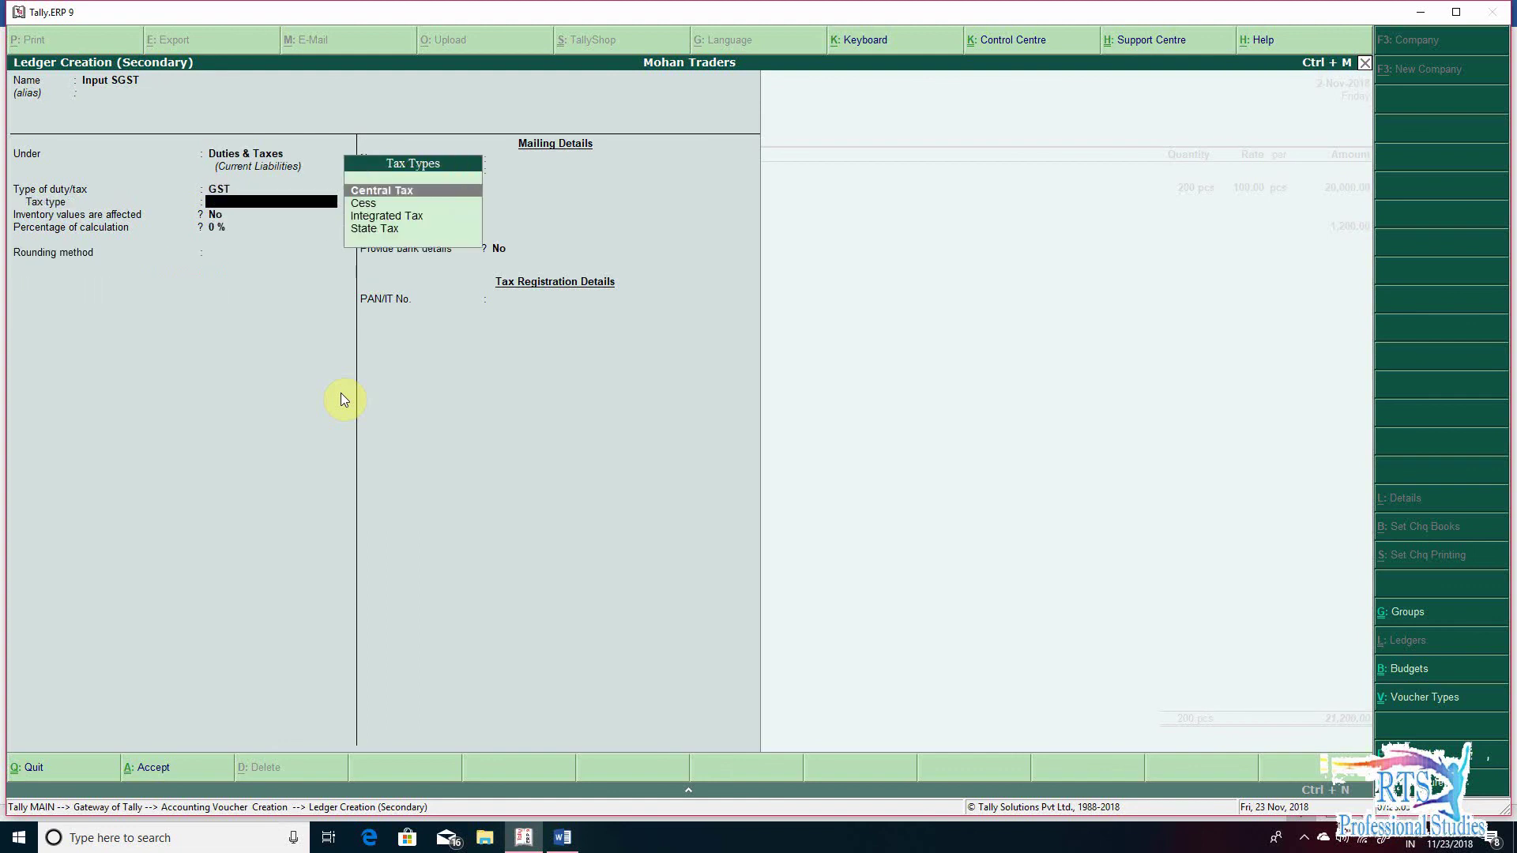
{"action": "key", "text": "Down"}
{"action": "key", "text": "Down"}
{"action": "key", "text": "Down"}
{"action": "key", "text": "Return"}
{"action": "key", "text": "Return"}
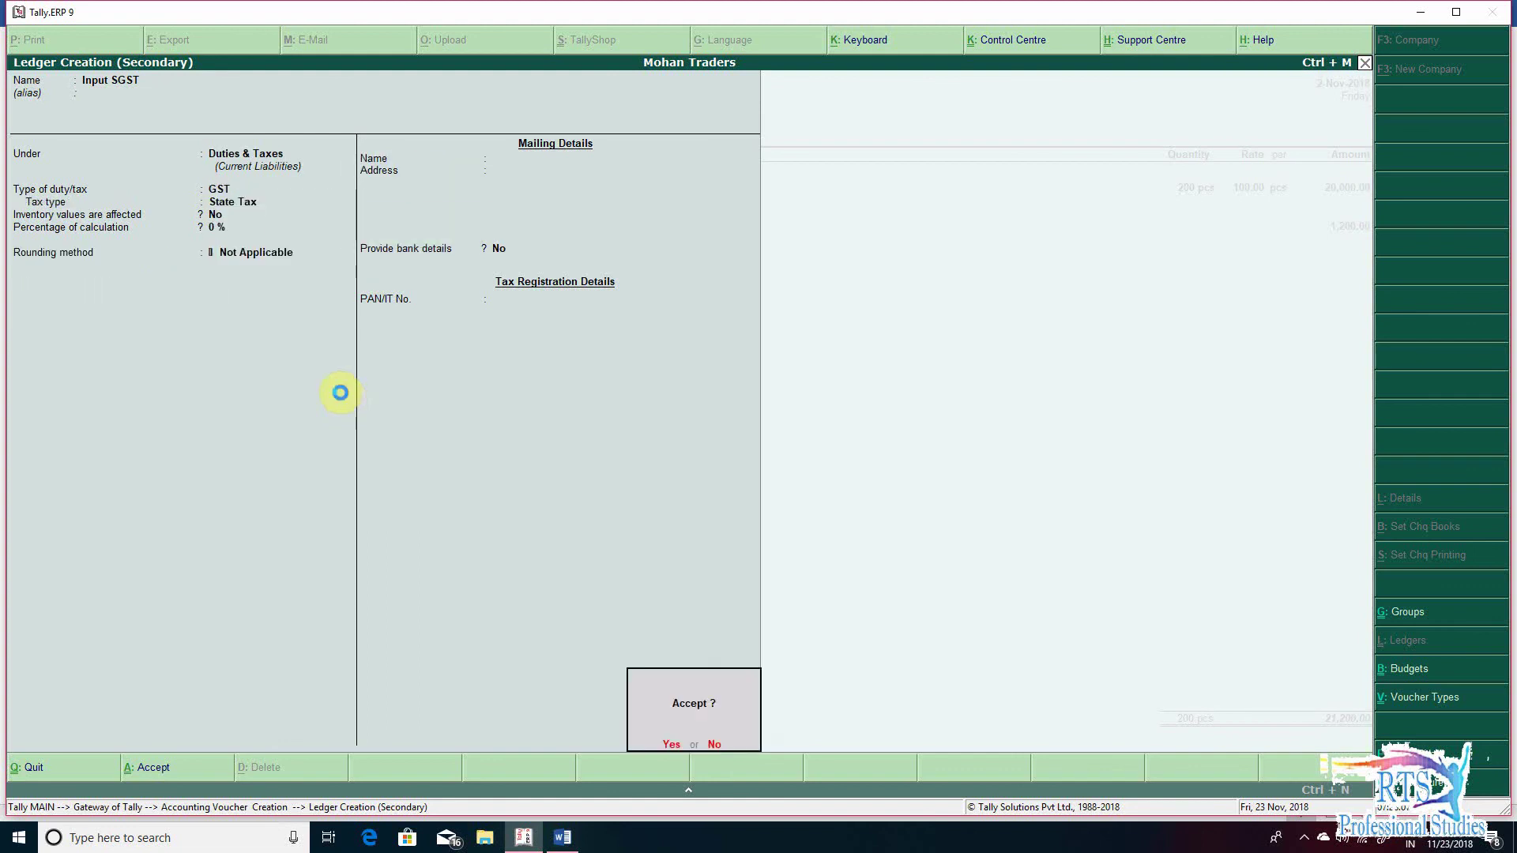
{"action": "key", "text": "Return"}
{"action": "key", "text": "Return"}
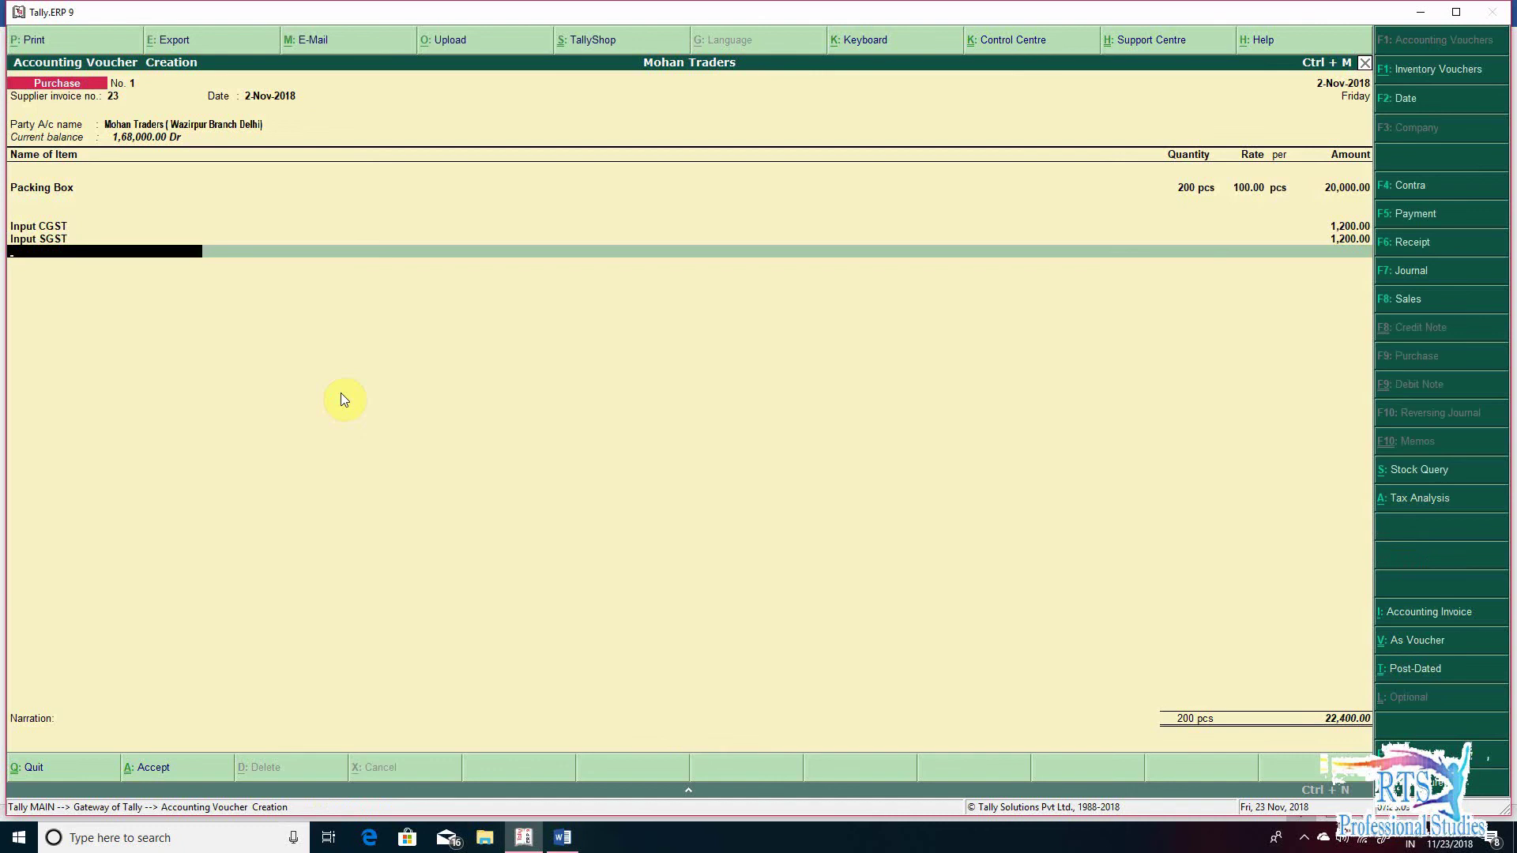
{"action": "key", "text": "Return"}
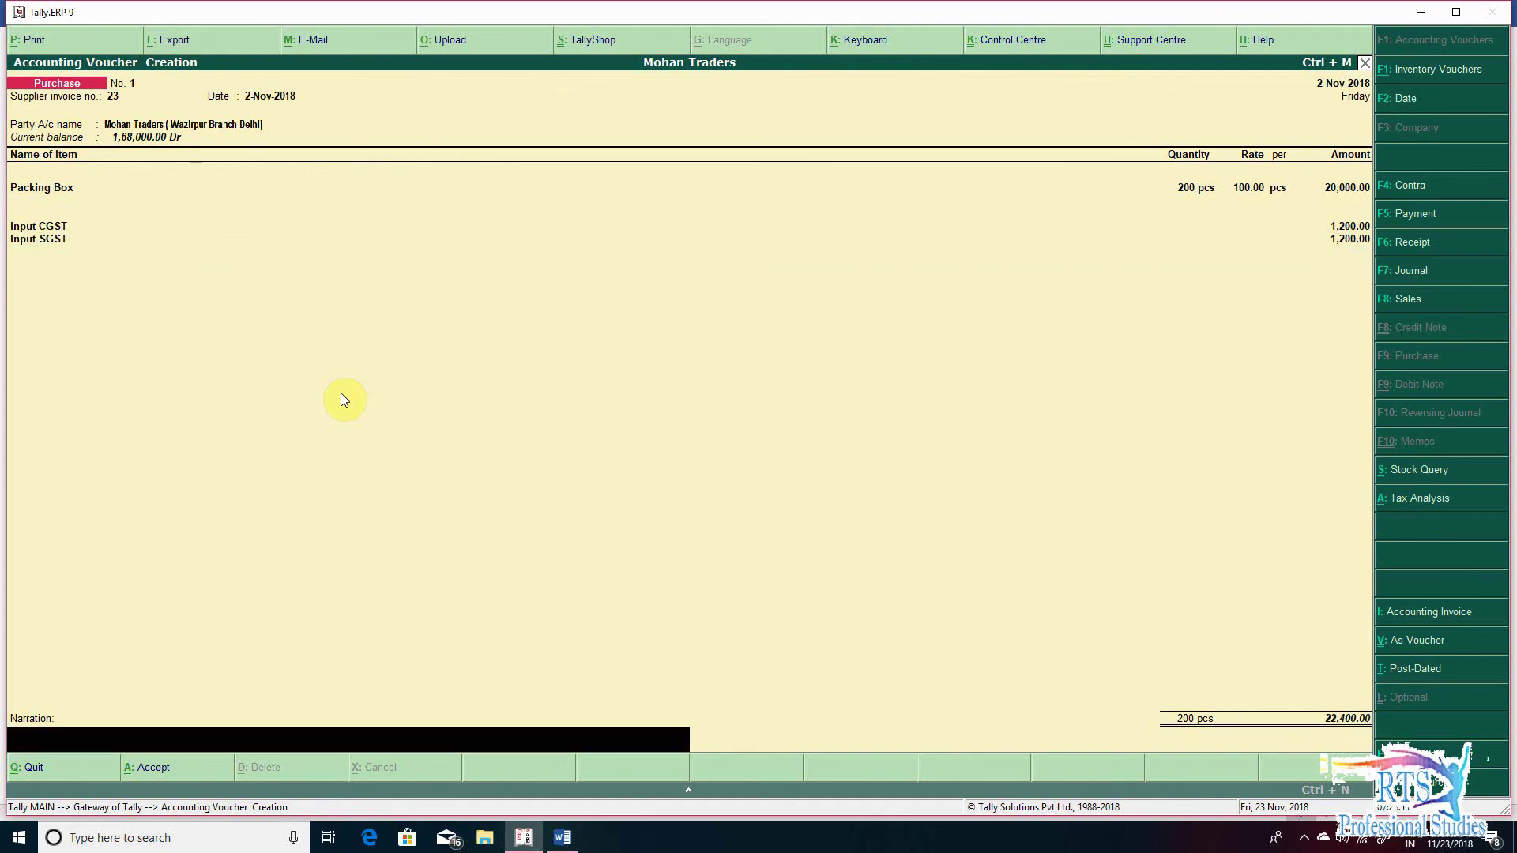
{"action": "type", "text": "being goods received from branch"}
{"action": "key", "text": "ctrl+a"}
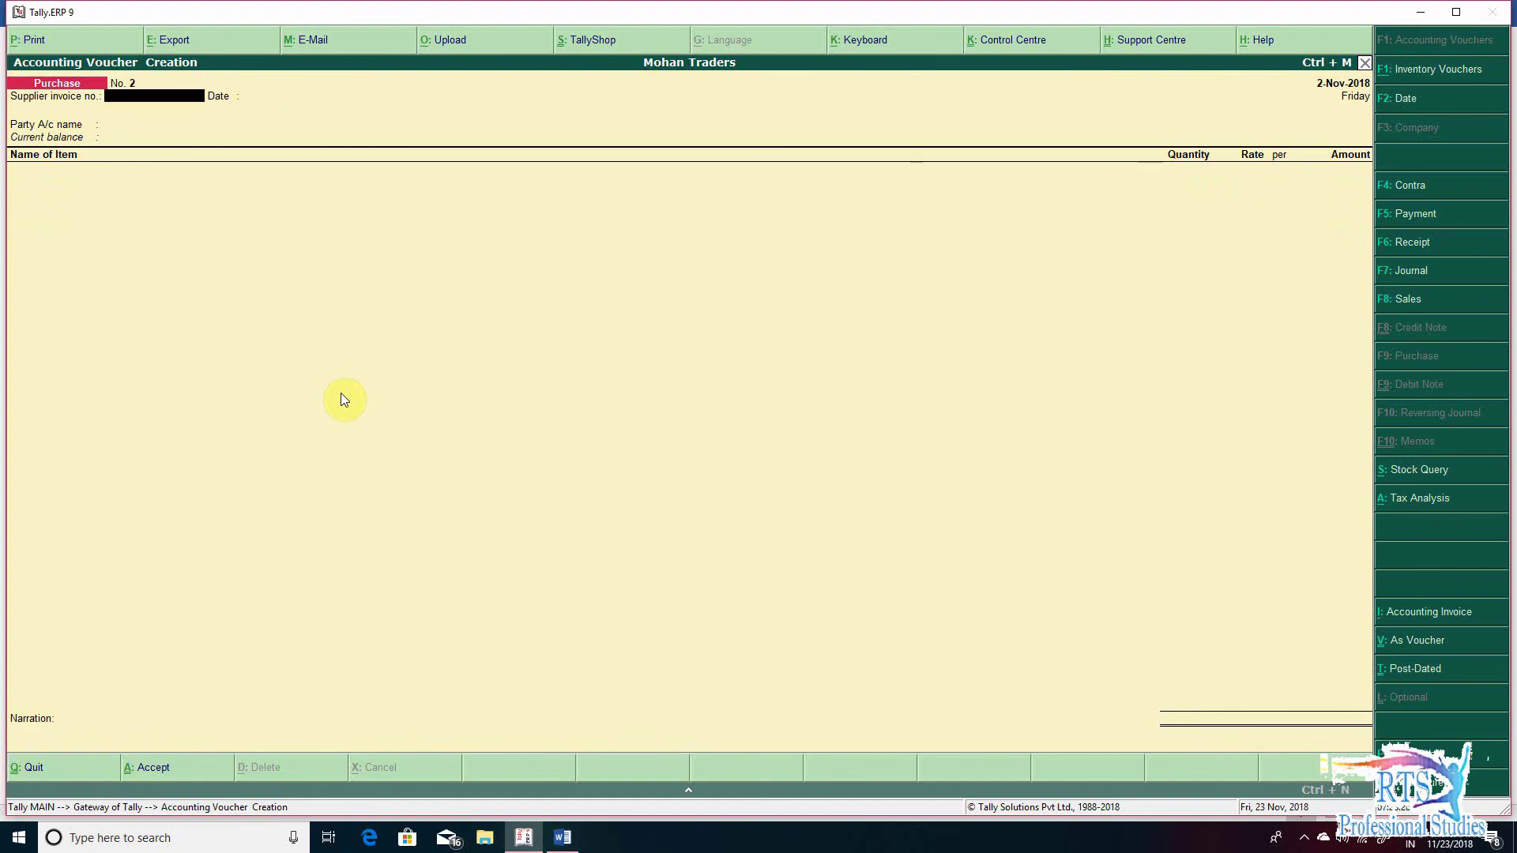
- Open Profit & Loss and check Branch Transfer Outward -Local under Sales Accounts
{"action": "key", "text": "Escape"}
{"action": "key", "text": "Escape"}
{"action": "key", "text": "Escape"}
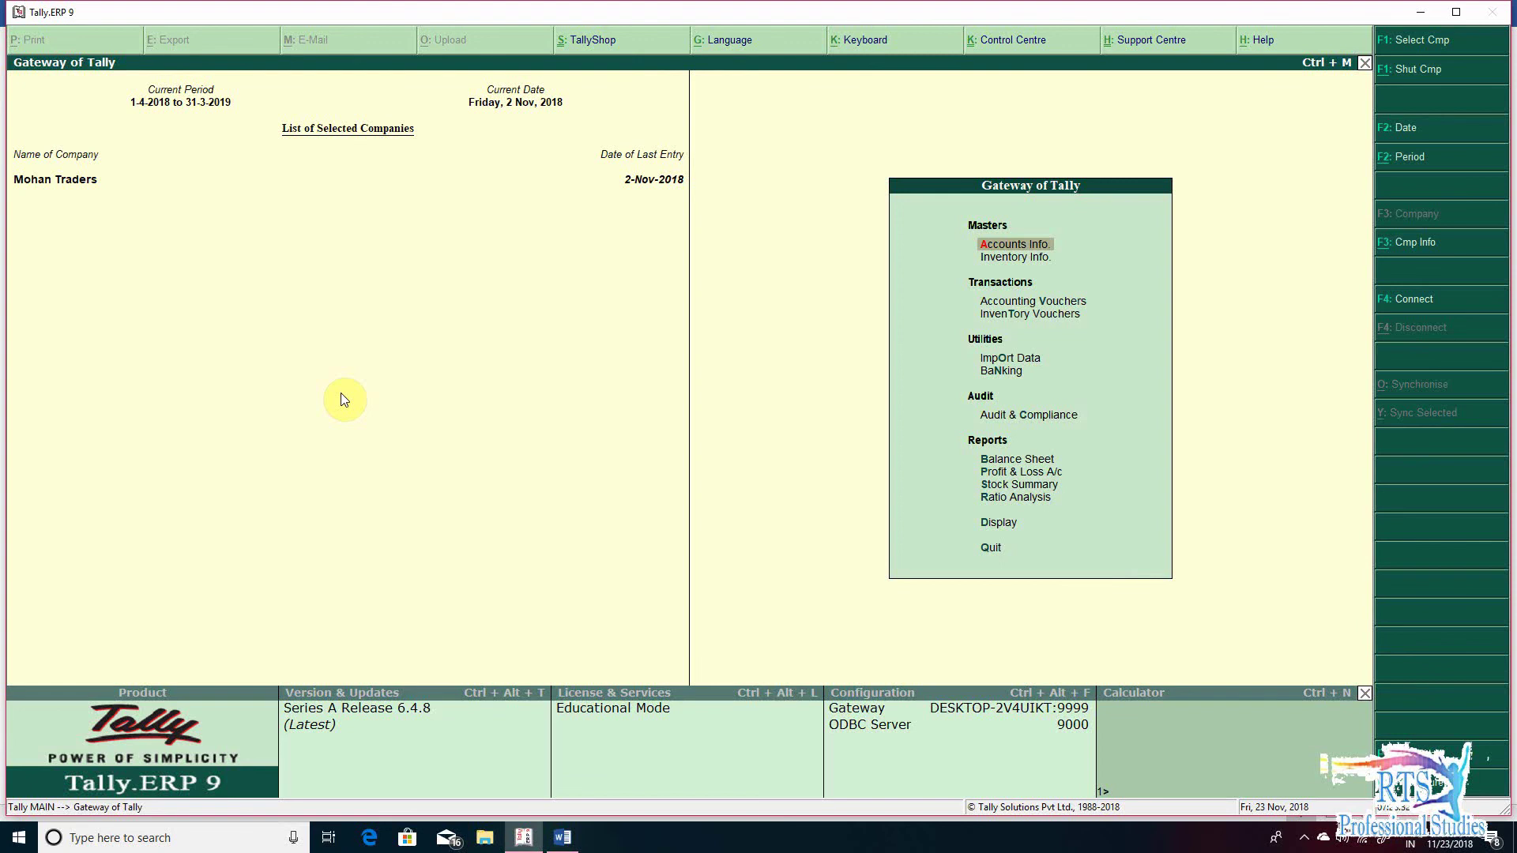
{"action": "key", "text": "p"}
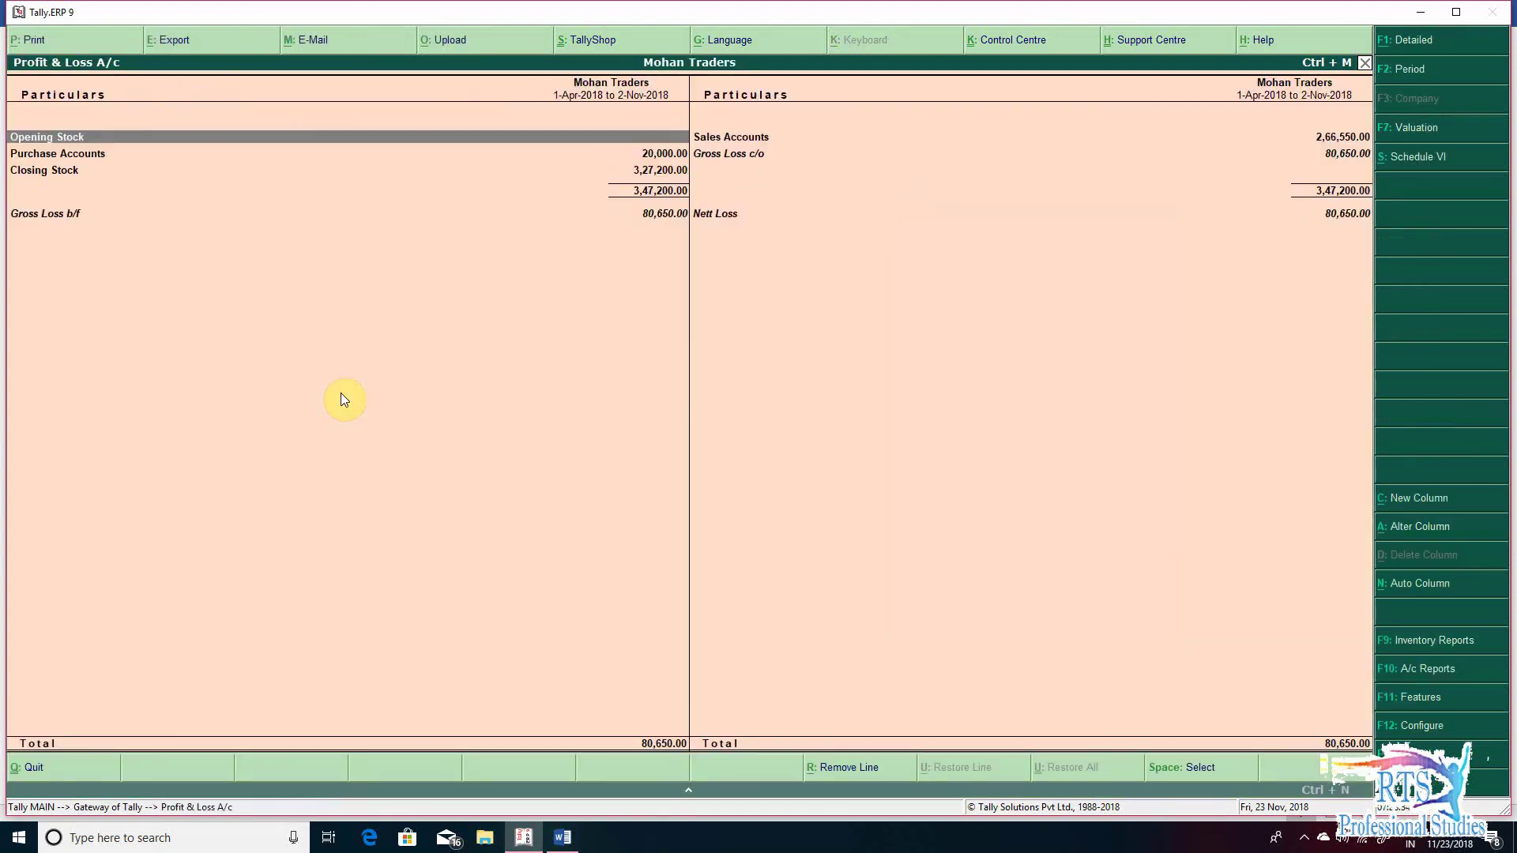
{"action": "key", "text": "Right"}
{"action": "key", "text": "Return"}
{"action": "key", "text": "Down"}
{"action": "key", "text": "Down"}
{"action": "key", "text": "Down"}
{"action": "key", "text": "Down"}
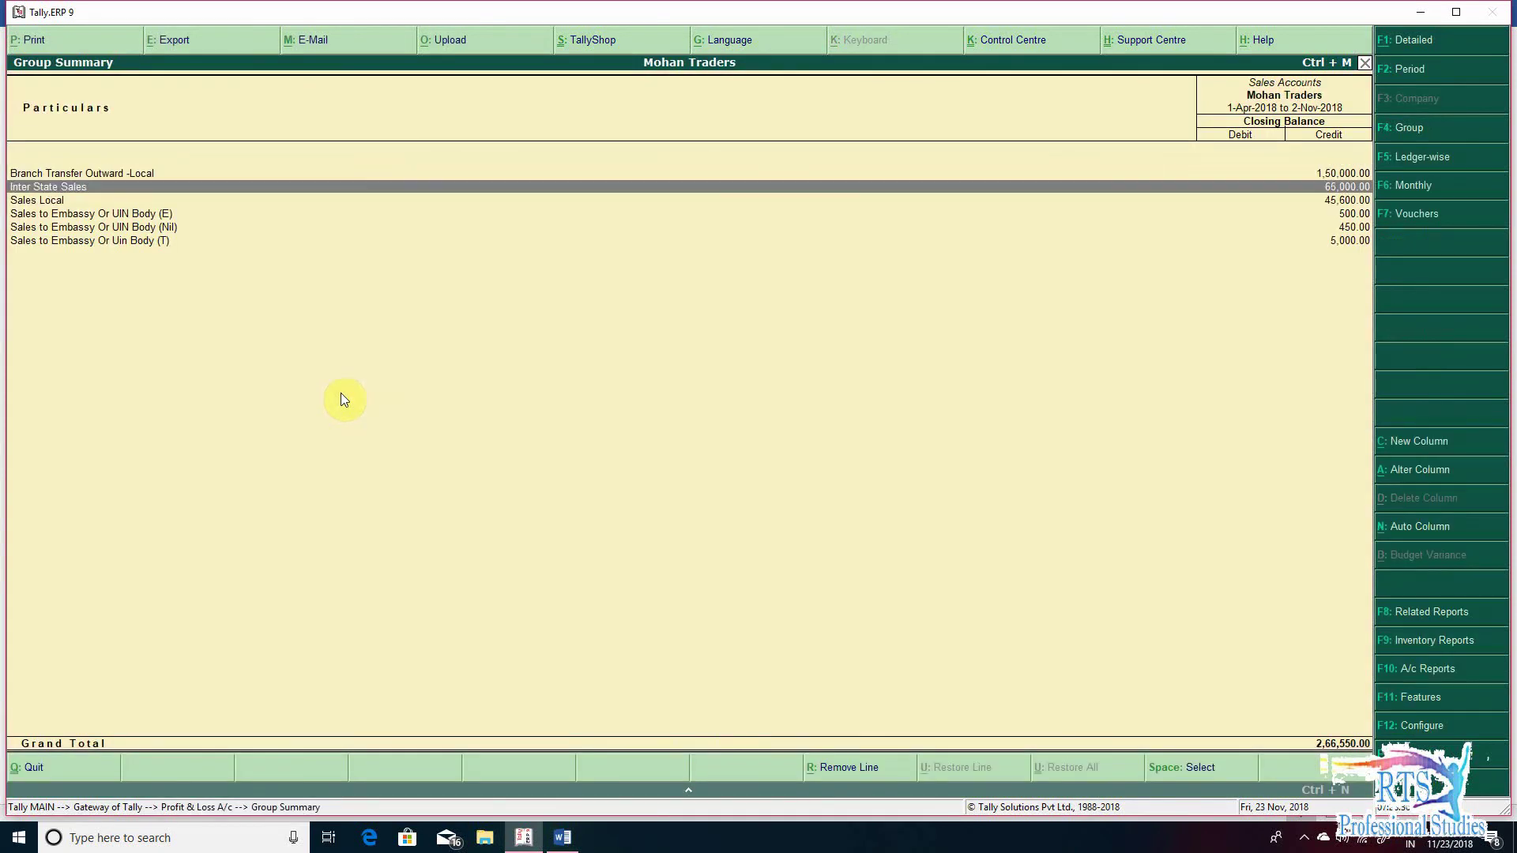
{"action": "key", "text": "Up"}
{"action": "key", "text": "Up"}
{"action": "key", "text": "Up"}
{"action": "key", "text": "Up"}
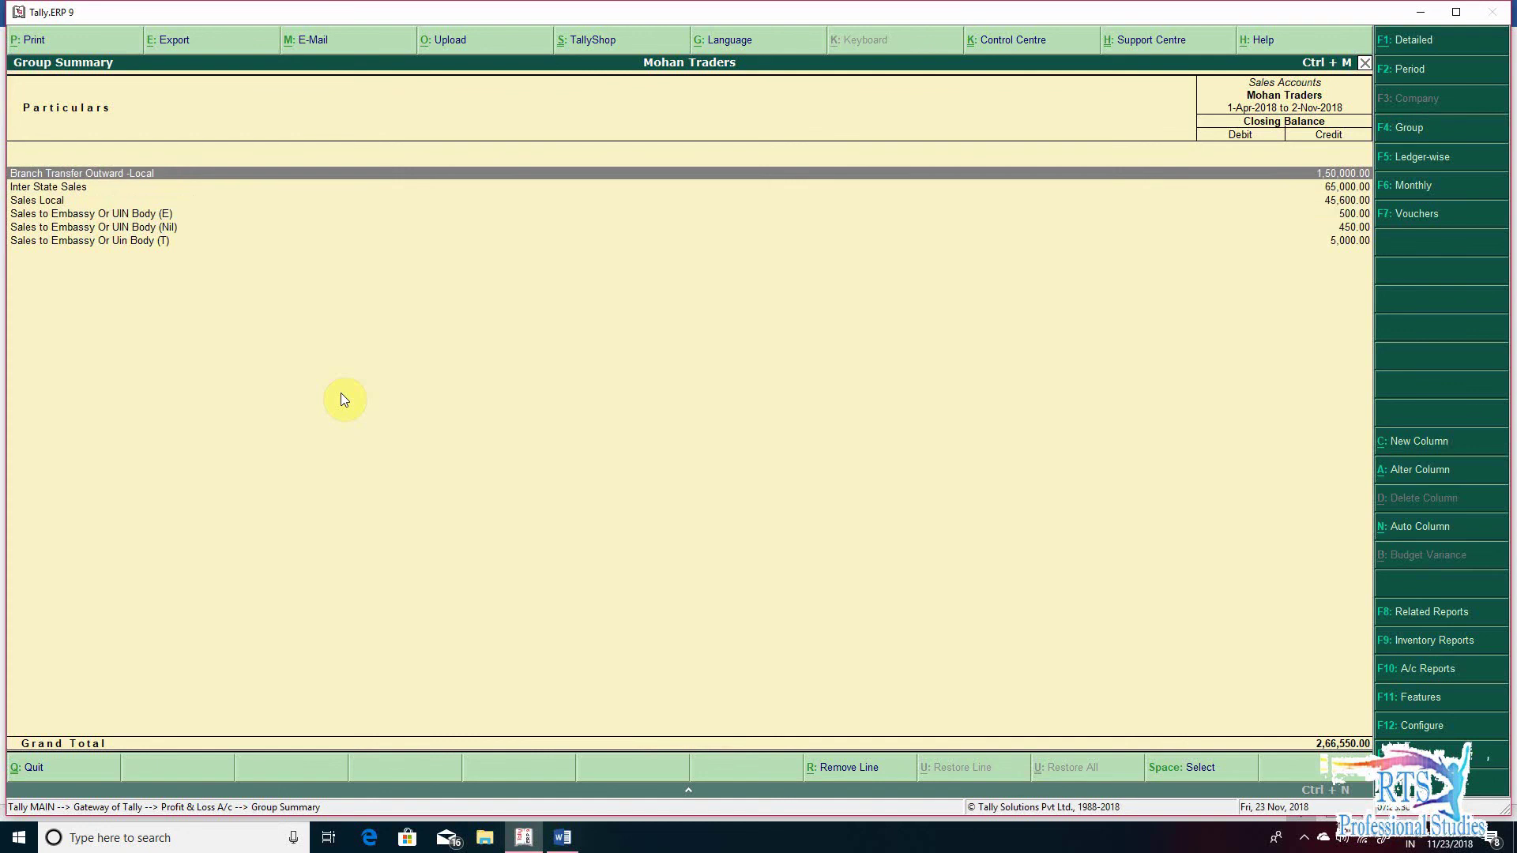
{"action": "key", "text": "Escape"}
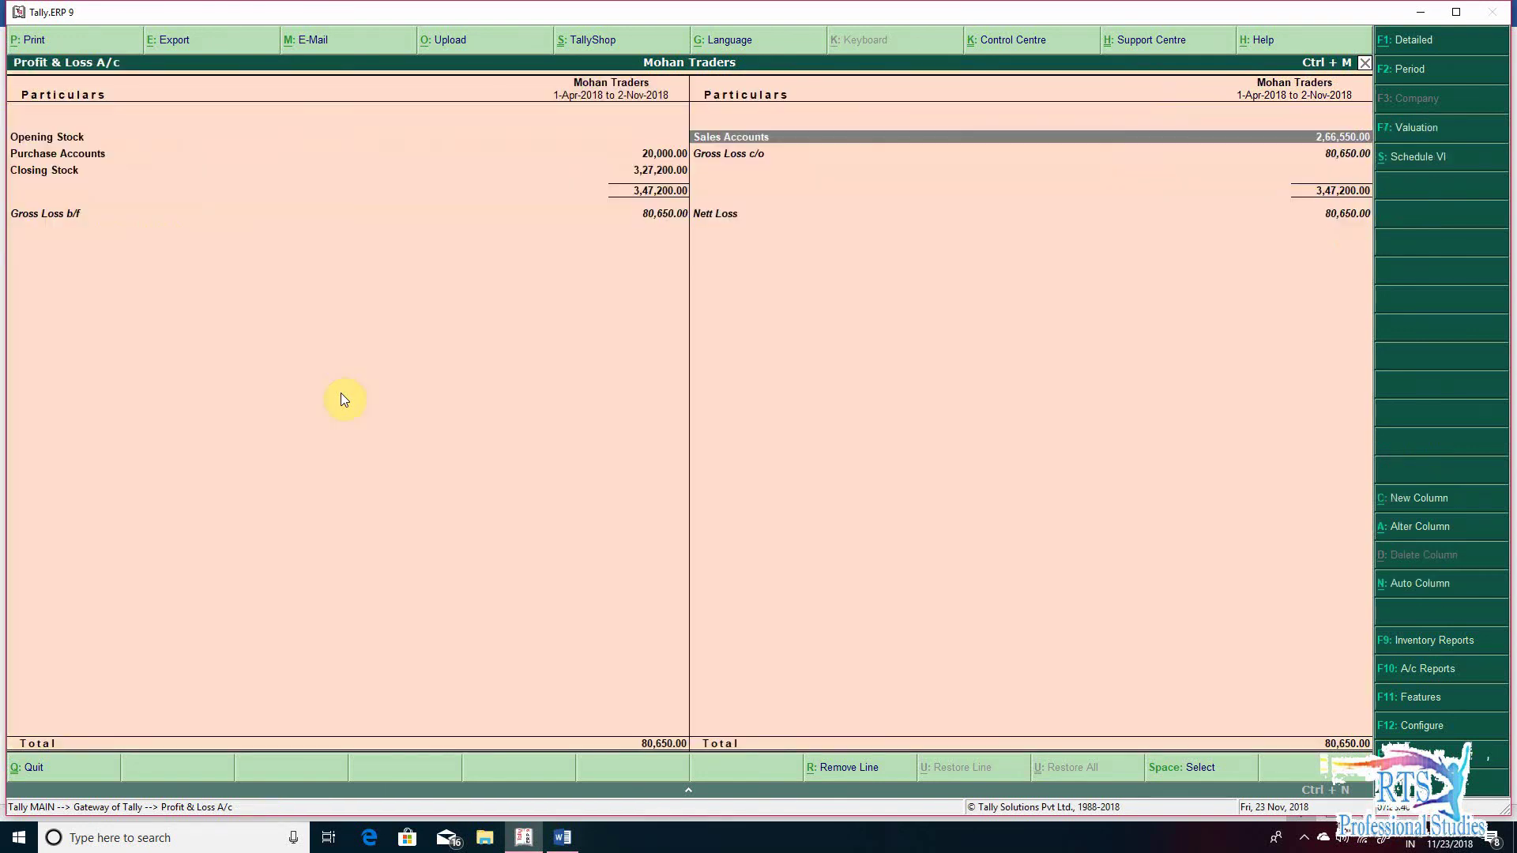
- Check the Purchase Accounts breakdown, then return to the Gateway of Tally
{"action": "key", "text": "Left"}
{"action": "key", "text": "Down"}
{"action": "key", "text": "Return"}
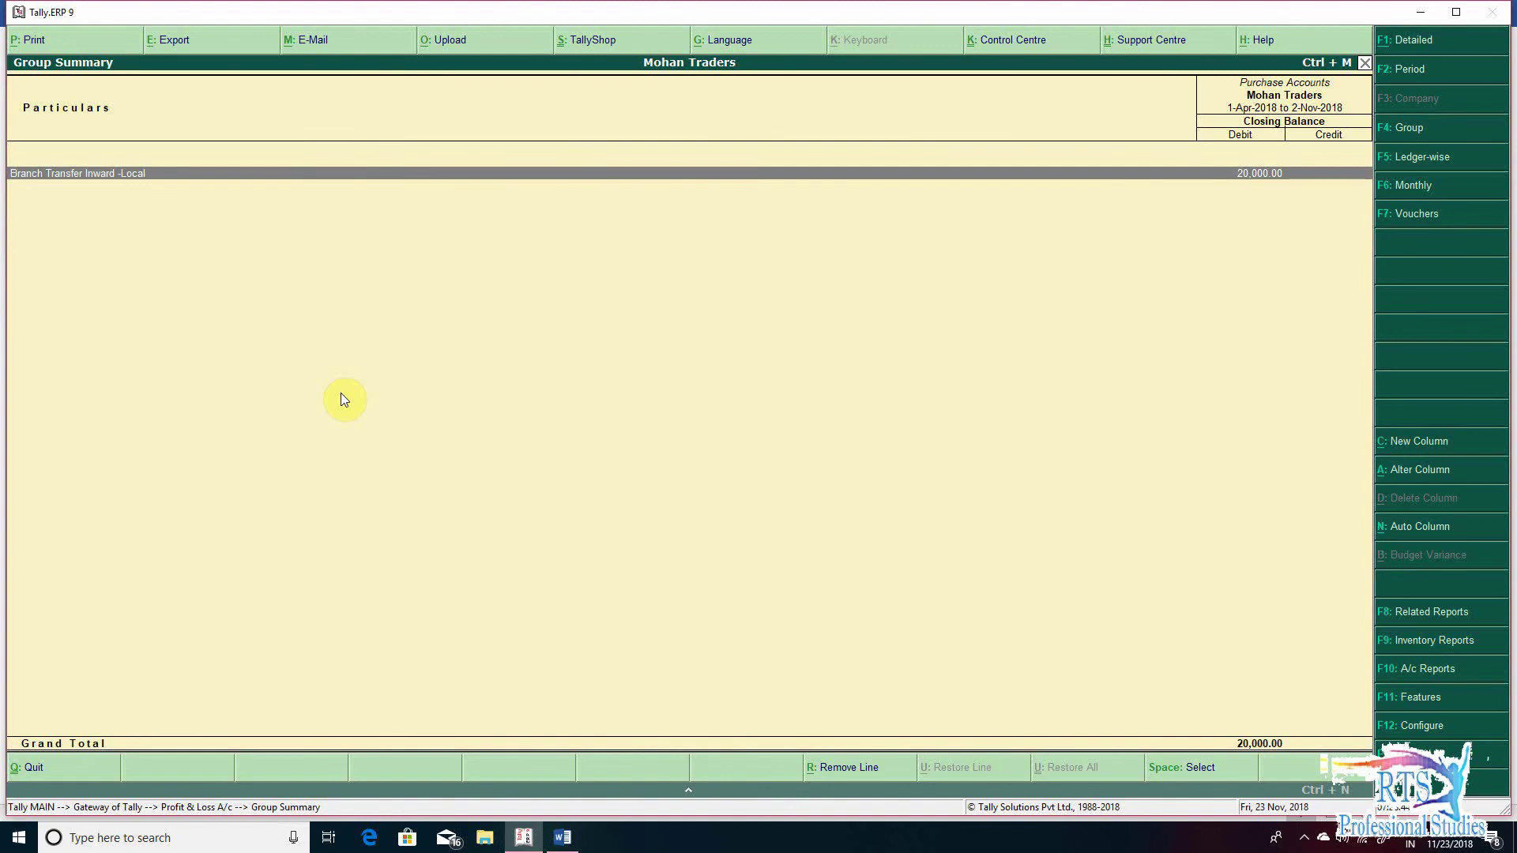
{"action": "key", "text": "Escape"}
{"action": "key", "text": "Escape"}
{"action": "key", "text": "Escape"}
{"action": "key", "text": "Escape"}
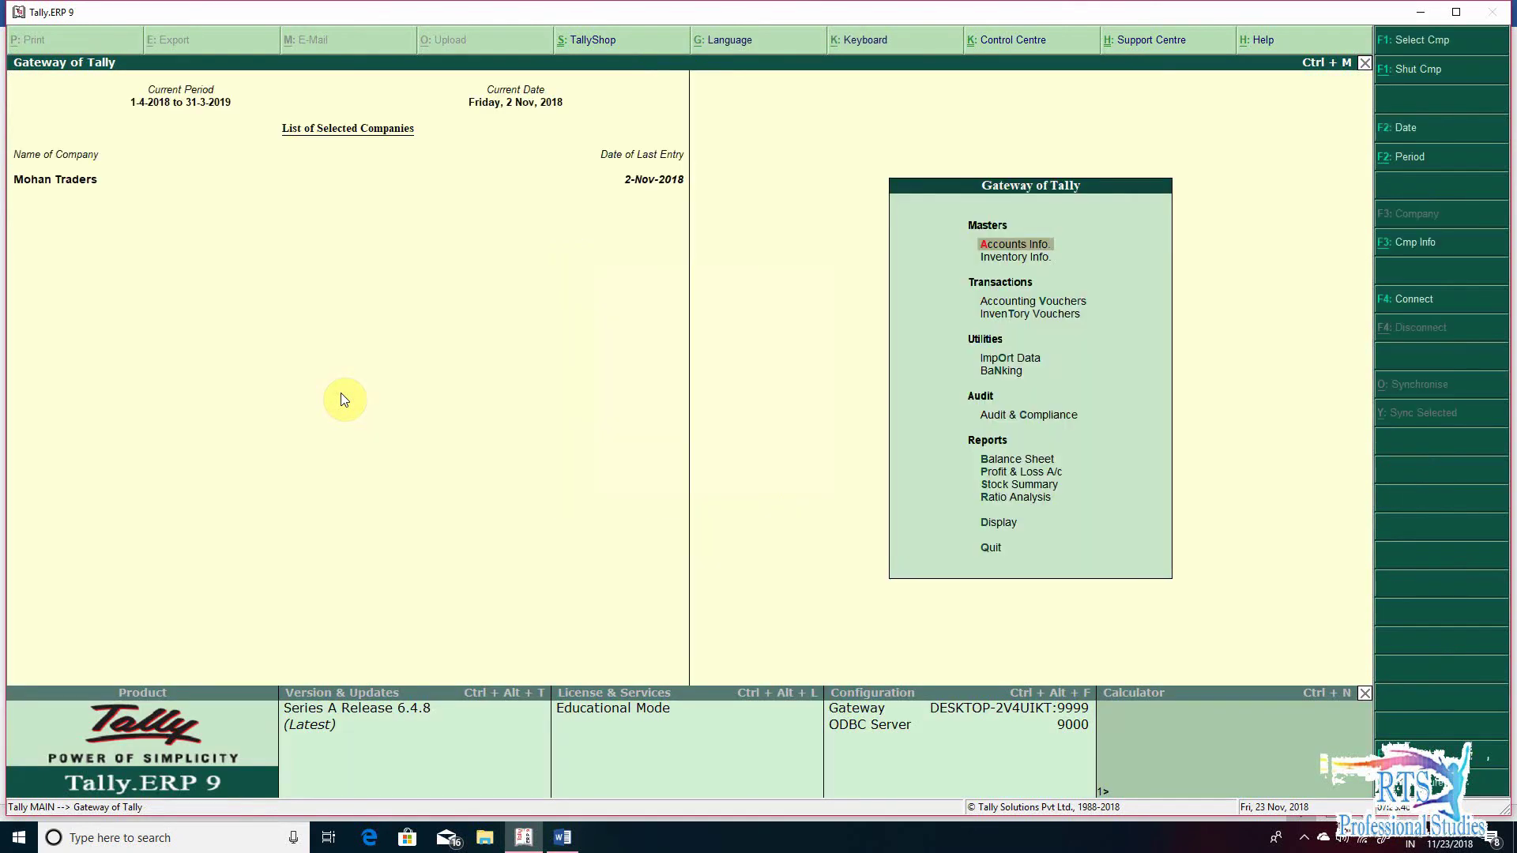
{"action": "key", "text": "o"}
{"action": "key", "text": "Escape"}
{"action": "key", "text": "d"}
{"action": "key", "text": "u"}
{"action": "key", "text": "Return"}
{"action": "key", "text": "Down"}
{"action": "key", "text": "Down"}
{"action": "key", "text": "Return"}
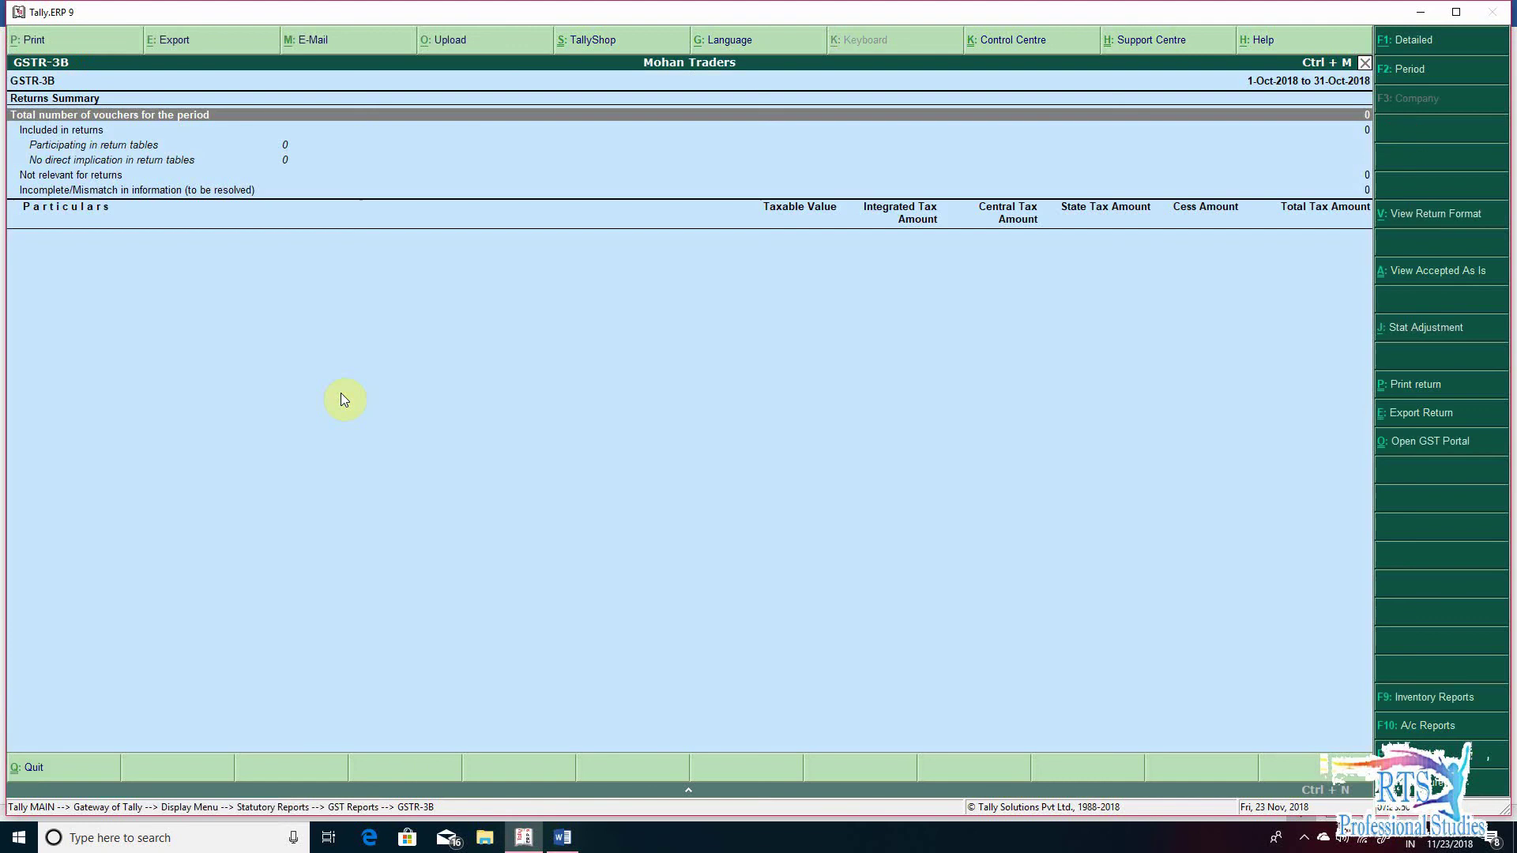
{"action": "key", "text": "F2"}
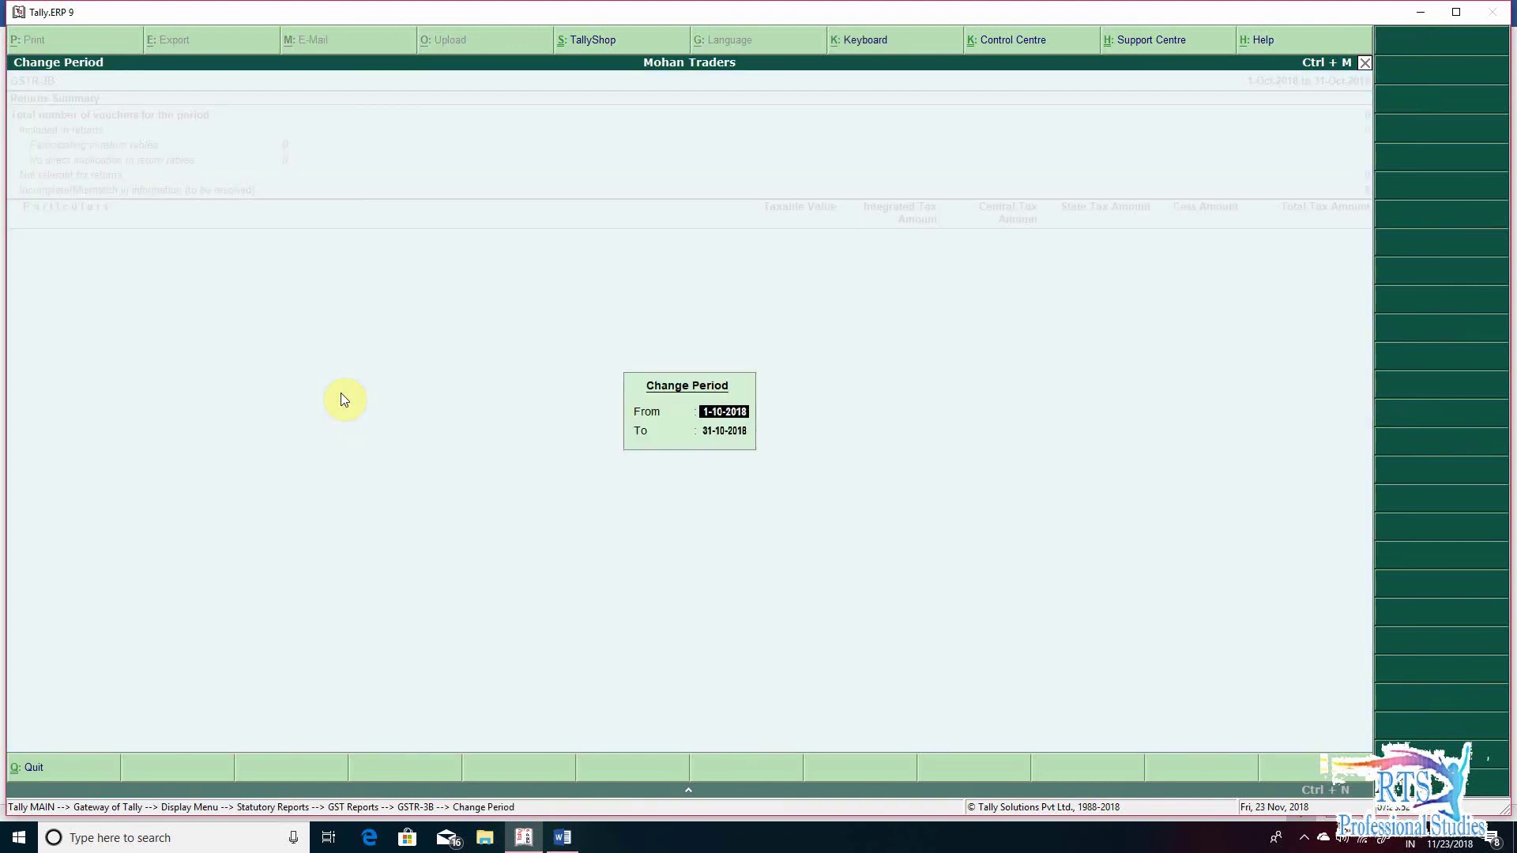
{"action": "type", "text": "2-11"}
{"action": "key", "text": "Return"}
{"action": "type", "text": "21"}
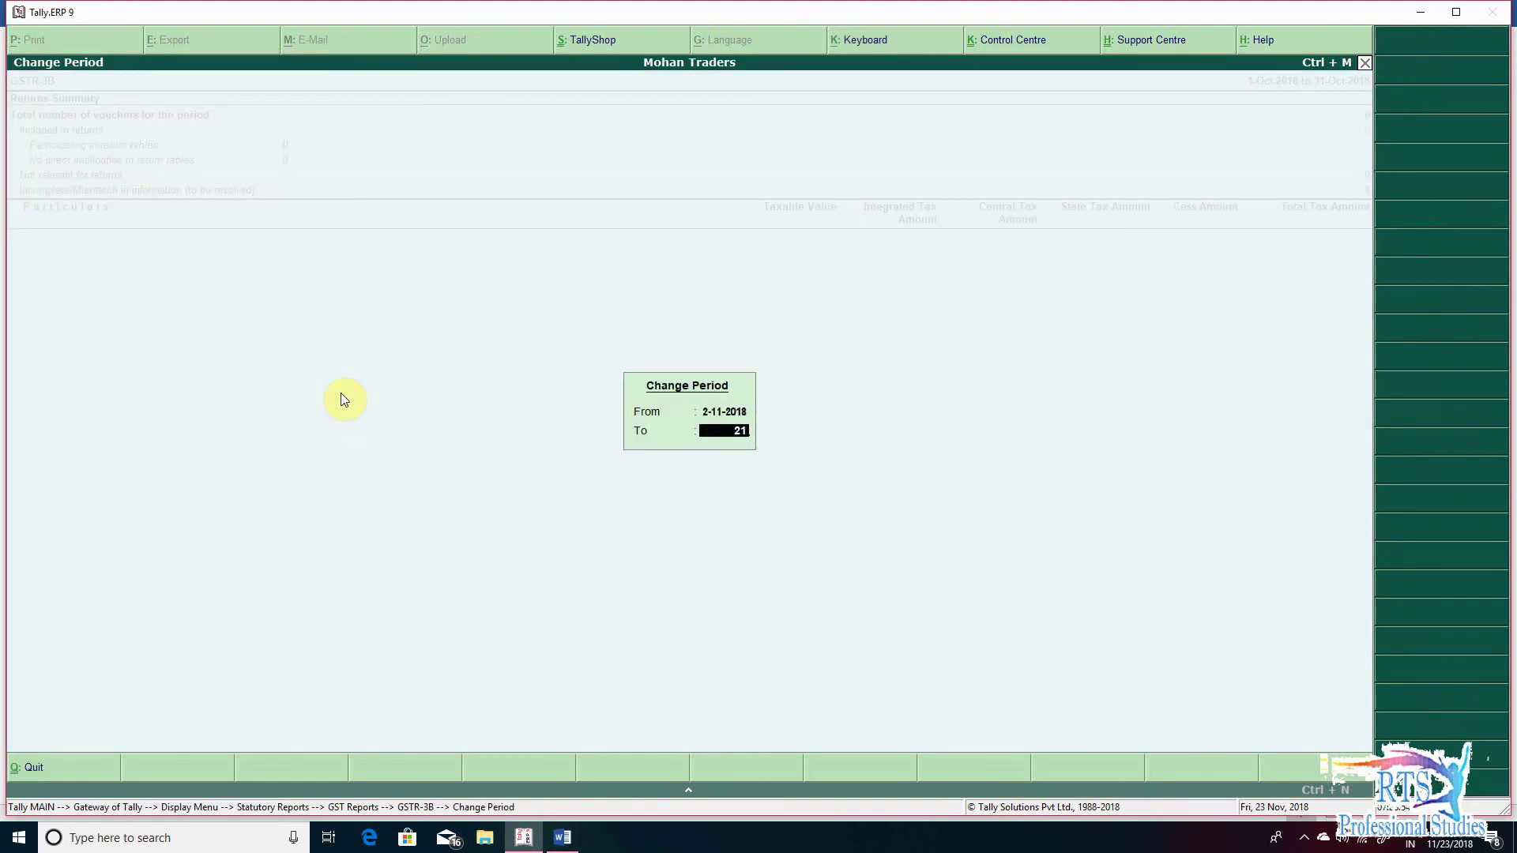
{"action": "type", "text": "-1"}
{"action": "key", "text": "BackSpace"}
{"action": "key", "text": "BackSpace"}
{"action": "key", "text": "BackSpace"}
{"action": "type", "text": "-1"}
{"action": "key", "text": "Return"}
{"action": "key", "text": "Down"}
{"action": "key", "text": "Down"}
{"action": "key", "text": "Down"}
{"action": "key", "text": "Down"}
{"action": "key", "text": "Down"}
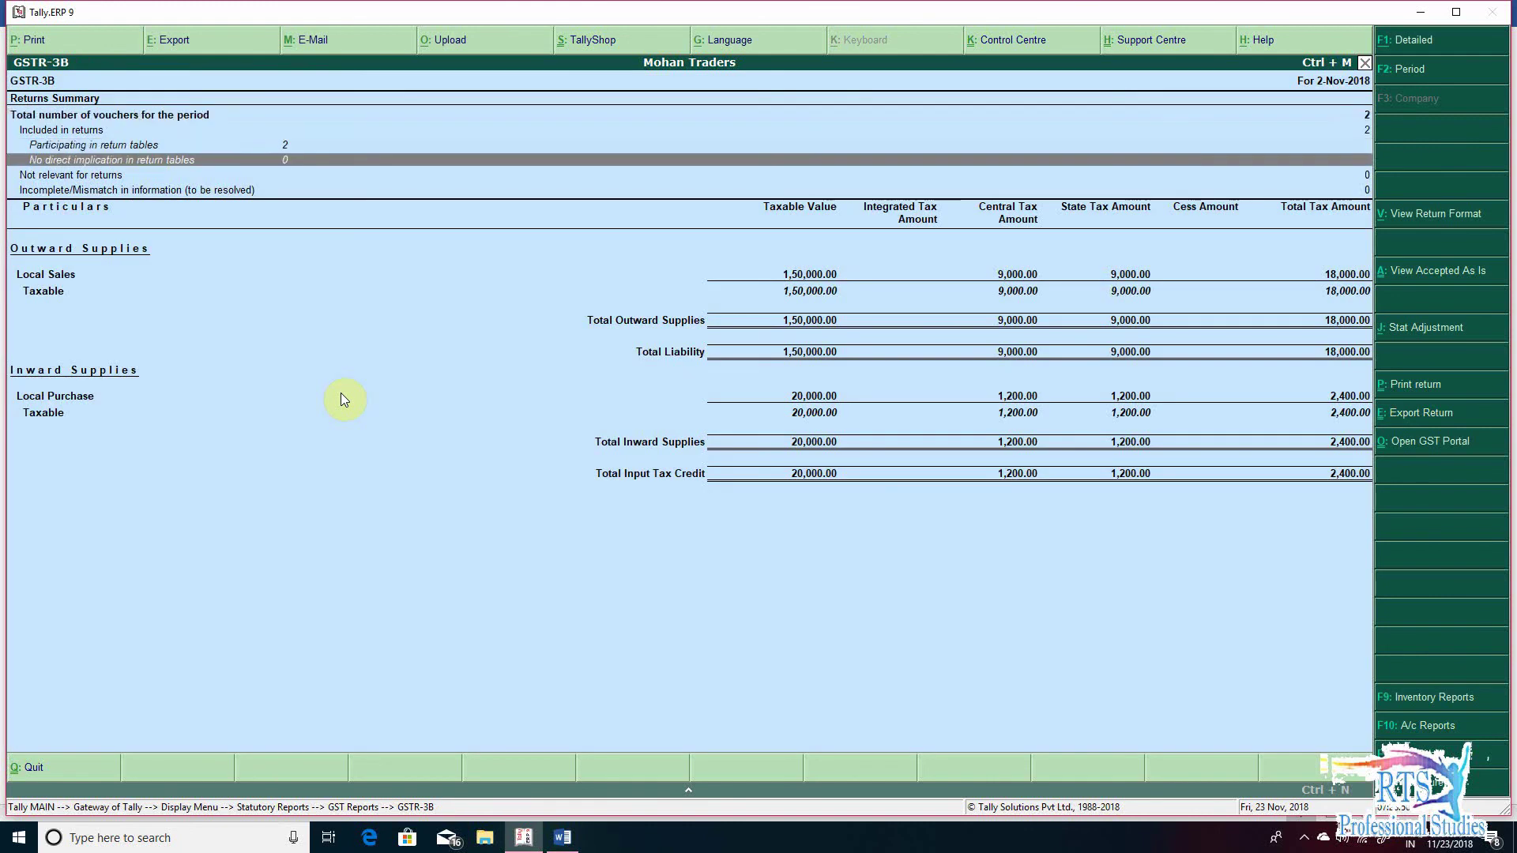
{"action": "key", "text": "Up"}
{"action": "key", "text": "Up"}
{"action": "key", "text": "Down"}
{"action": "key", "text": "Down"}
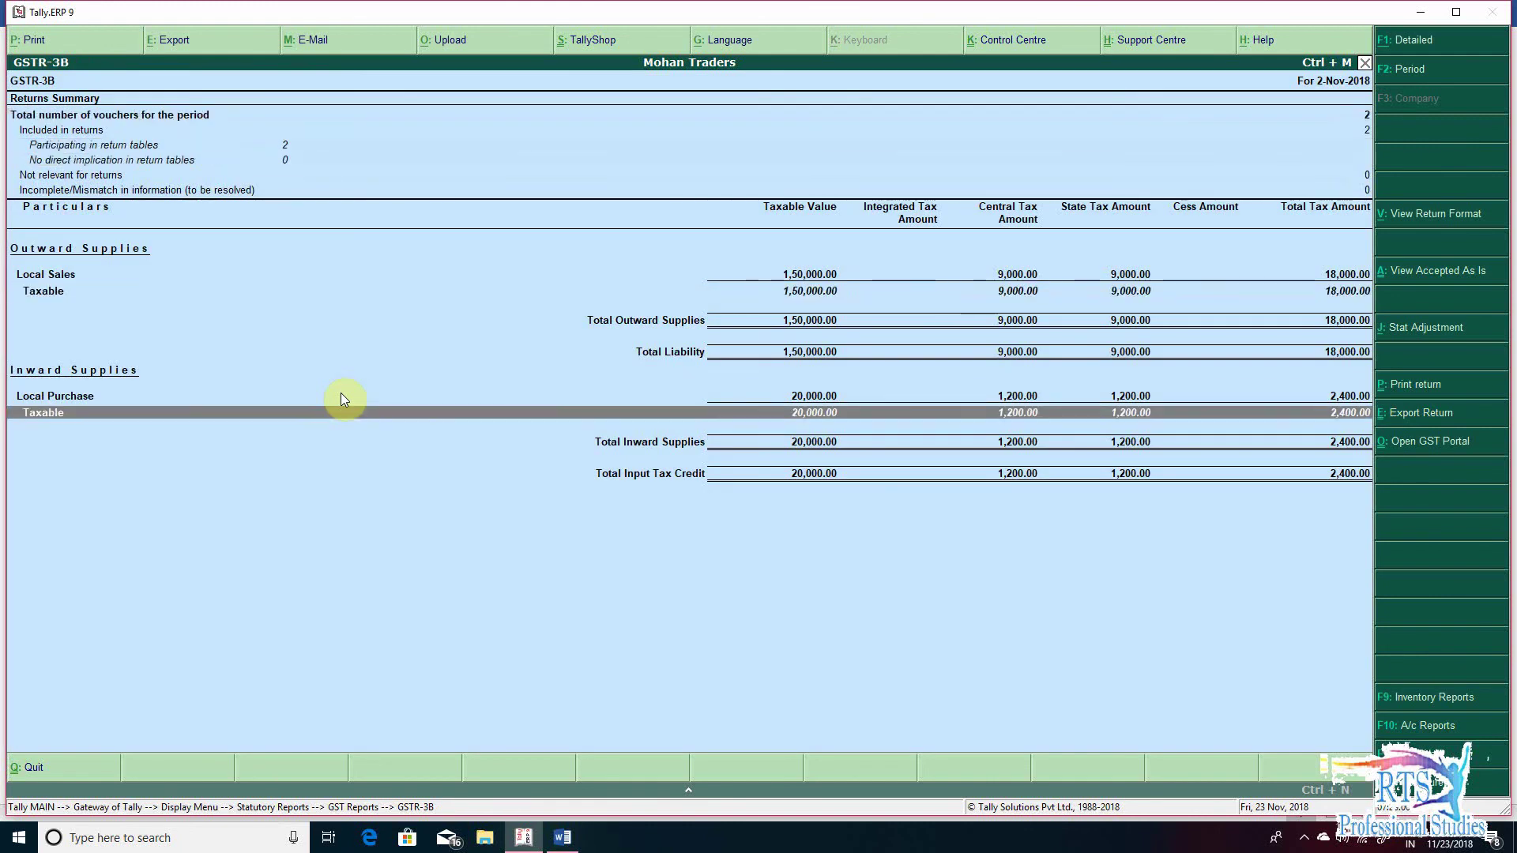
{"action": "key", "text": "Return"}
{"action": "key", "text": "Down"}
{"action": "key", "text": "Return"}
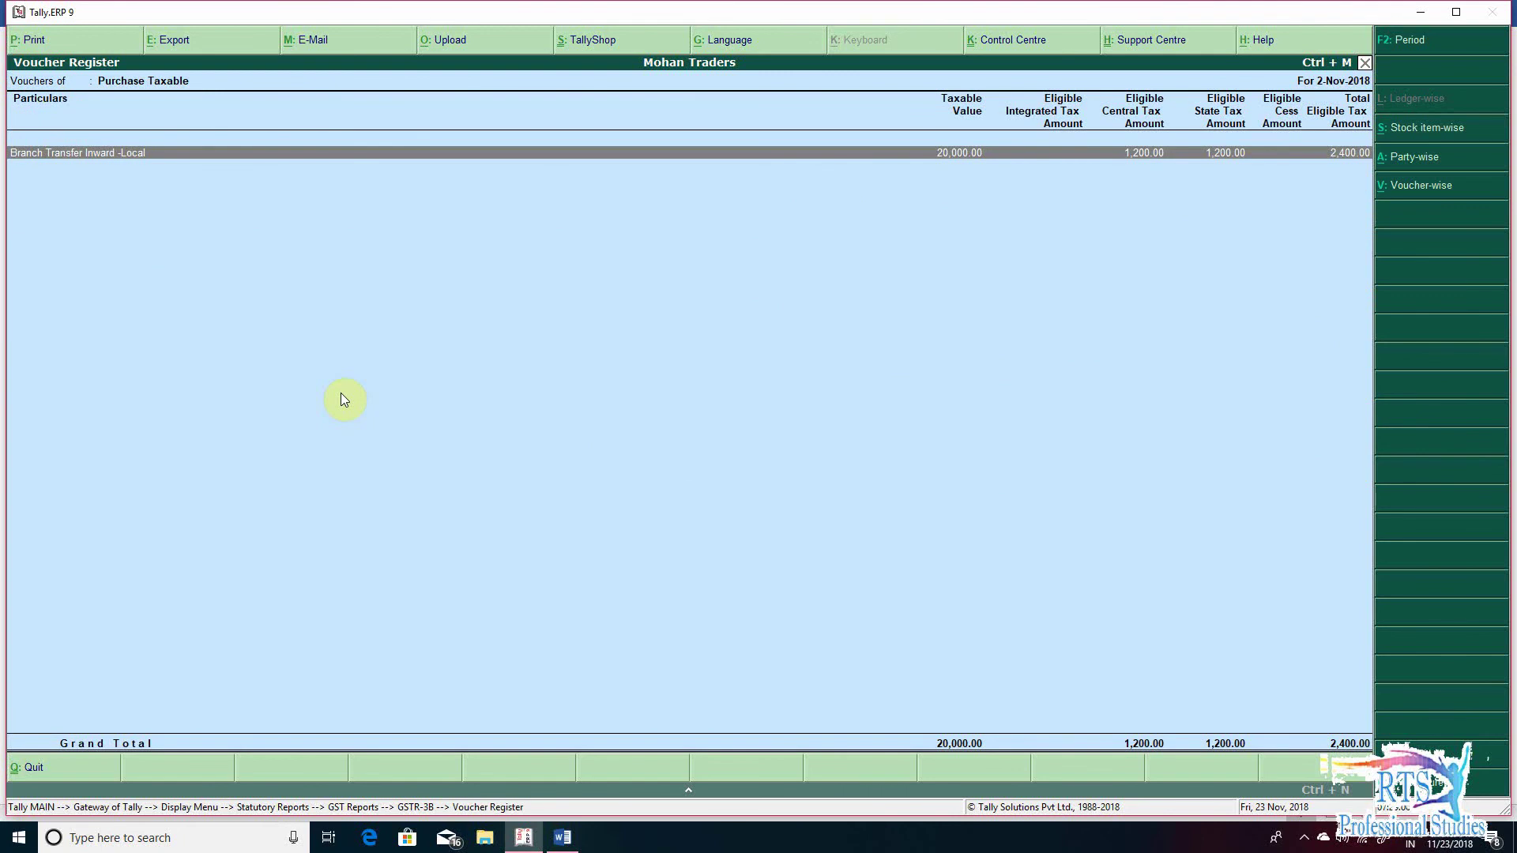
{"action": "key", "text": "Escape"}
{"action": "key", "text": "Up"}
{"action": "key", "text": "Up"}
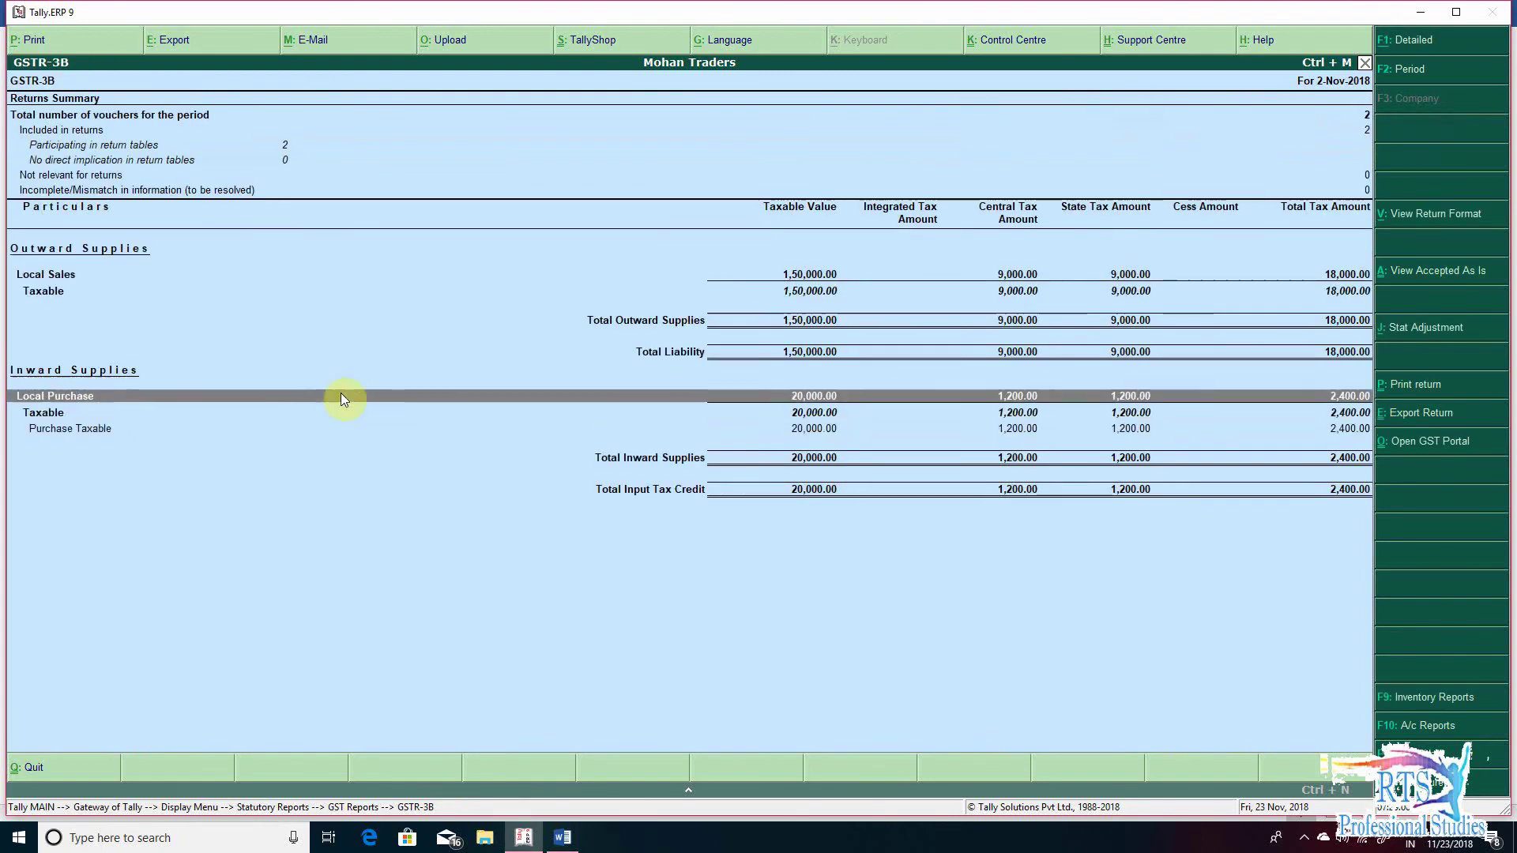
{"action": "key", "text": "Up"}
{"action": "key", "text": "Up"}
{"action": "key", "text": "Up"}
{"action": "key", "text": "Down"}
{"action": "key", "text": "Down"}
{"action": "key", "text": "Return"}
{"action": "key", "text": "Down"}
{"action": "key", "text": "Return"}
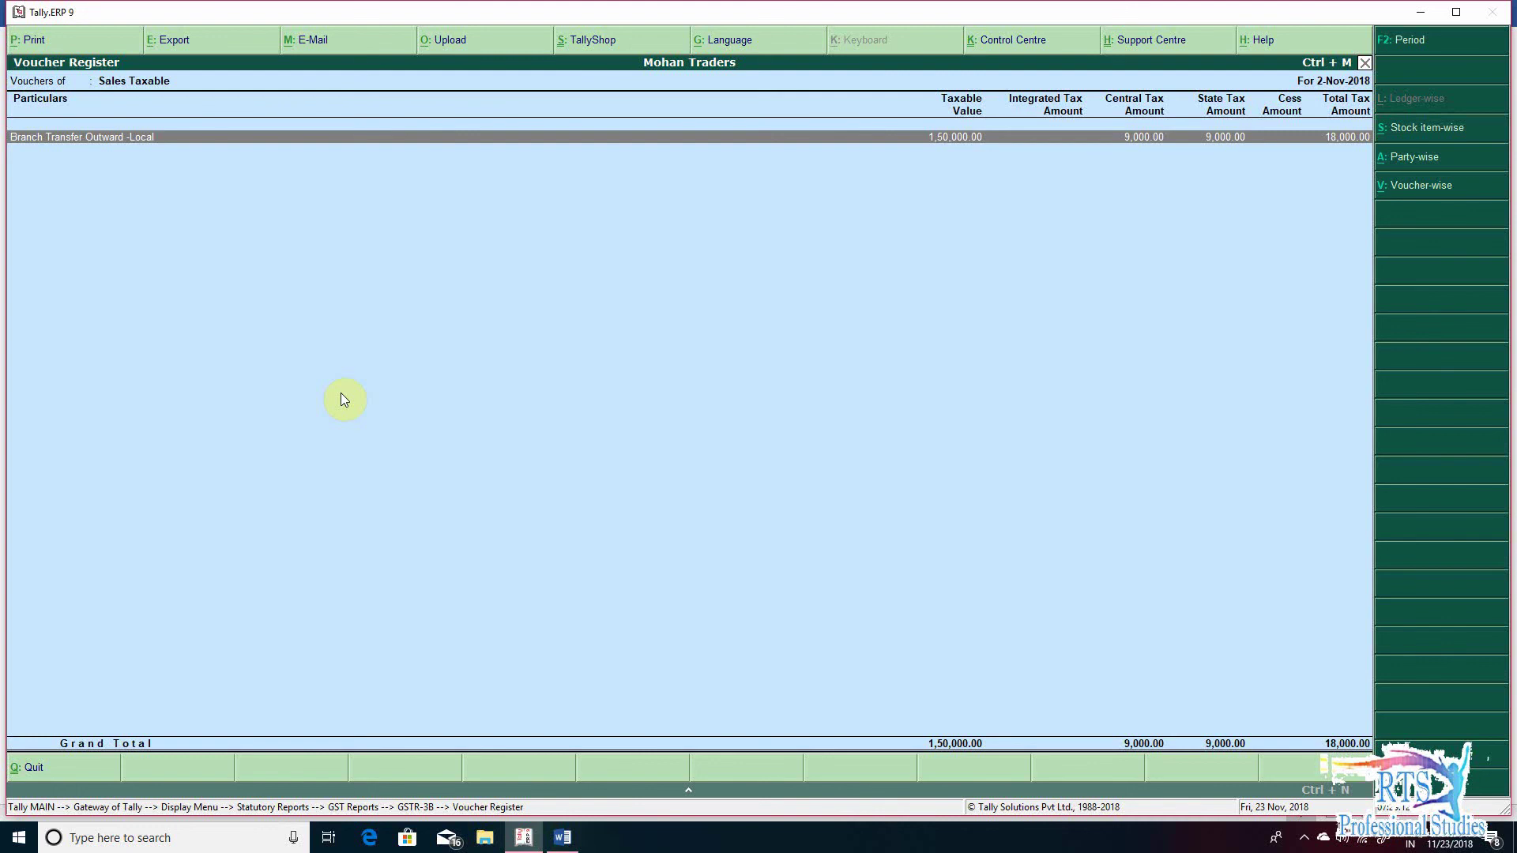
{"action": "key", "text": "Escape"}
{"action": "key", "text": "Escape"}
{"action": "key", "text": "Escape"}
{"action": "key", "text": "Escape"}
{"action": "key", "text": "Escape"}
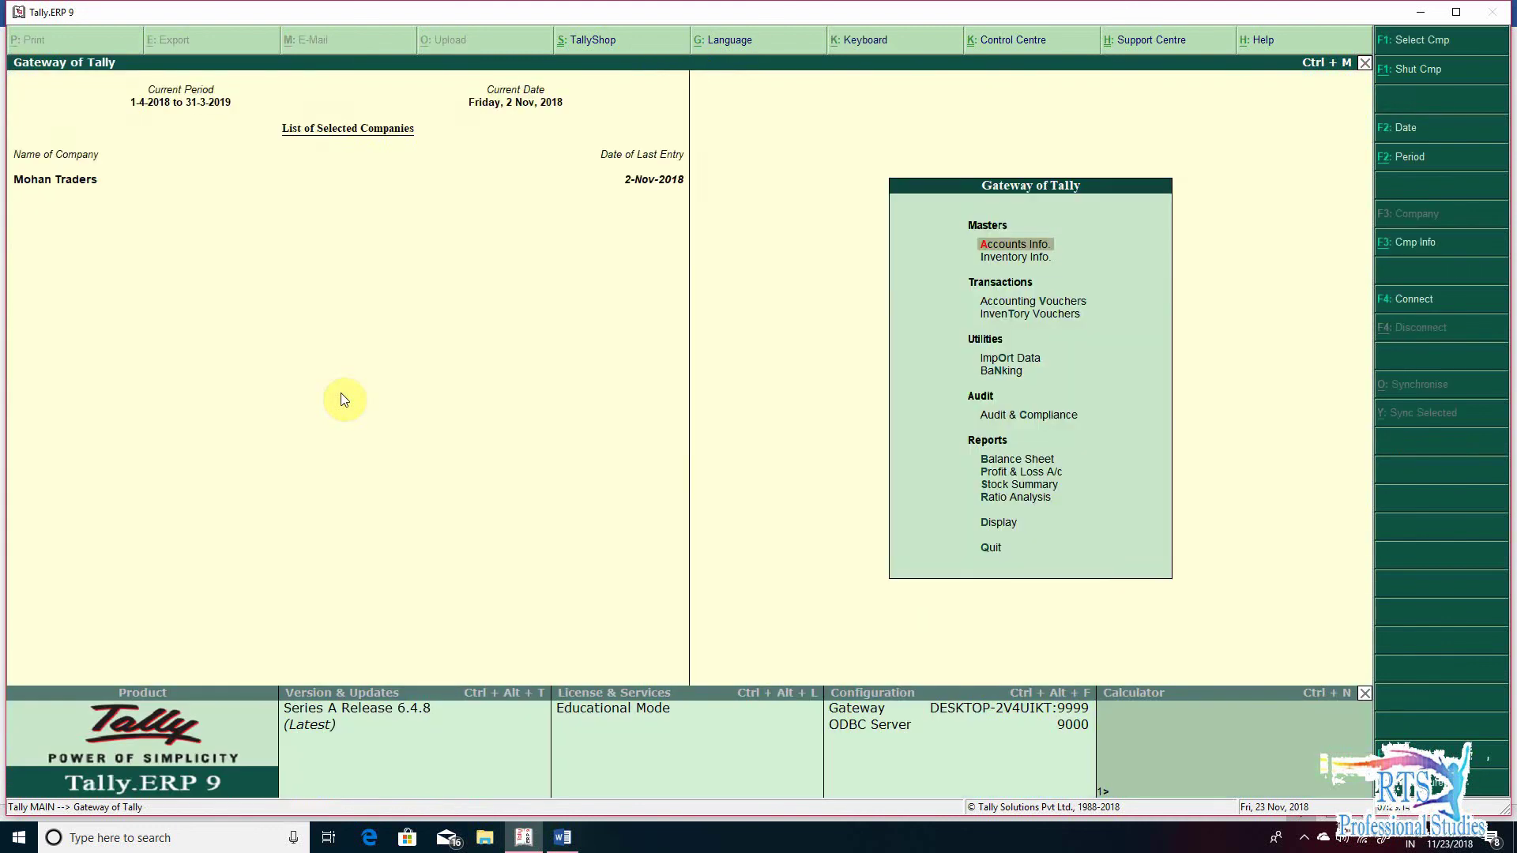